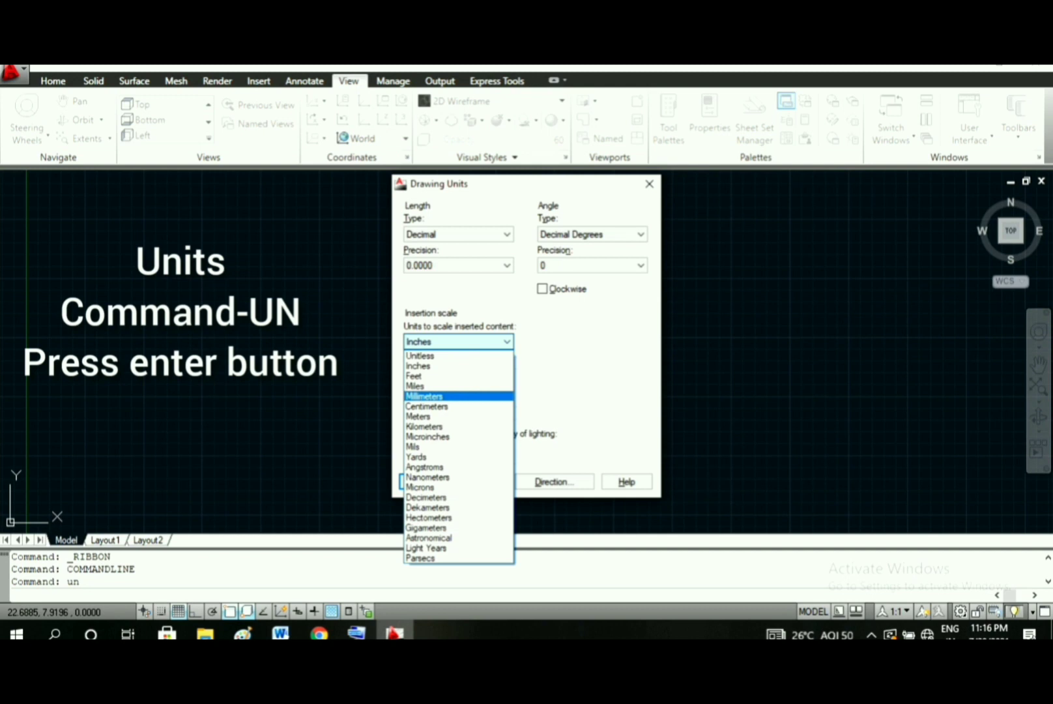
- Set the drawing limits from 0,0 to 1000,1000
type("limits")
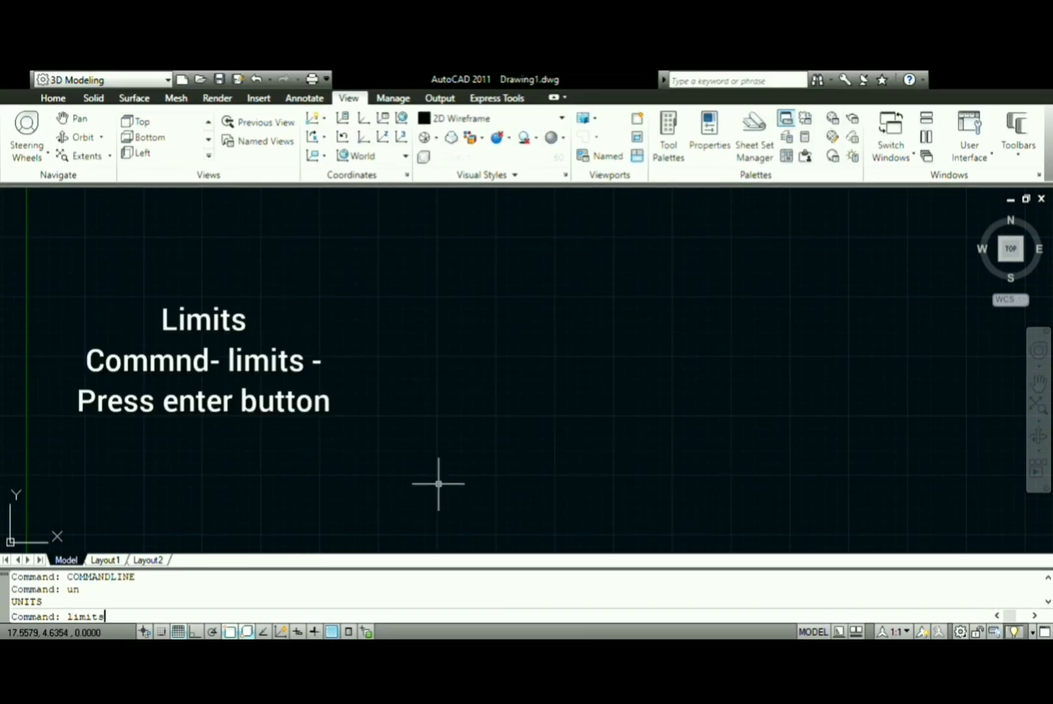
key("Return")
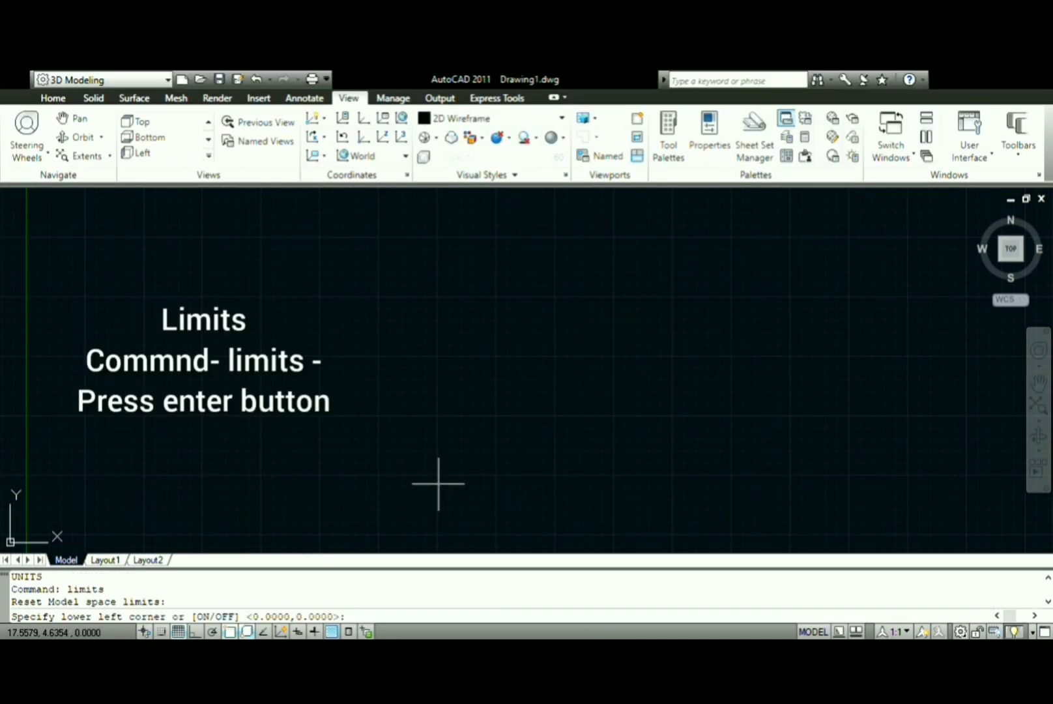
key("Return")
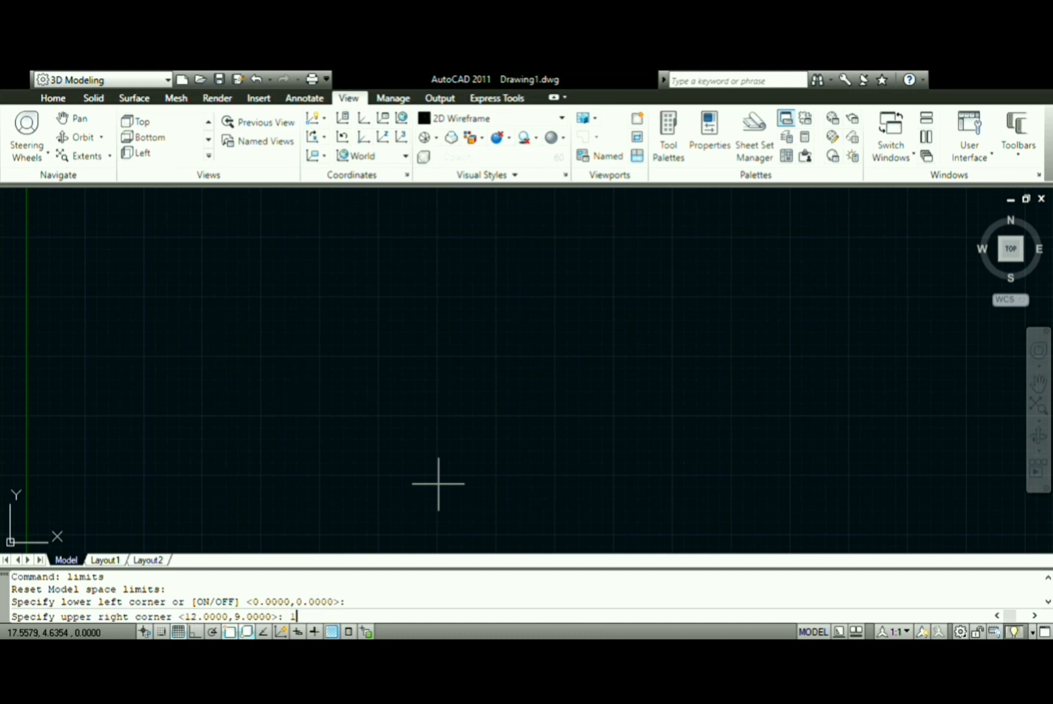
type("000,1")
key("Return")
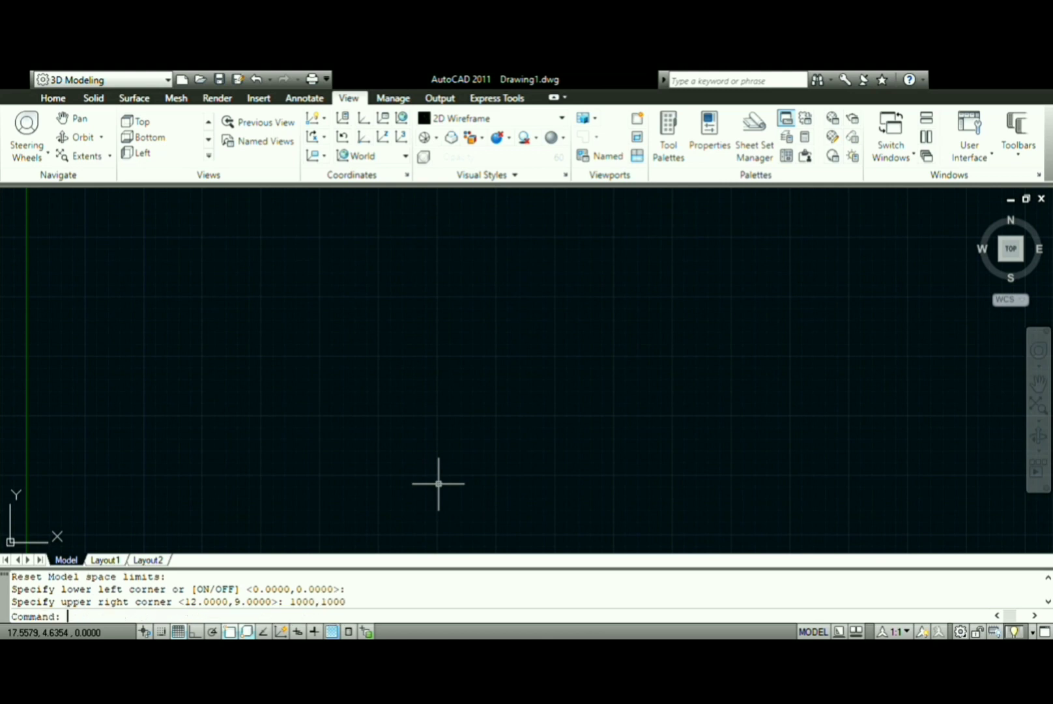
- Zoom All to show the full limits and turn the grid off
type("z")
key("Return")
type("a")
key("Return")
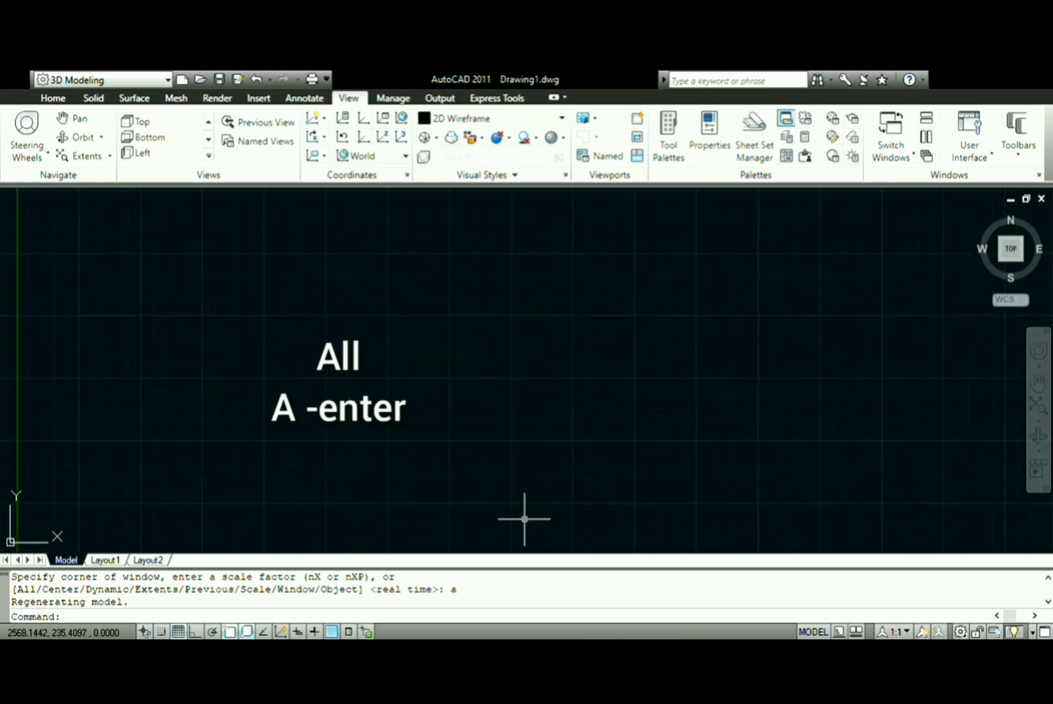
key("F7")
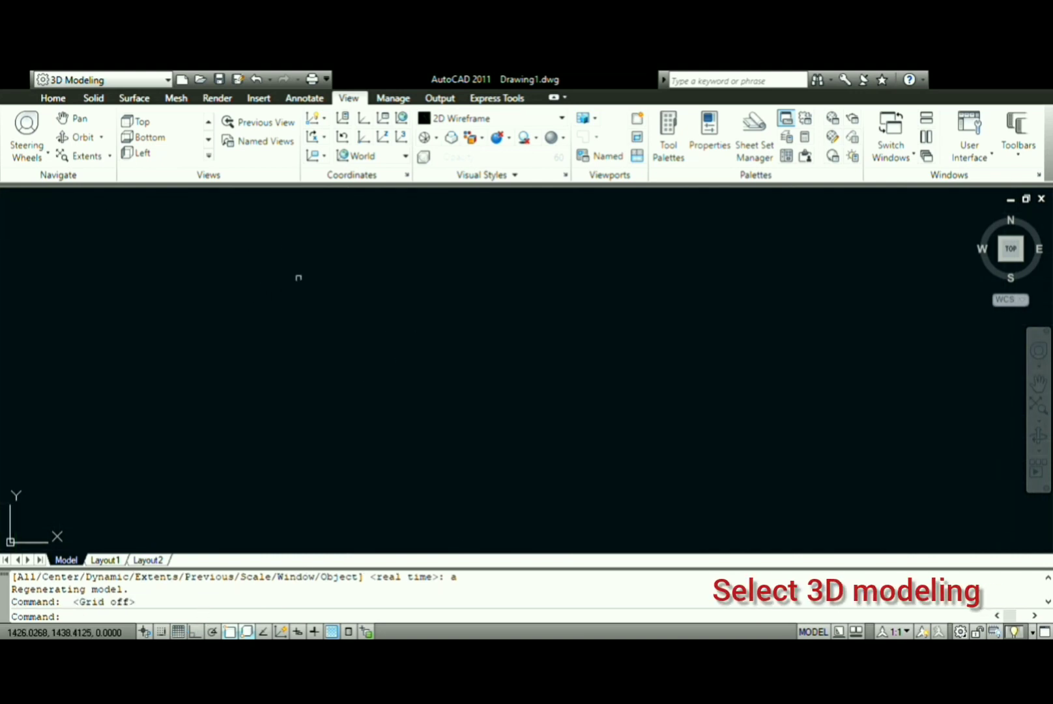
- Draw a 70 by 30 rectangle
type("rec")
key("Return")
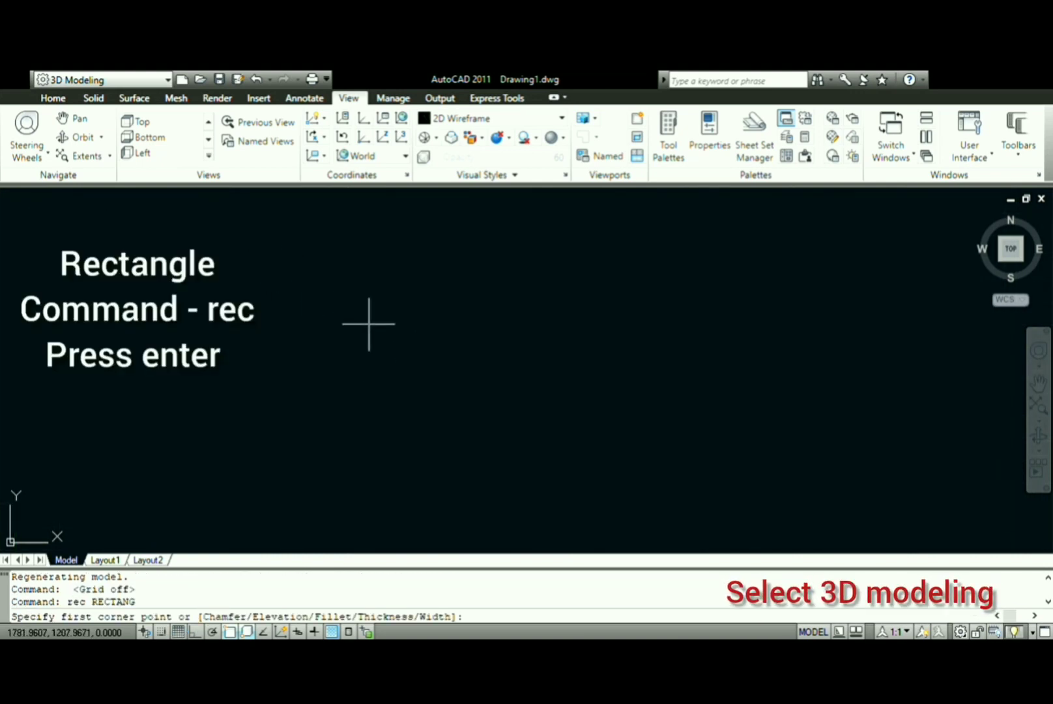
left_click(381, 321)
type("d")
key("Return")
type("70")
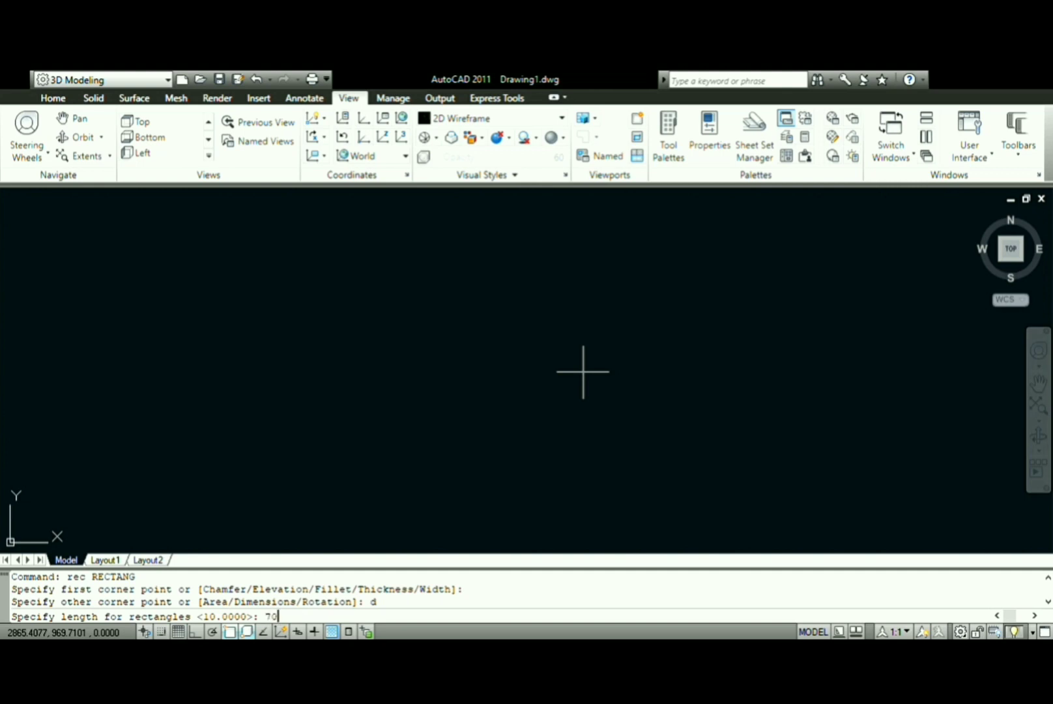
key("Return")
type("3")
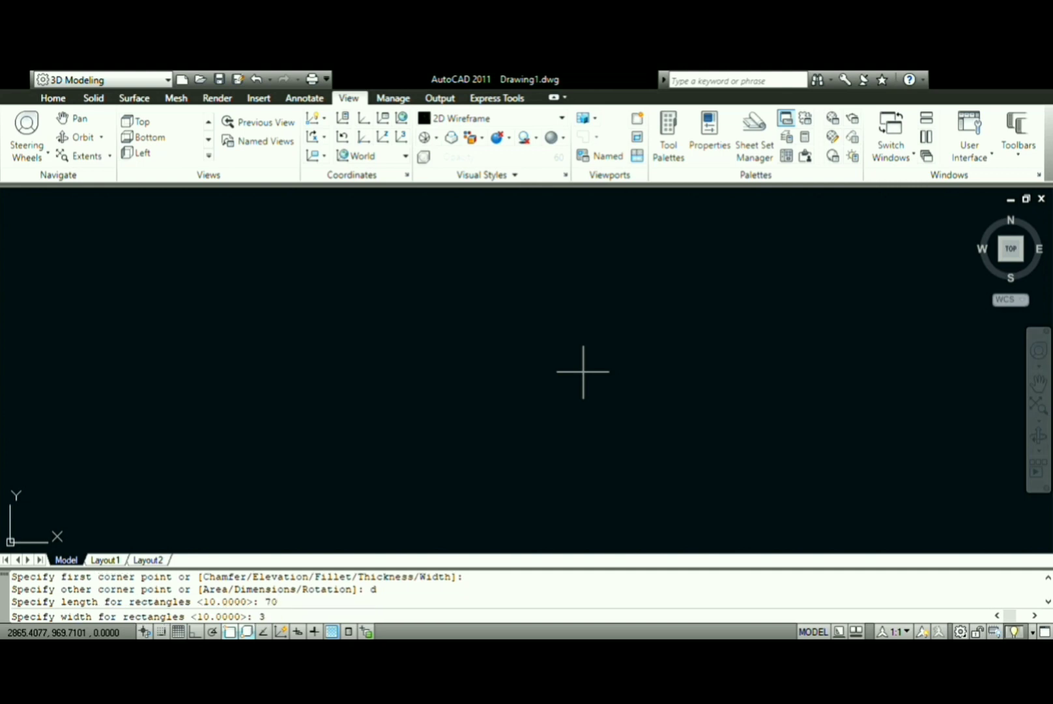
type("0")
key("Return")
left_click(458, 347)
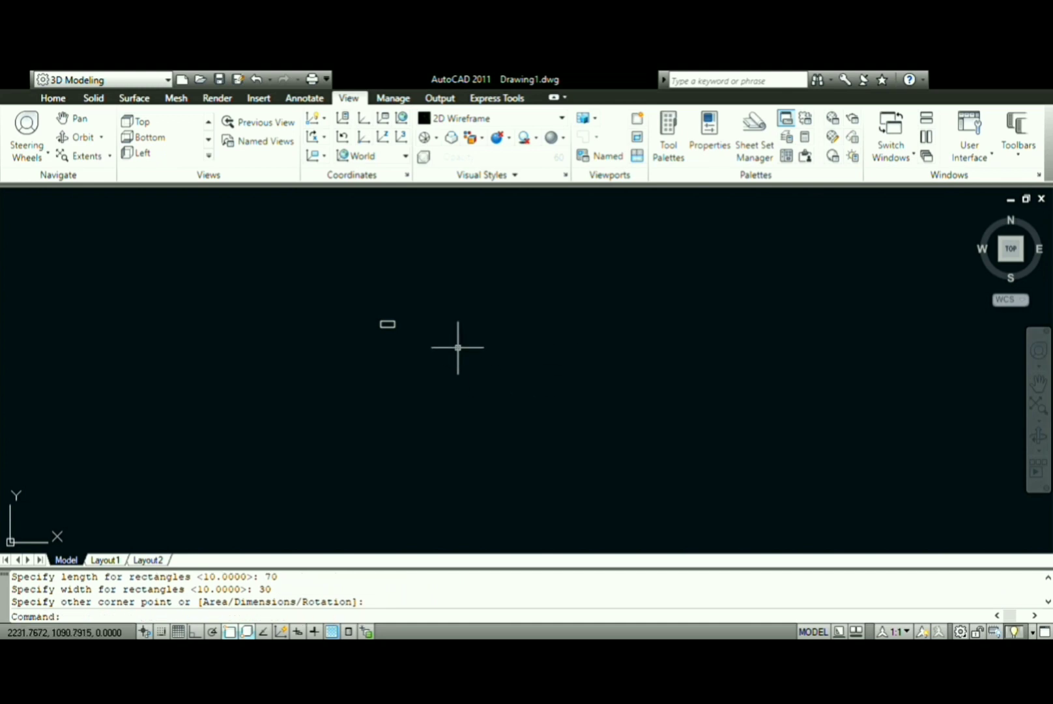
- Add concentric circles of radius 15 and 35 centred on the rectangle's right edge
scroll(390, 318, "up", 3)
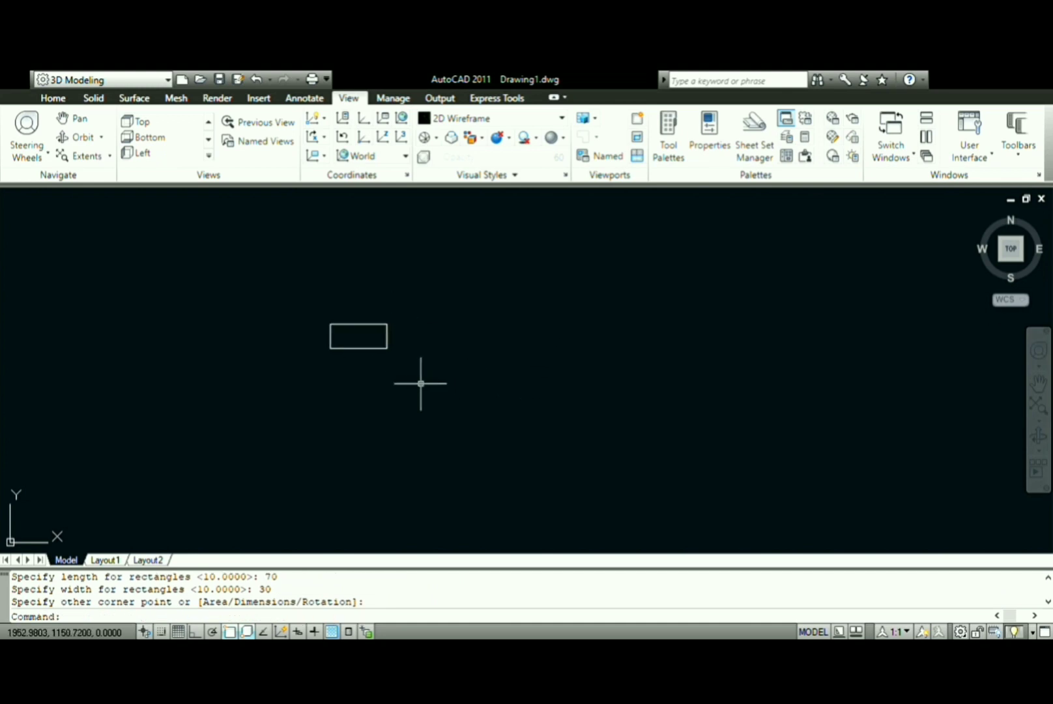
type("c")
key("Return")
left_click(387, 335)
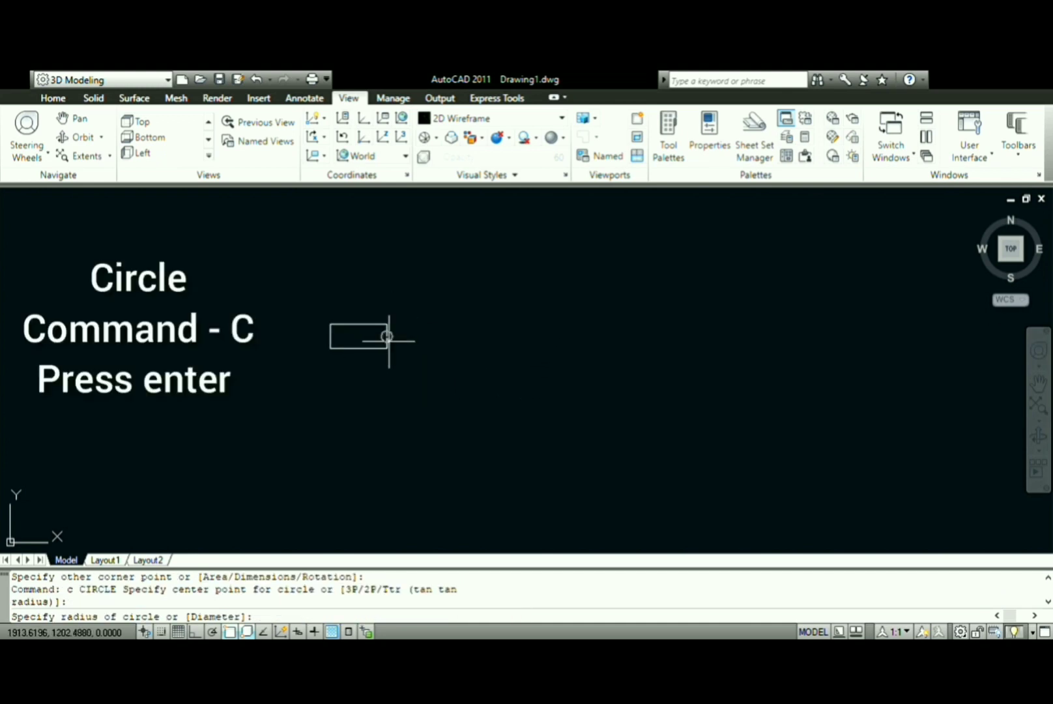
type("15")
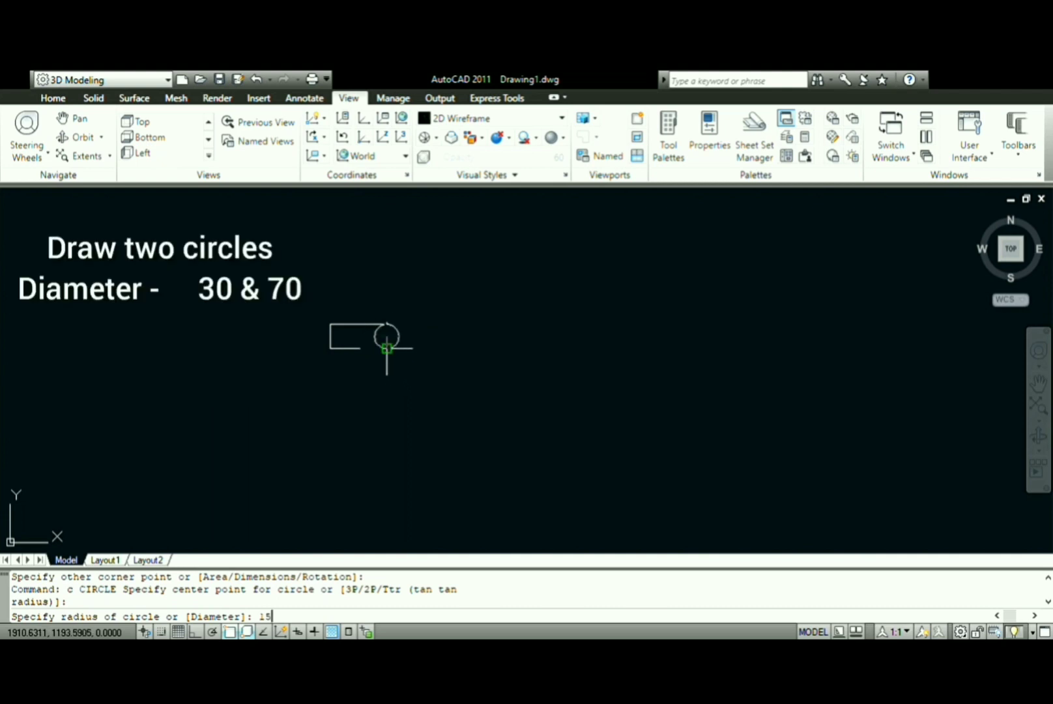
key("Return")
key("Return")
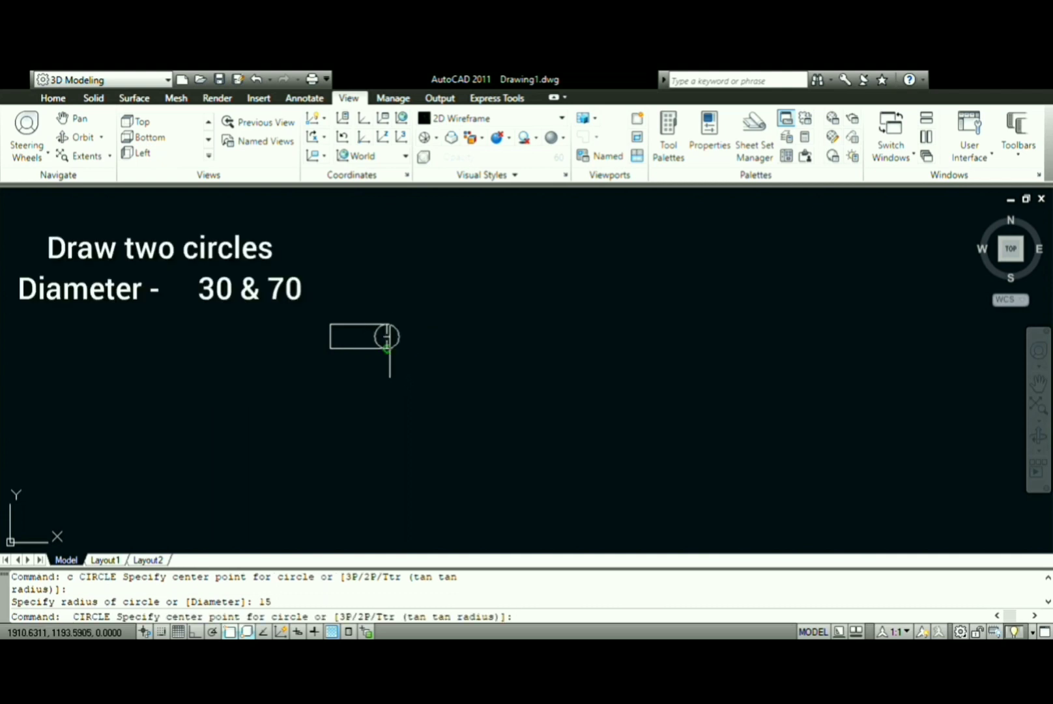
left_click(387, 337)
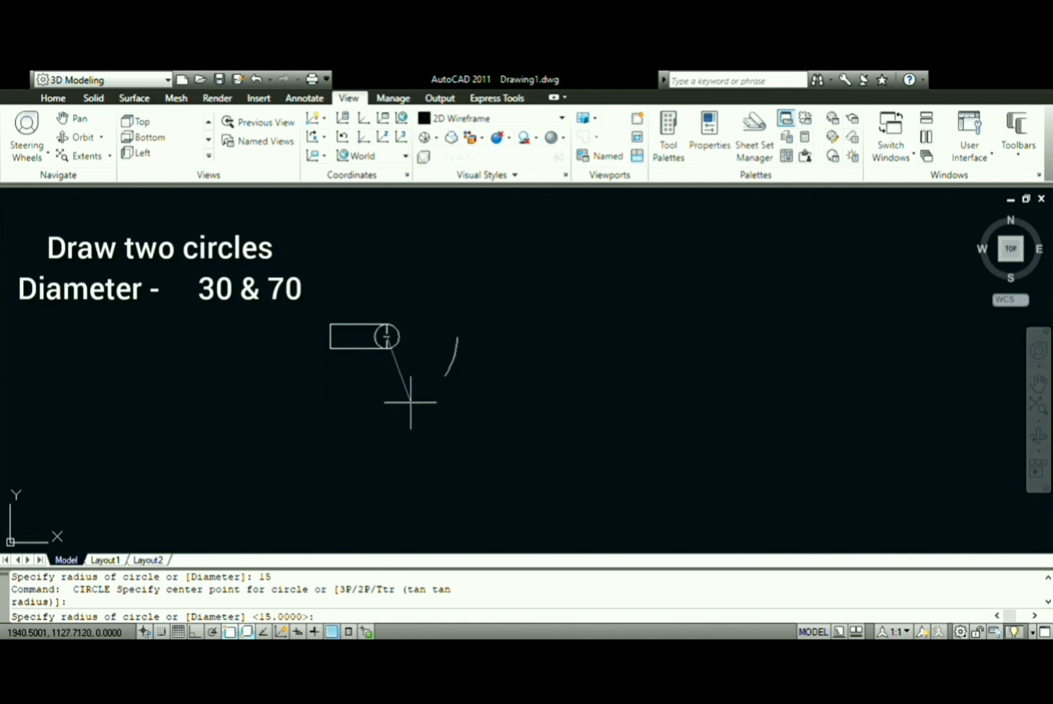
type("35")
key("Return")
type("re")
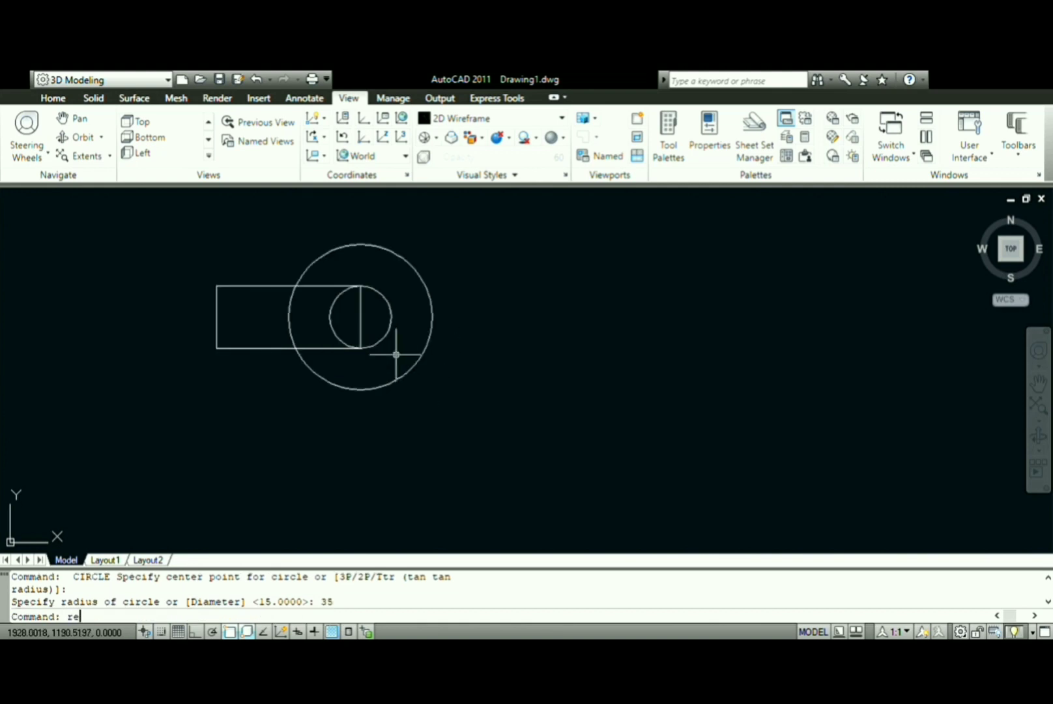
- Draw a 55 by 20 rectangle extending right from the large circle's top
type("c")
key("Return")
left_click(360, 286)
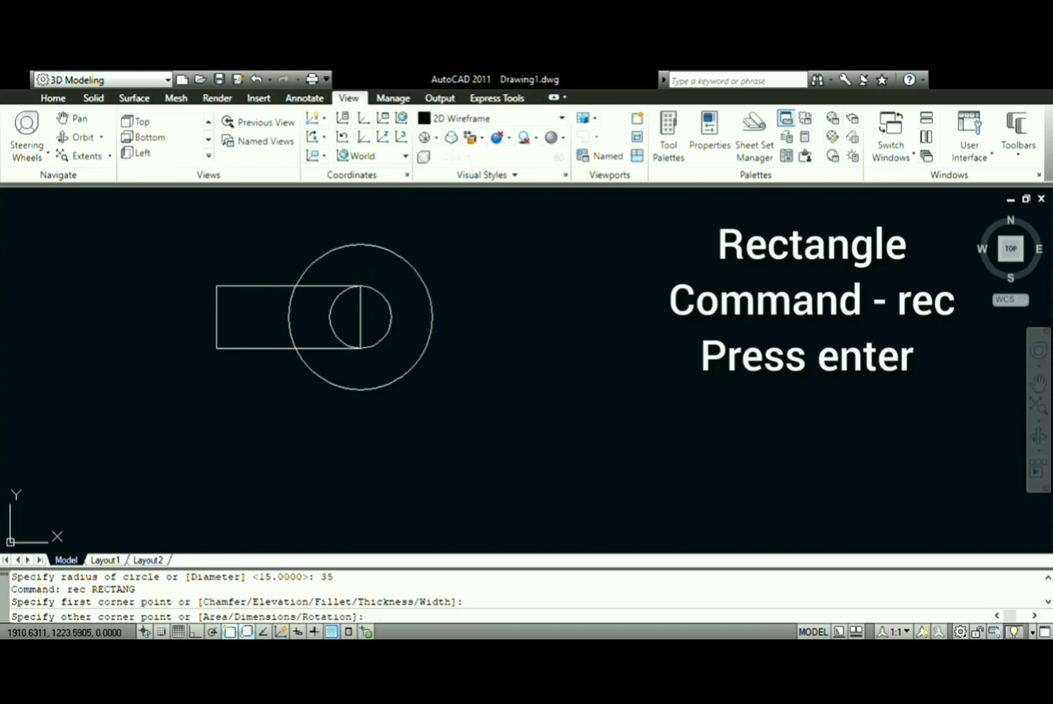
type("d")
key("Return")
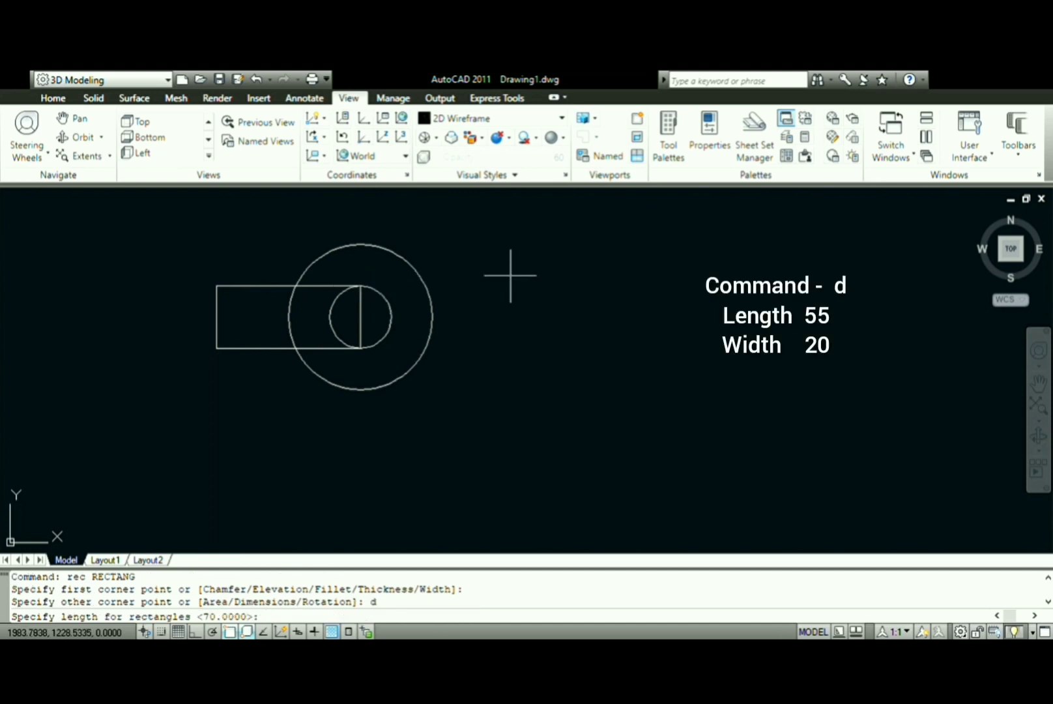
key("Return")
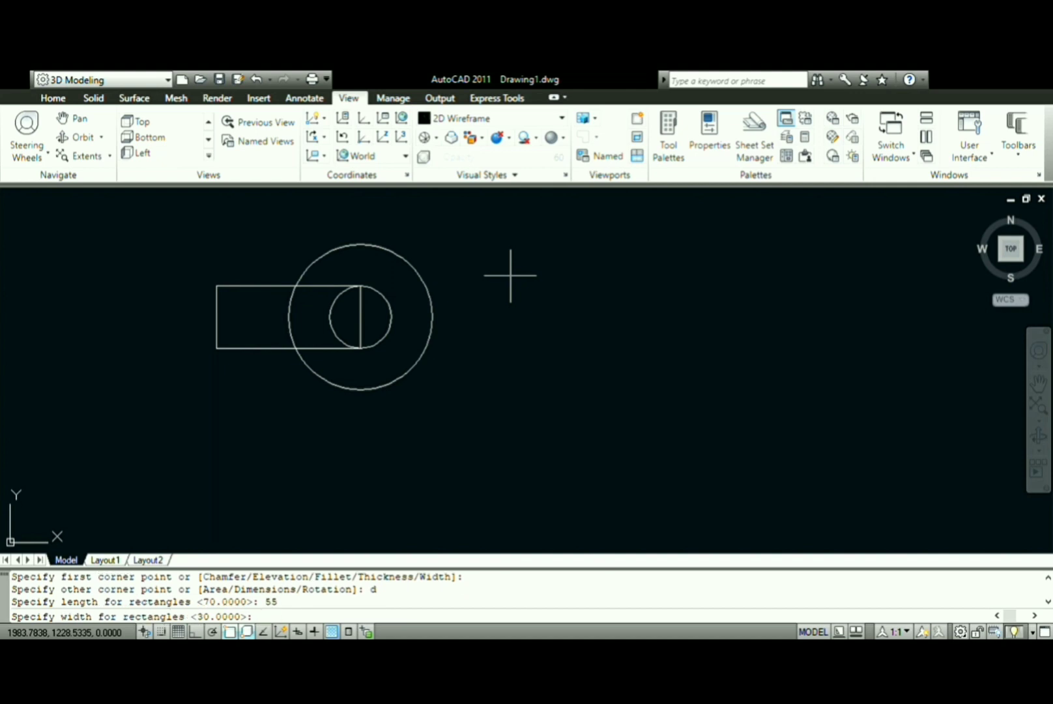
type("20")
key("Return")
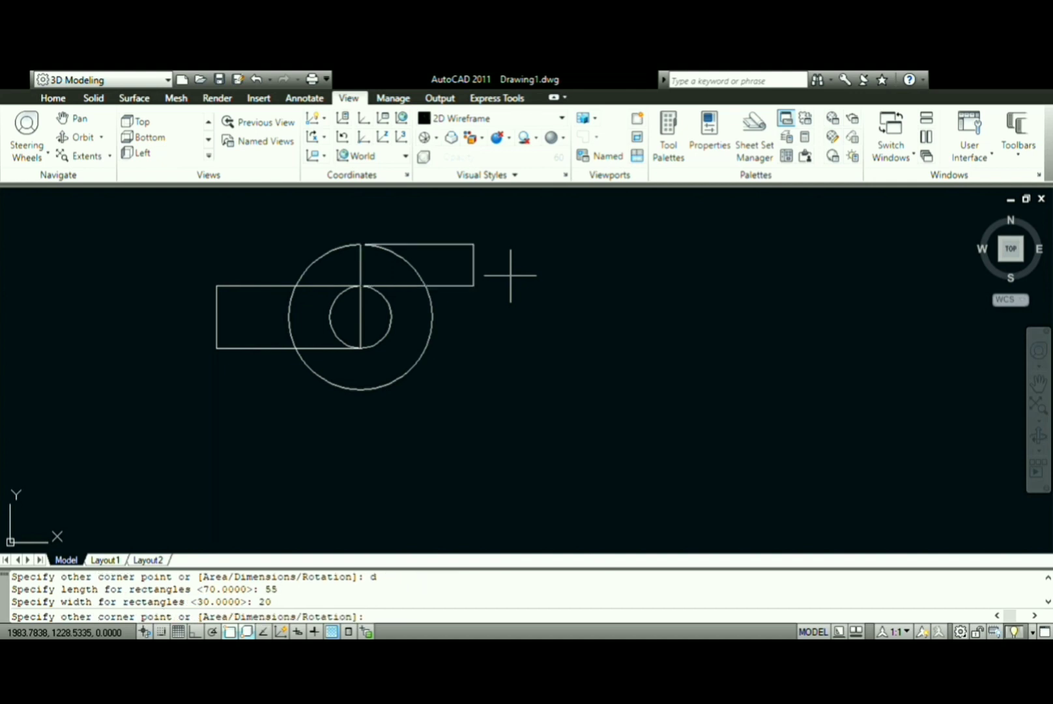
left_click(510, 275)
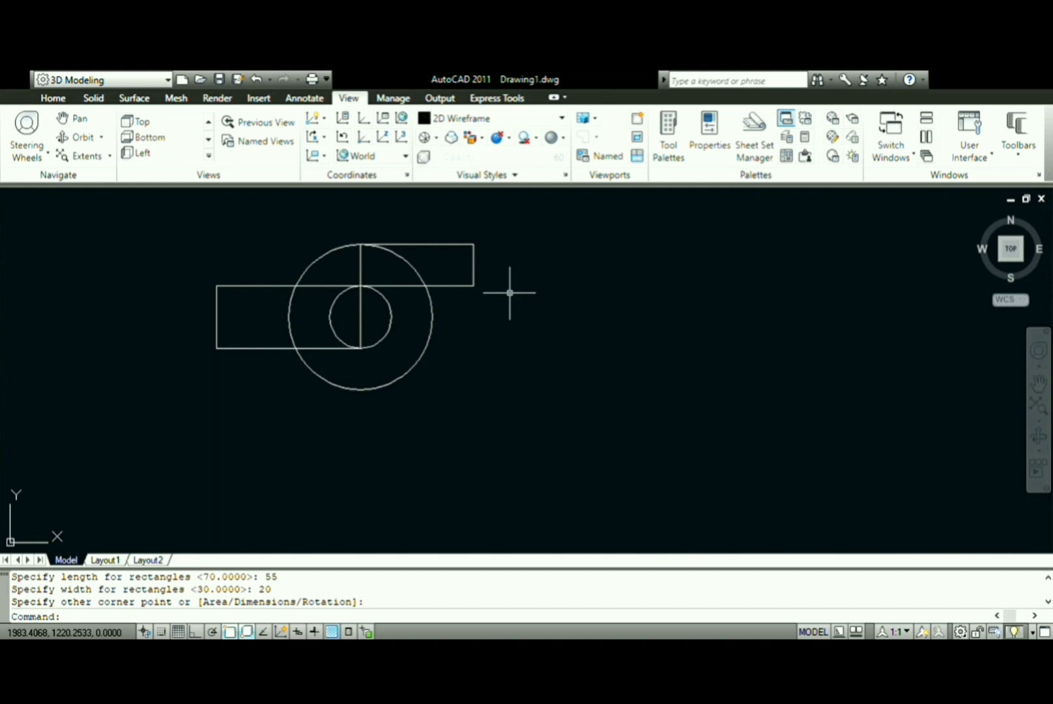
- Copy that rectangle down to the inner circle's bottom to form the lower arm
type("co")
key("Return")
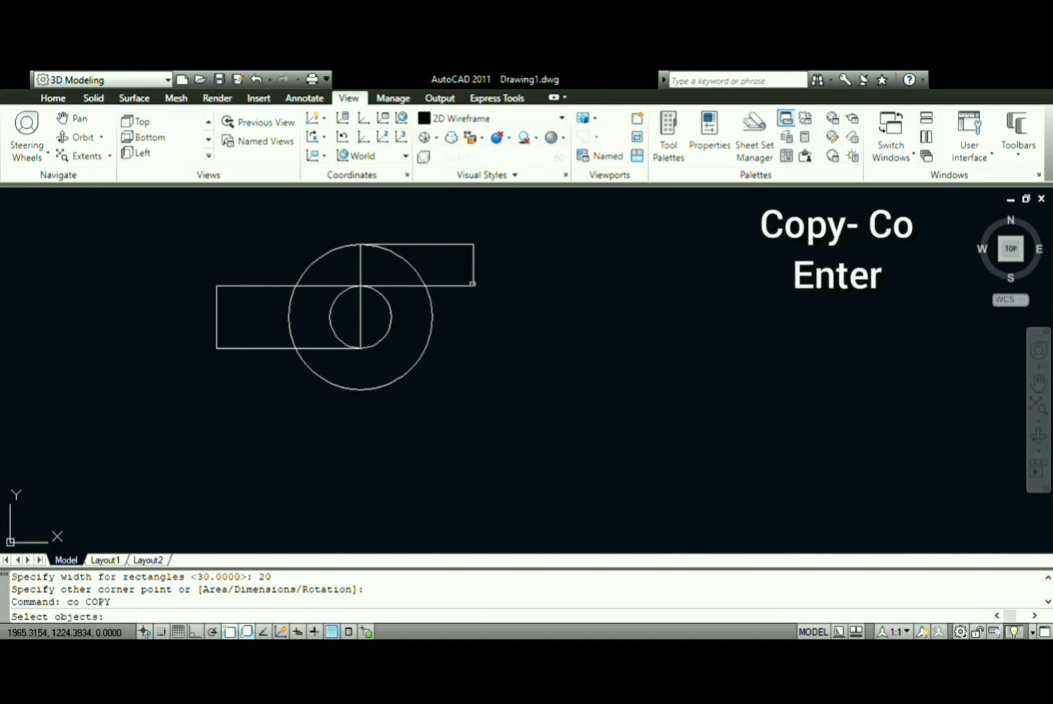
left_click(476, 285)
left_click(464, 280)
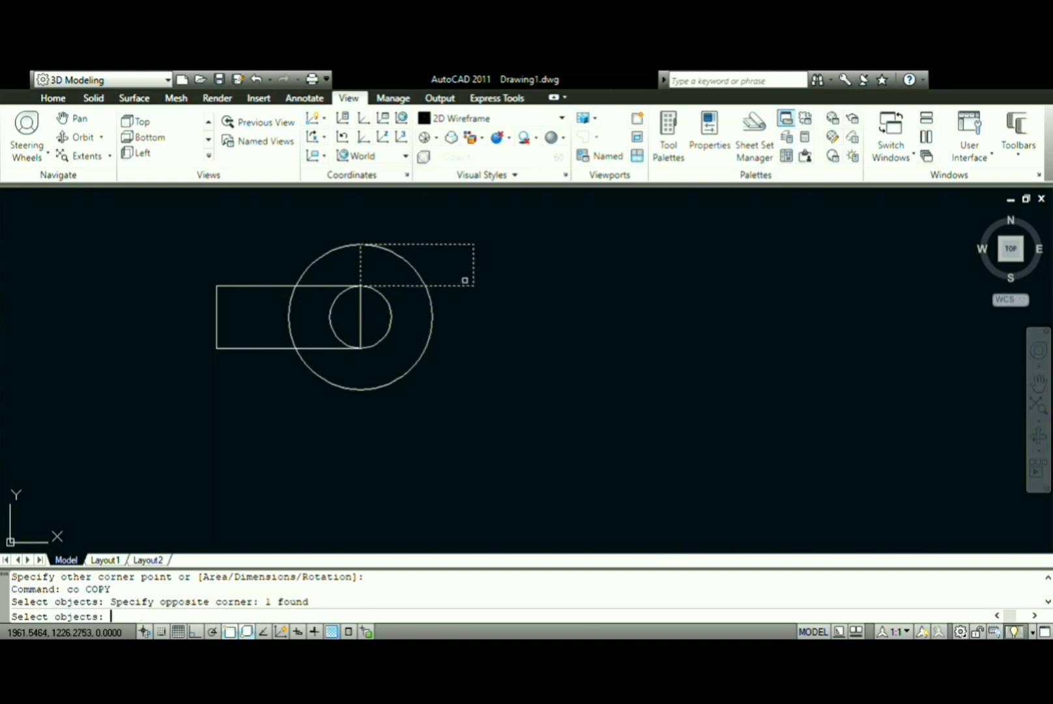
key("Return")
left_click(360, 245)
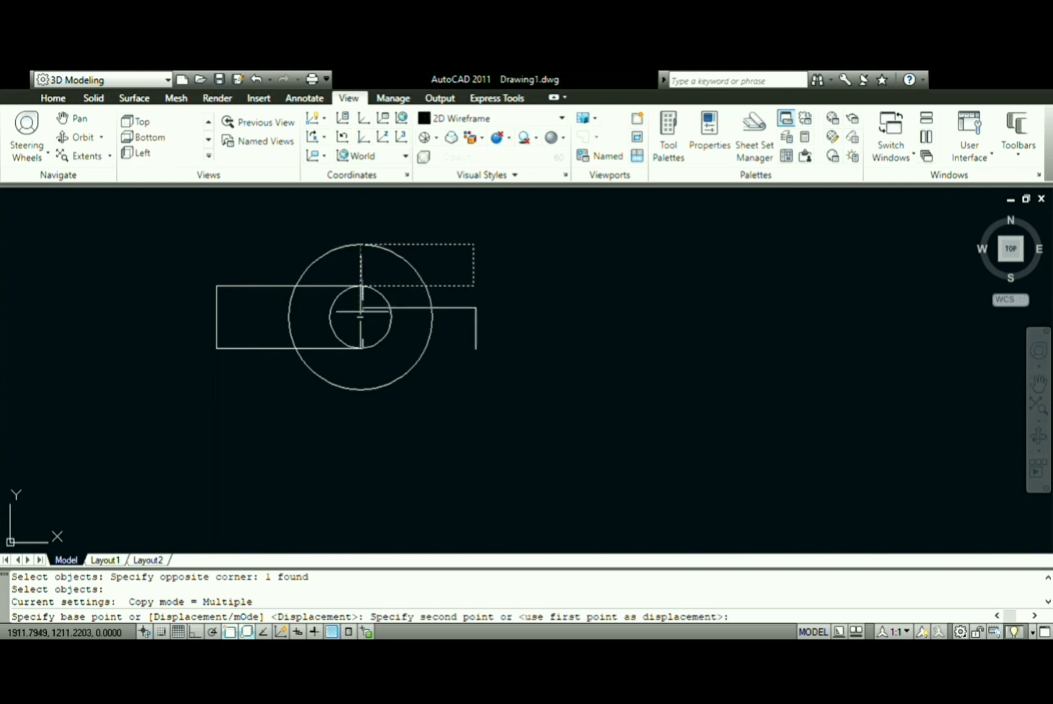
left_click(361, 349)
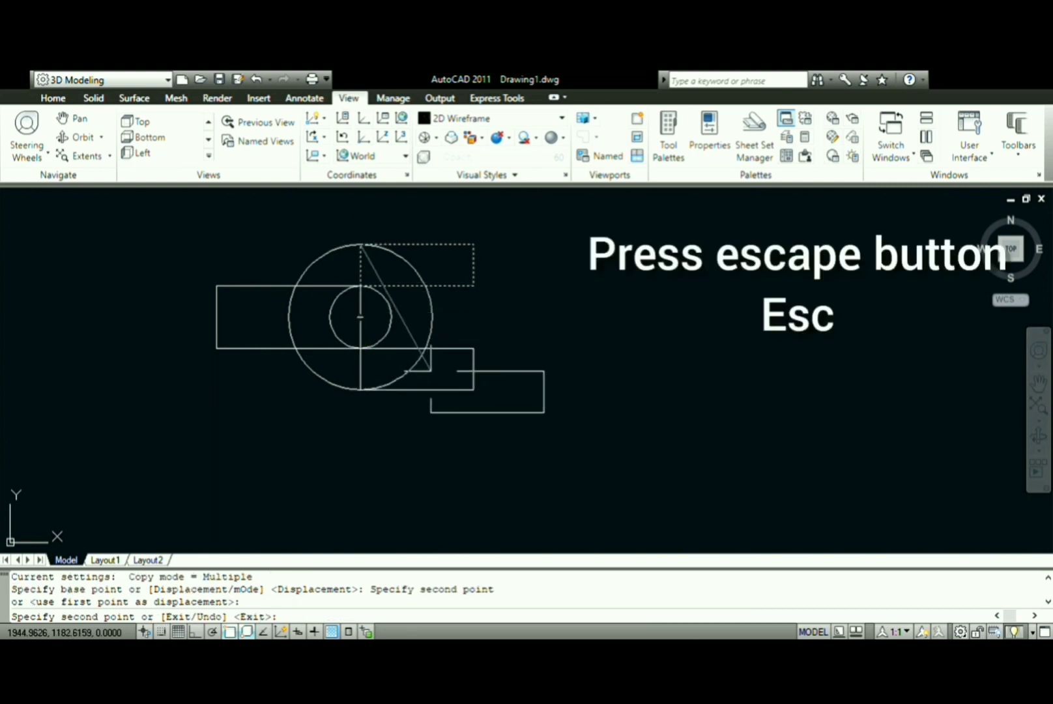
key("Escape")
- Trim the inner arc, middle lines and the overlaps inside both fork prongs
type("tr")
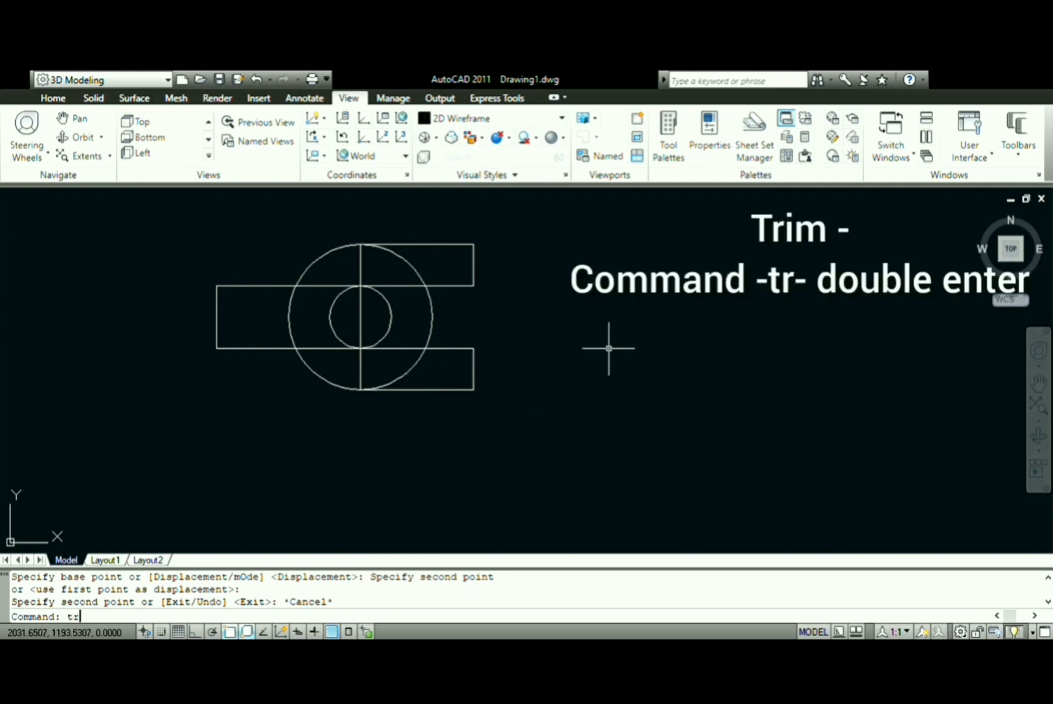
key("Return")
key("Return")
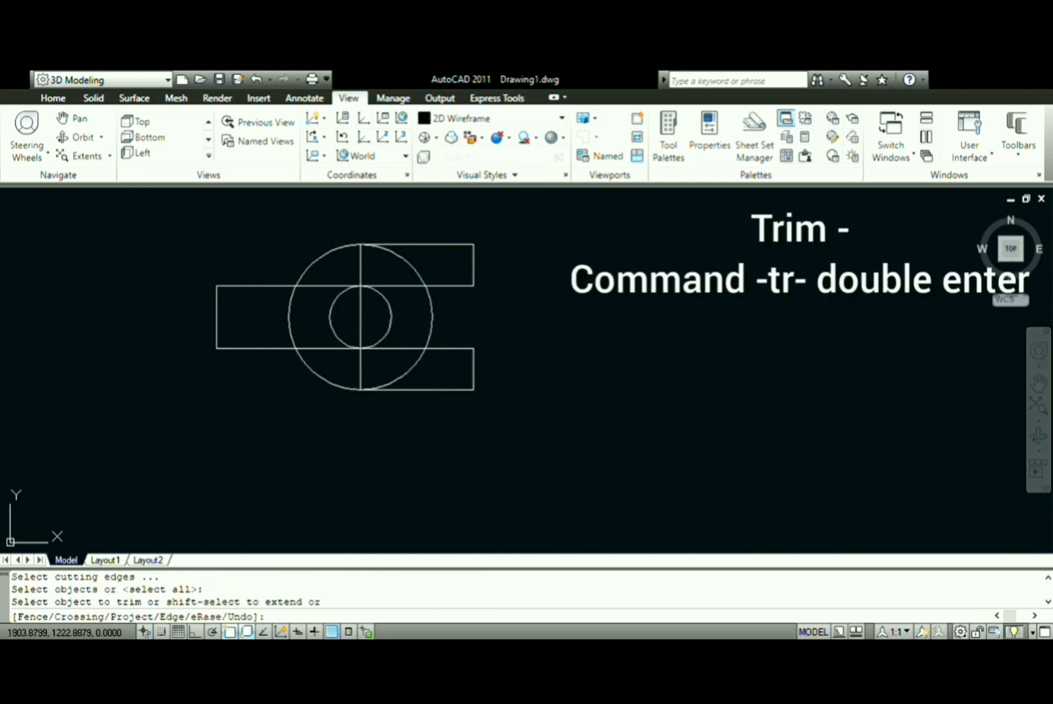
left_click(344, 322)
left_click(479, 329)
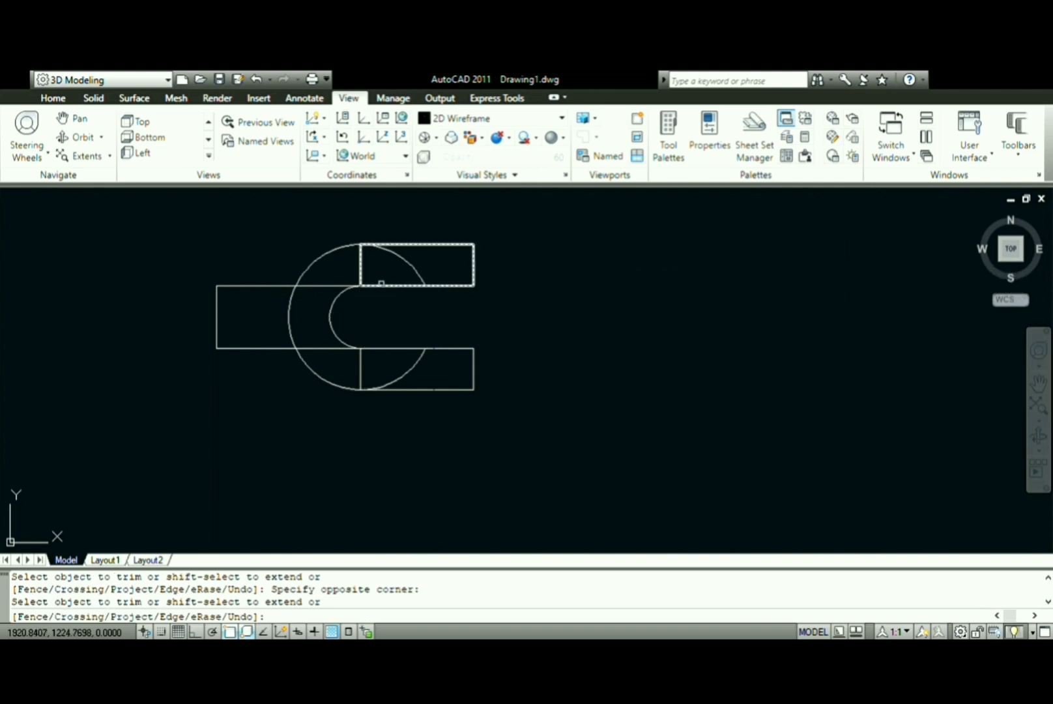
left_click(334, 271)
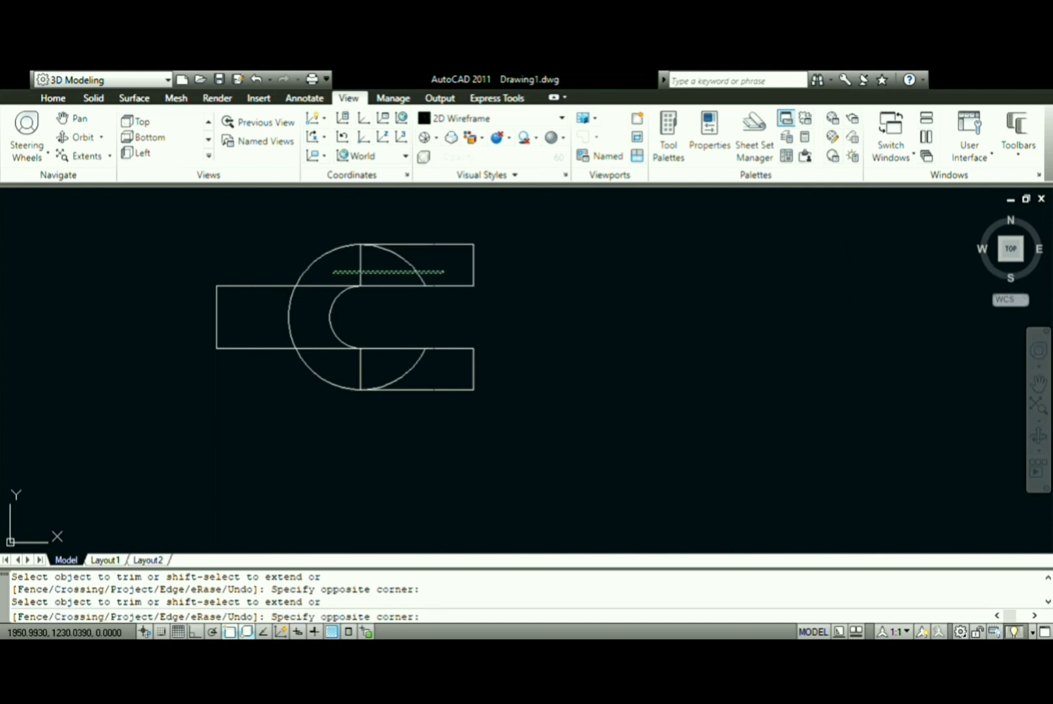
left_click(445, 273)
left_click(341, 372)
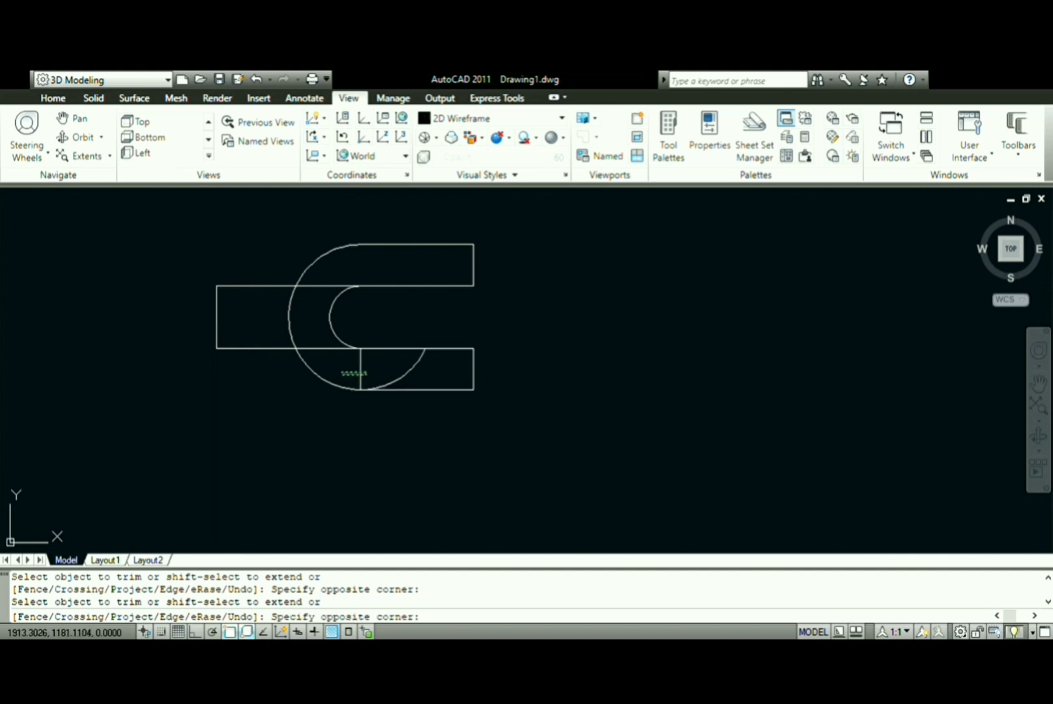
left_click(445, 385)
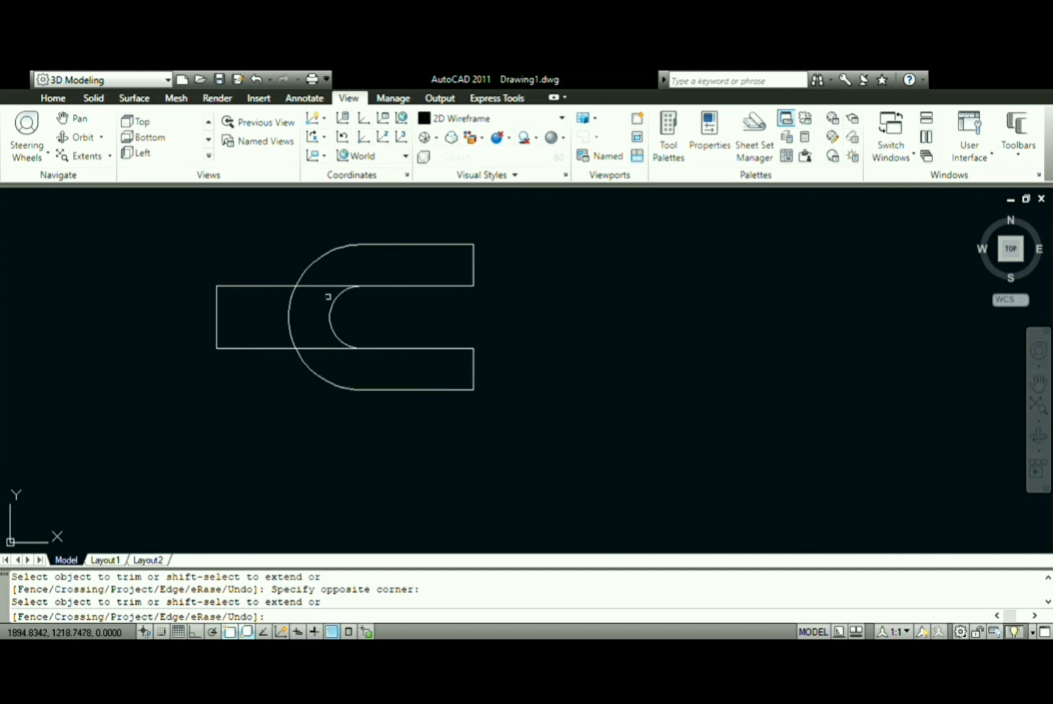
- Trim the first rectangle's top and bottom edges and outer arc, keeping its left edge
left_click(321, 279)
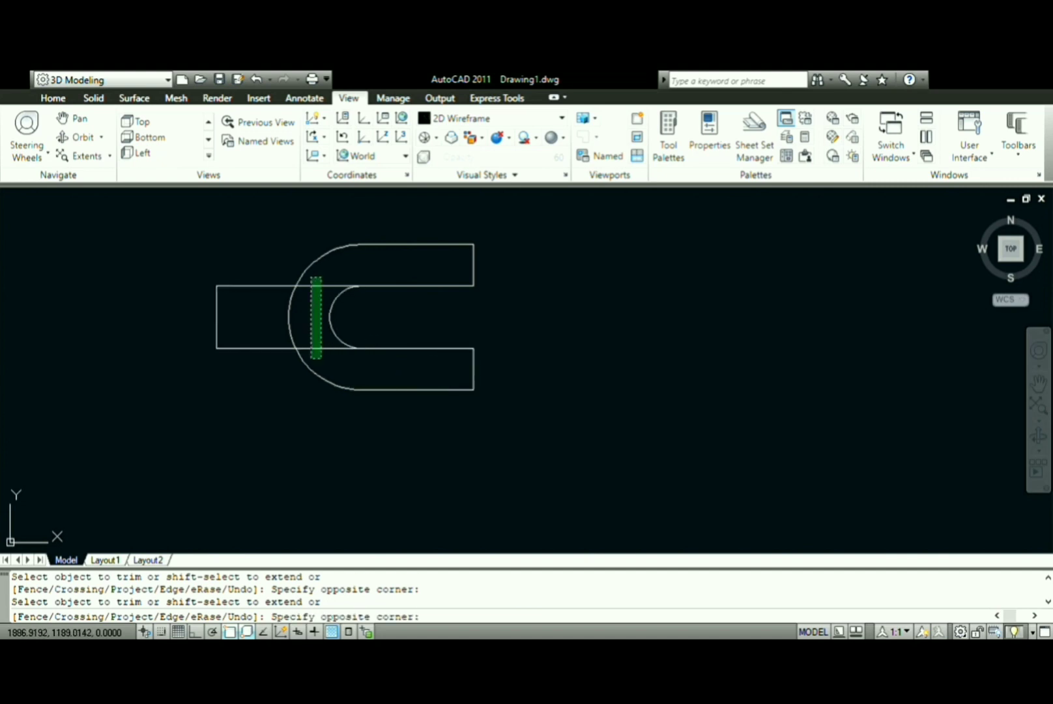
left_click(312, 364)
left_click(313, 362)
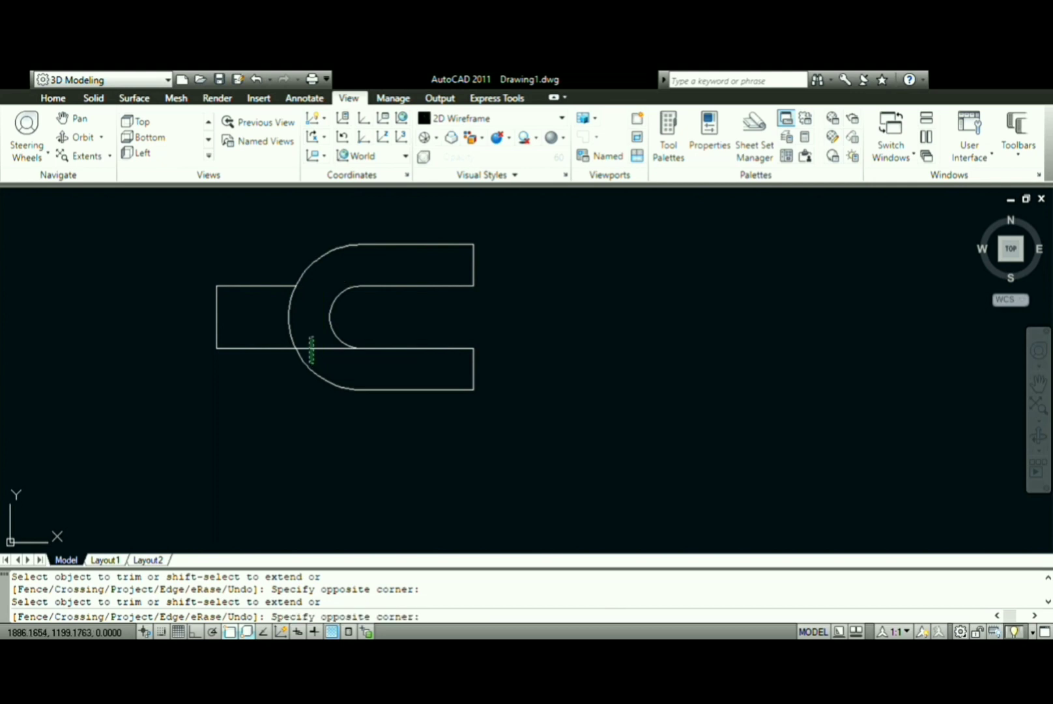
left_click(310, 325)
left_click(278, 319)
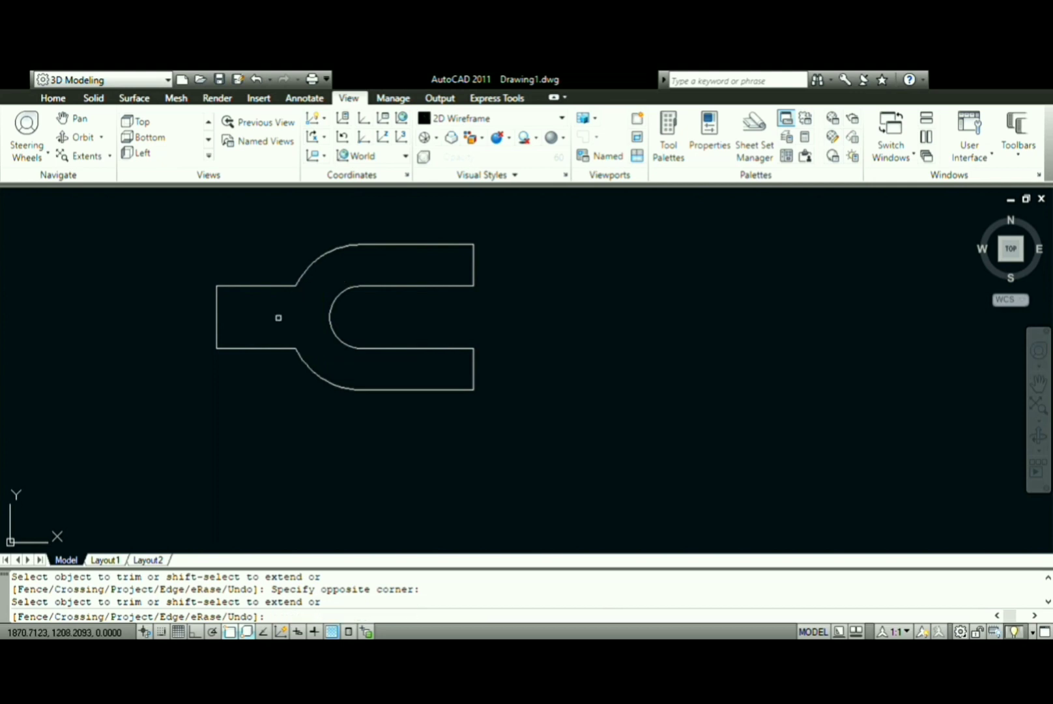
left_click(283, 277)
left_click(269, 310)
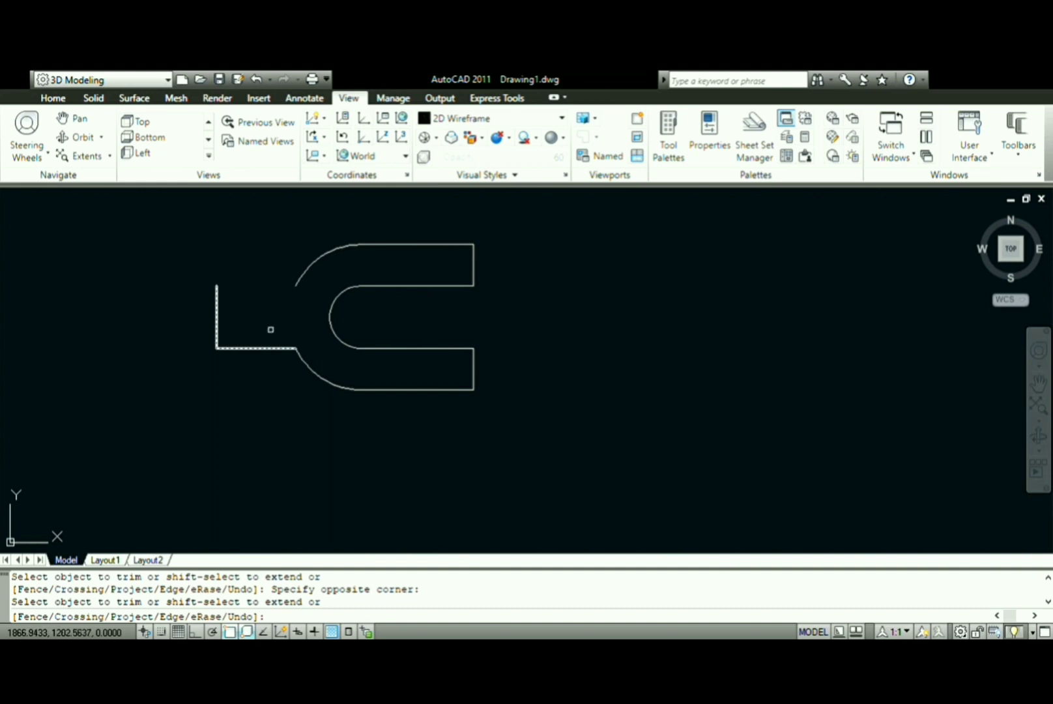
left_click(271, 330)
left_click(268, 367)
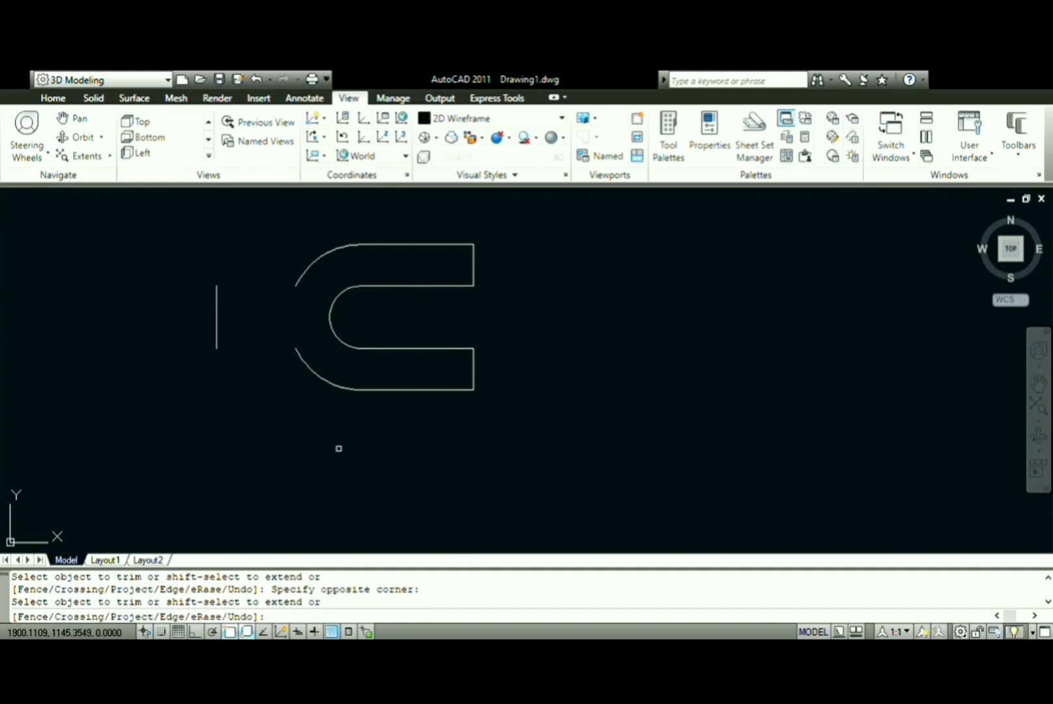
key("Escape")
- Draw horizontal lines joining the left edge's top and bottom ends to the arcs
type("l")
key("Return")
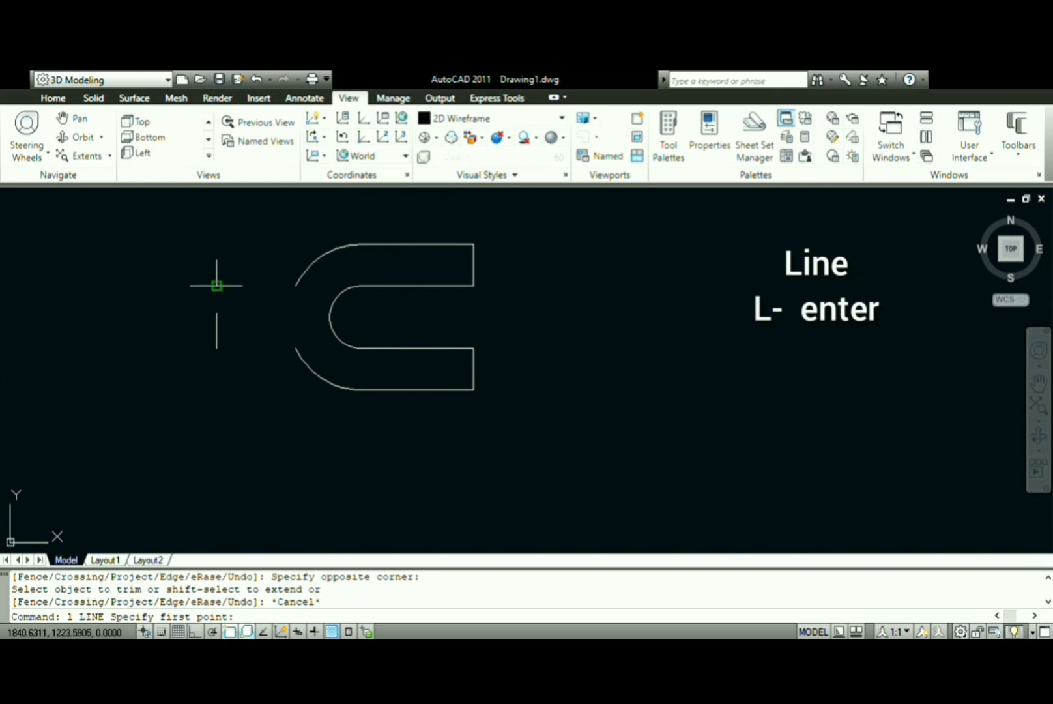
left_click(216, 284)
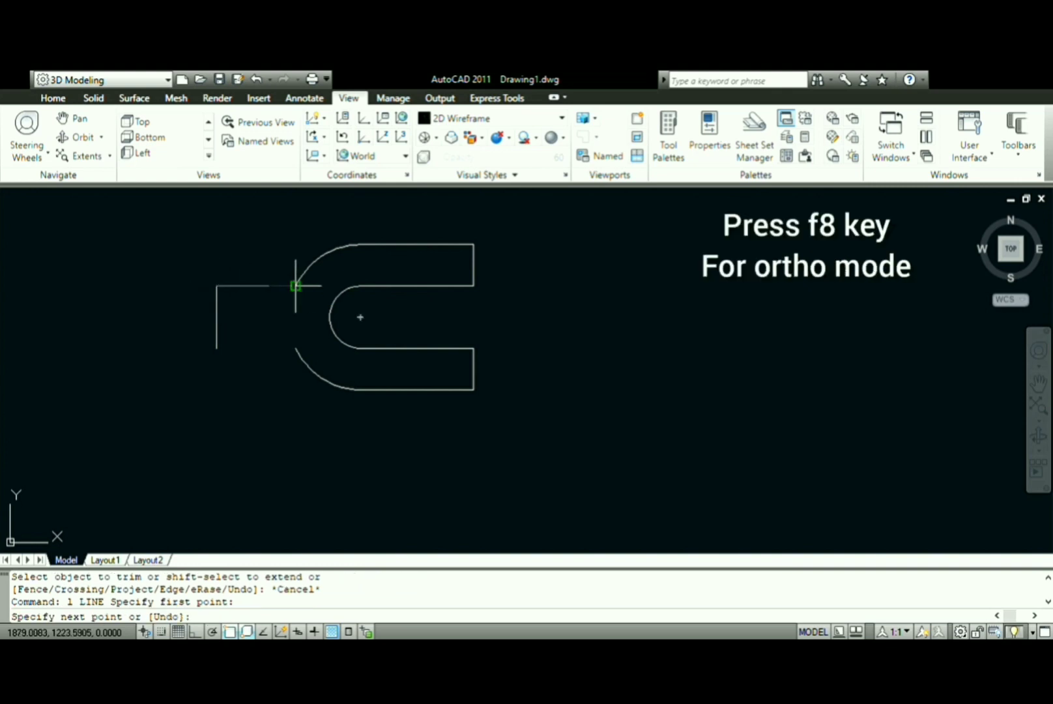
key("F8")
left_click(295, 285)
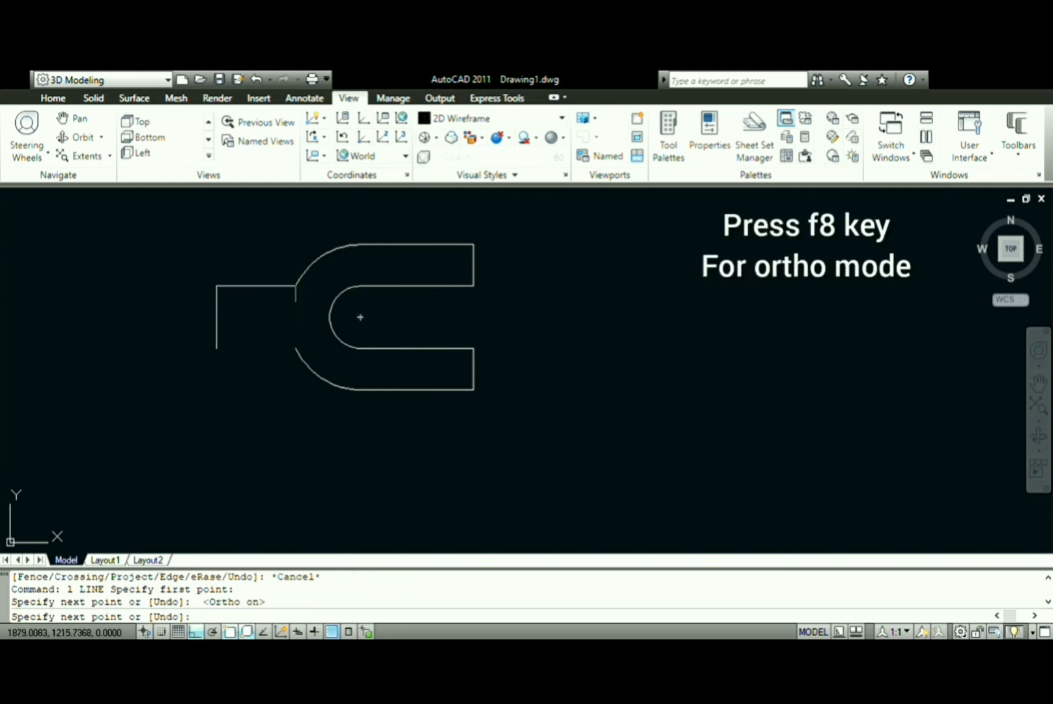
key("Return")
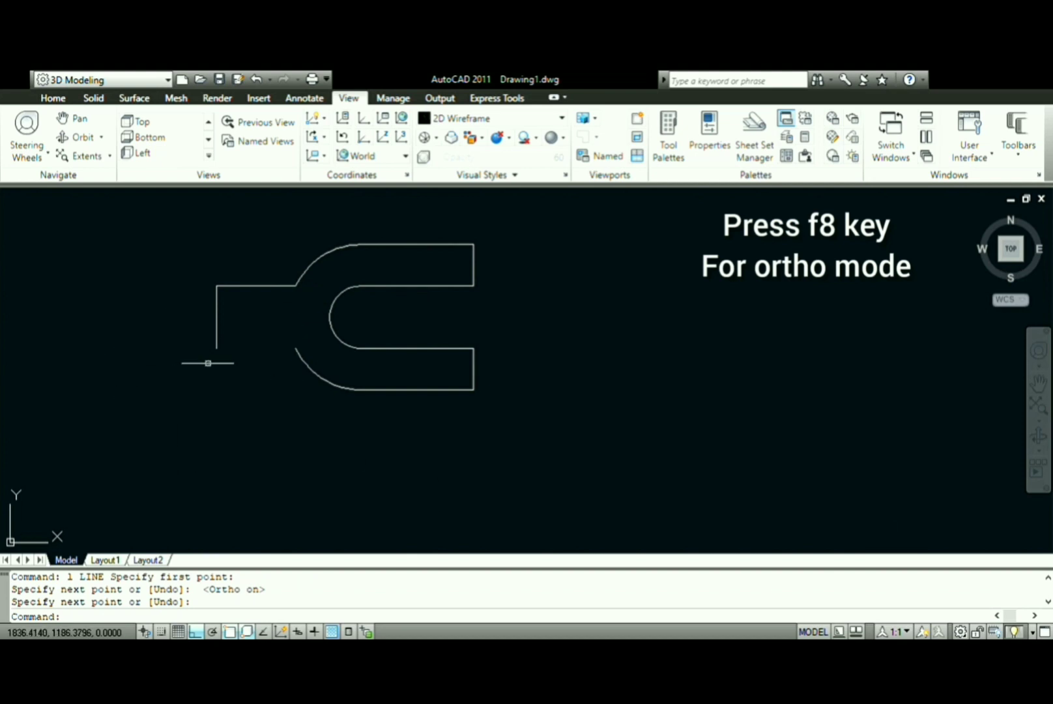
key("Return")
left_click(217, 349)
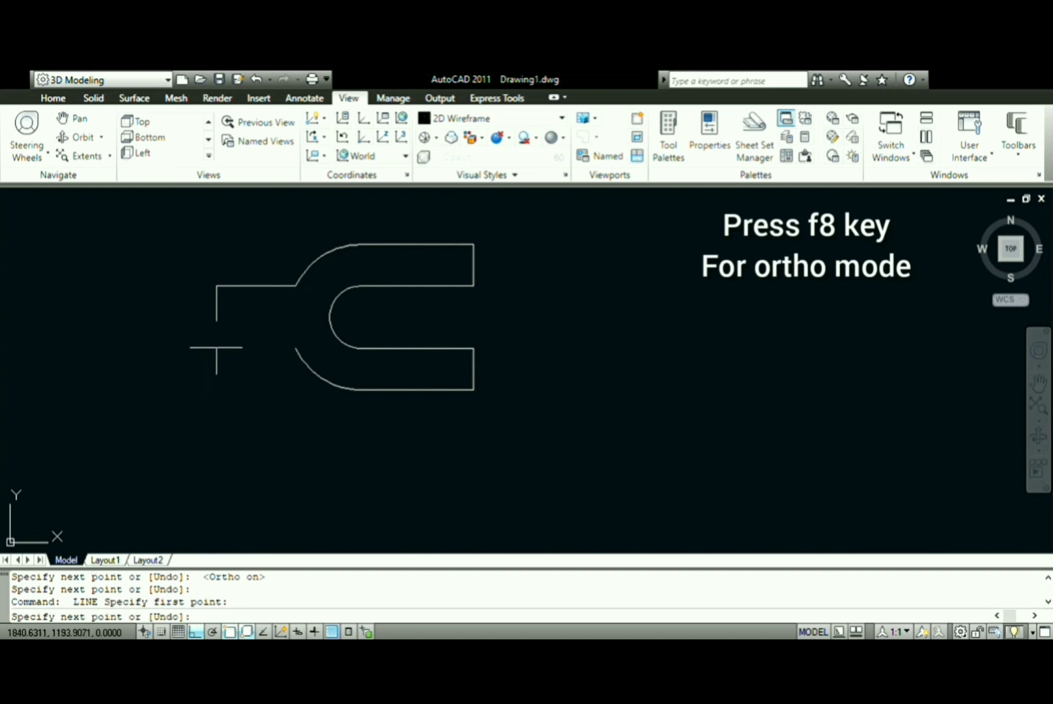
left_click(295, 347)
key("Return")
- Round both line-to-arc junctions with radius 25 fillets
type("f")
key("Return")
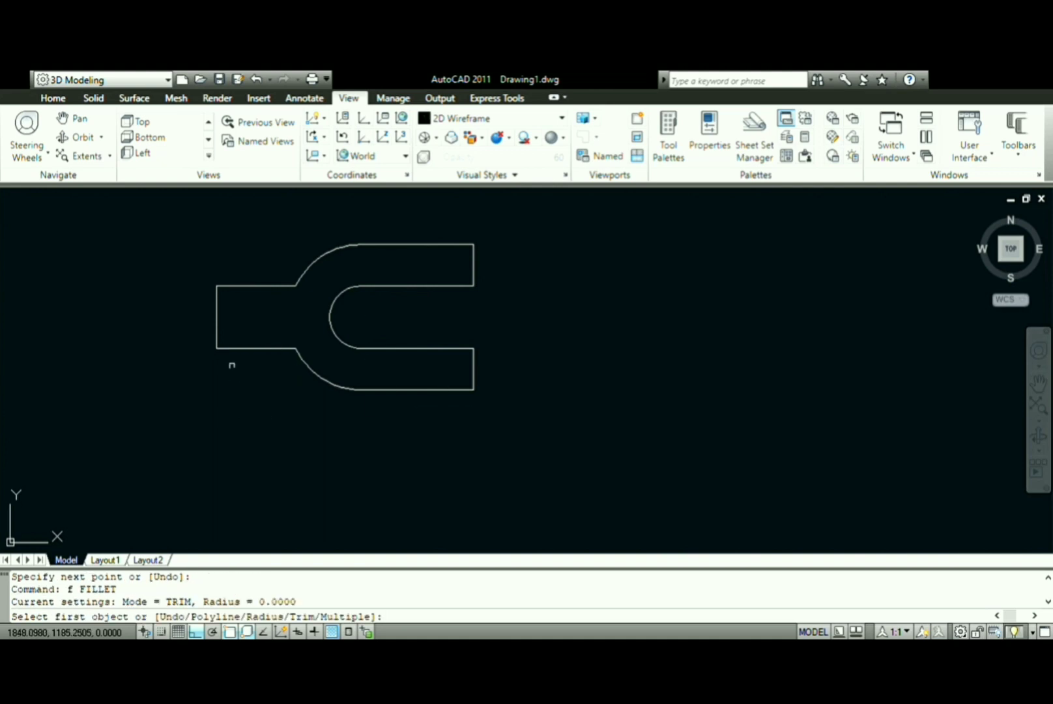
type("r")
key("Return")
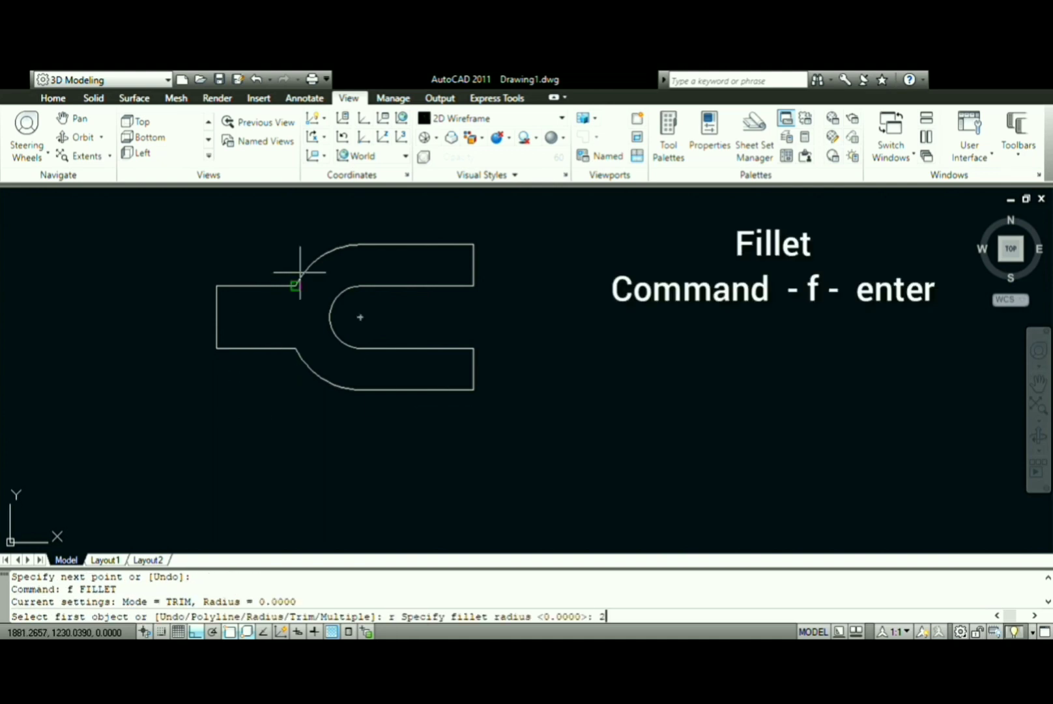
type("5")
key("Return")
type("m")
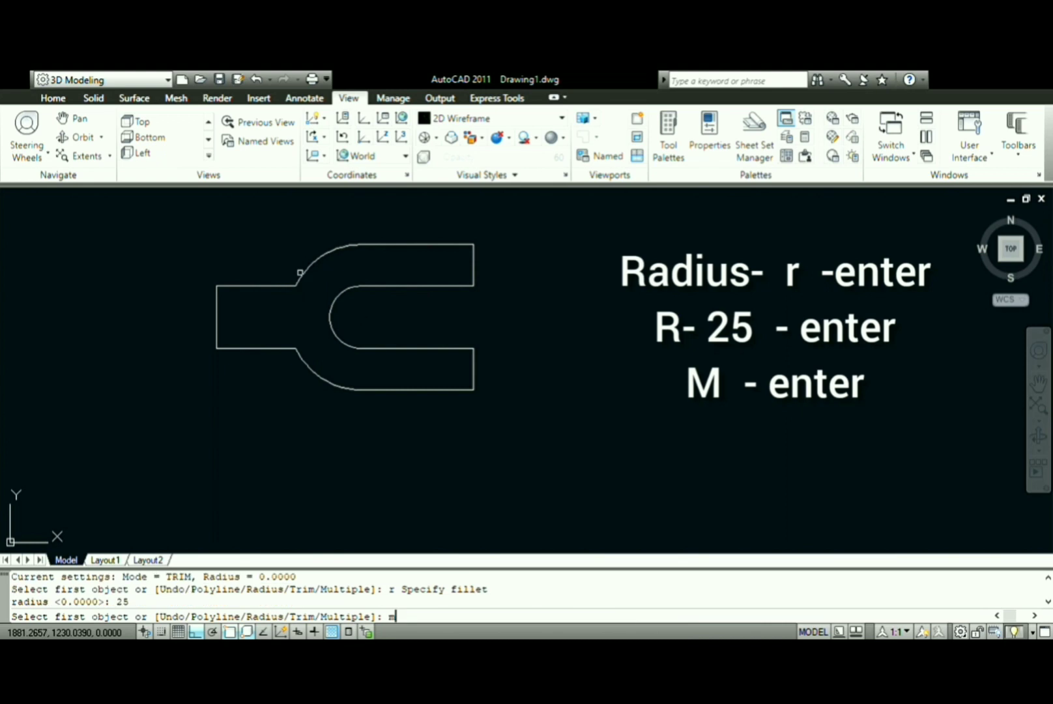
key("Return")
left_click(303, 271)
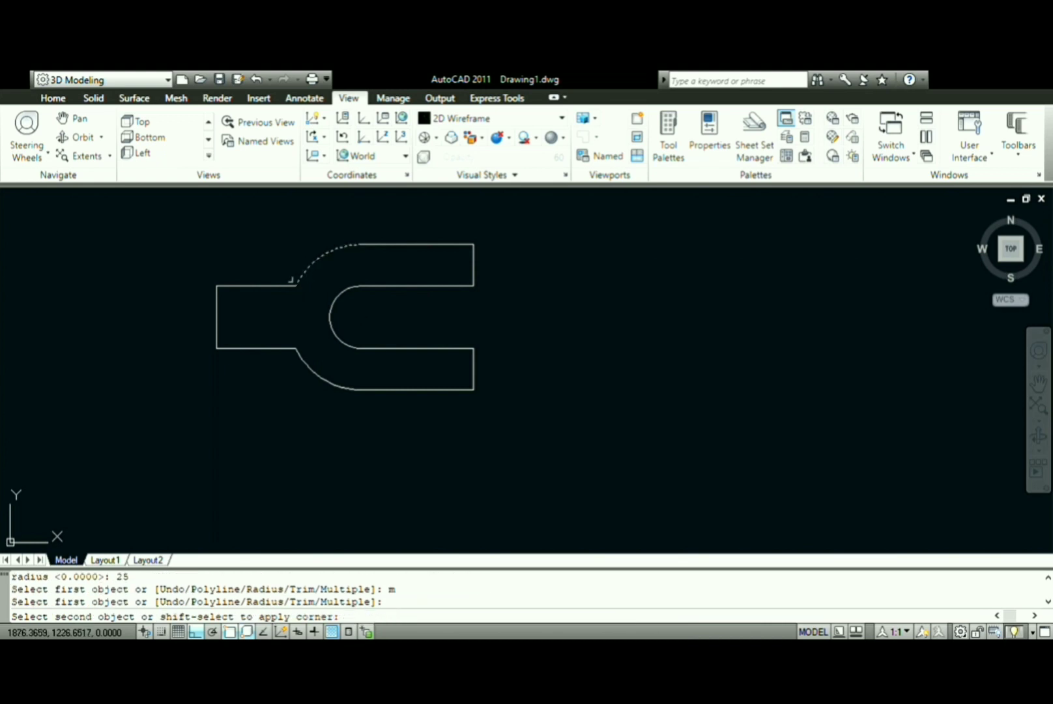
left_click(288, 285)
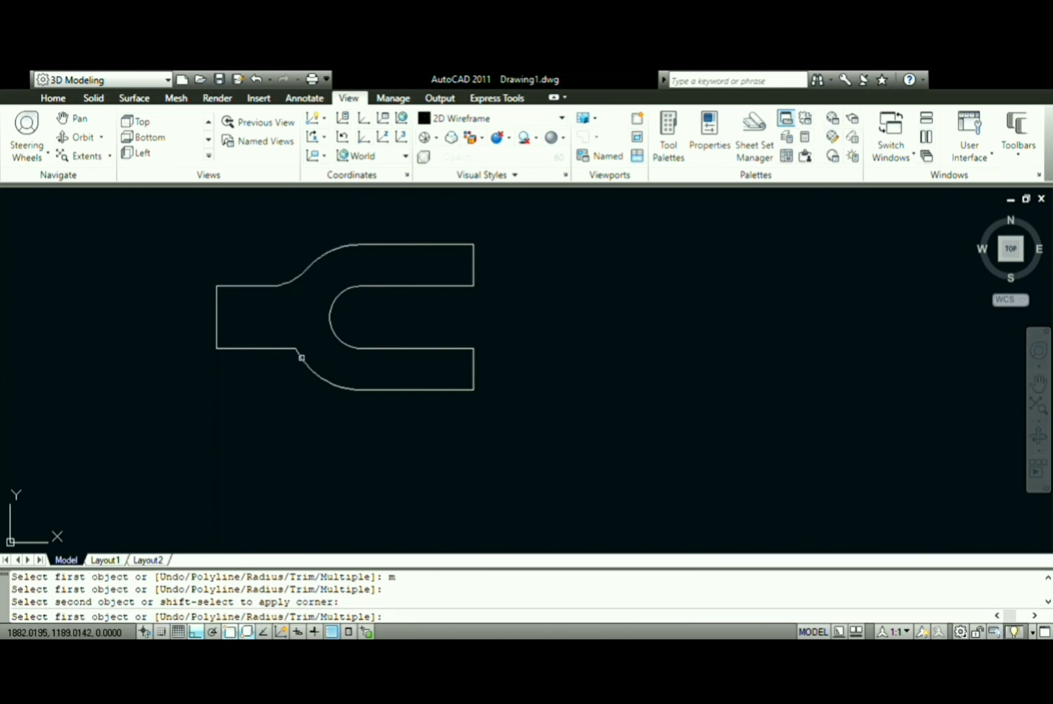
left_click(301, 357)
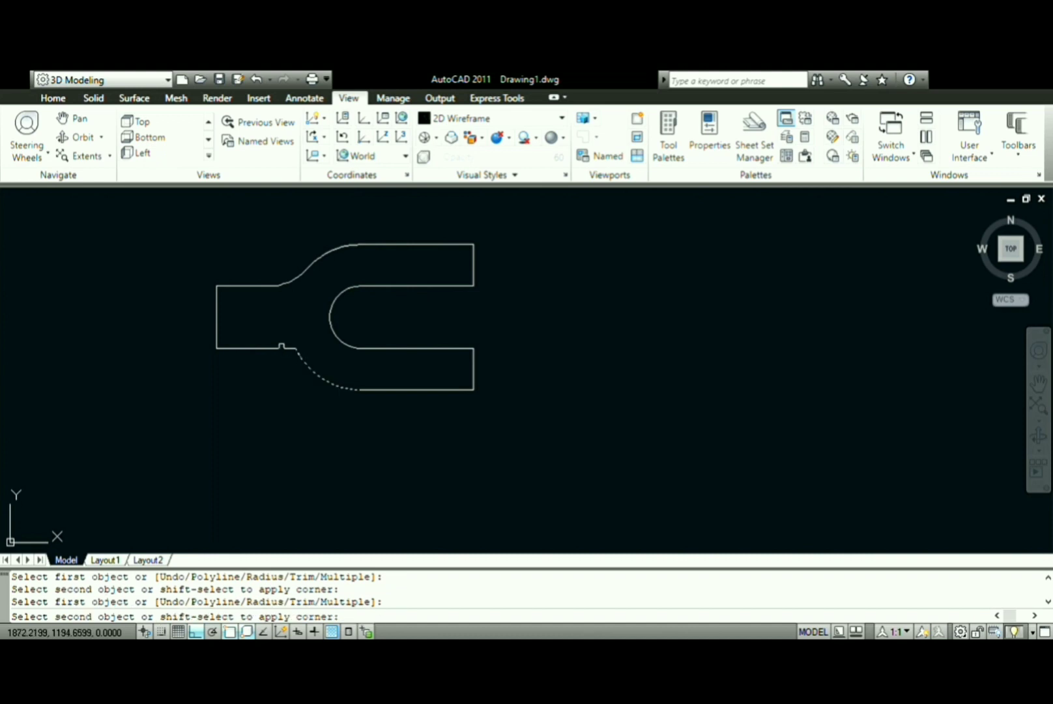
left_click(282, 348)
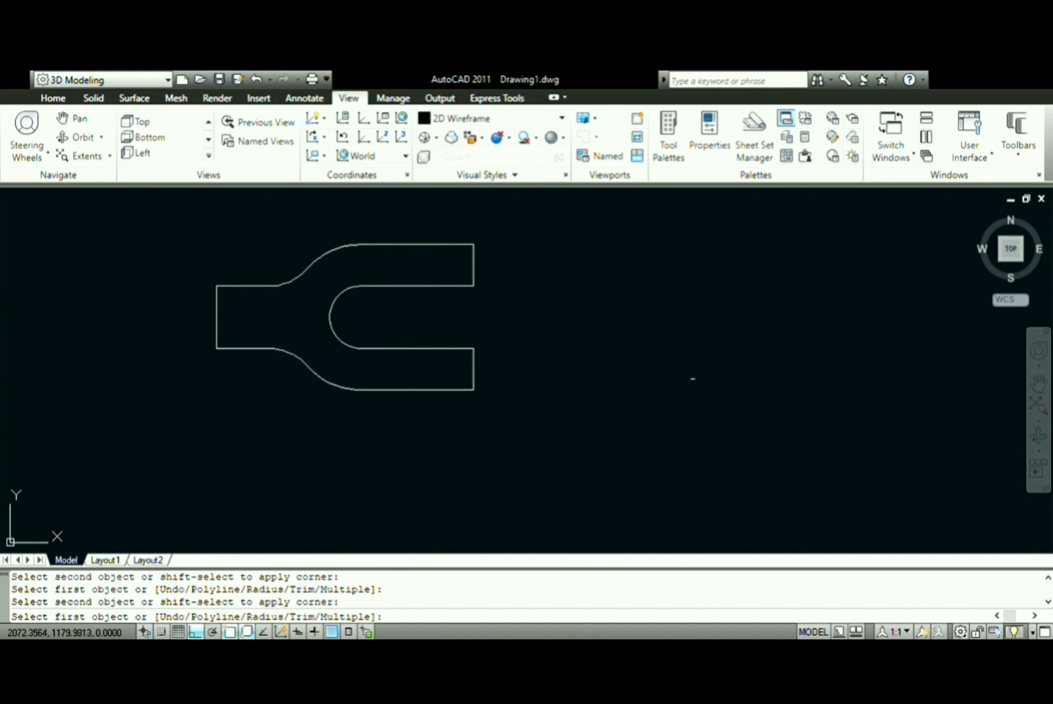
key("Escape")
- Draw a 100 by 30 rectangle to the right of the fork
type("r")
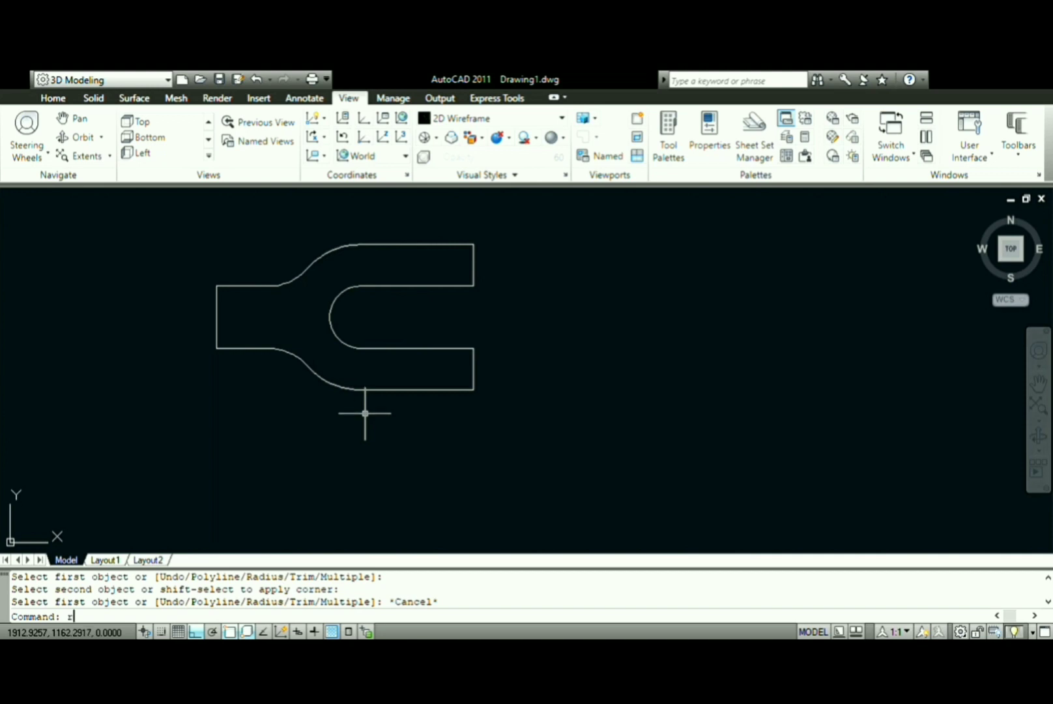
type("ec")
key("Return")
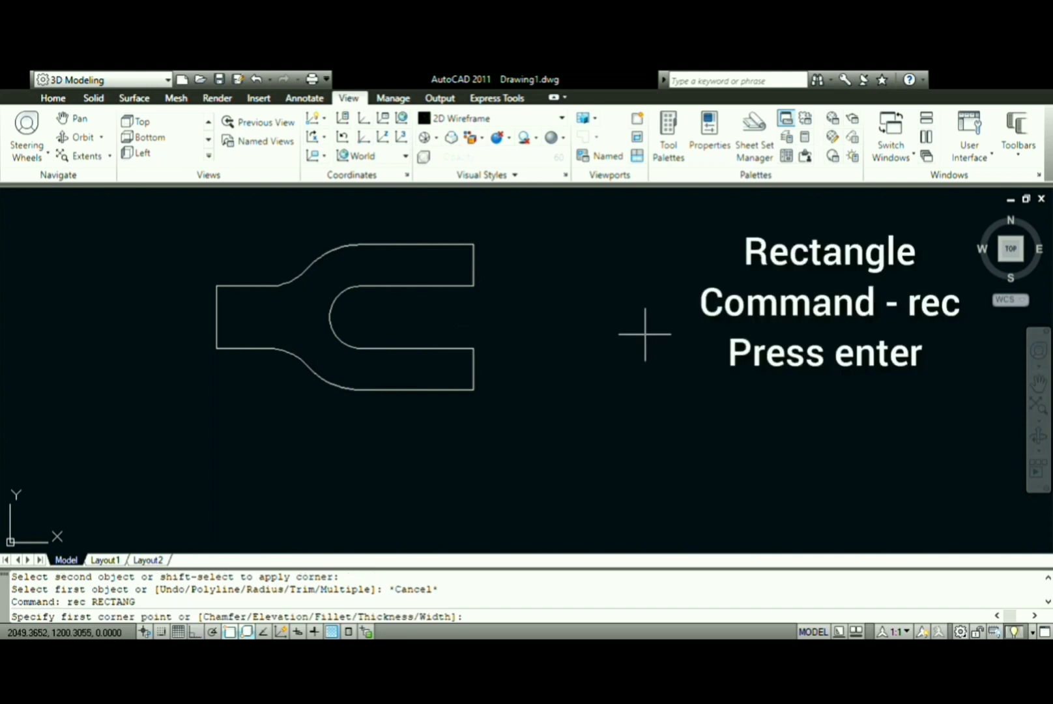
left_click(618, 319)
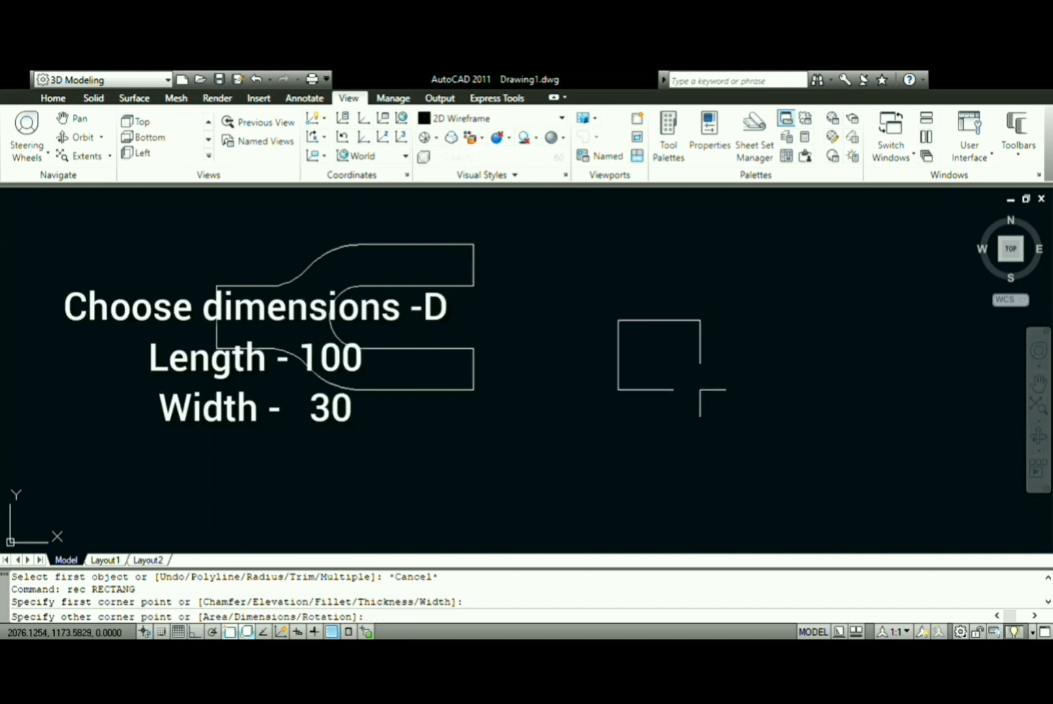
type("d")
key("Return")
type("100")
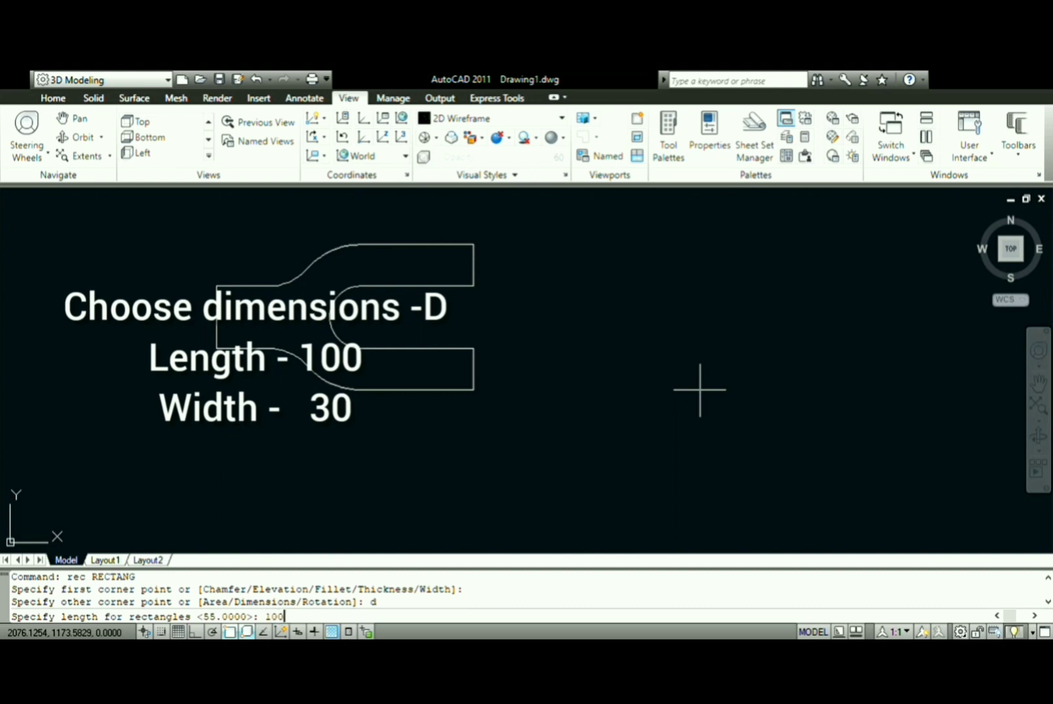
key("Return")
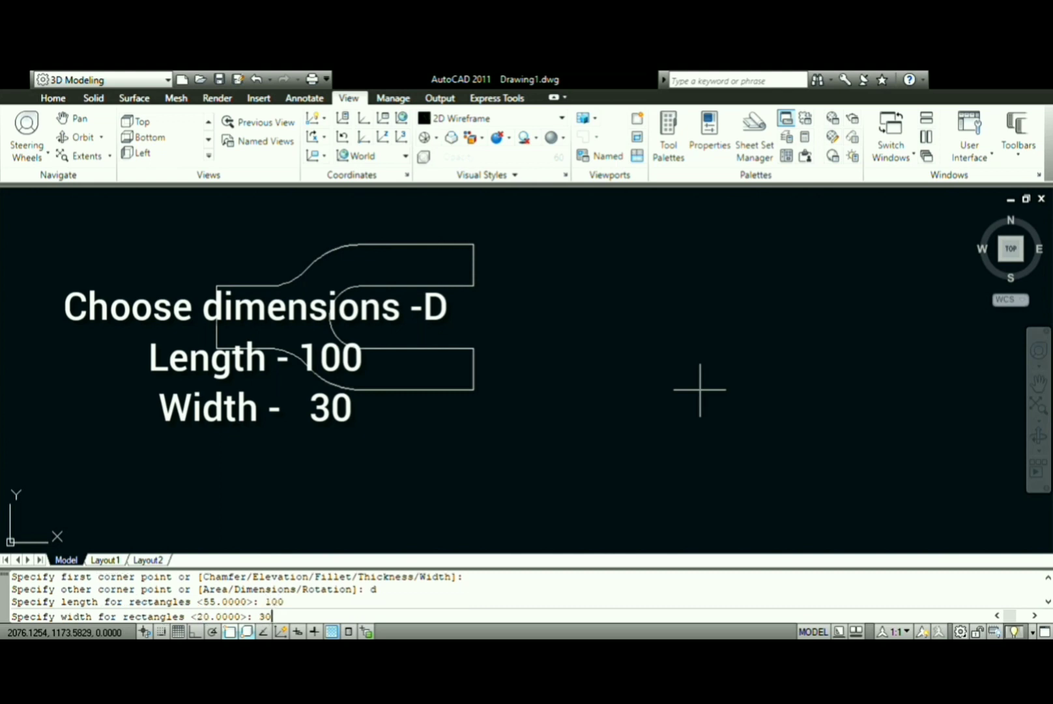
key("Return")
left_click(681, 368)
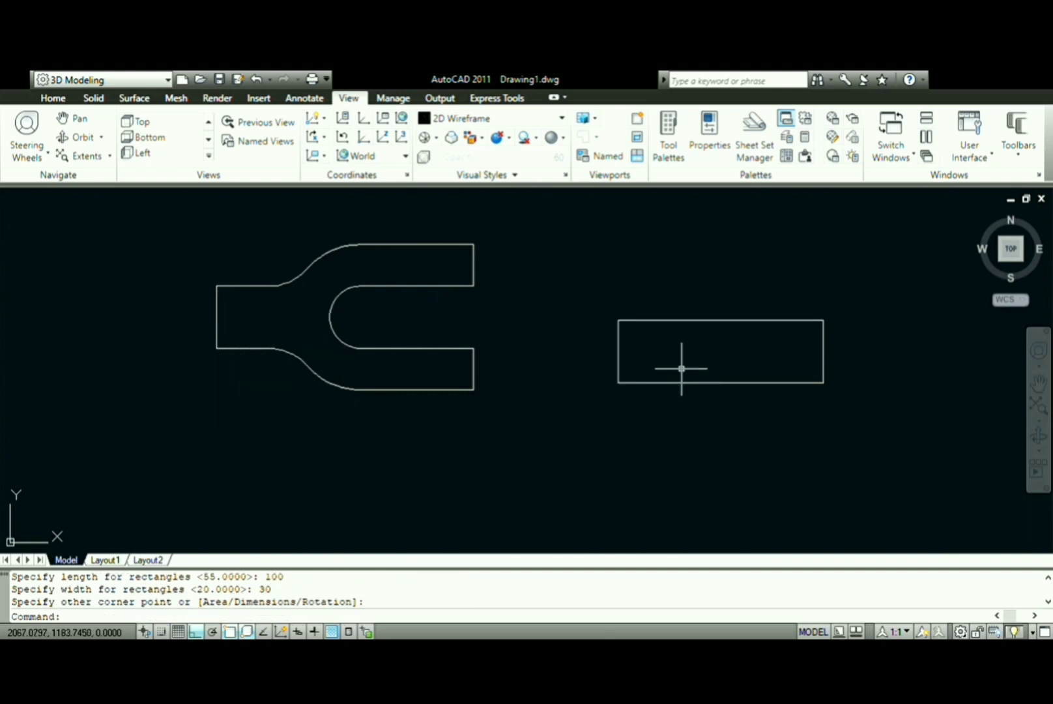
- Add a radius 25 circle centred on the rectangle's left edge midpoint
type("c")
key("Return")
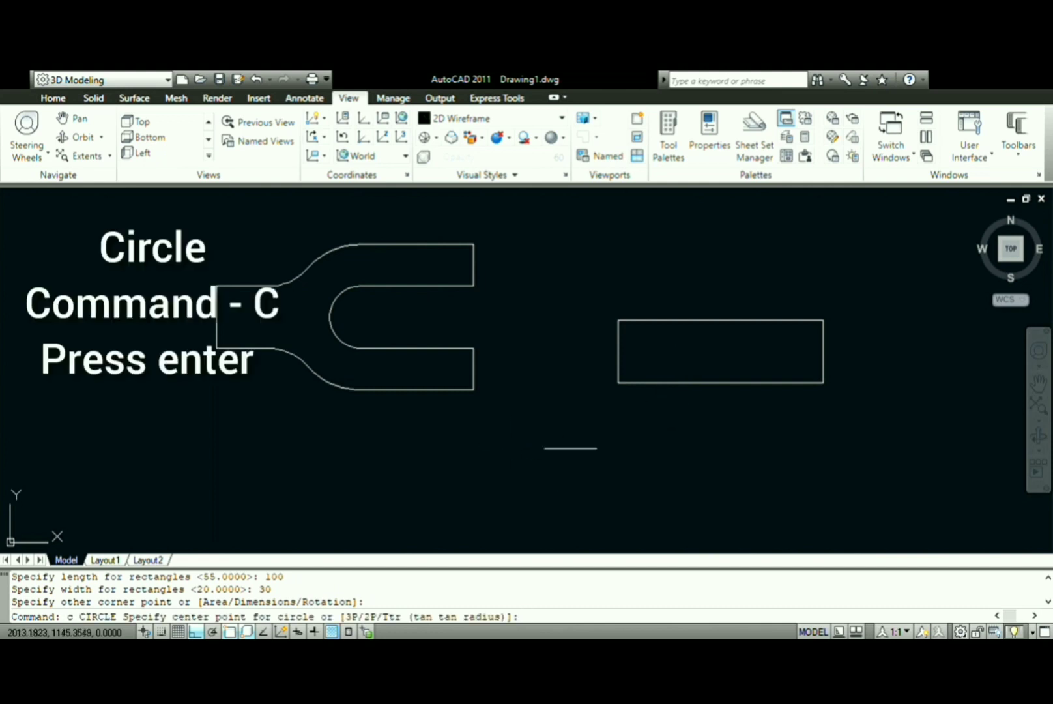
left_click(618, 351)
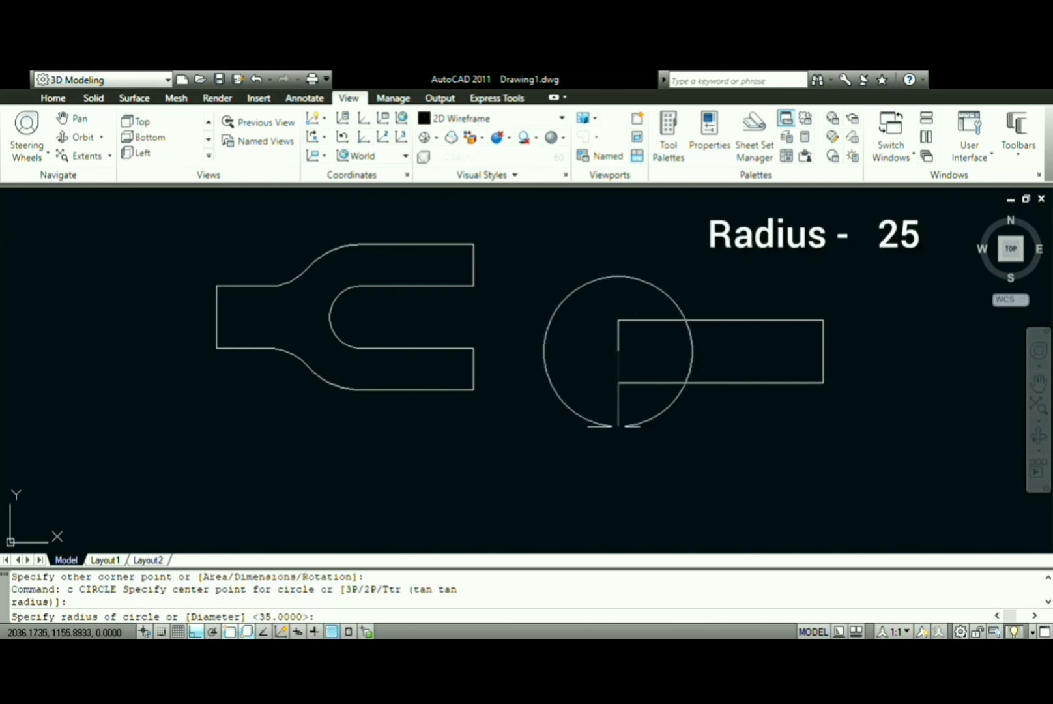
type("25")
key("Return")
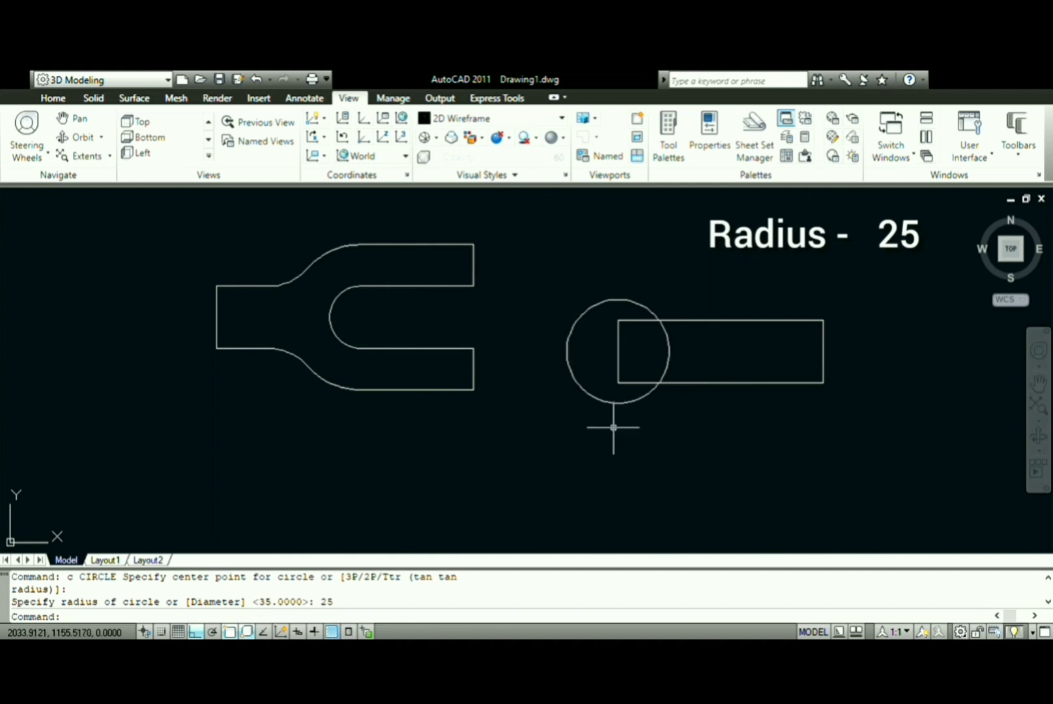
type("tr")
- Trim the rectangle end and circle arc where the bar and circle overlap
key("Return")
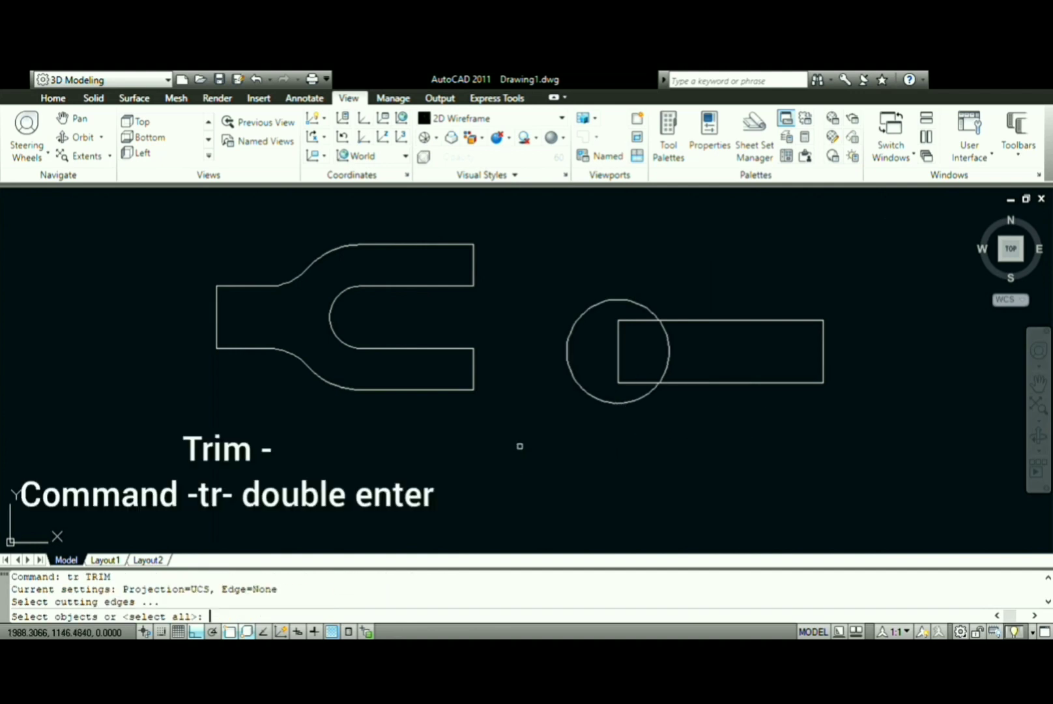
key("Return")
left_click(716, 349)
left_click(588, 350)
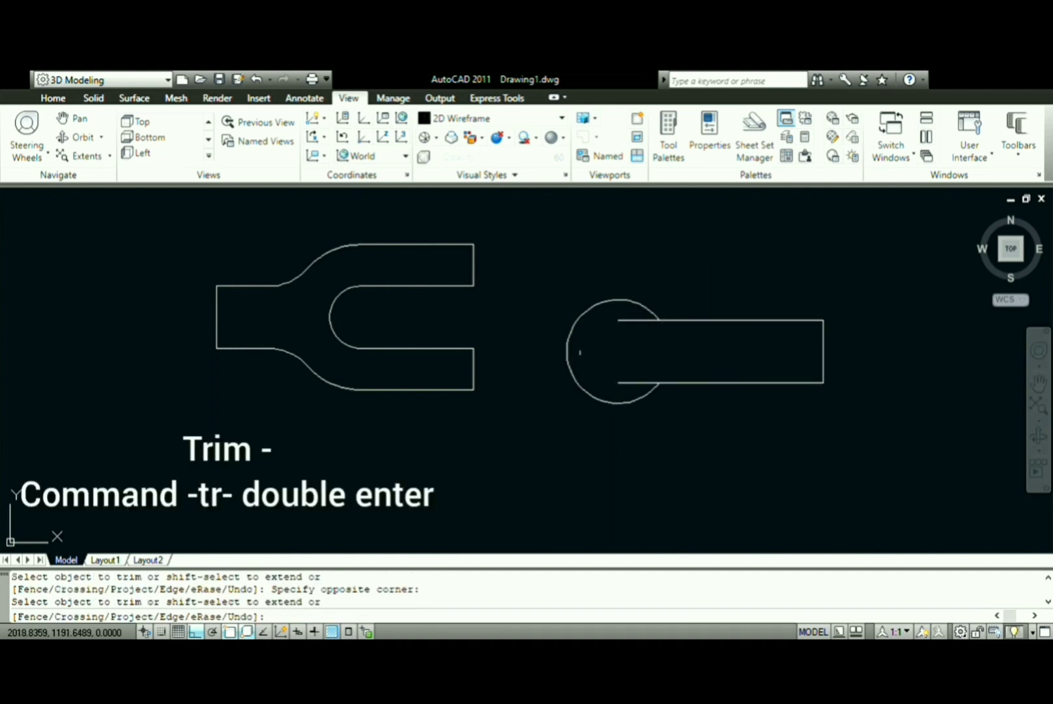
left_click(630, 320)
left_click(629, 381)
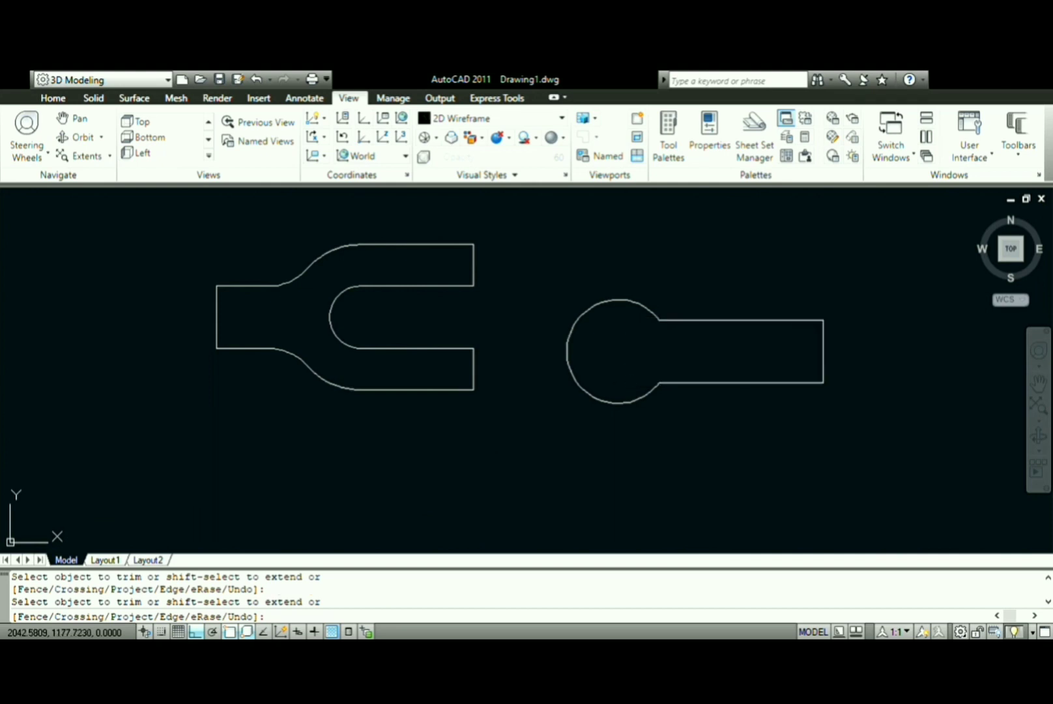
key("Escape")
- Round the top and bottom bar-to-circle junctions with radius 25 fillets
type("f")
key("Return")
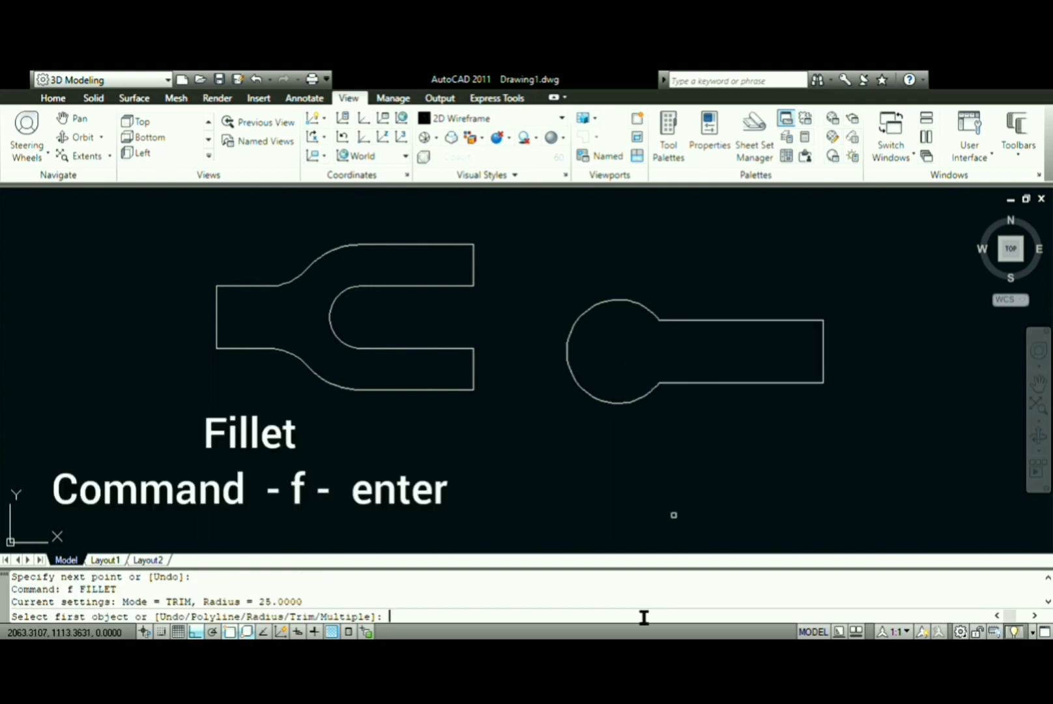
type("r")
key("Return")
type("2")
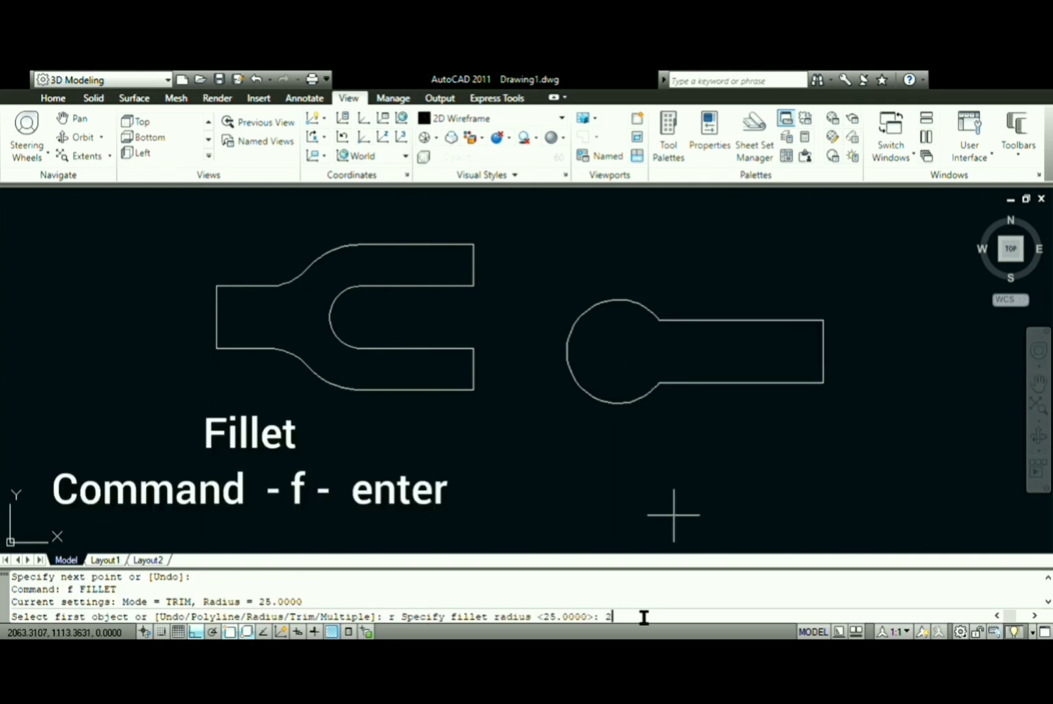
type("5")
key("Return")
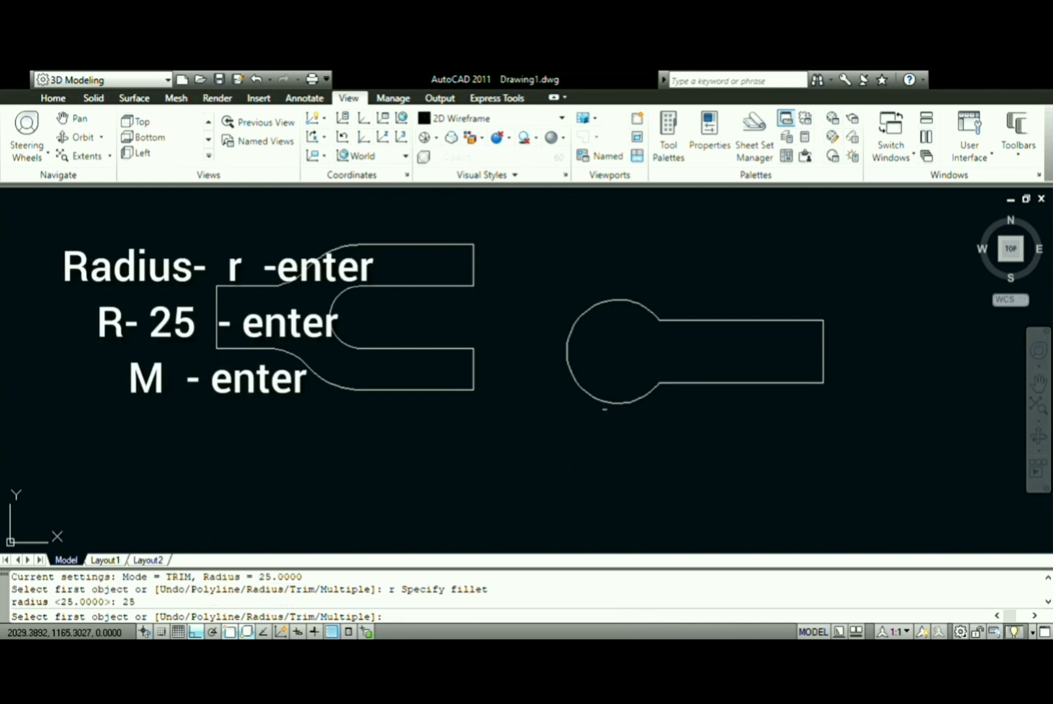
type("m")
key("Return")
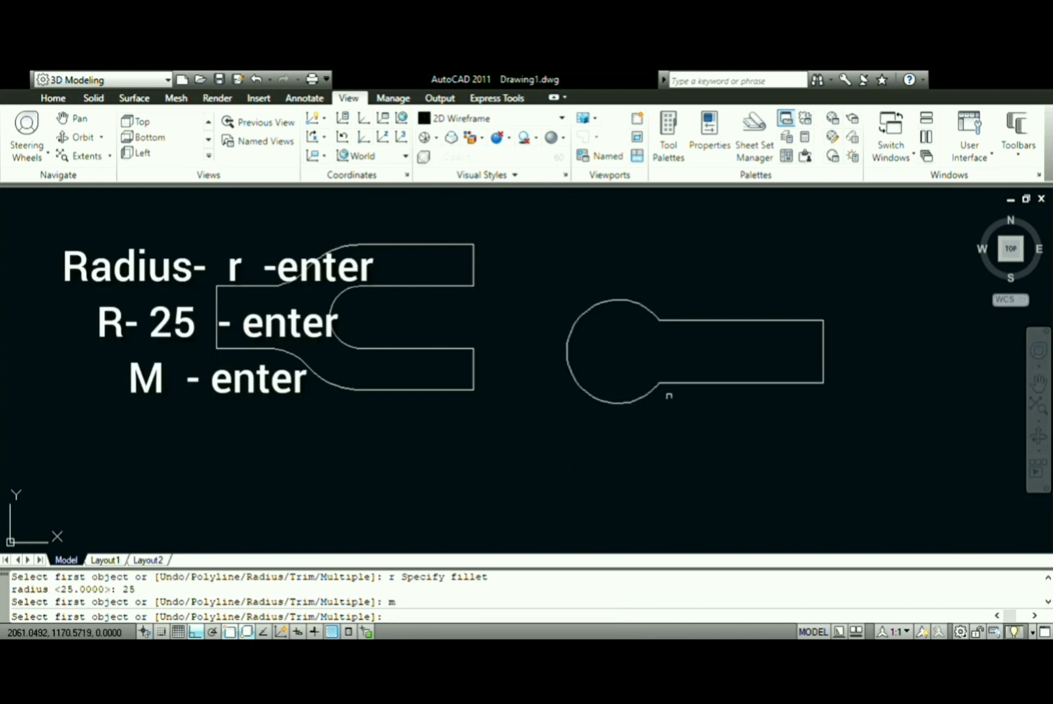
left_click(672, 383)
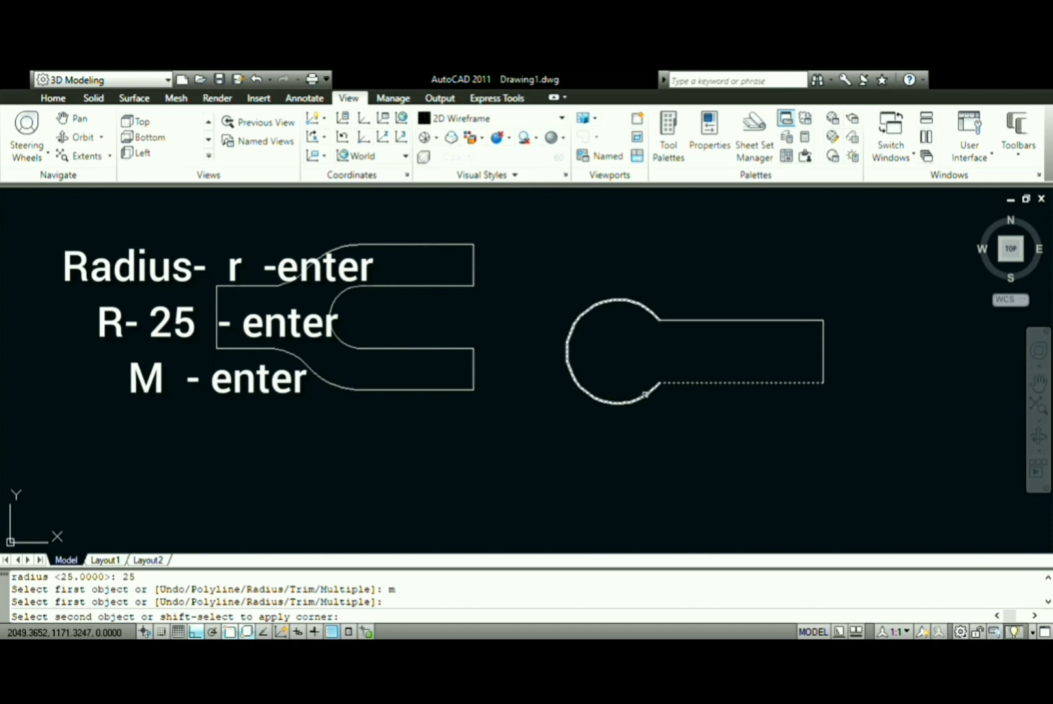
left_click(646, 393)
left_click(665, 320)
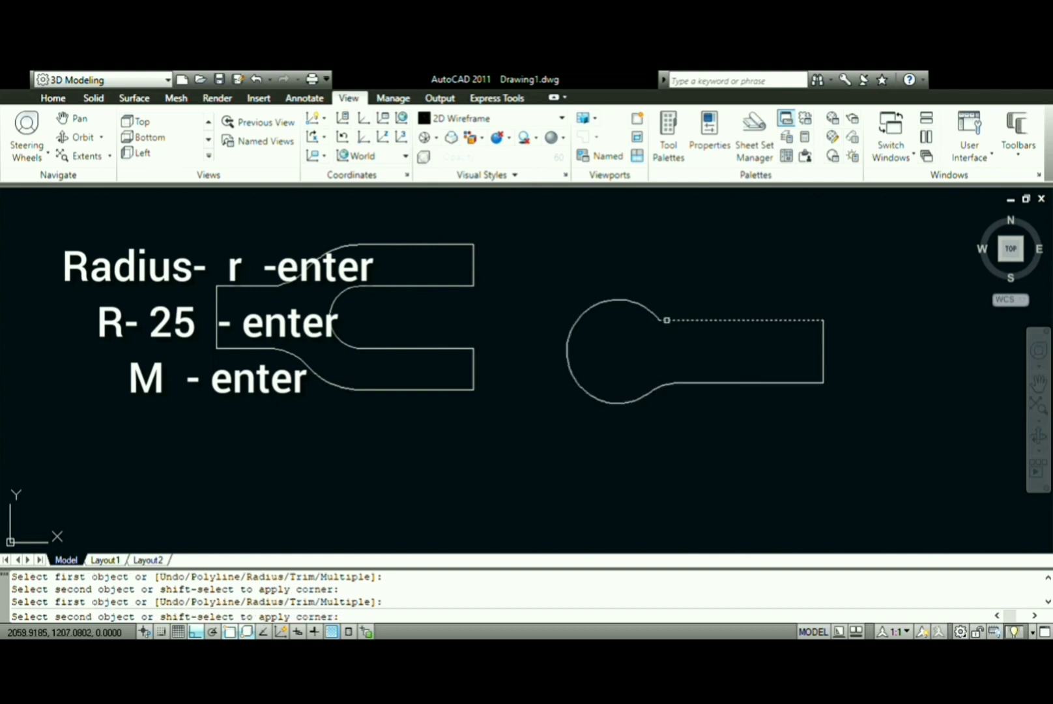
left_click(651, 315)
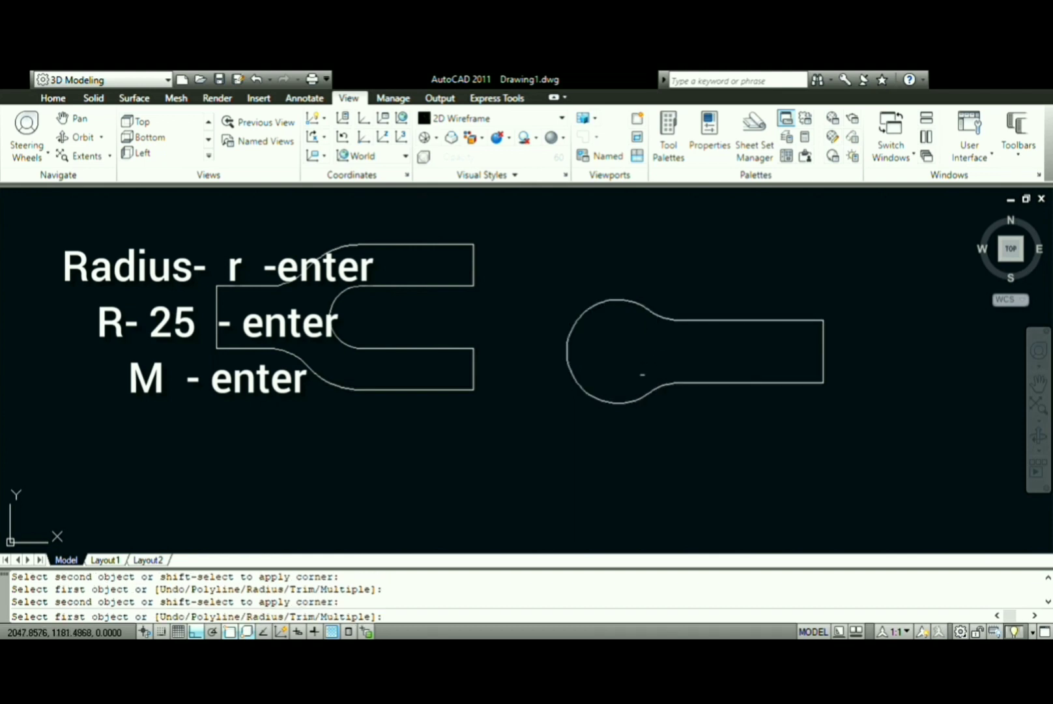
key("Escape")
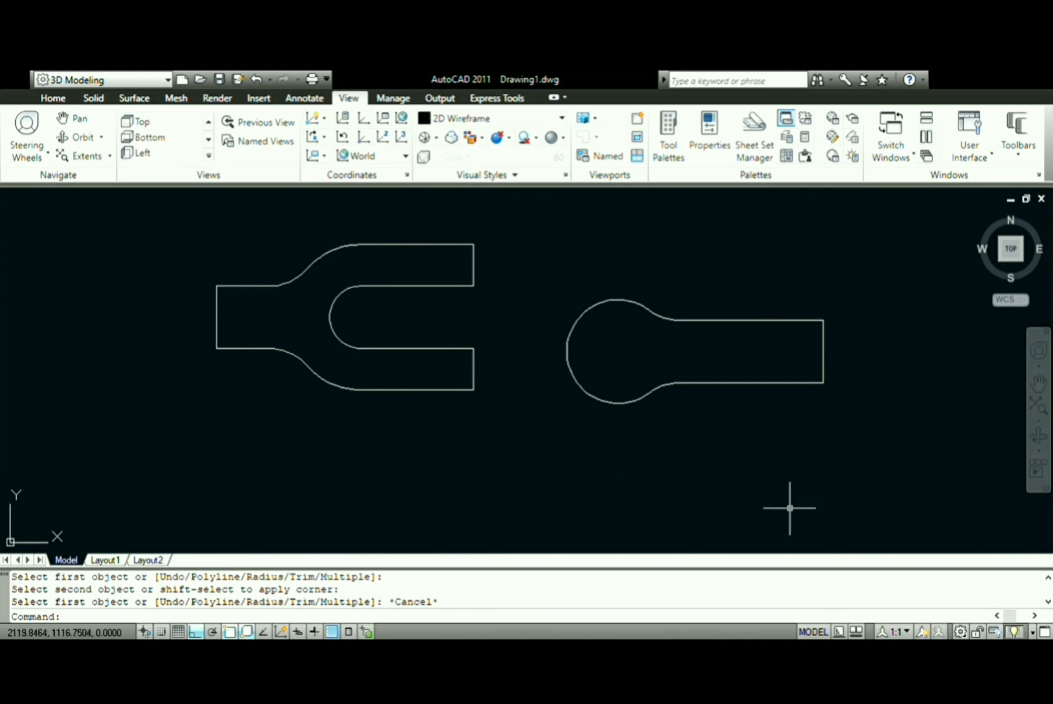
- Create a closed boundary polyline by picking inside the fork outline
type("bo")
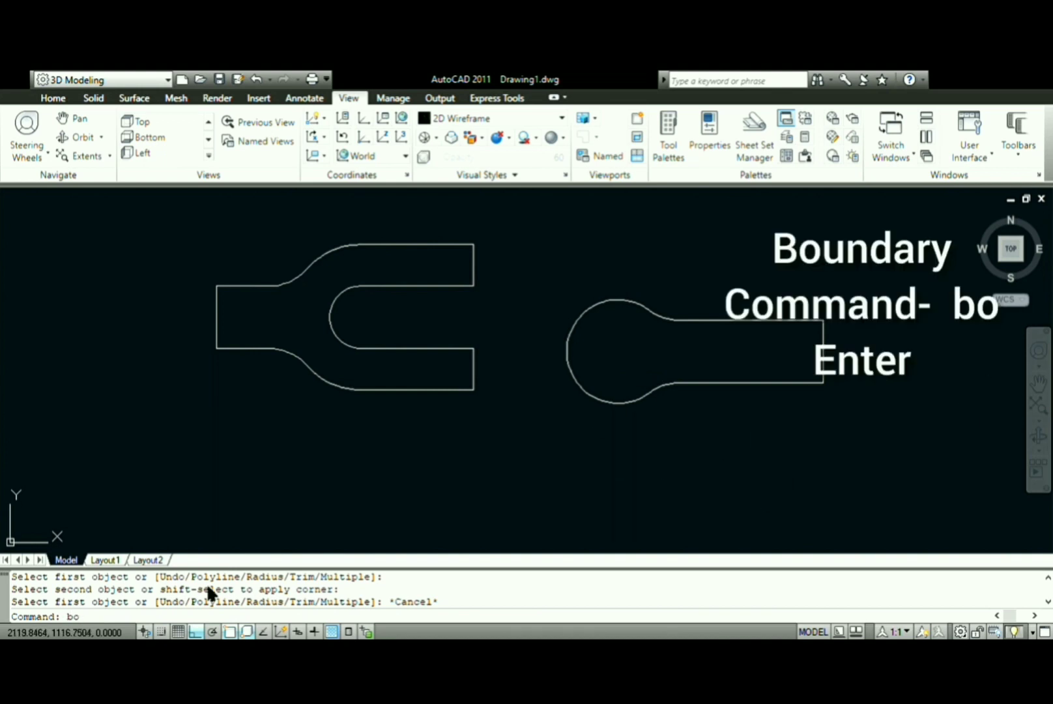
key("Return")
key("Return")
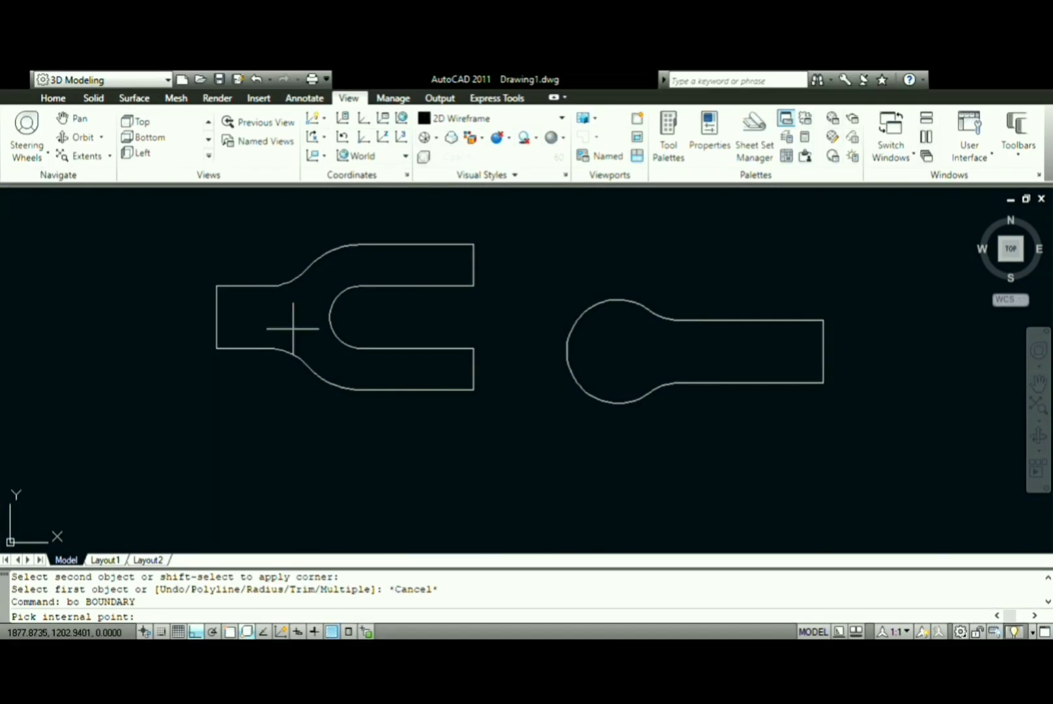
left_click(286, 335)
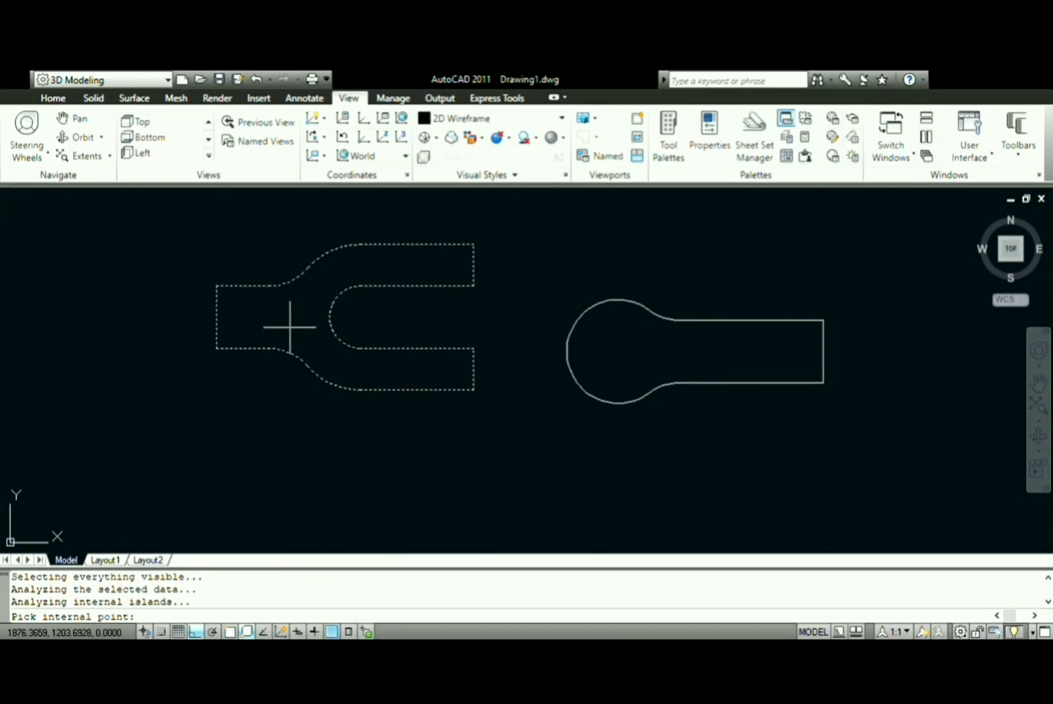
key("Return")
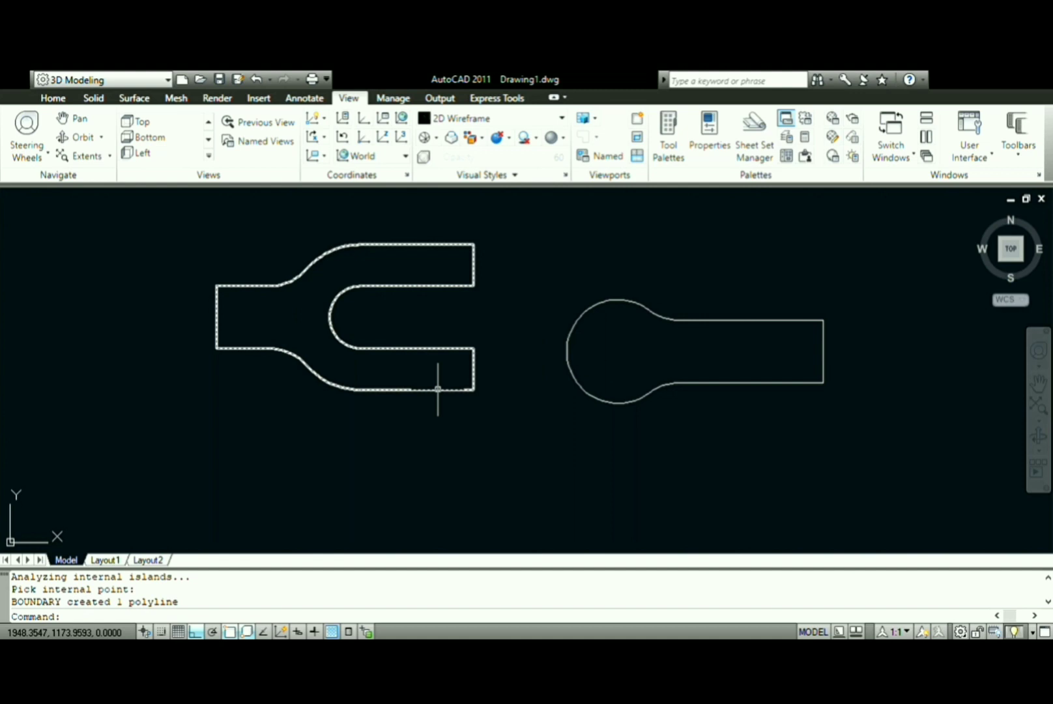
- Create a second boundary polyline from inside the eye outline
key("Return")
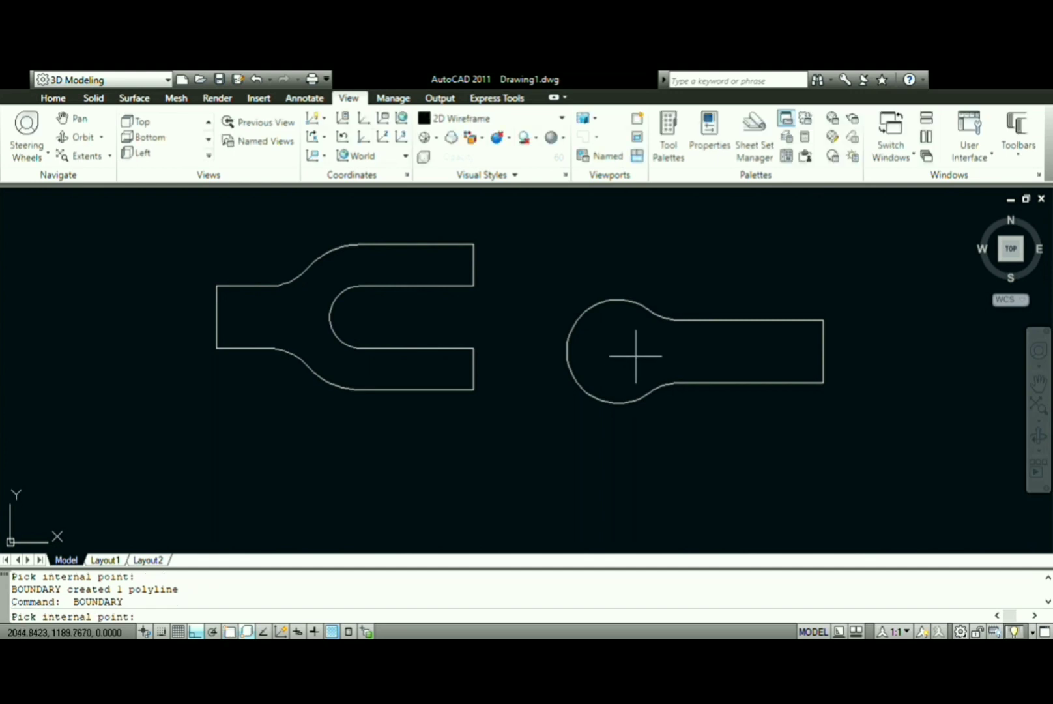
left_click(635, 353)
key("Return")
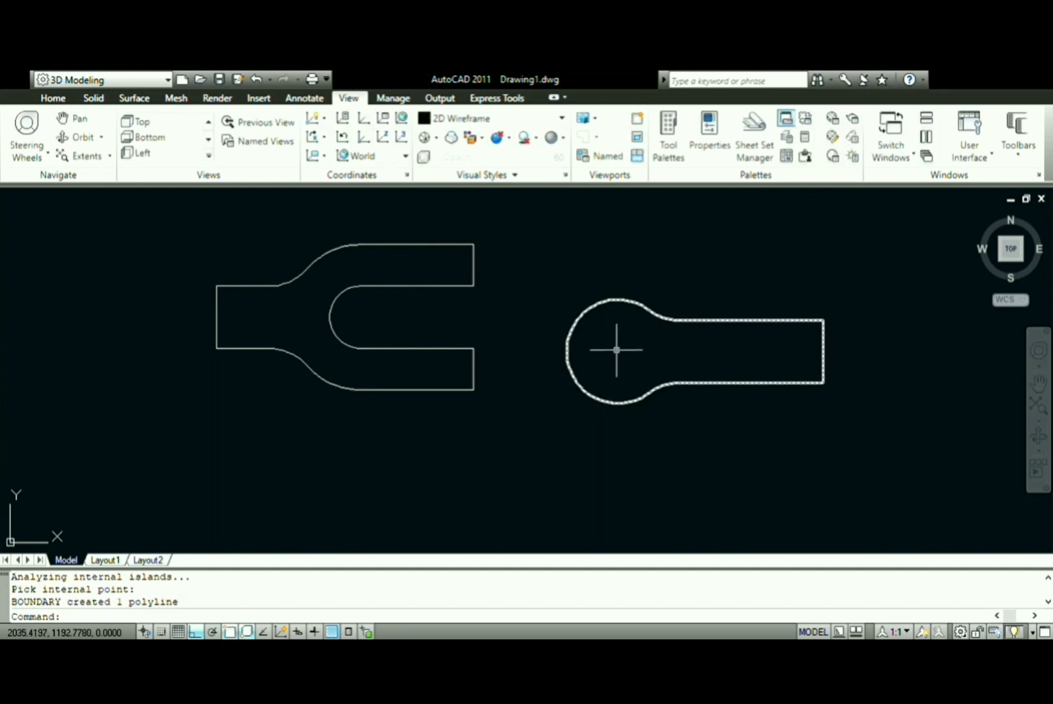
type("c")
key("Return")
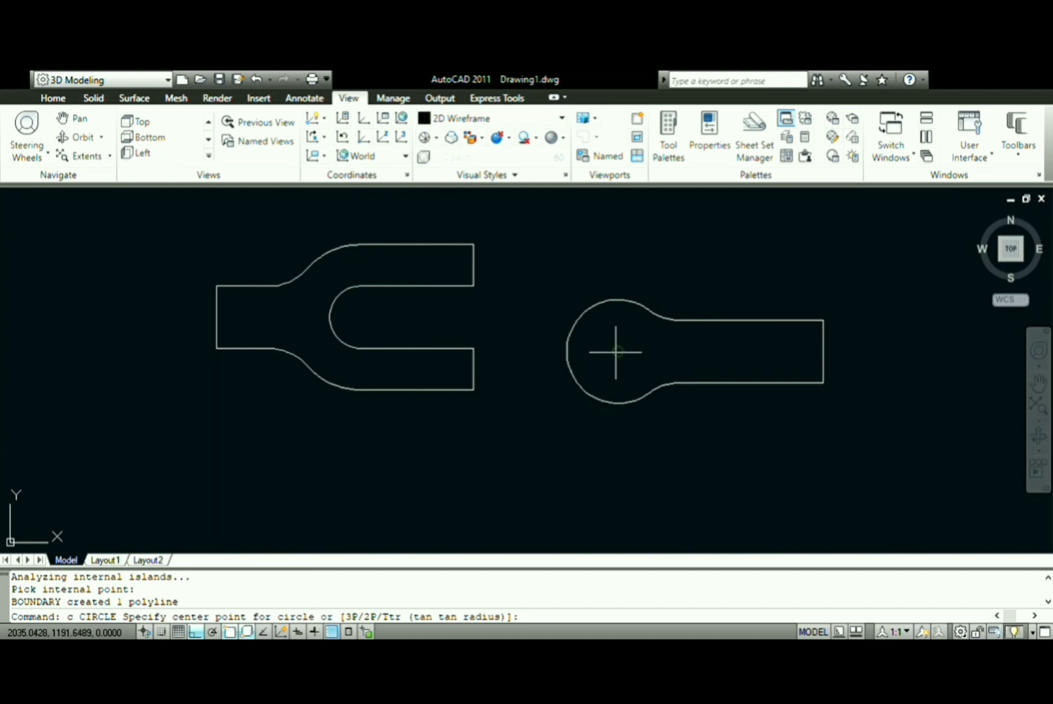
- Add a 12.5-radius hole at the eye's round-end centre and copy the holed eye below
left_click(616, 350)
type("12.5")
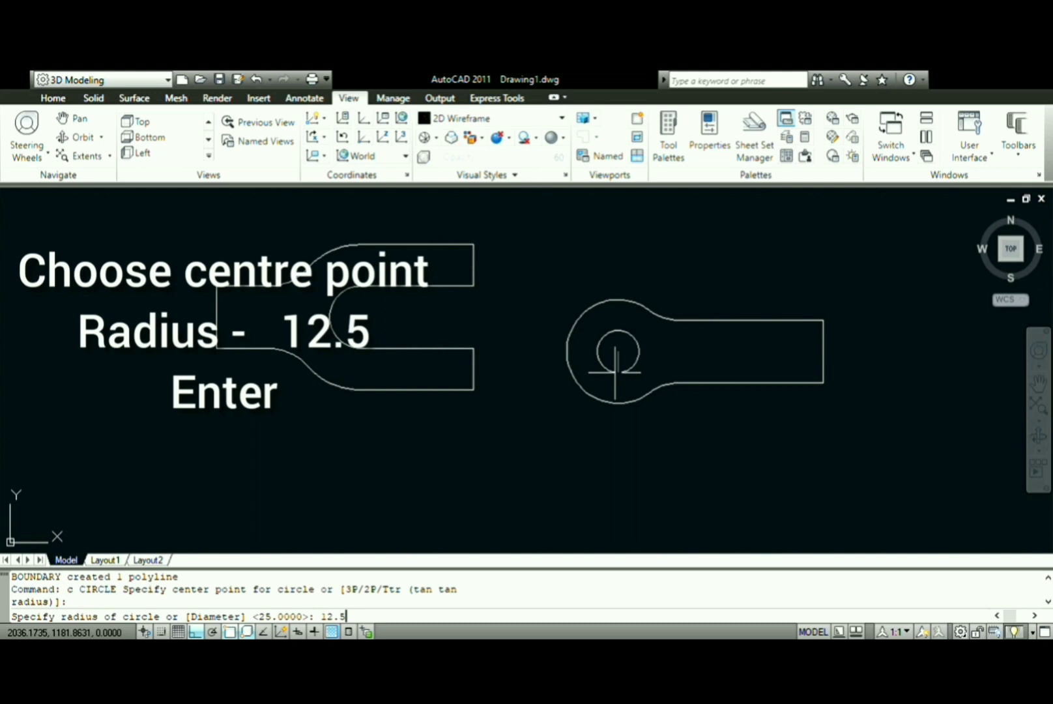
key("Return")
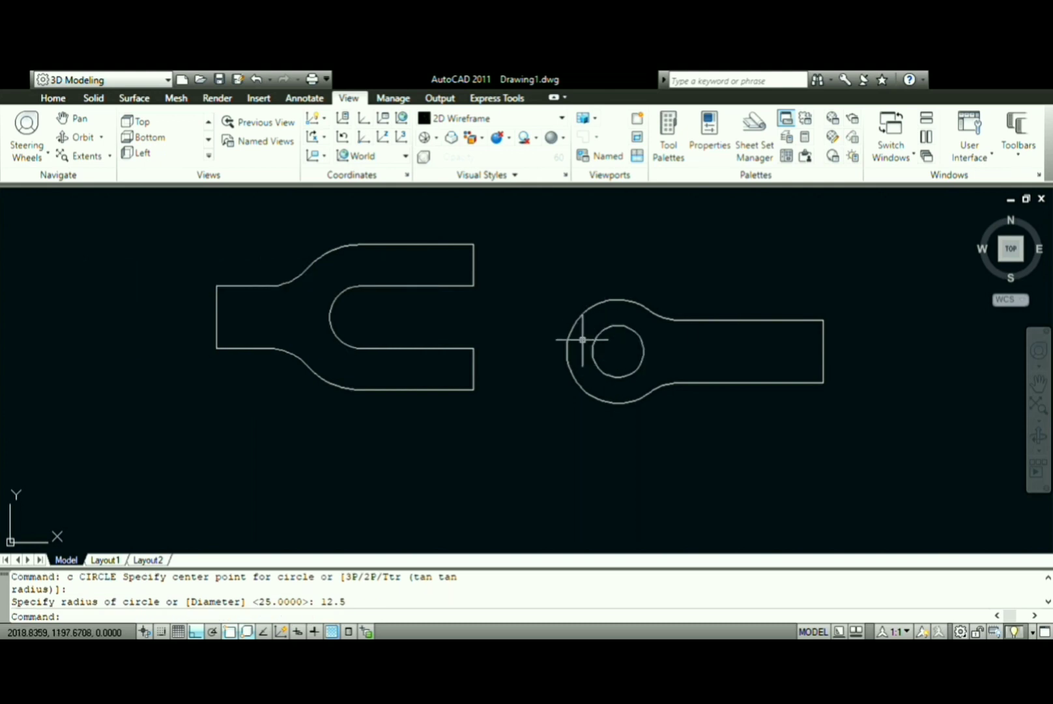
type("o")
key("Return")
left_click(644, 260)
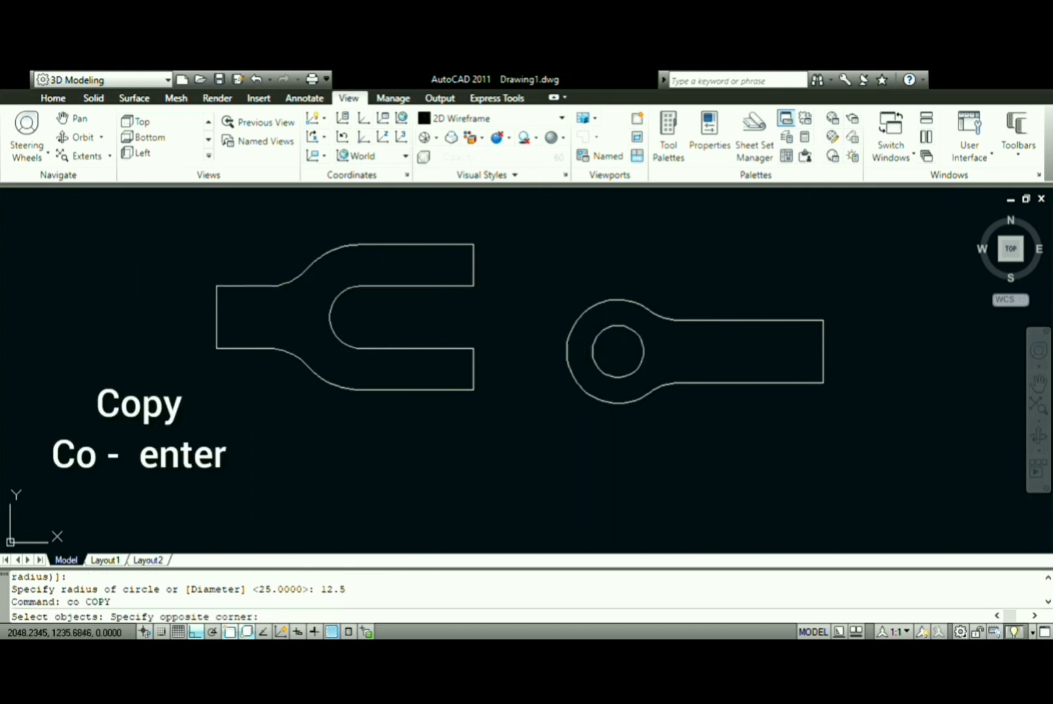
left_click(613, 392)
key("Return")
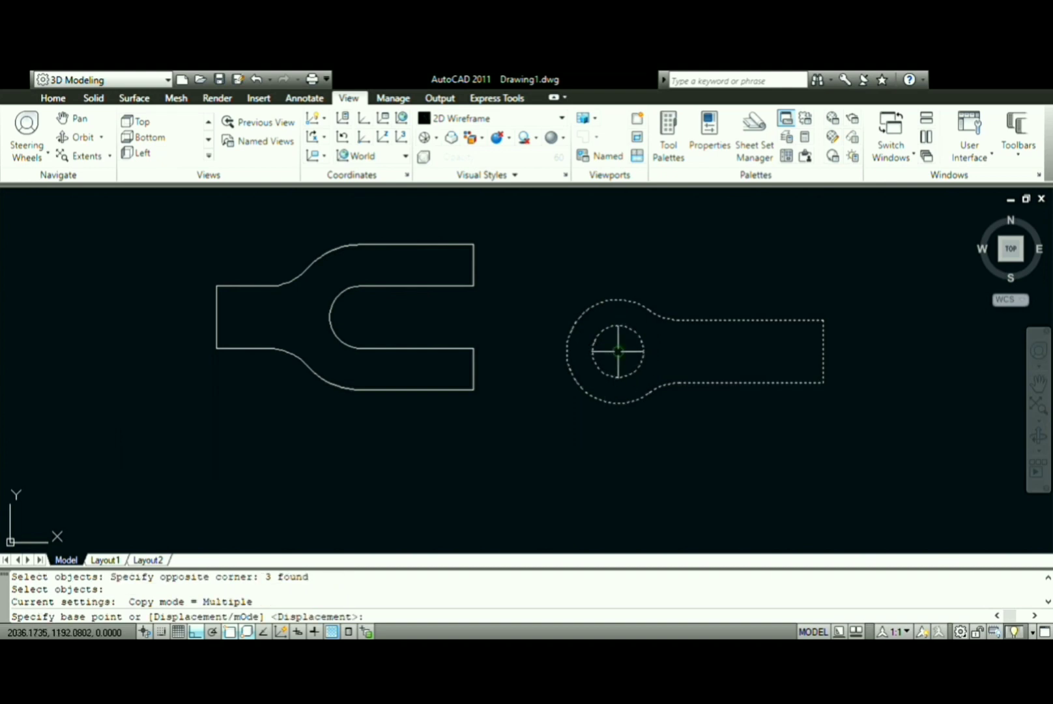
left_click(617, 352)
left_click(618, 479)
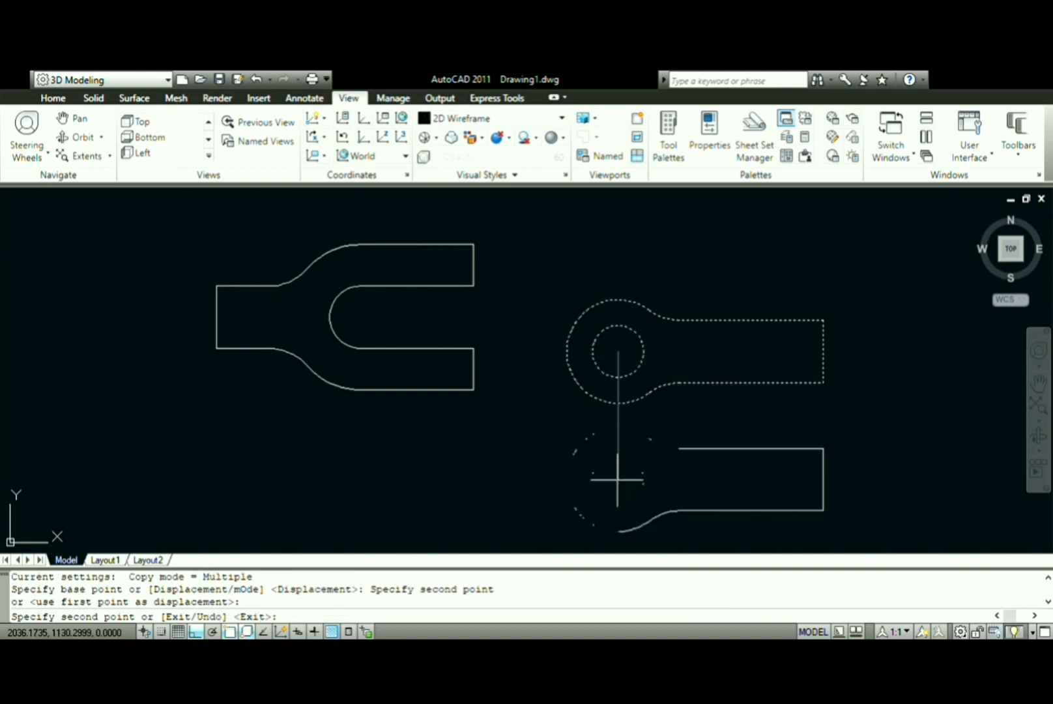
key("Escape")
type("ro")
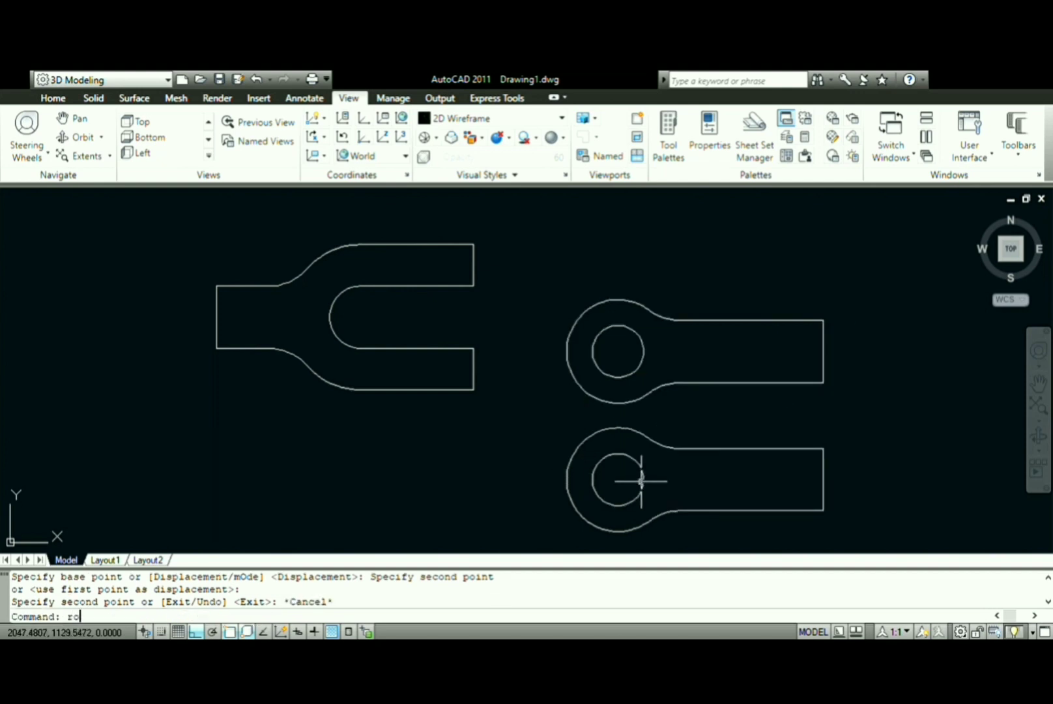
- Rotate the copied eye 180° about its hole centre, then show the drawing in Shades of Gray
key("Return")
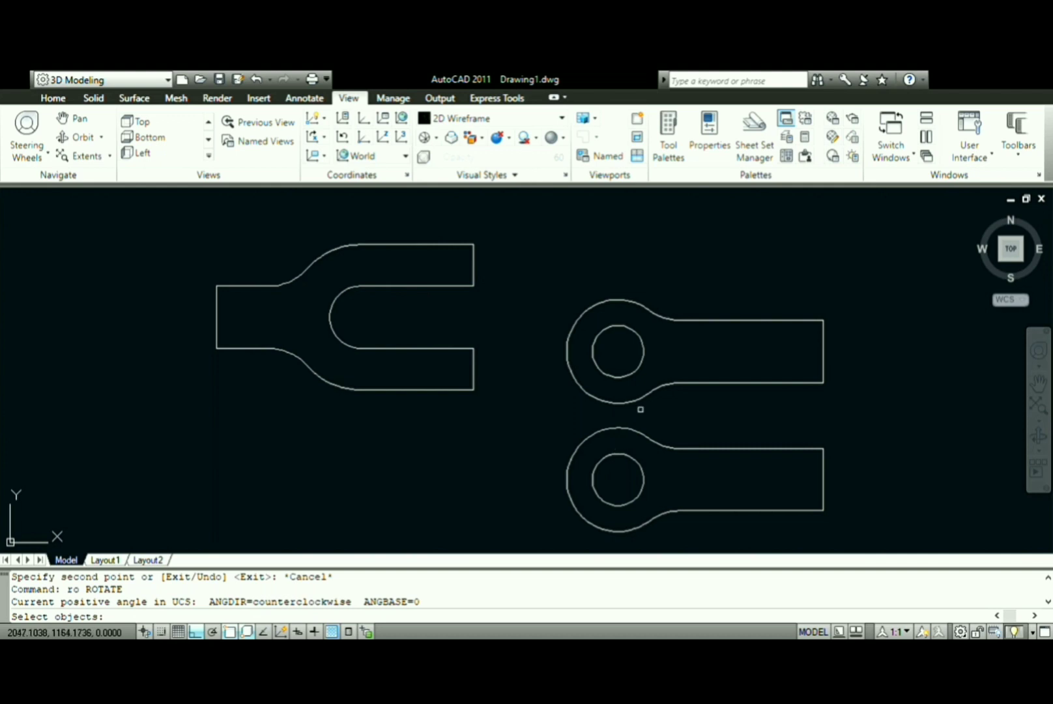
left_click(646, 417)
left_click(621, 483)
key("Return")
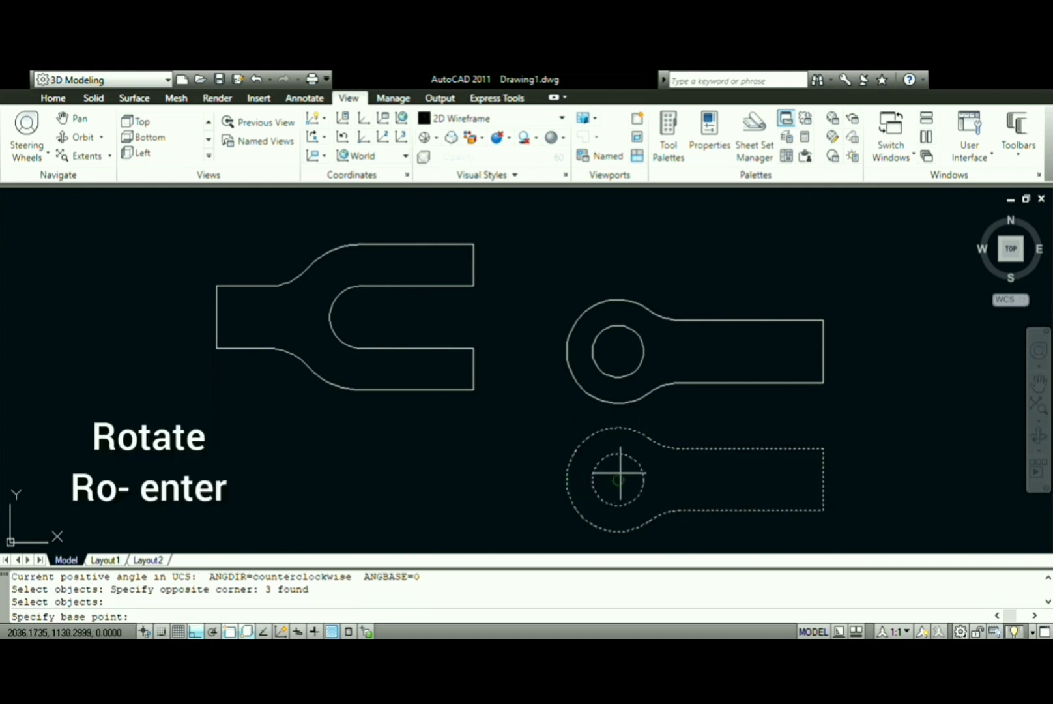
left_click(618, 480)
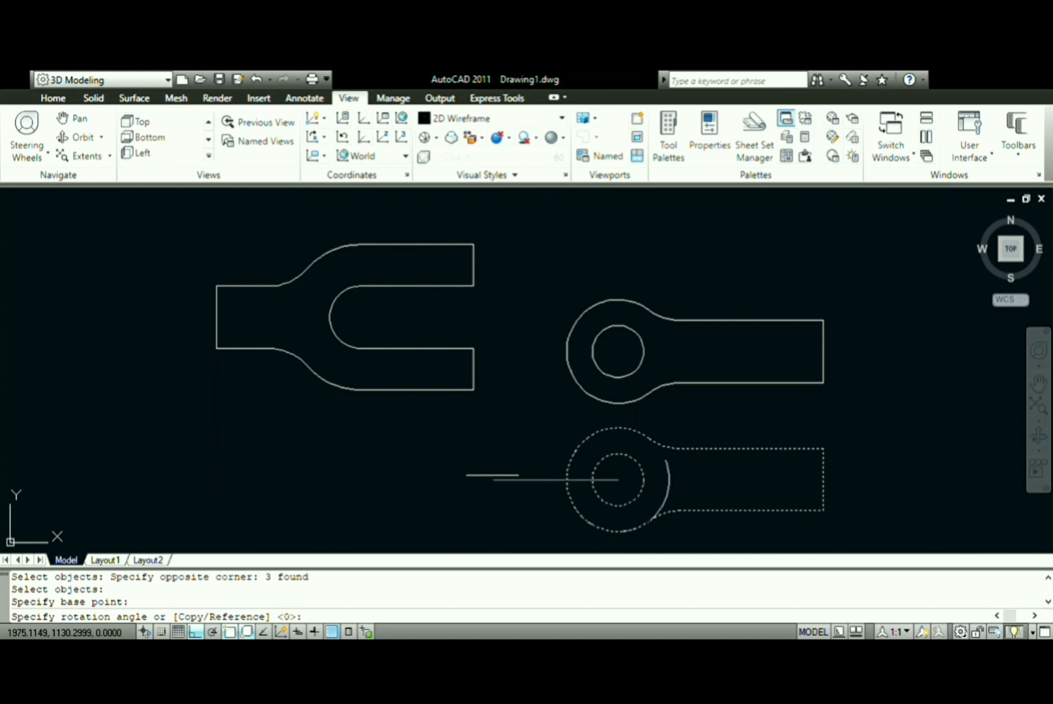
left_click(197, 455)
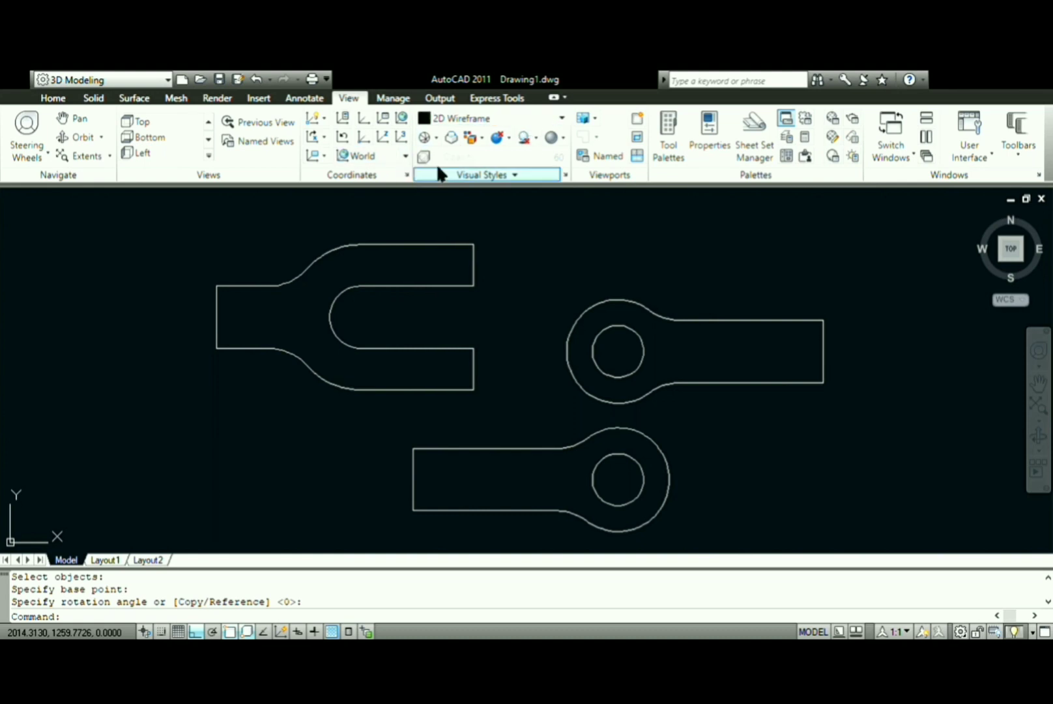
left_click(576, 213)
- From the top view, extrude the lower and upper eye circles to heights 75 and 35
left_click(158, 122)
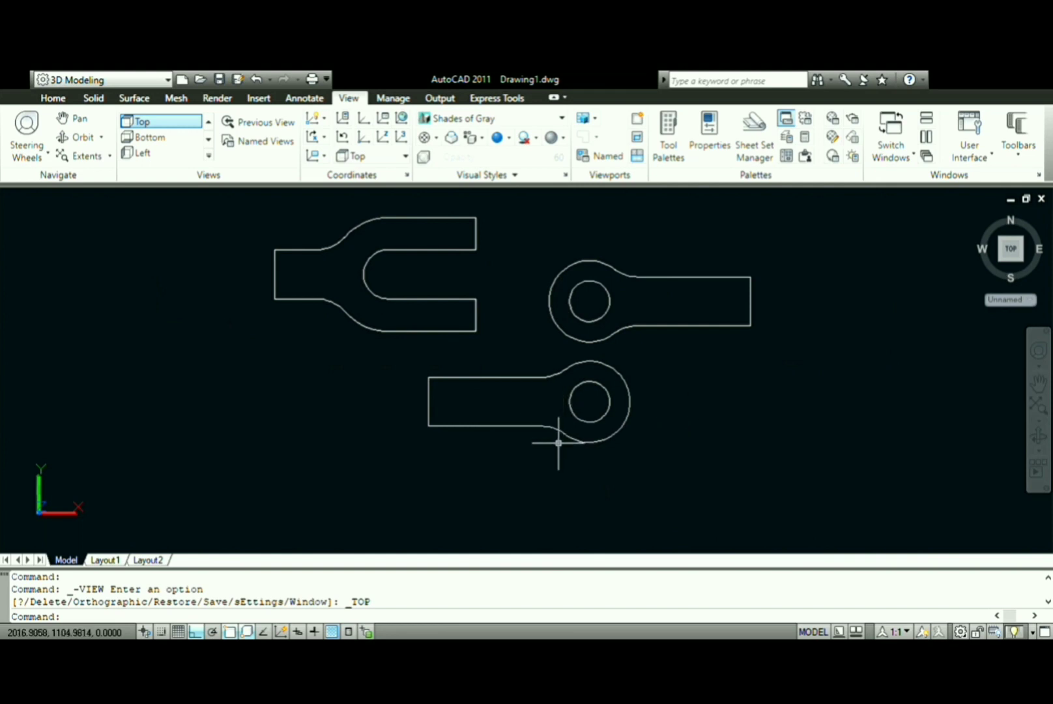
type("ext")
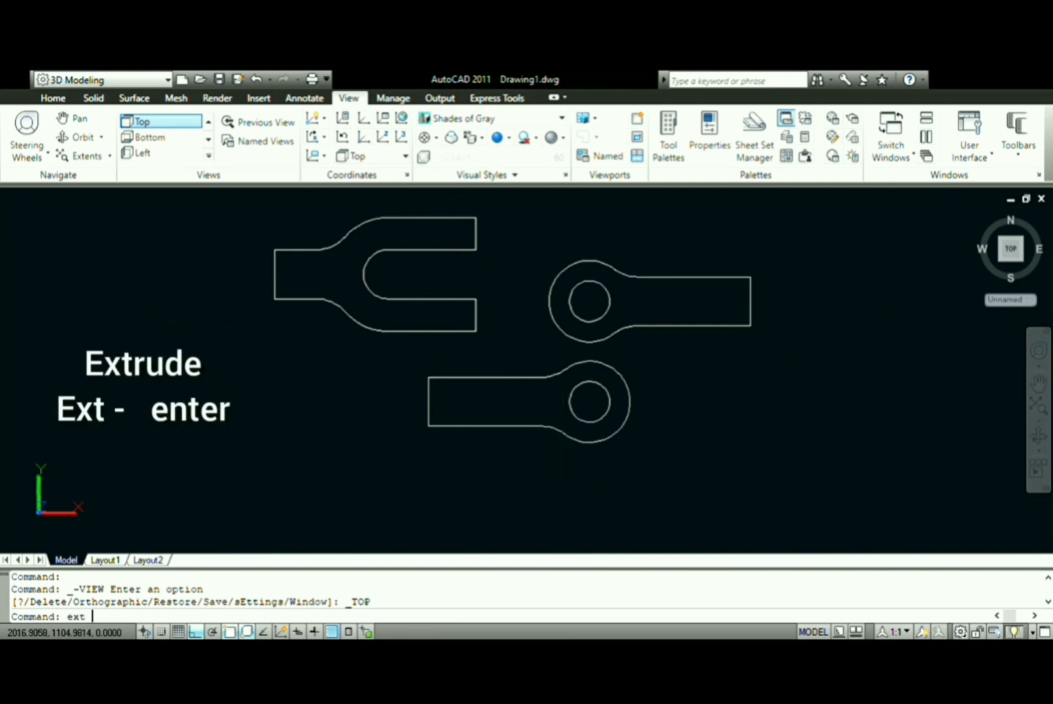
key("Return")
left_click(592, 418)
key("Return")
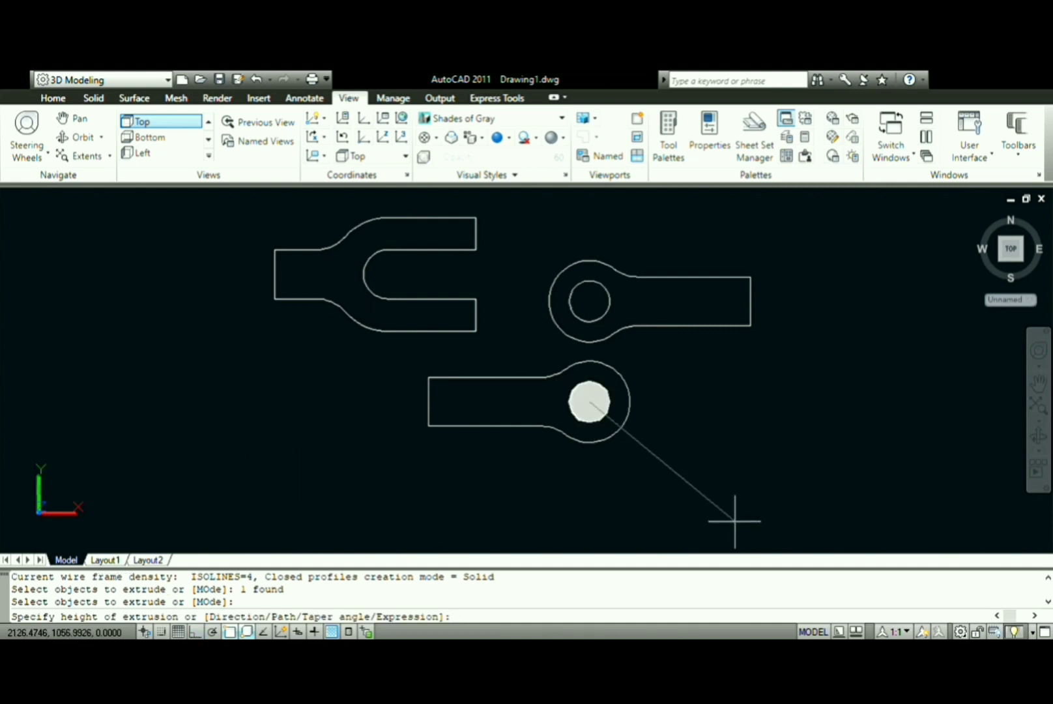
type("75")
key("Return")
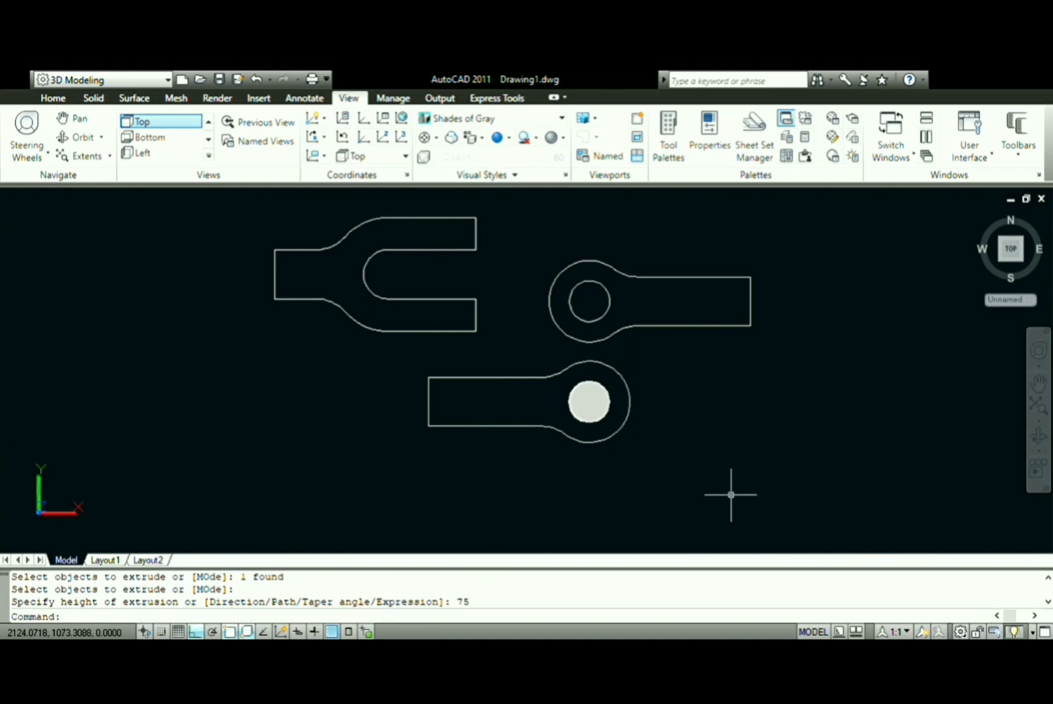
key("Return")
left_click(609, 303)
key("Return")
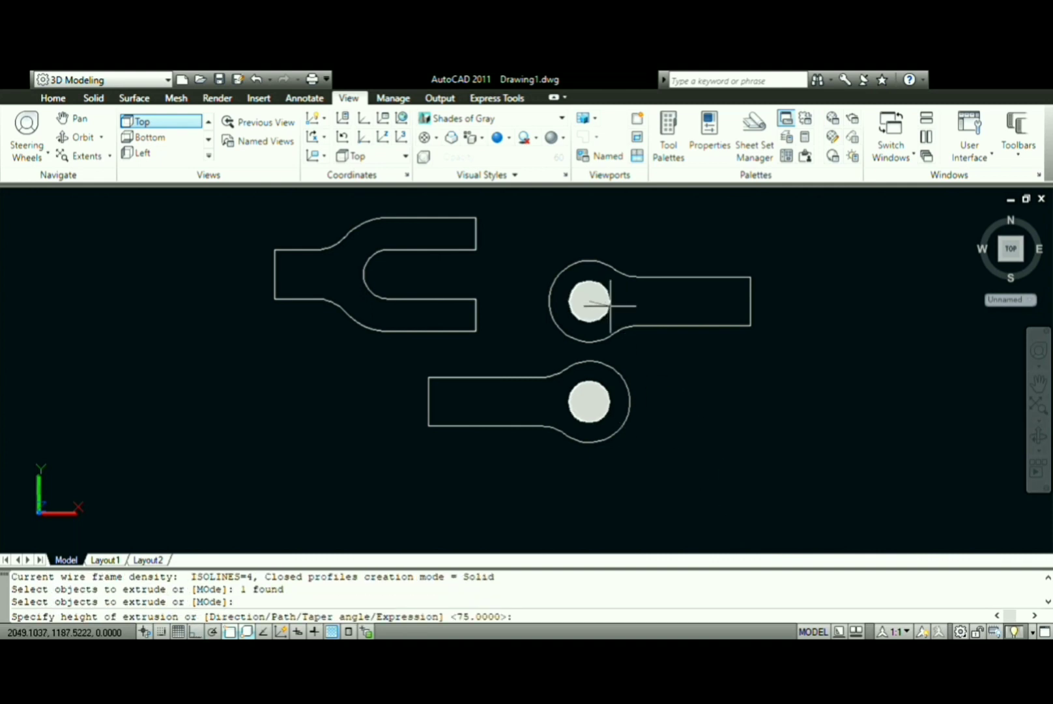
type("35")
key("Return")
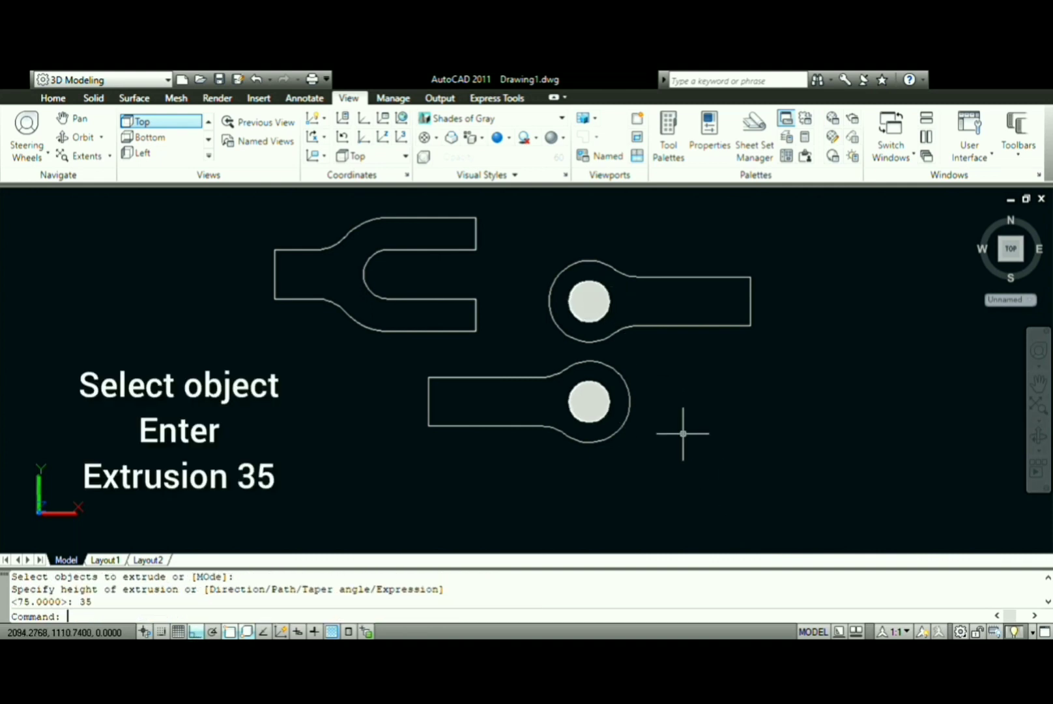
- Extrude the lower and upper eye outlines to 70 and 30, and the fork outline to 70
key("Return")
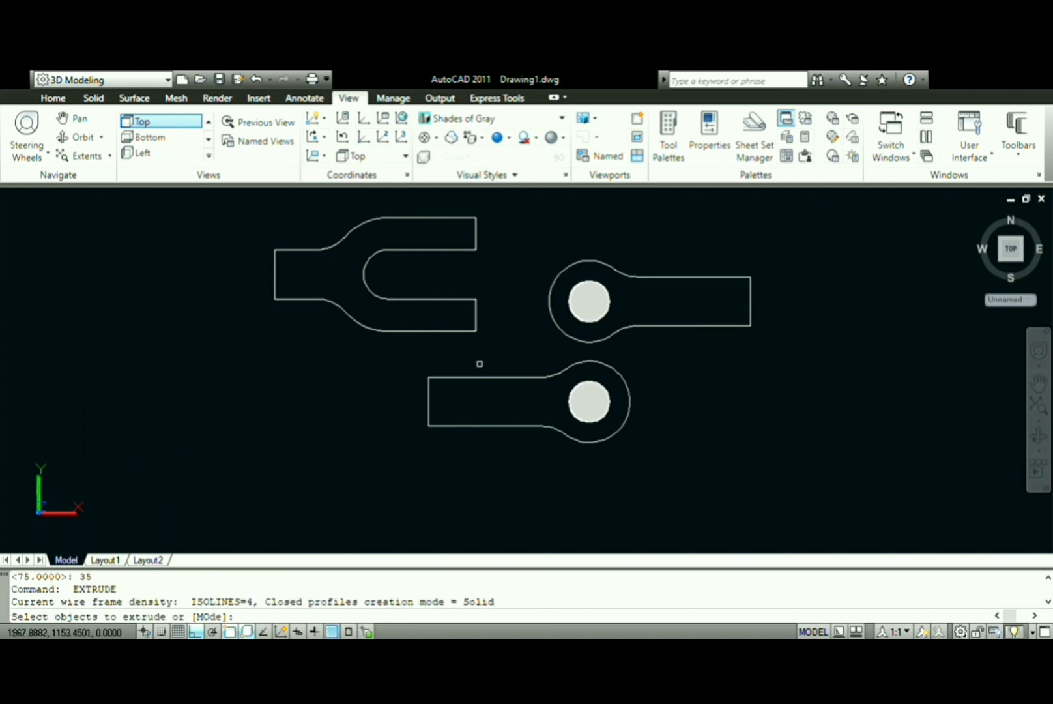
left_click(491, 376)
key("Return")
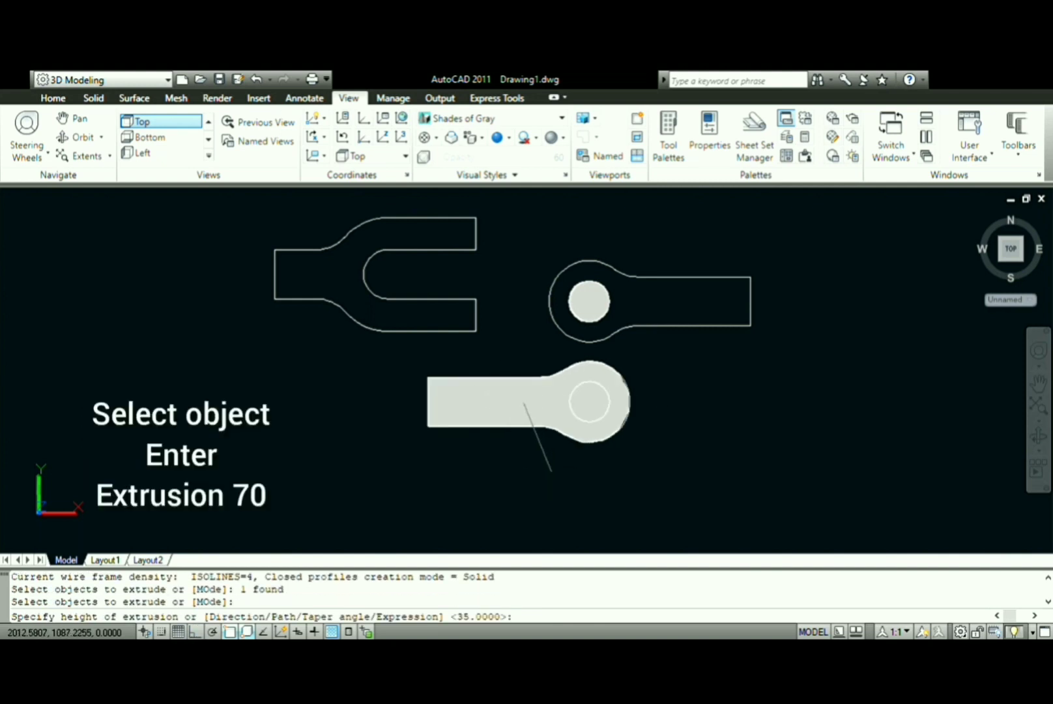
type("70")
key("Return")
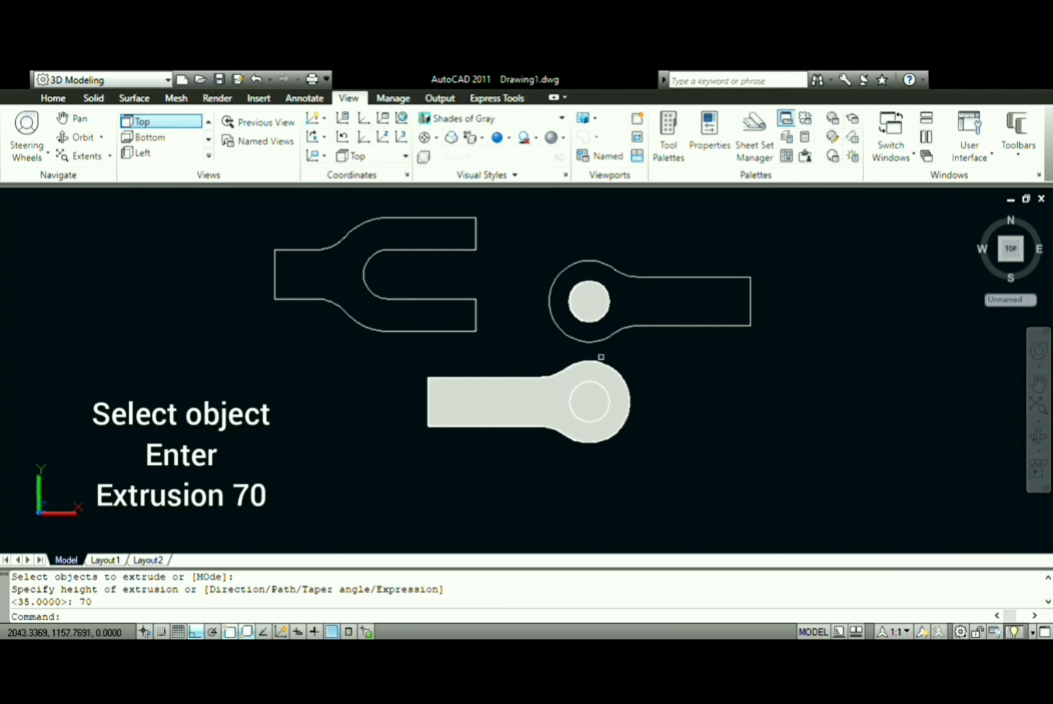
key("Return")
left_click(647, 325)
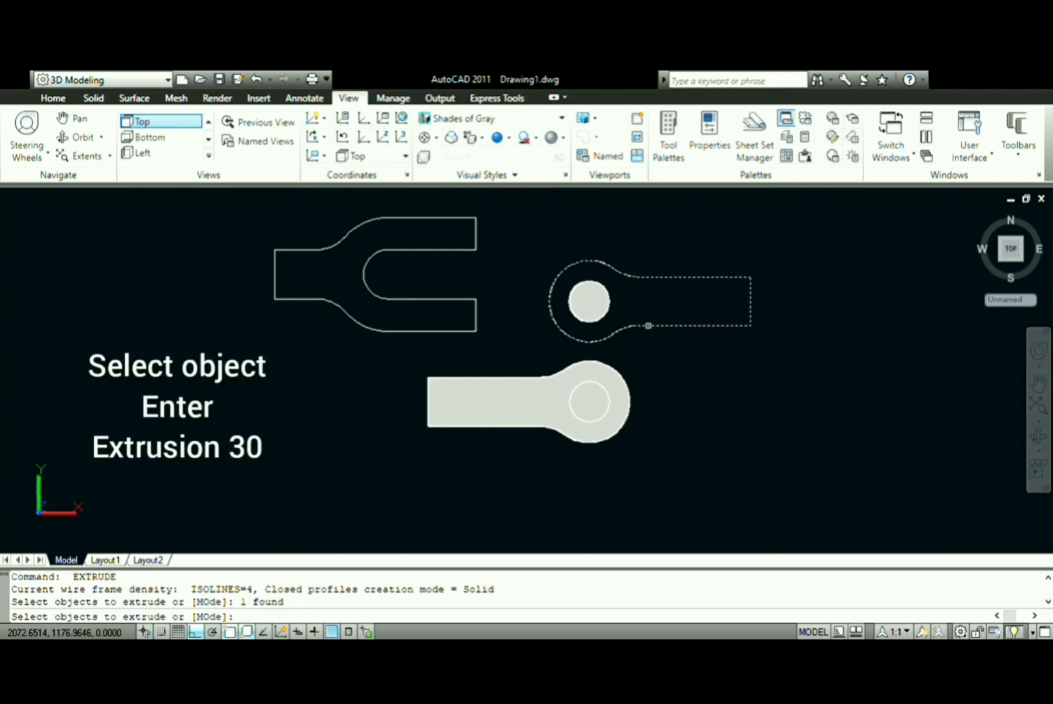
key("Return")
type("30")
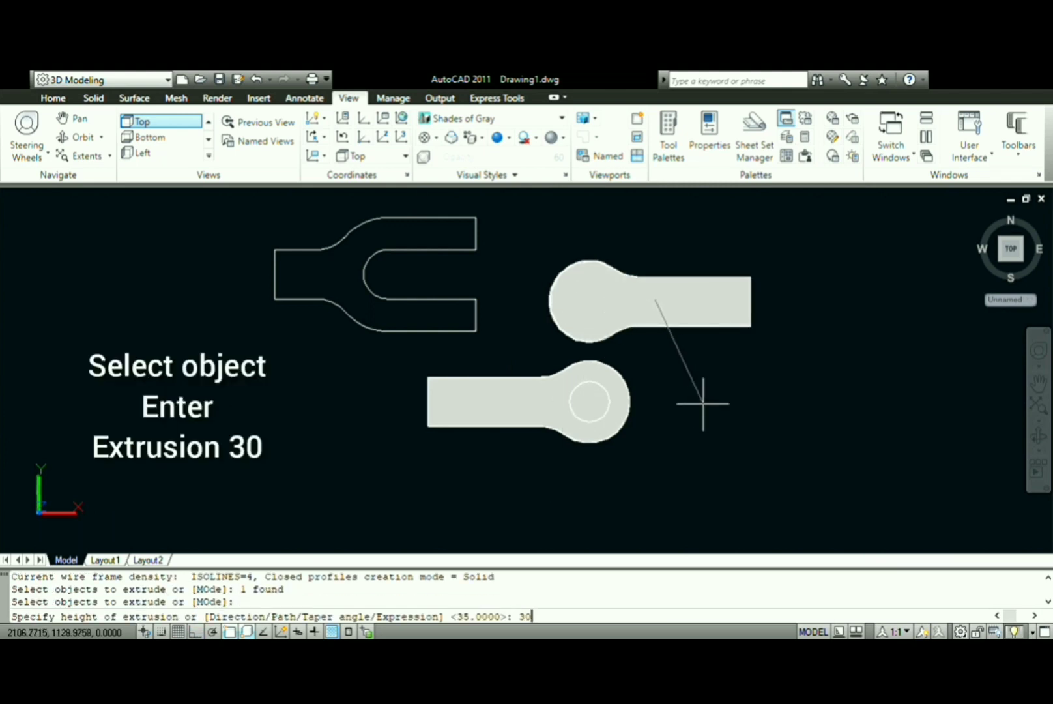
key("Return")
key("Return")
left_click(463, 330)
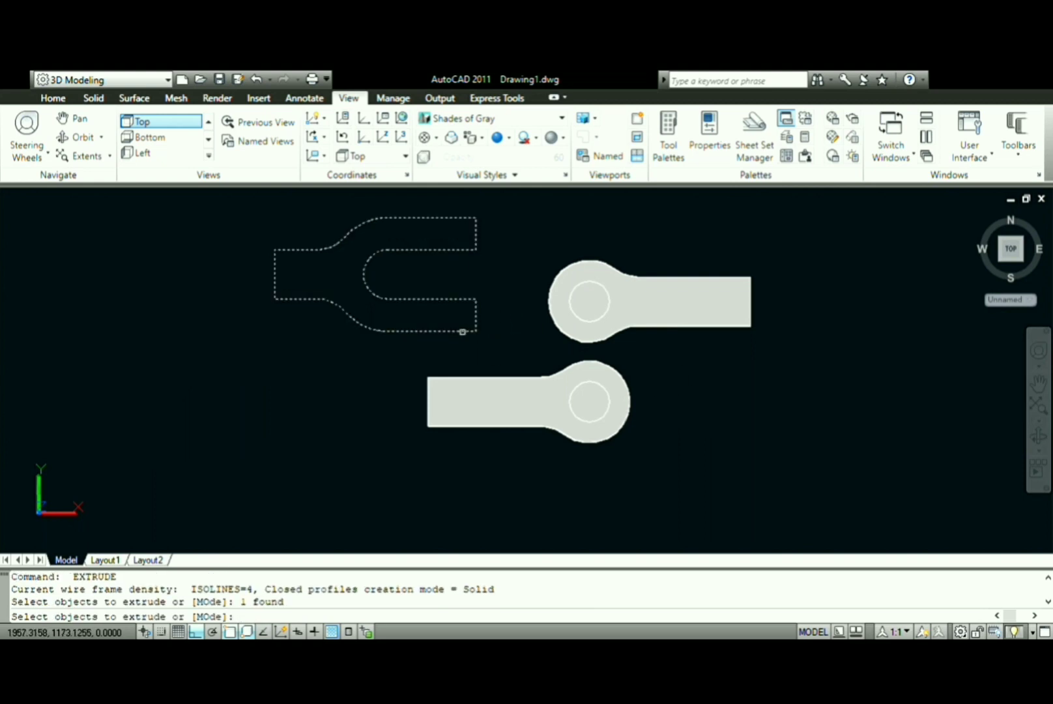
key("Return")
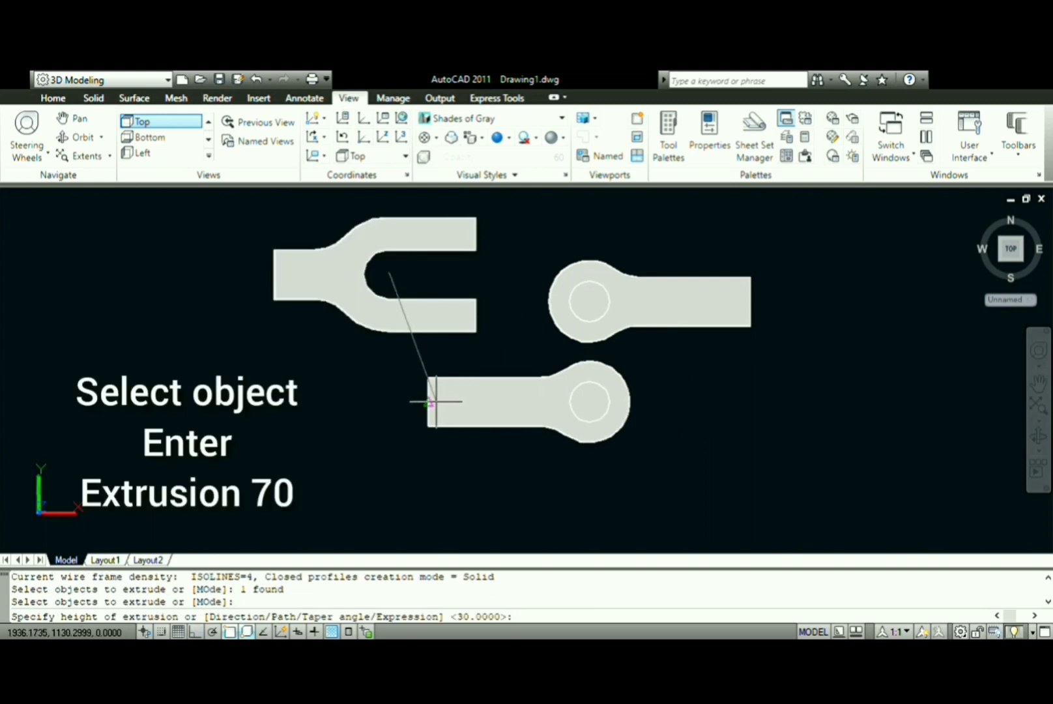
type("70")
key("Return")
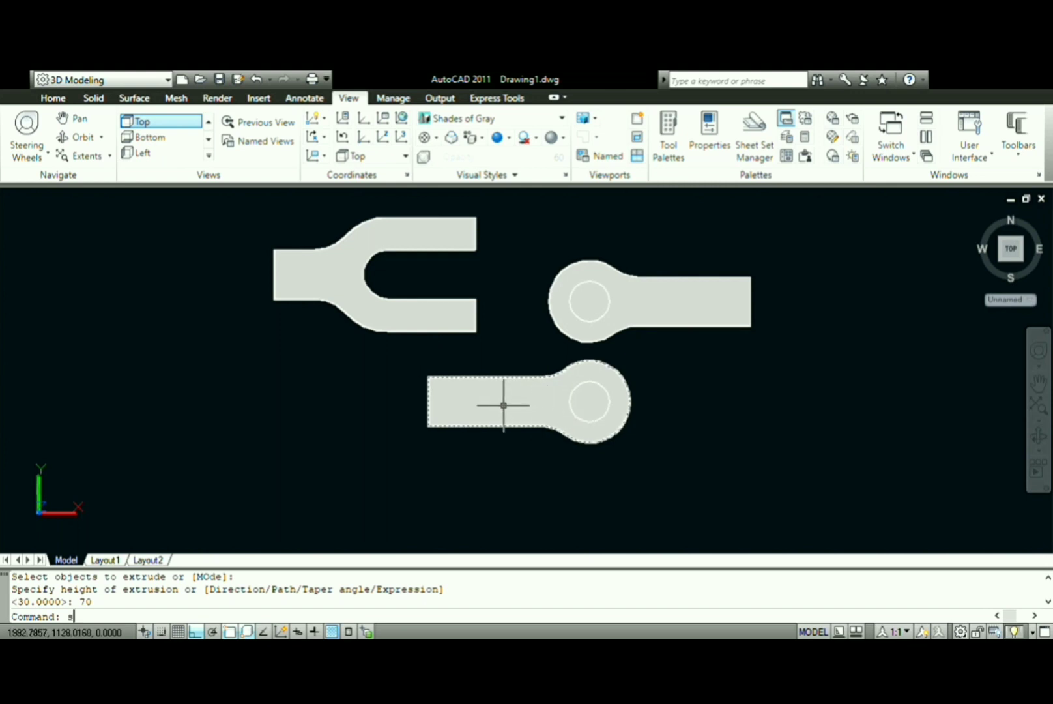
- Subtract each inner cylinder from the lower and upper eye solids to leave through-holes
type("ubtract")
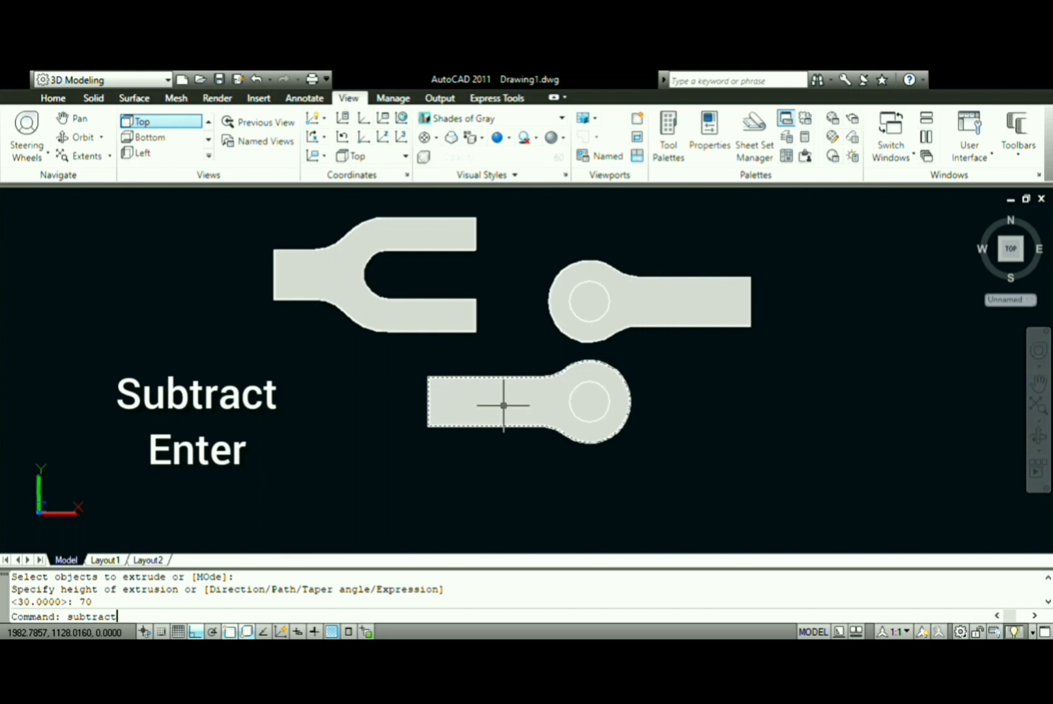
key("Return")
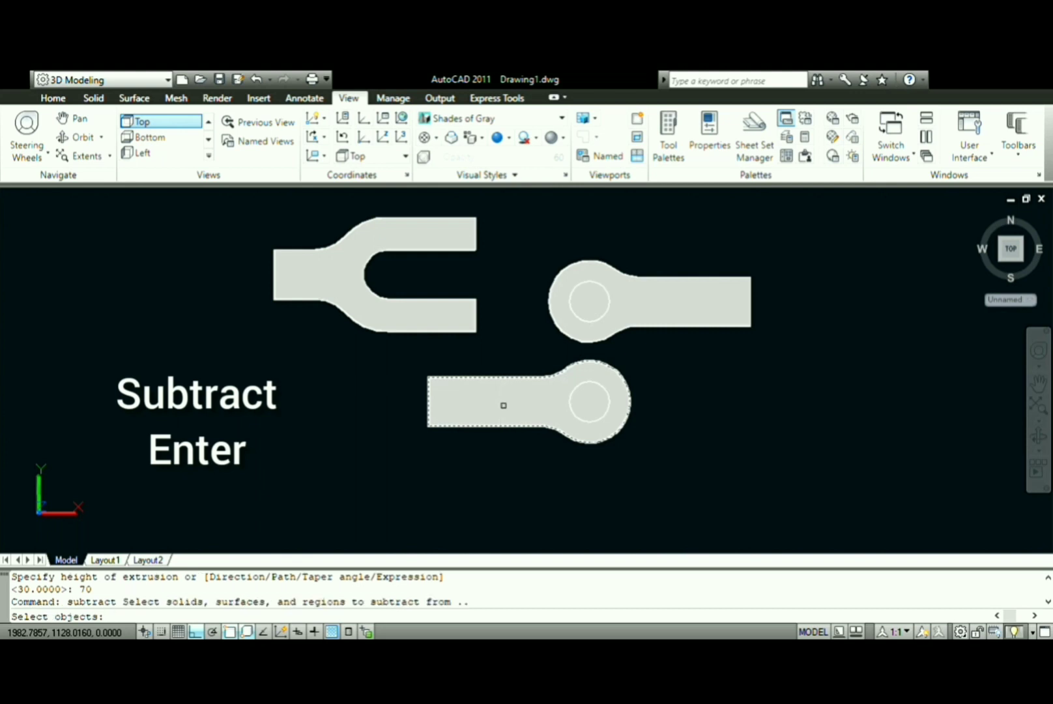
left_click(502, 405)
key("Return")
left_click(586, 403)
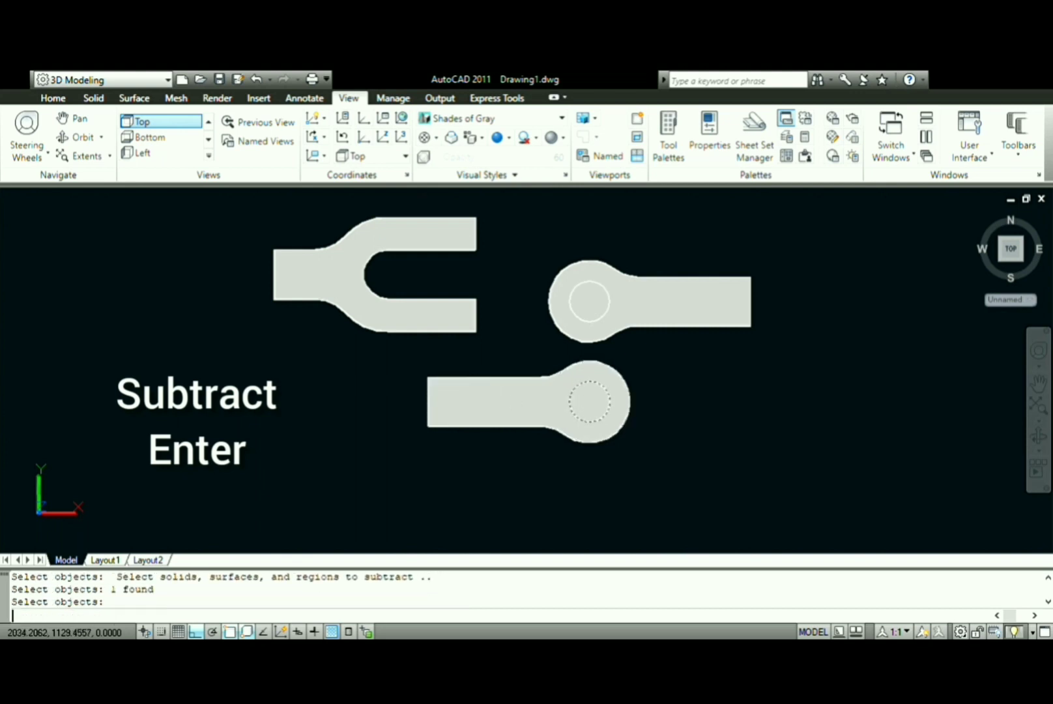
key("Return")
key("Return")
left_click(670, 315)
key("Return")
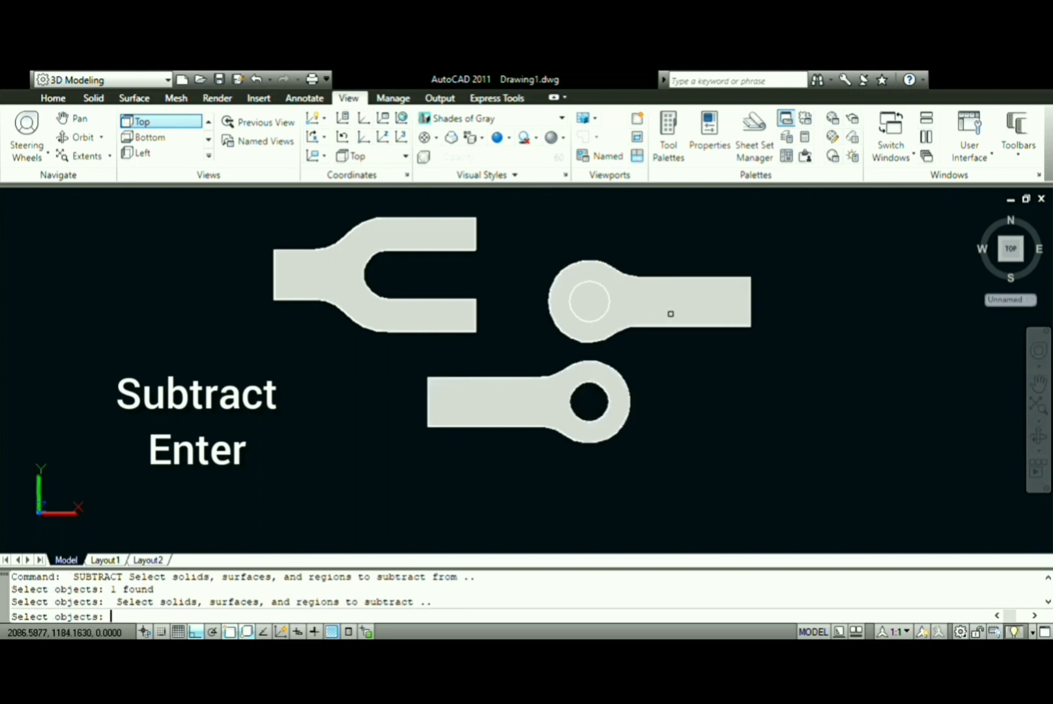
left_click(590, 305)
key("Return")
type("3drotate")
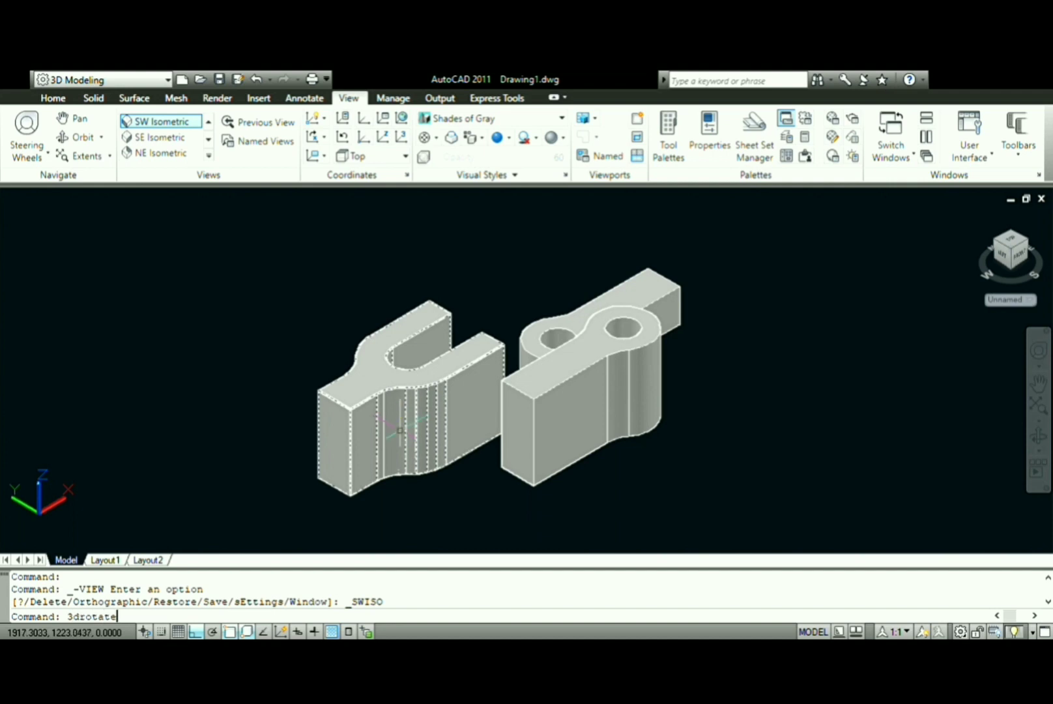
- 3D-rotate the front eye solid about its axis onto its side
key("Return")
left_click(580, 398)
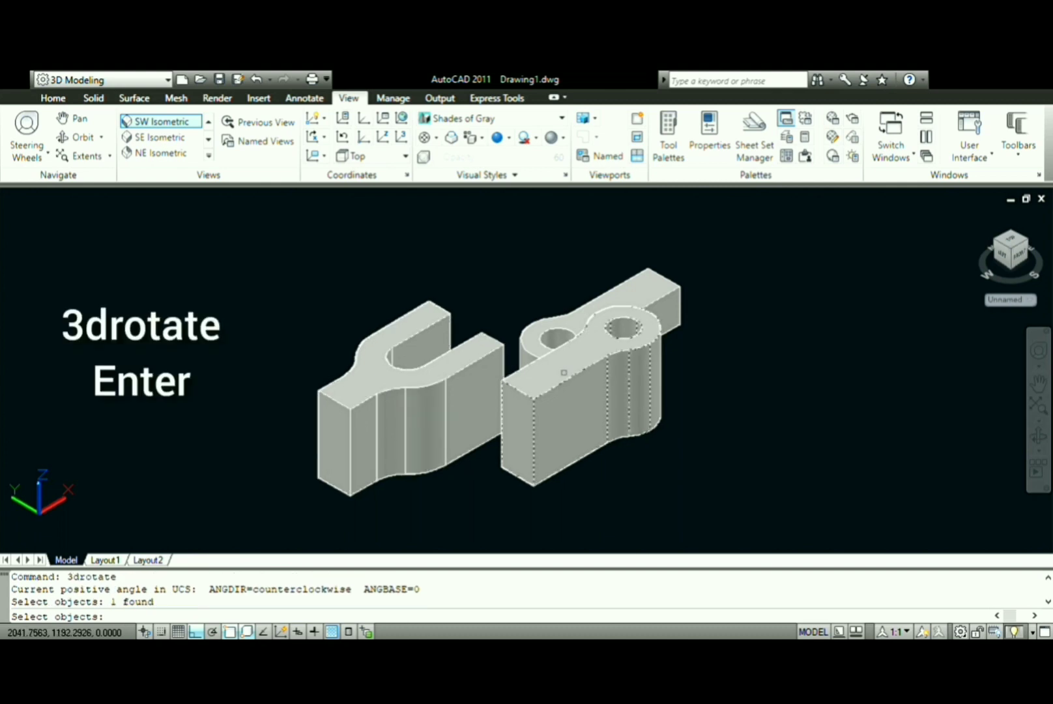
key("Return")
left_click(584, 394)
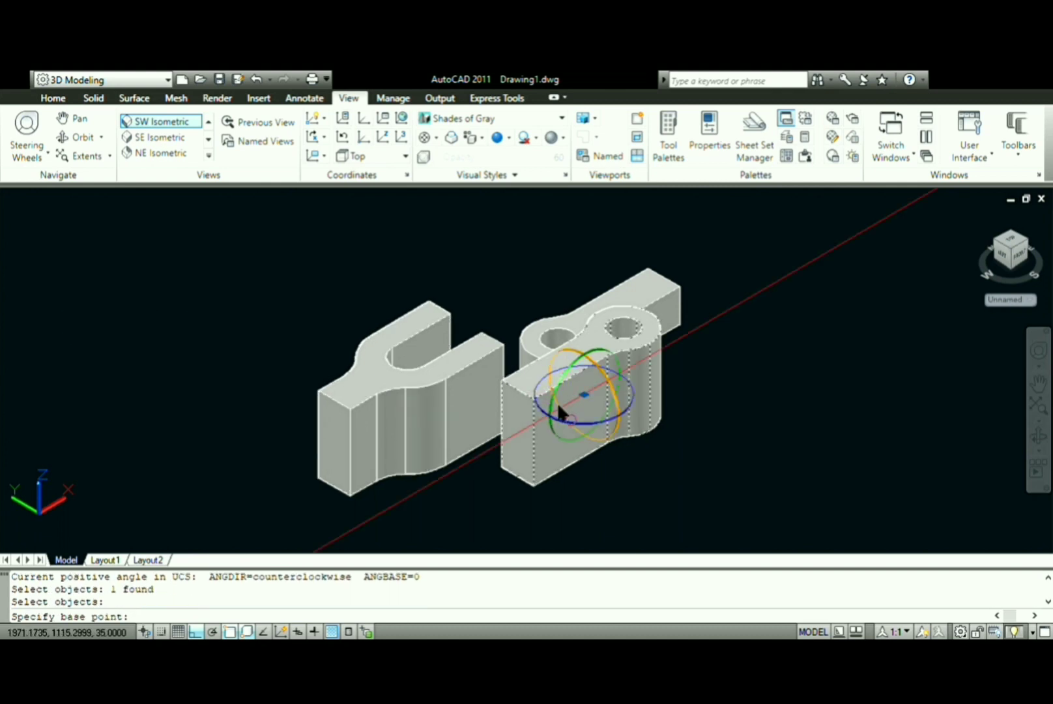
left_click(622, 397)
left_click(567, 469)
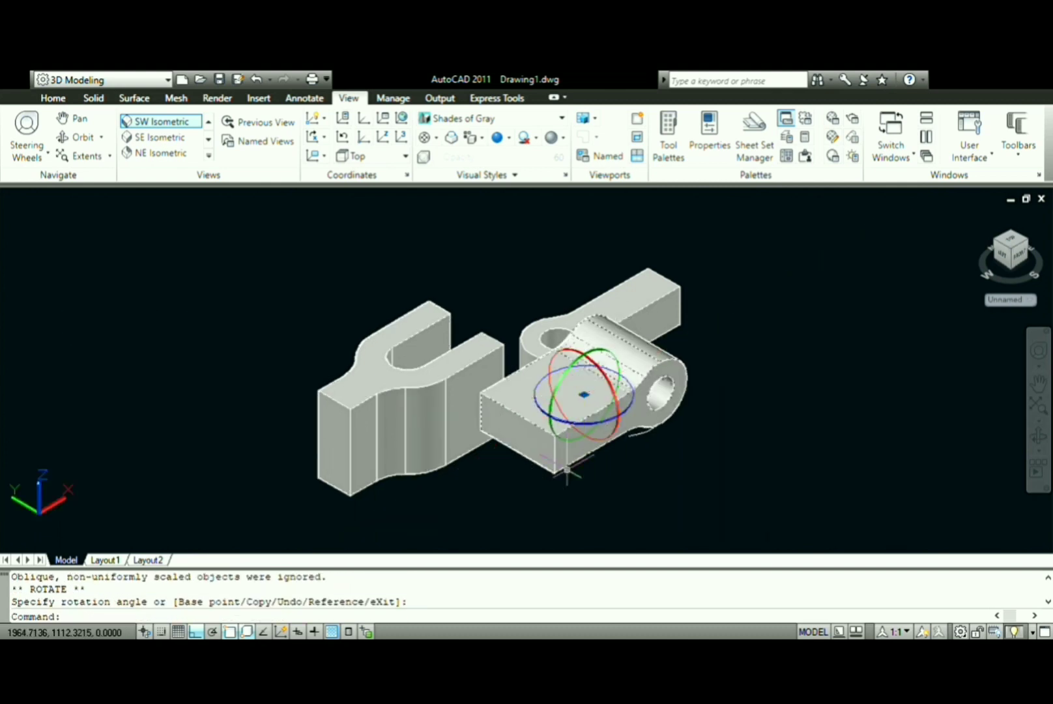
key("Escape")
key("ctrl+z")
key("ctrl+z")
- Move the rotated eye solid from its corner into the fork's slot
type("m")
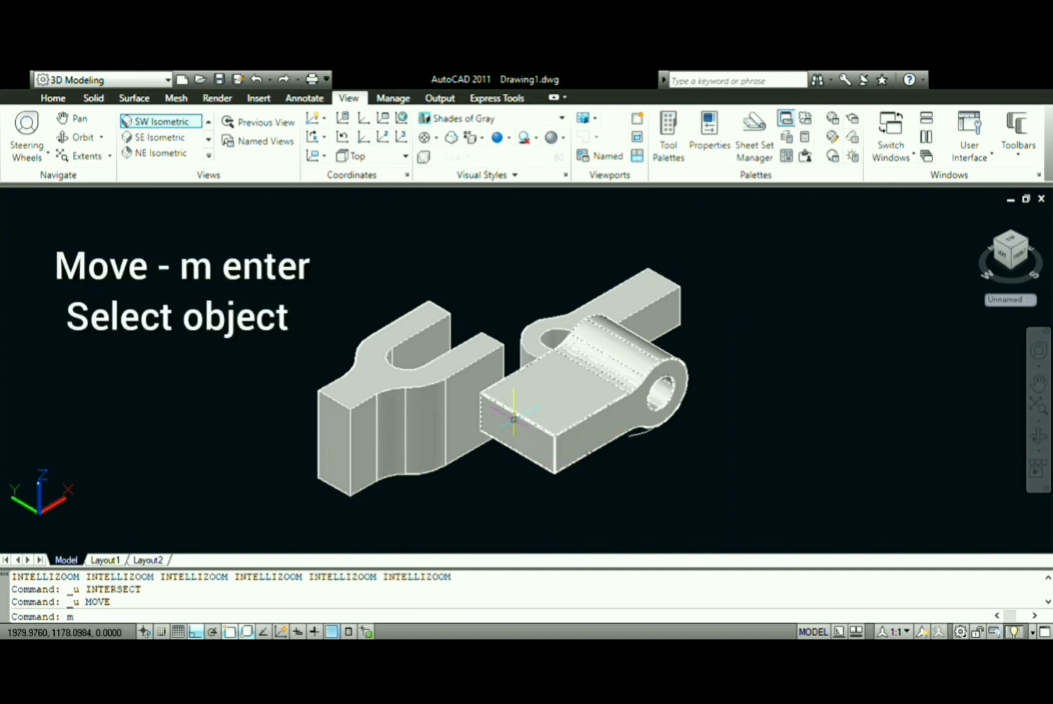
key("Return")
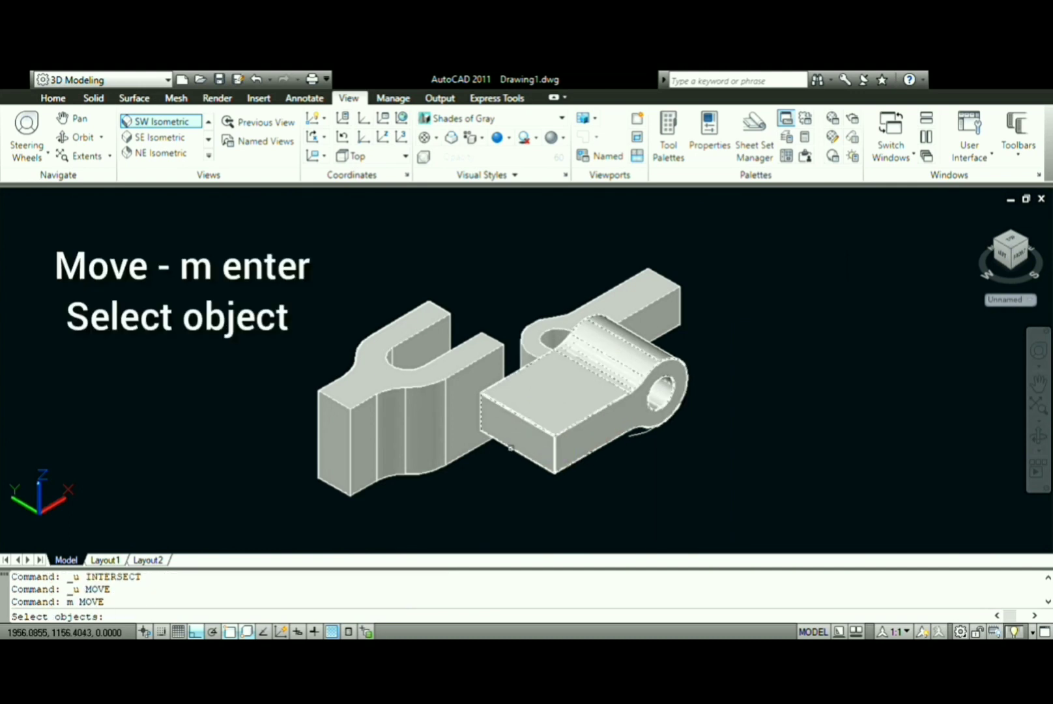
left_click(511, 450)
key("Return")
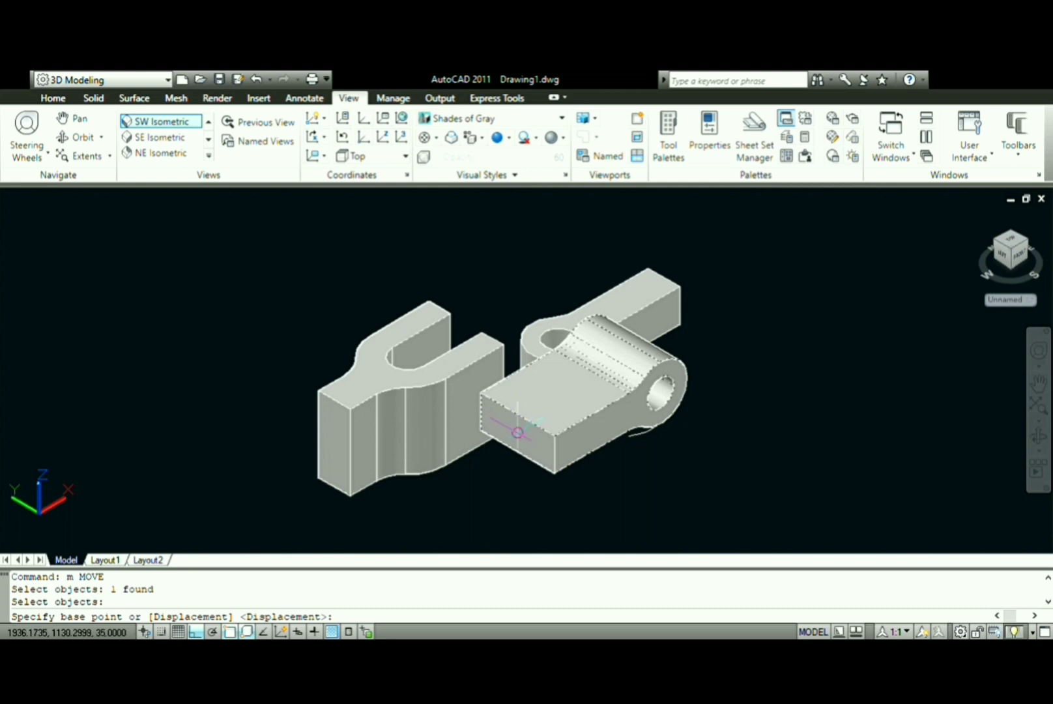
left_click(516, 432)
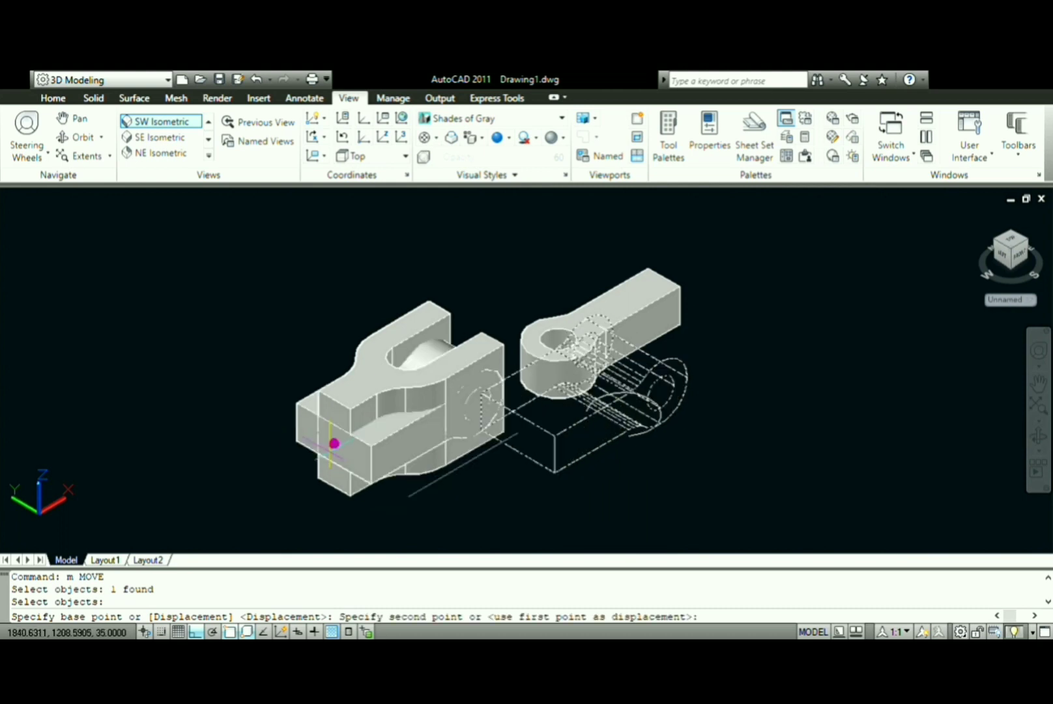
left_click(333, 442)
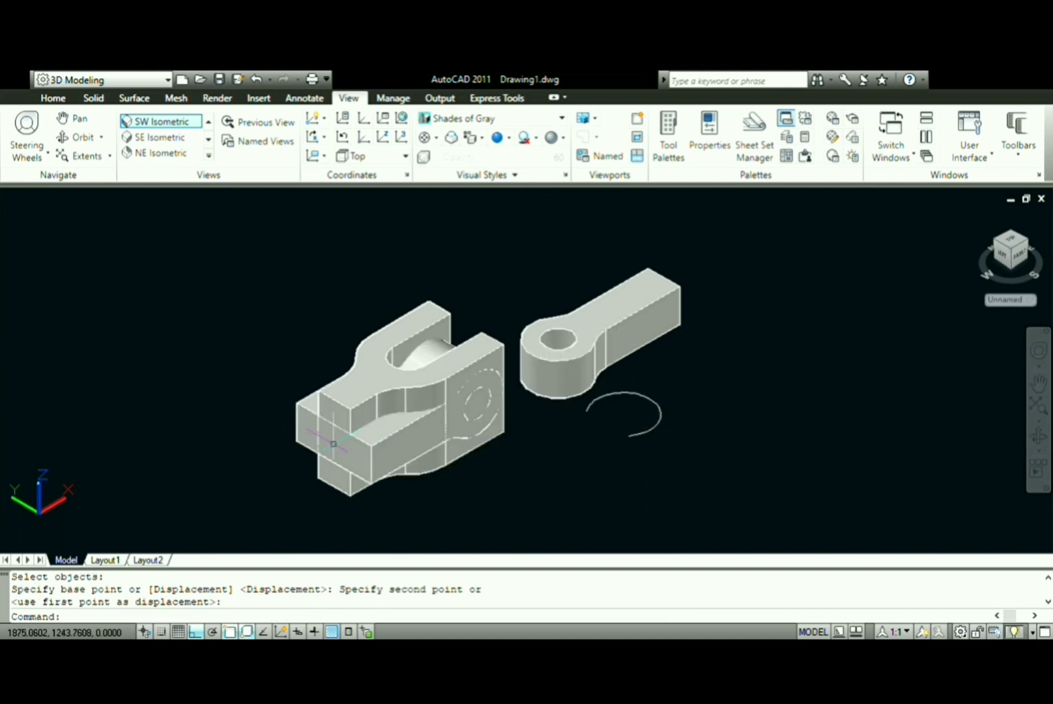
- Intersect the fork solid with the block in its slot to form rounded, holed prongs
type("i")
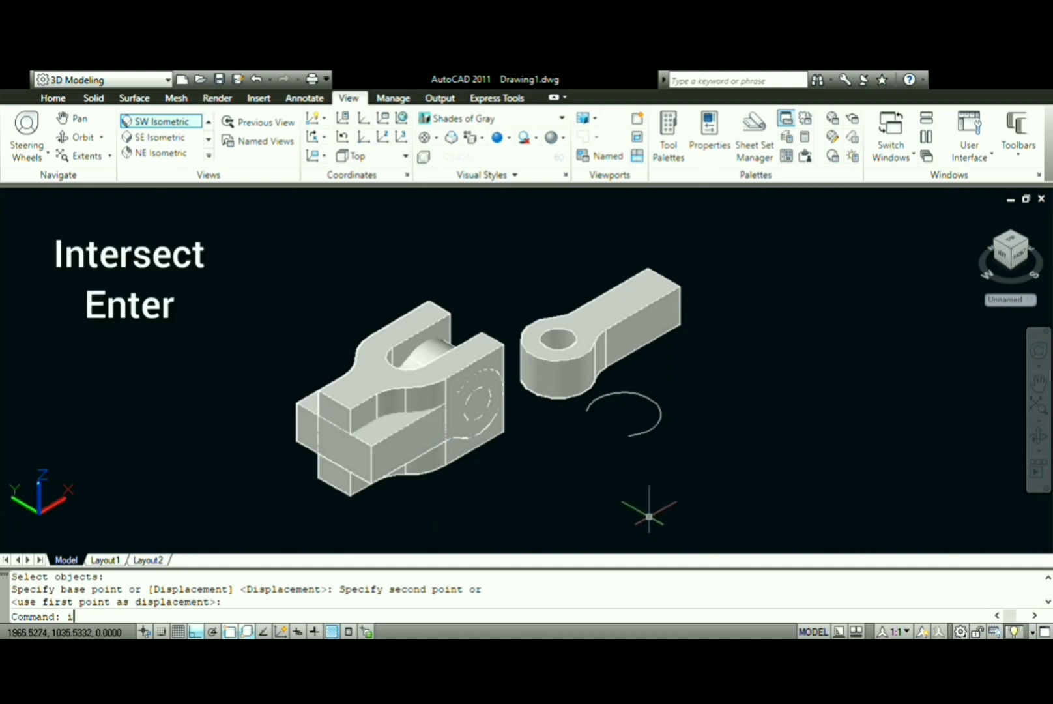
type("nterse")
type("ct")
key("Return")
key("Return")
key("Escape")
key("Return")
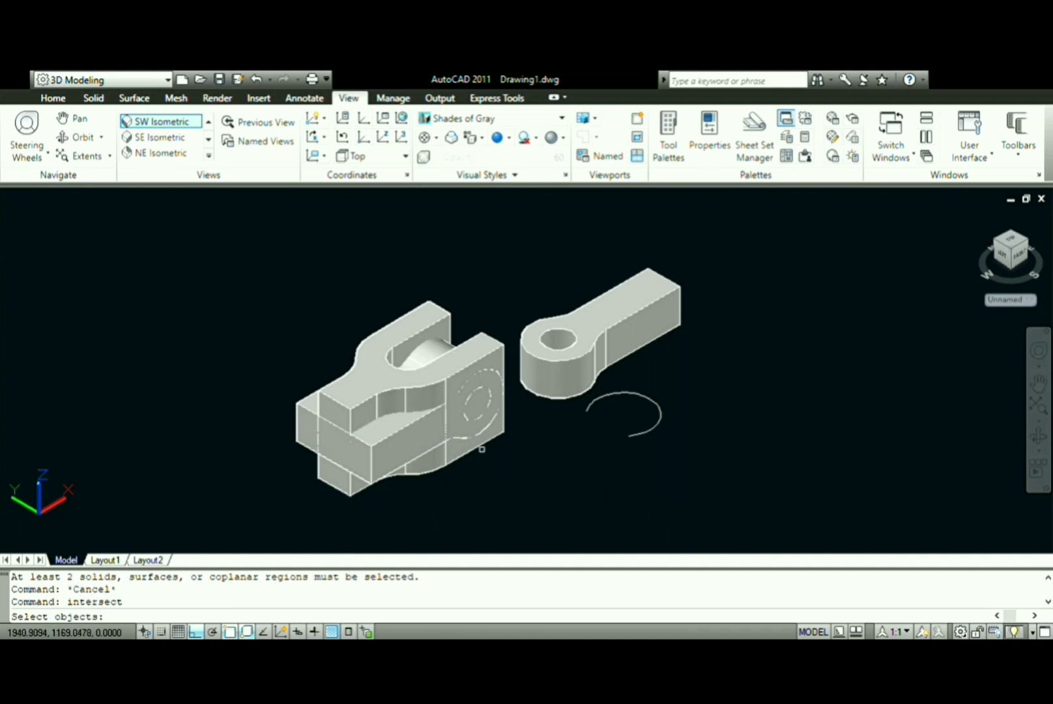
left_click(466, 426)
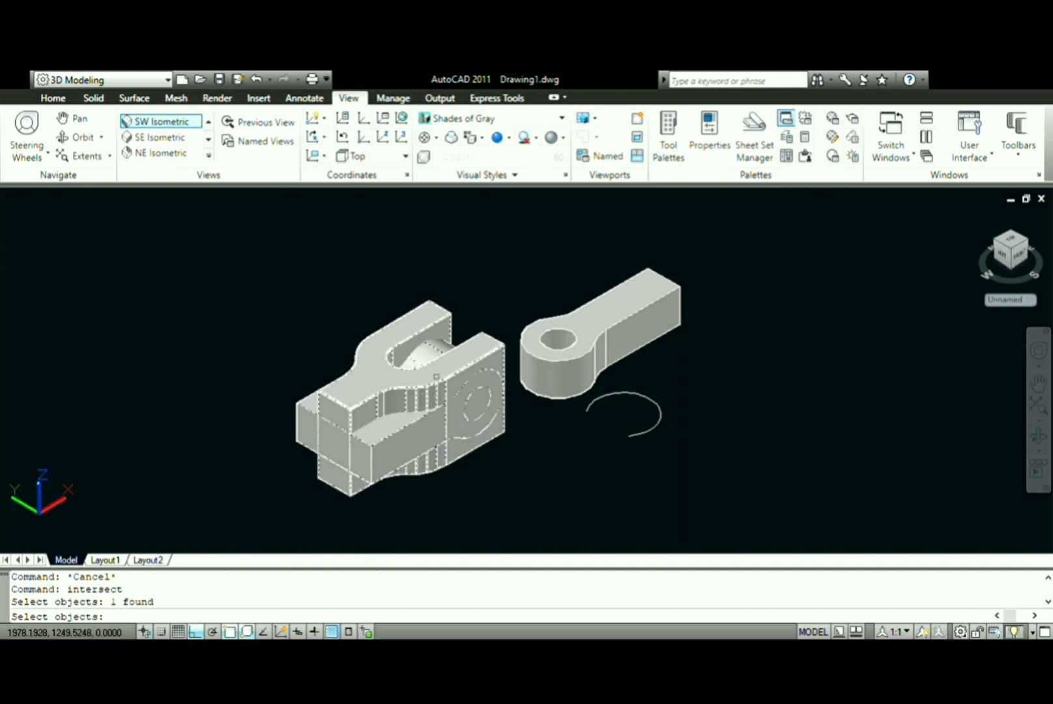
left_click(436, 376)
key("Return")
type("3drotate")
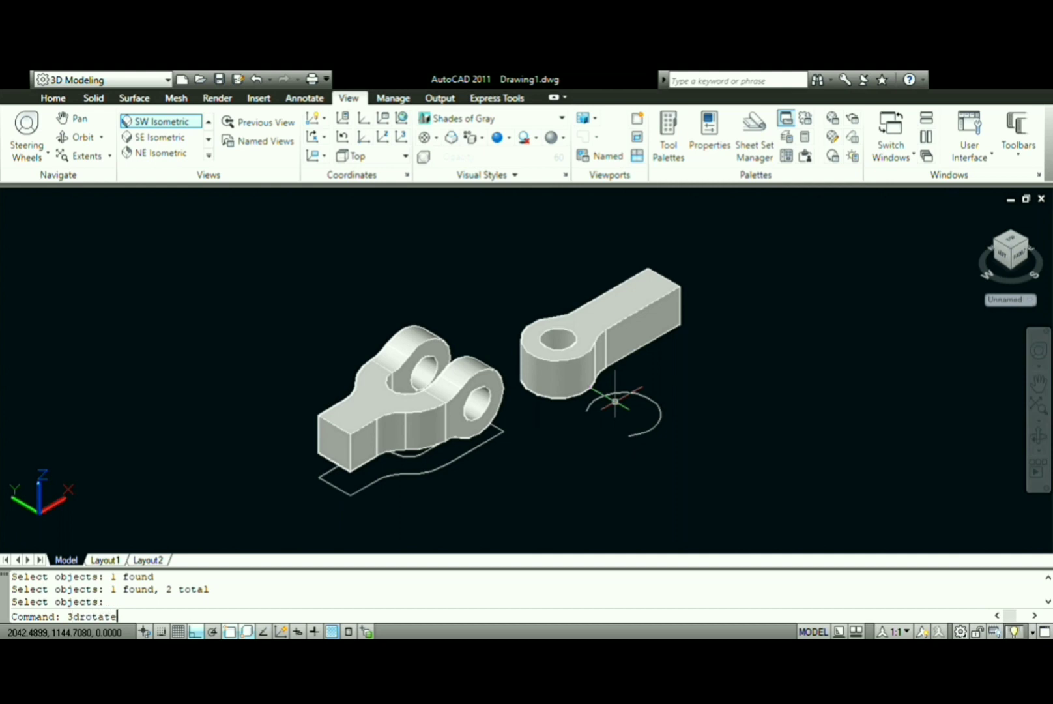
- 3D-rotate the remaining eye part upright about its axis, then zoom out over the assembly
key("Return")
left_click(554, 339)
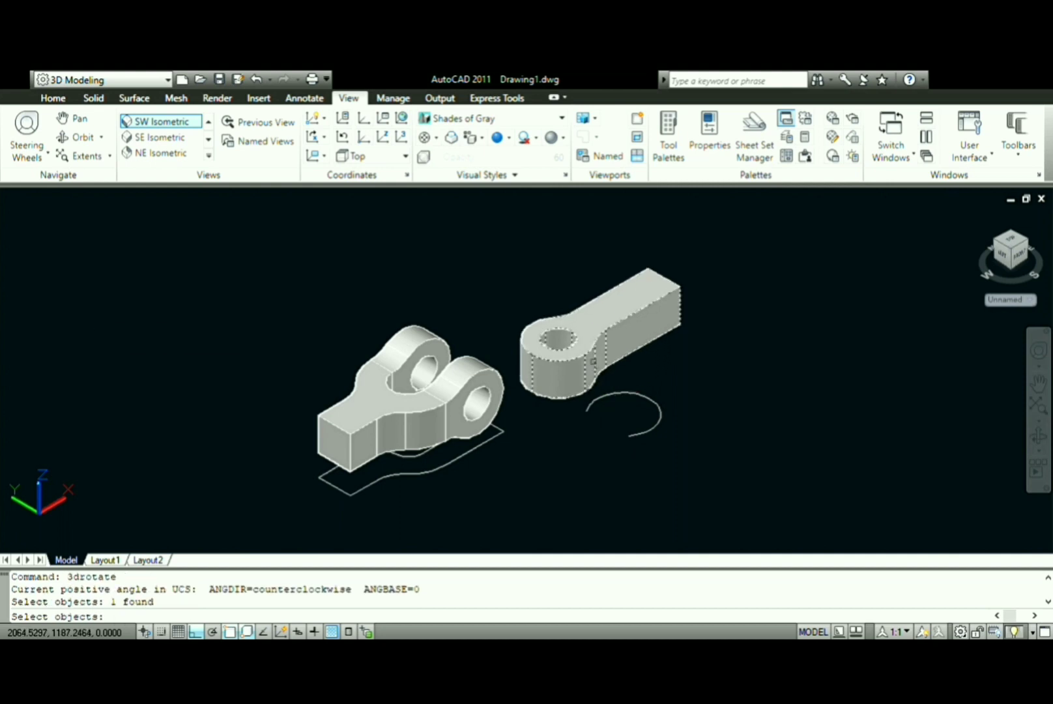
key("Return")
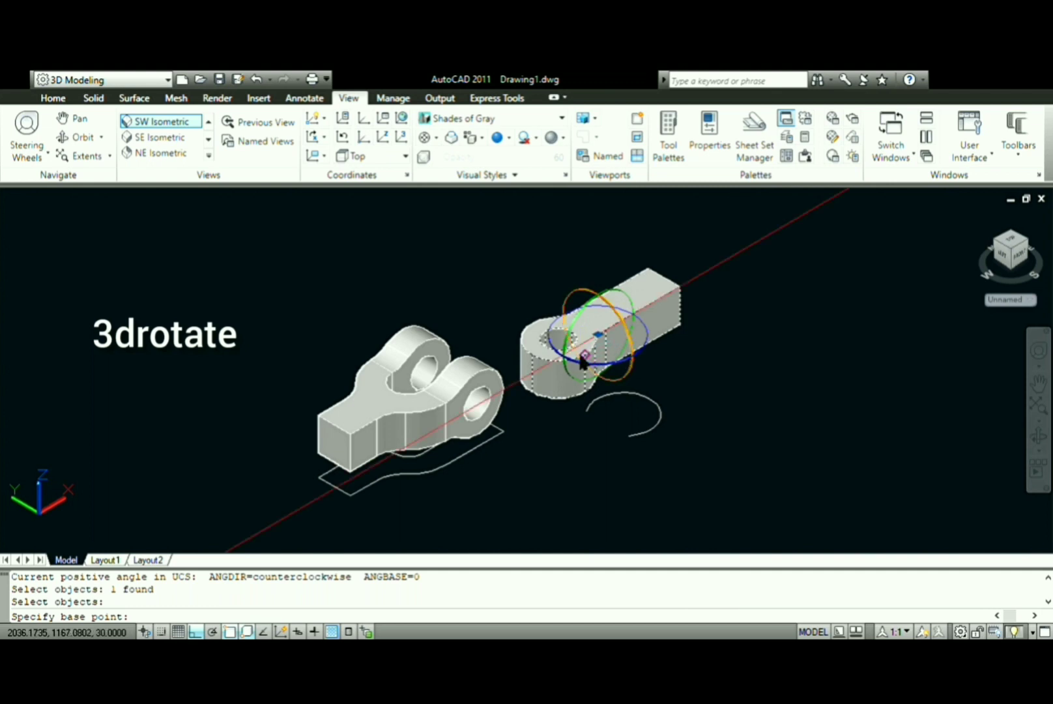
left_click(582, 360)
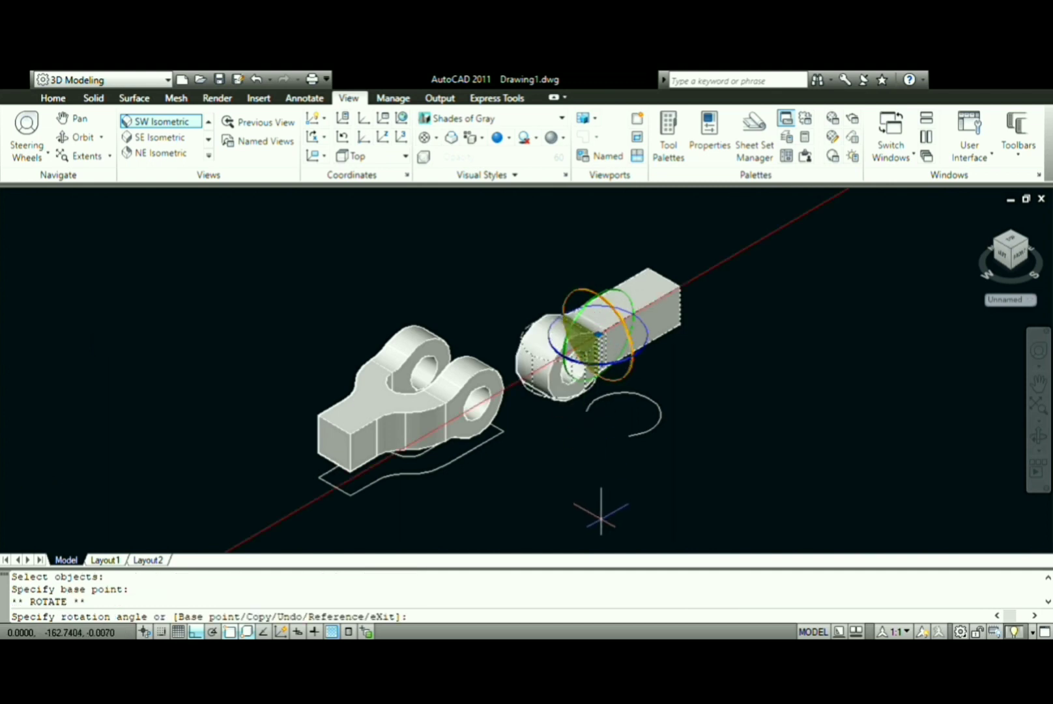
left_click(600, 523)
key("Return")
key("Escape")
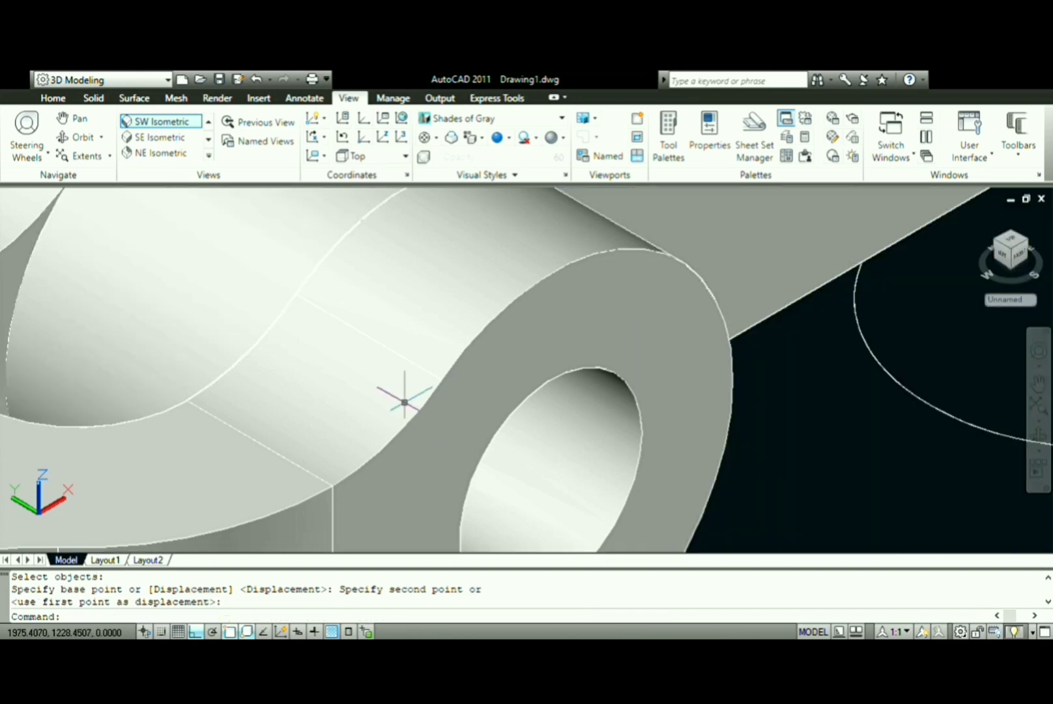
scroll(404, 402, "down", 5)
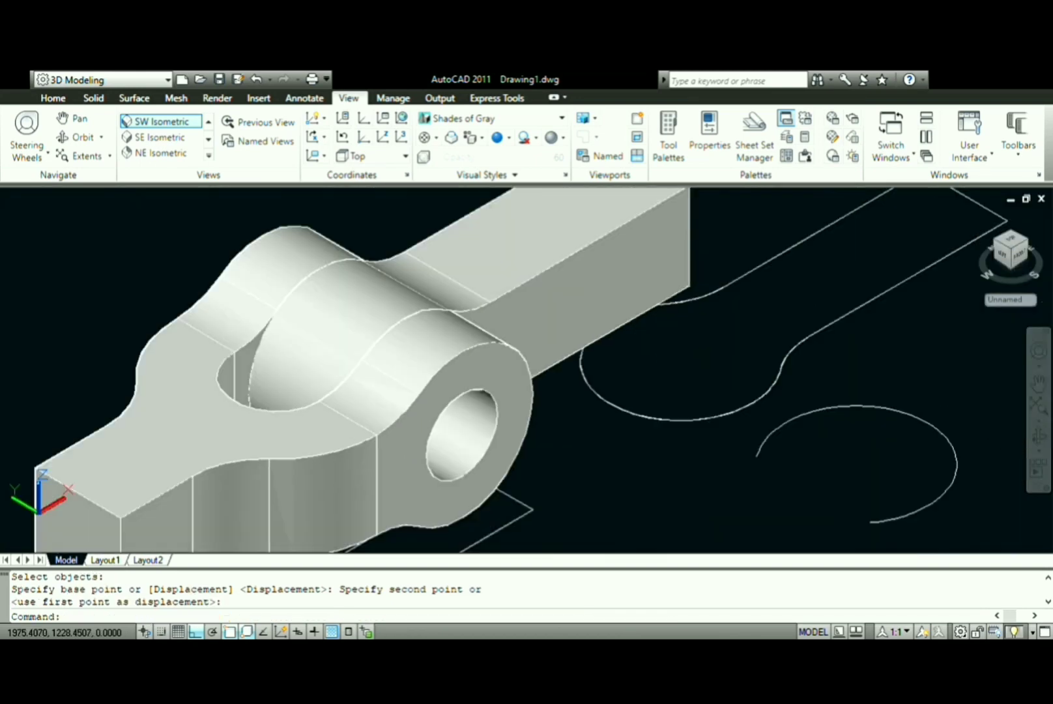
scroll(404, 402, "down", 2)
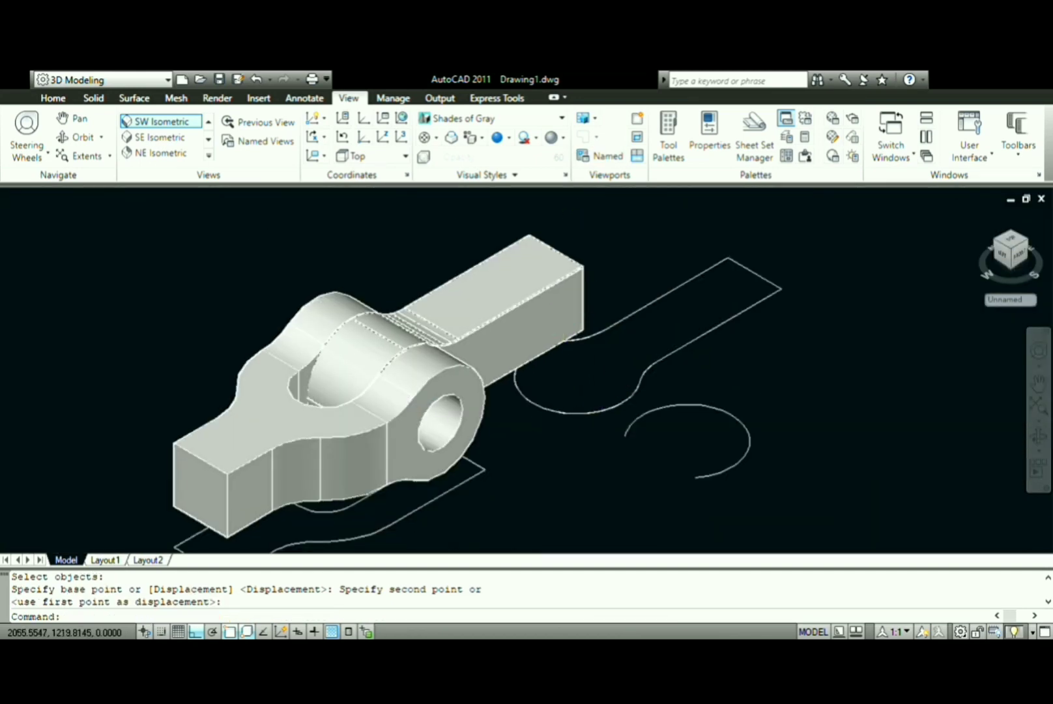
scroll(540, 342, "down", 3)
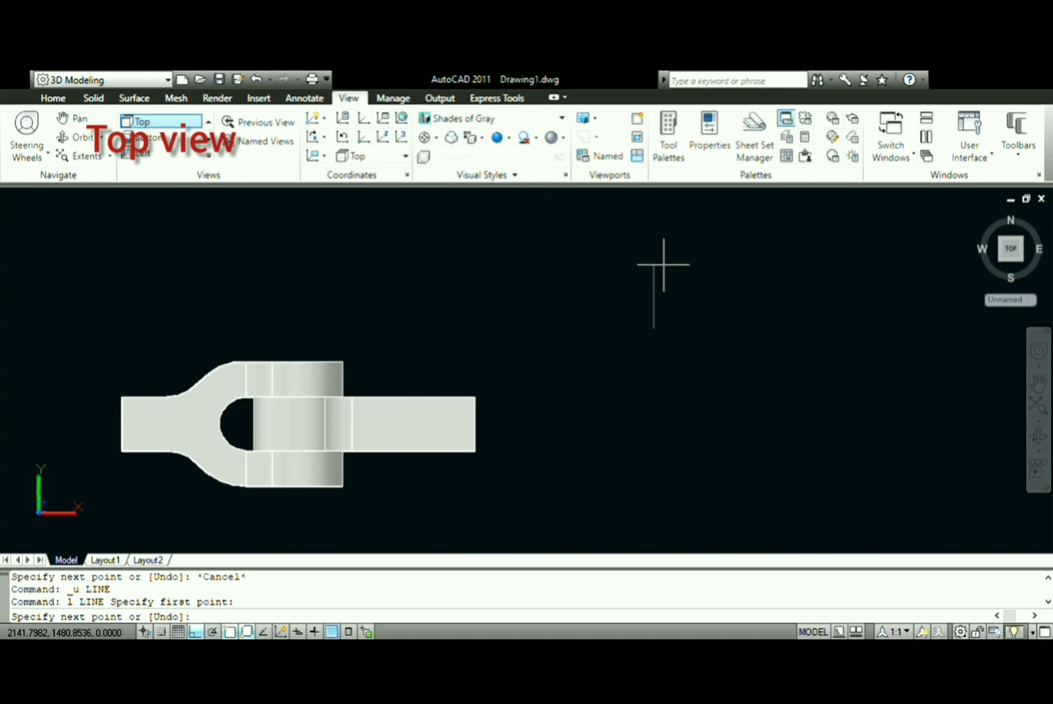
- Draw the outline's 12, 20 and 12-unit lines
type("12")
key("Return")
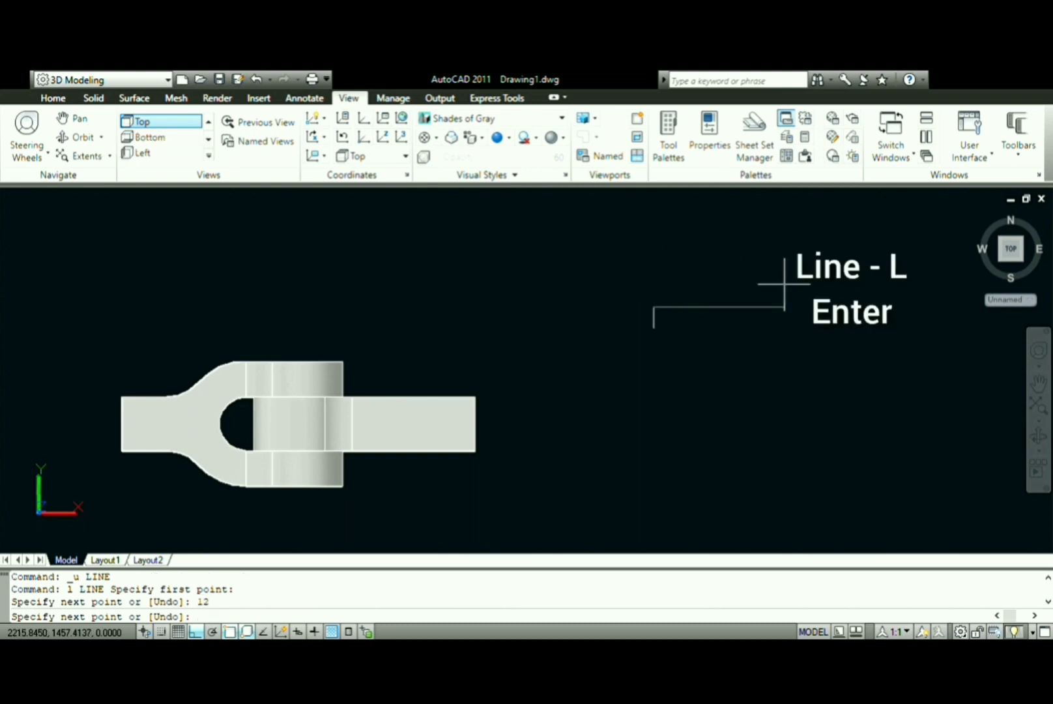
type("20")
key("Return")
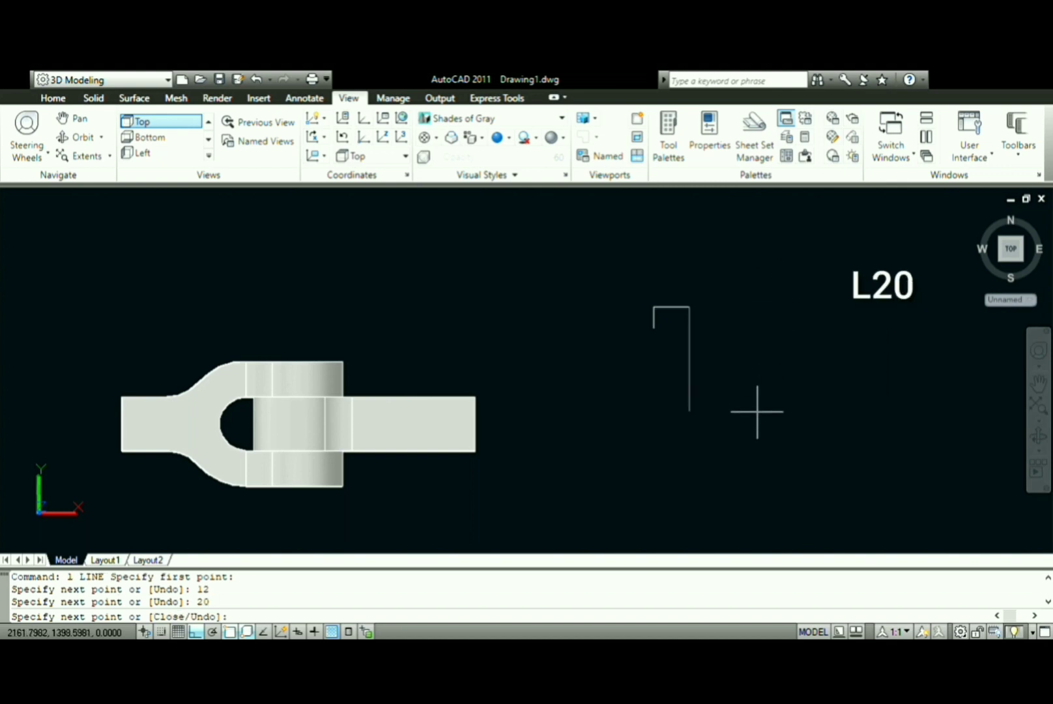
type("12")
key("Return")
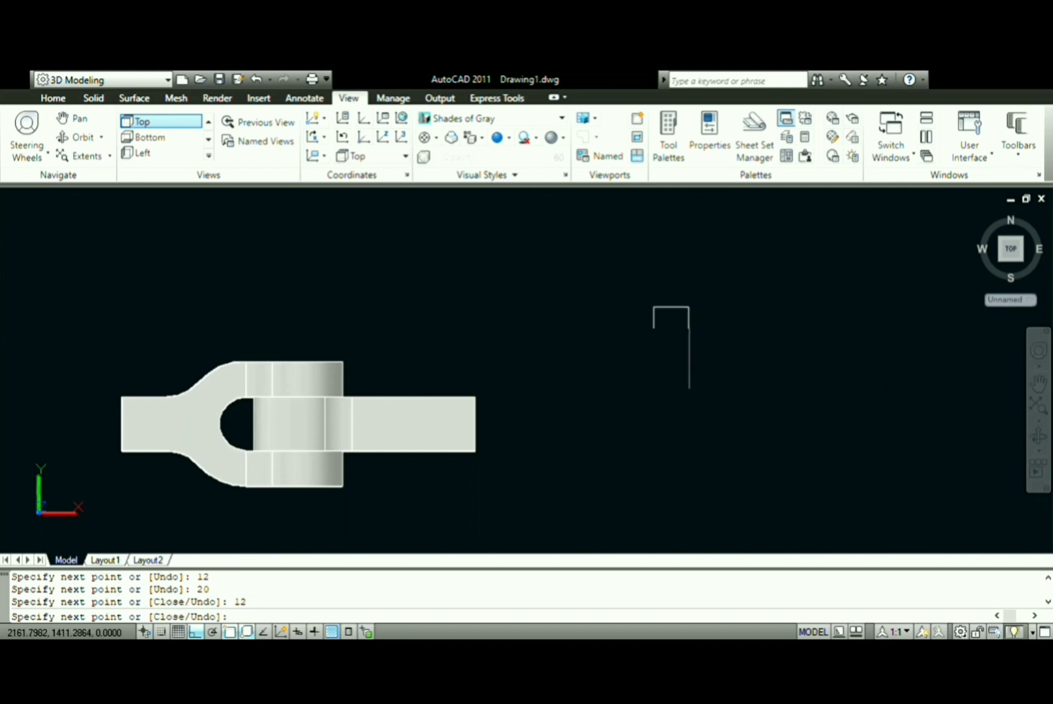
key("Return")
- Add a dividing line from the lower-left corner with 7.5- and 12-unit segments
type("l")
key("Return")
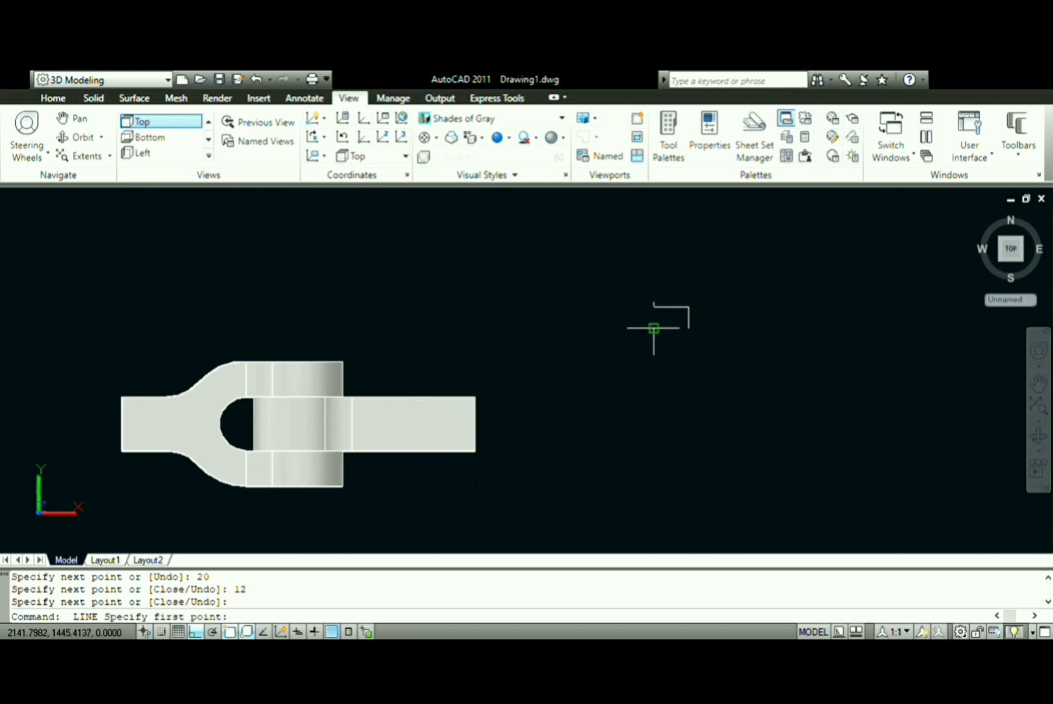
left_click(654, 328)
type("7.5")
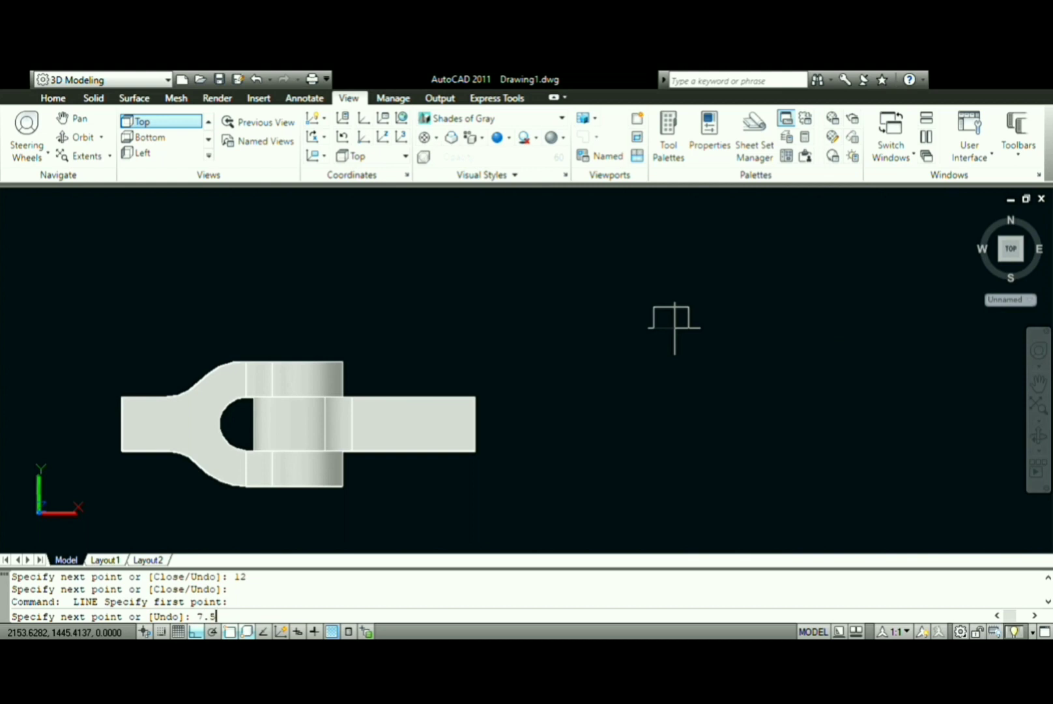
key("Return")
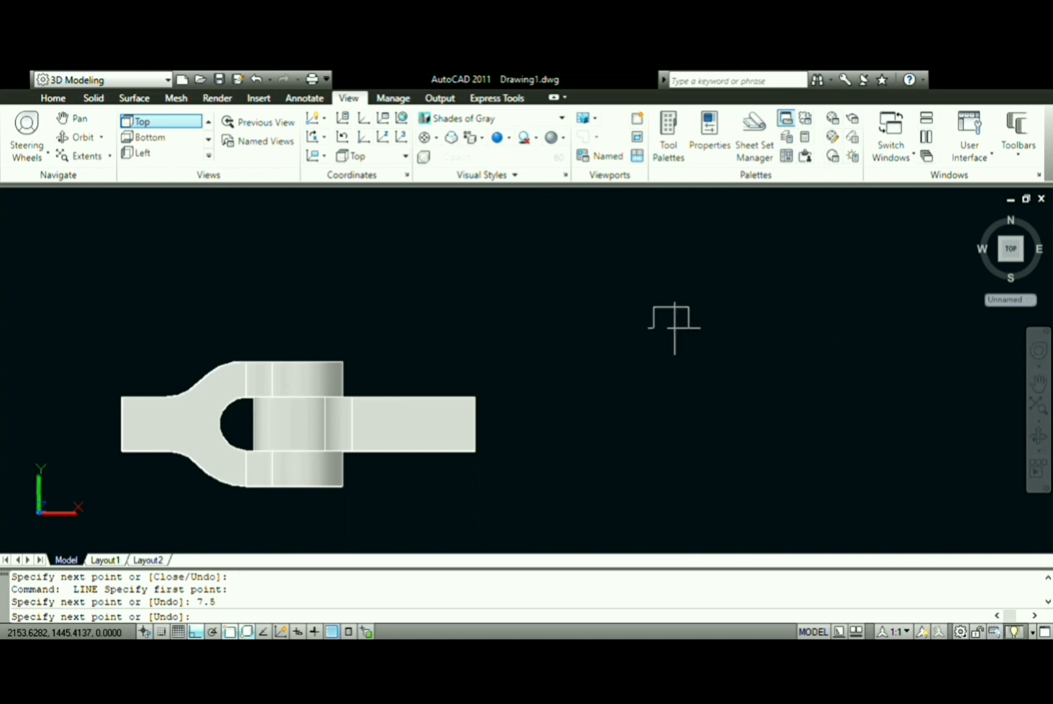
type("12")
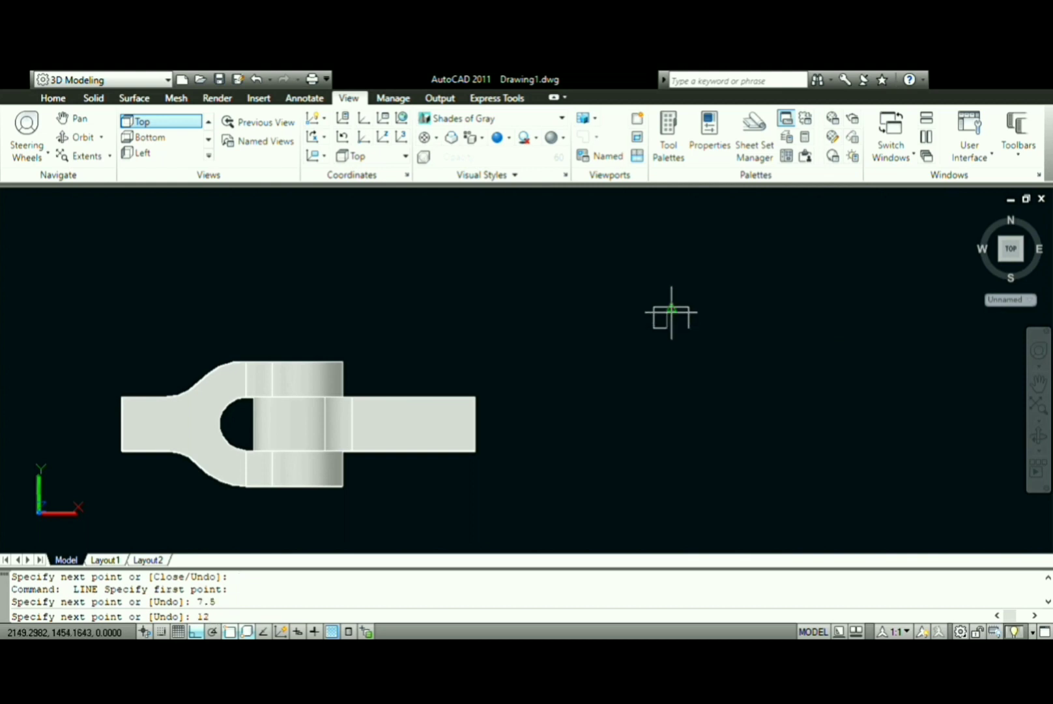
key("Return")
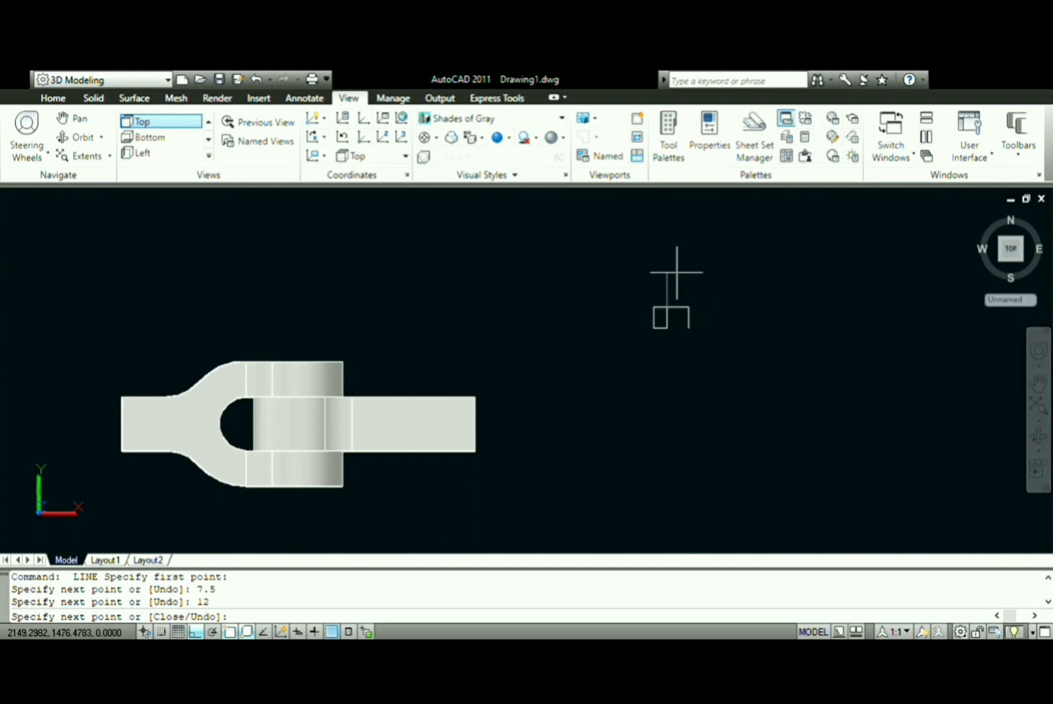
key("Return")
- Make a closed boundary polyline from the outline's left half, briefly starting and cancelling REVOLVE
type("b")
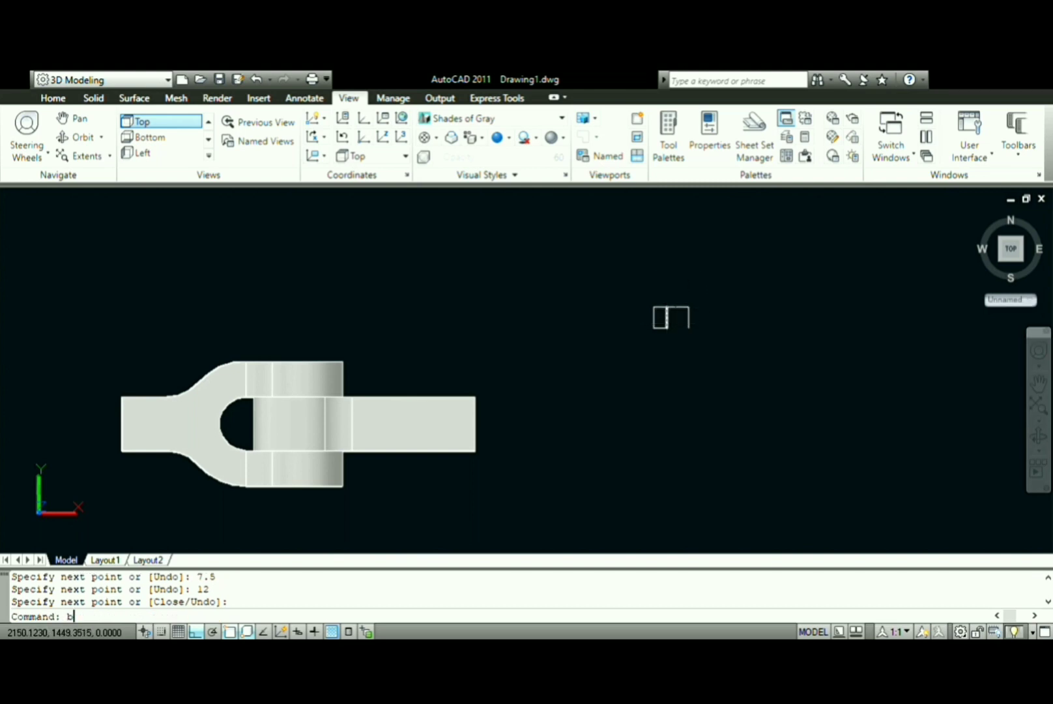
type("o")
key("Return")
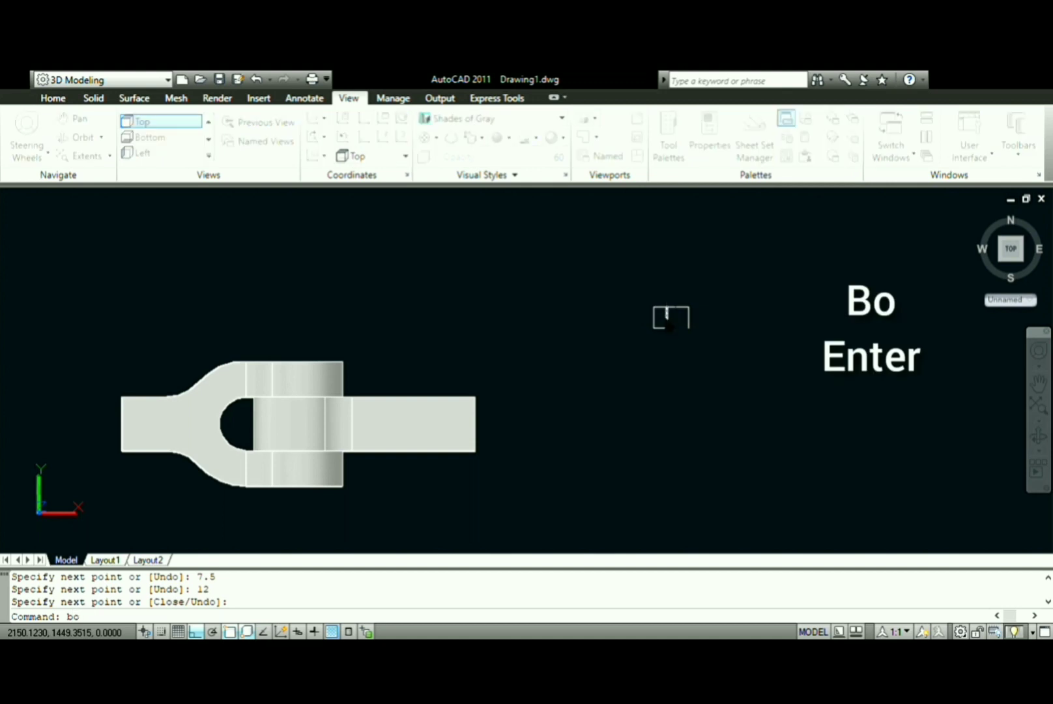
left_click(664, 317)
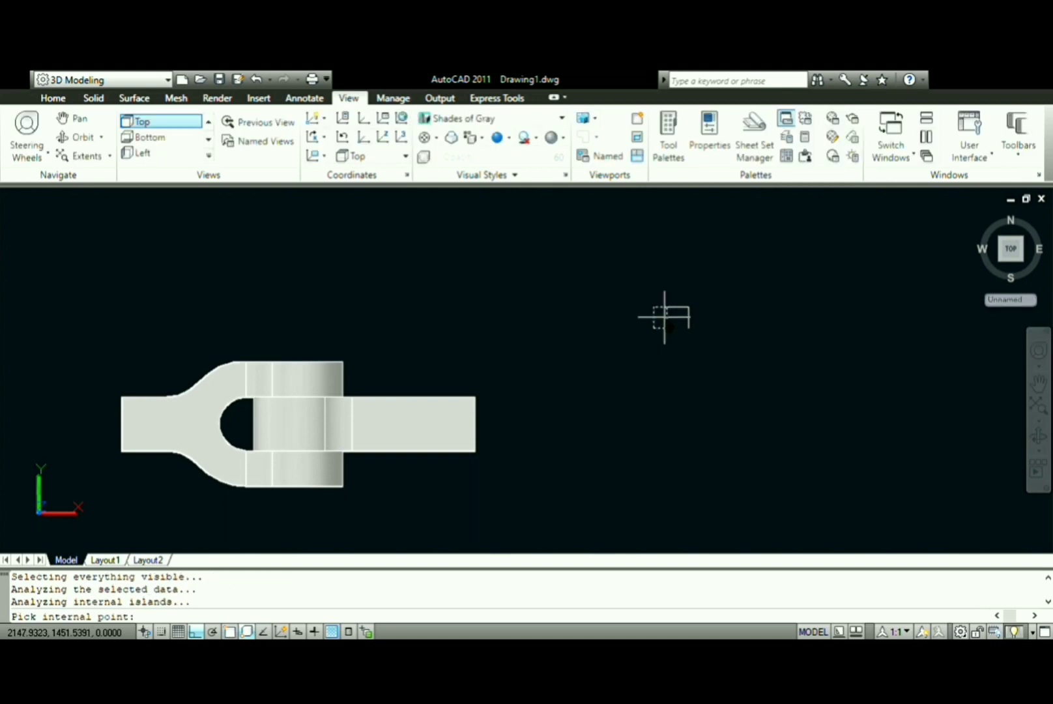
key("Return")
type("re")
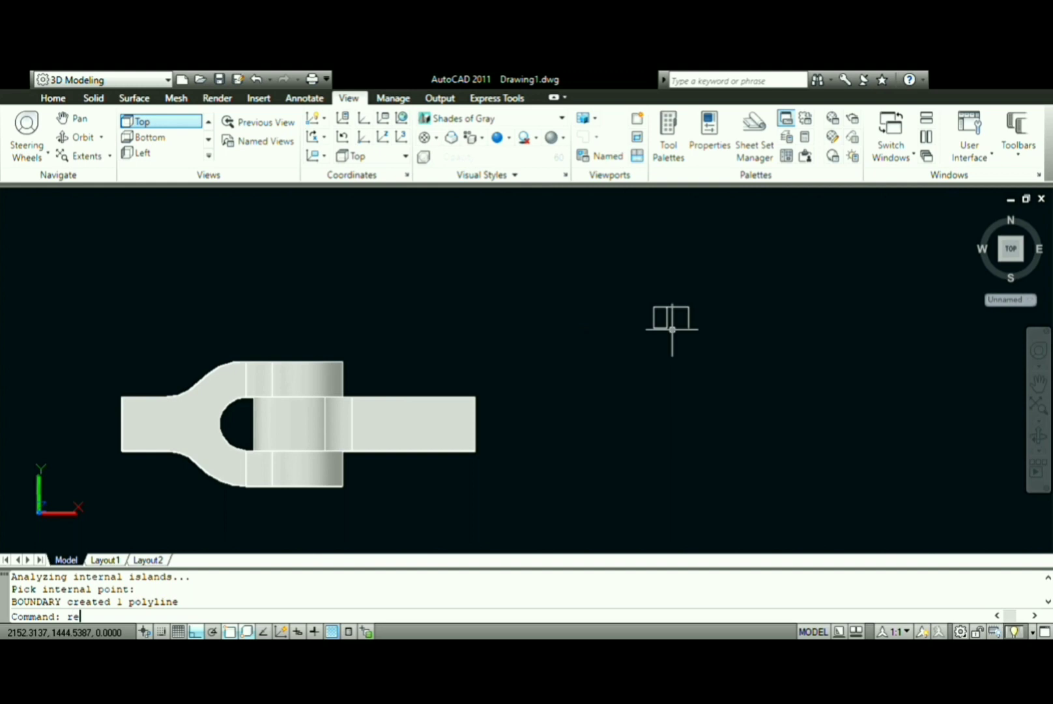
type("v")
key("Return")
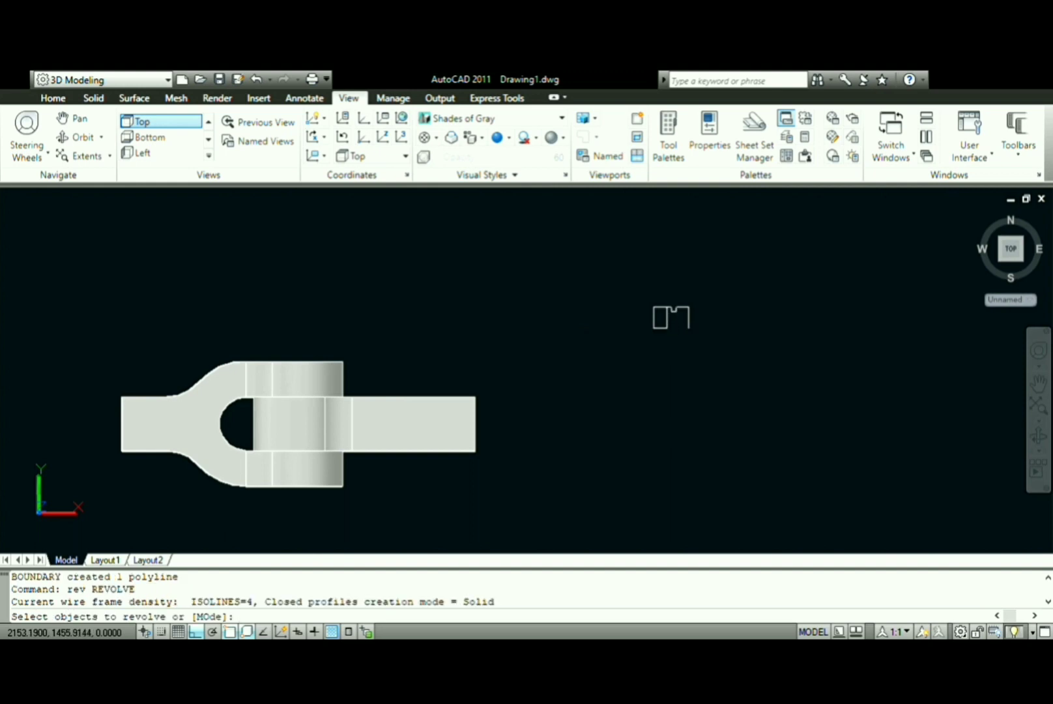
left_click(661, 311)
key("Escape")
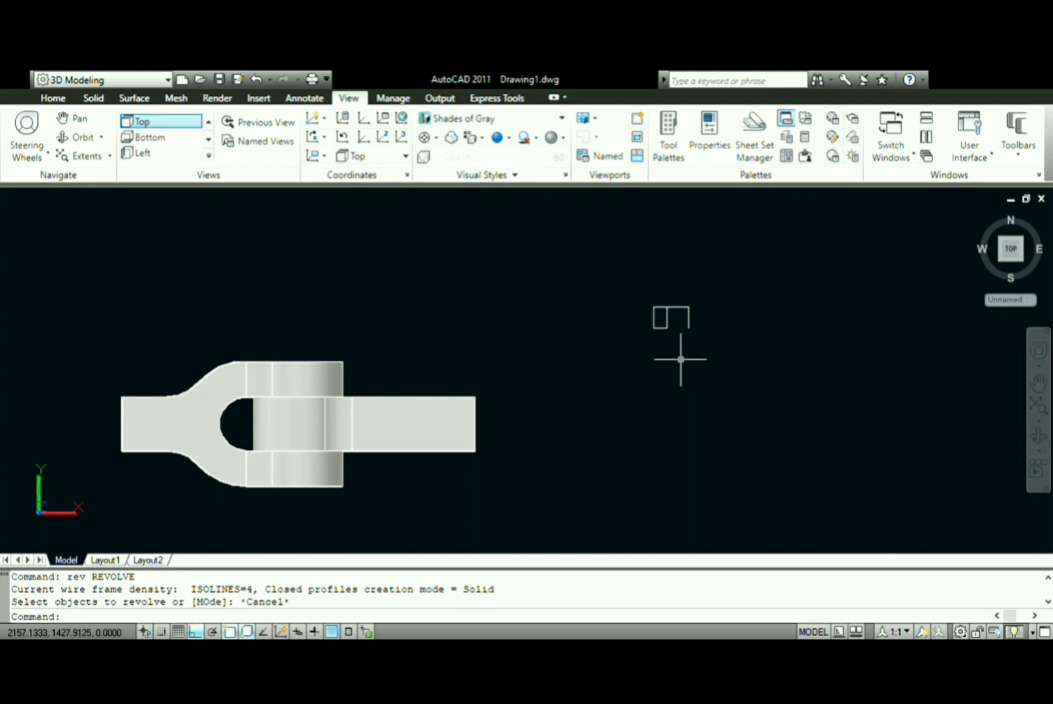
- Draw a radius 3 circle just to the right of the outline
type("c")
key("Return")
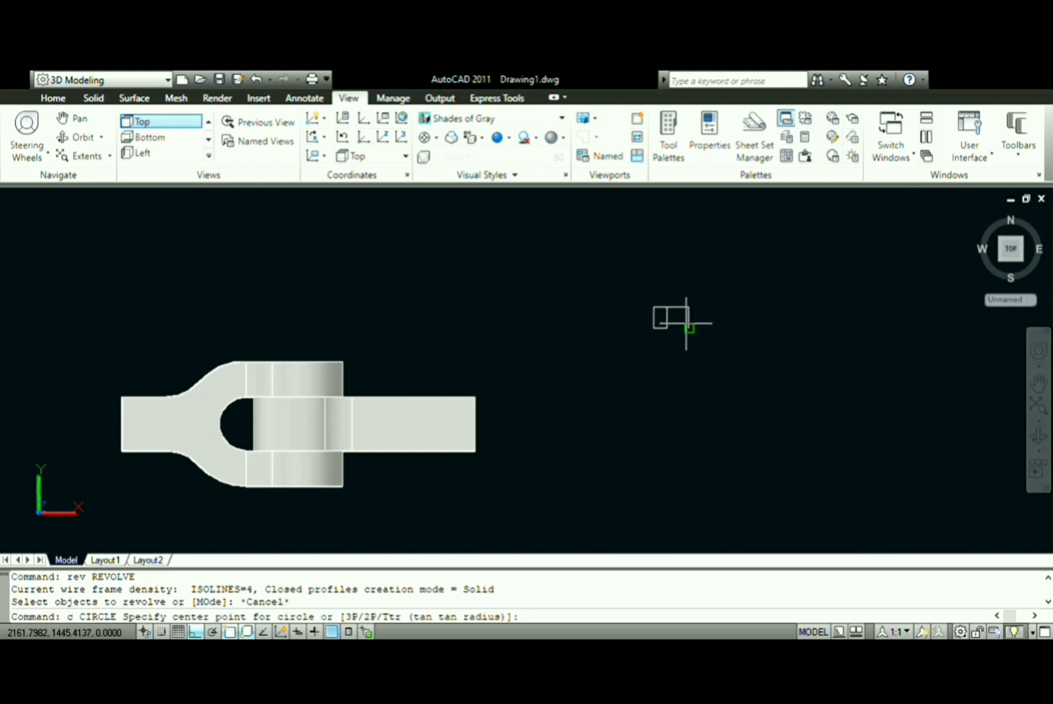
left_click(687, 319)
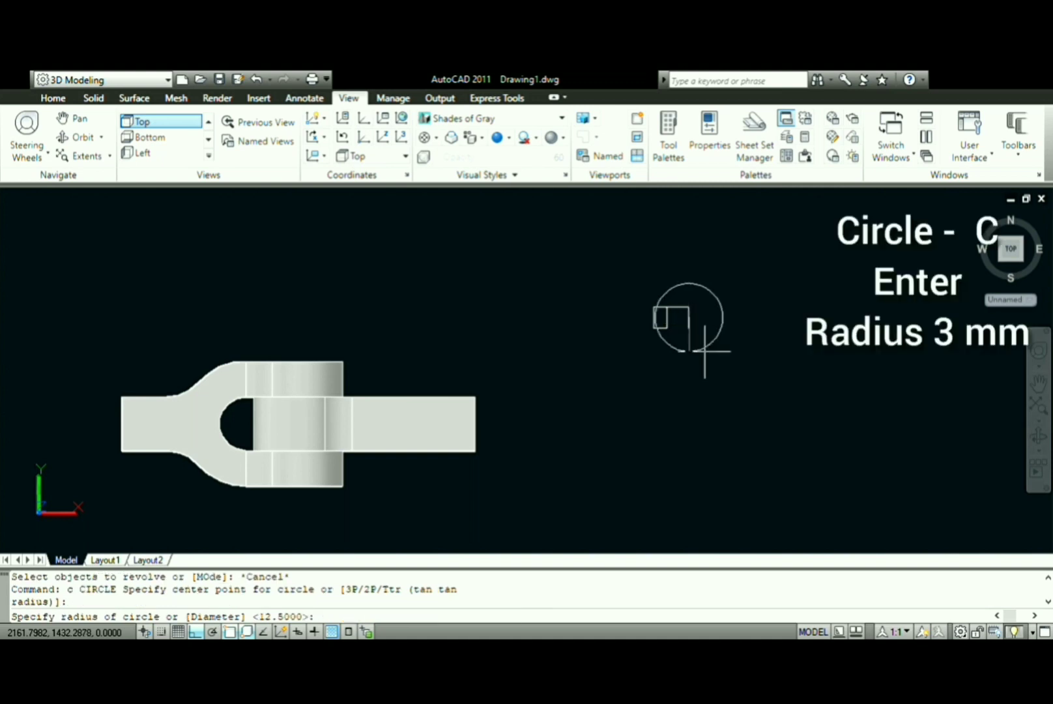
type("3")
key("Return")
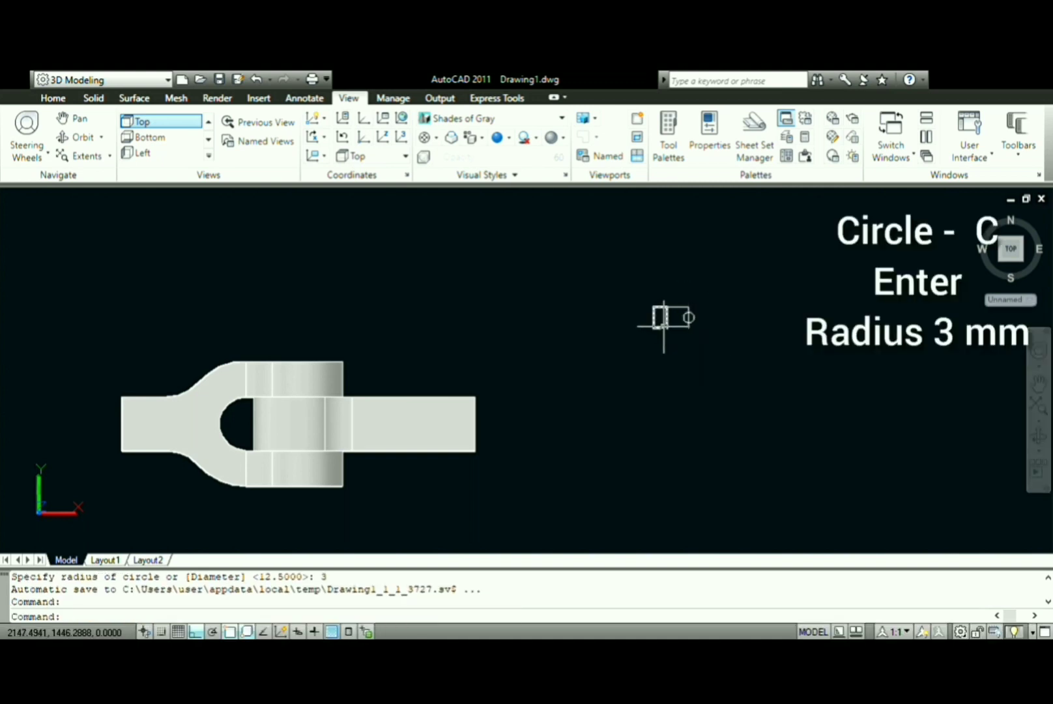
- Revolve the boundary profile a full 360° about a vertical axis into a solid pin
type("rev")
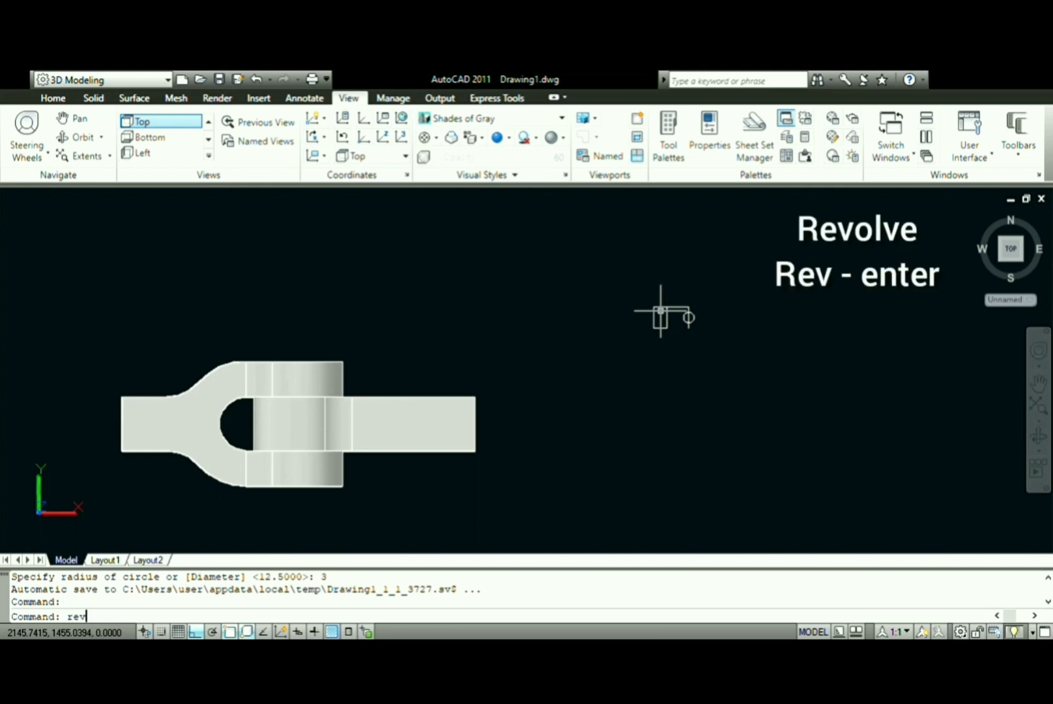
key("Return")
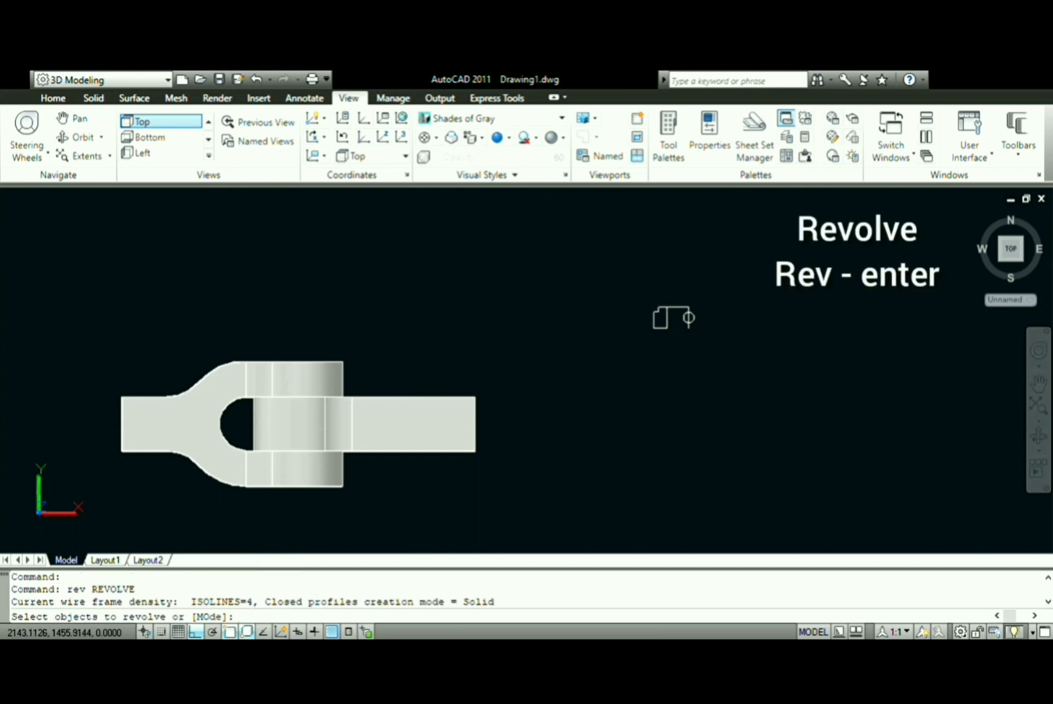
left_click(661, 312)
key("Return")
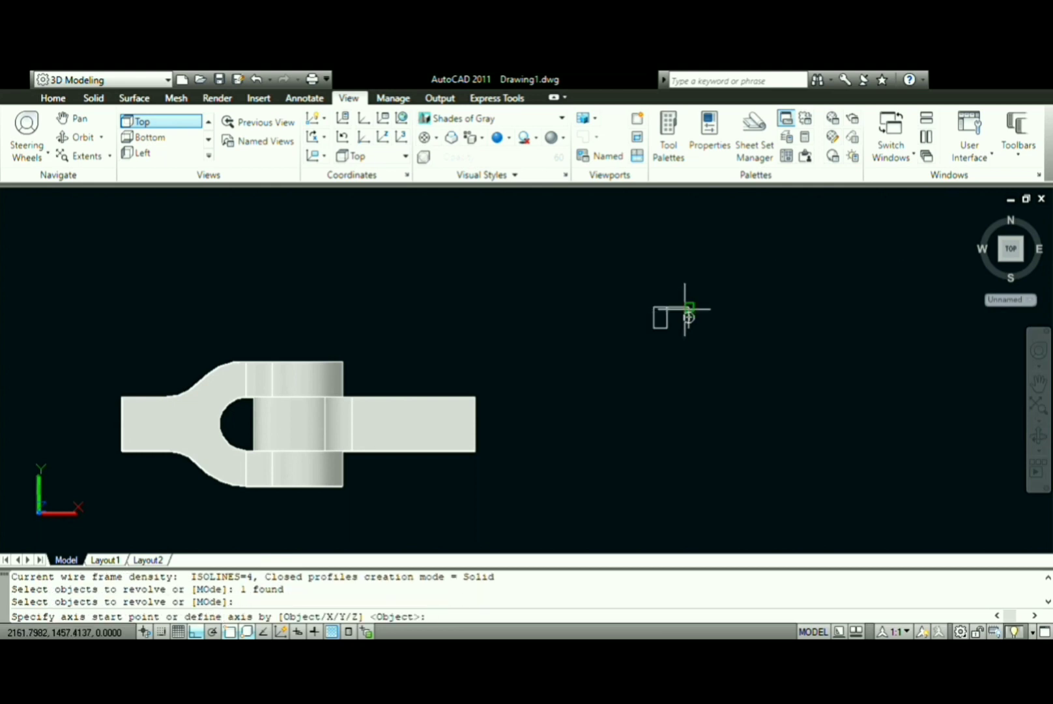
left_click(685, 307)
left_click(686, 368)
type("360")
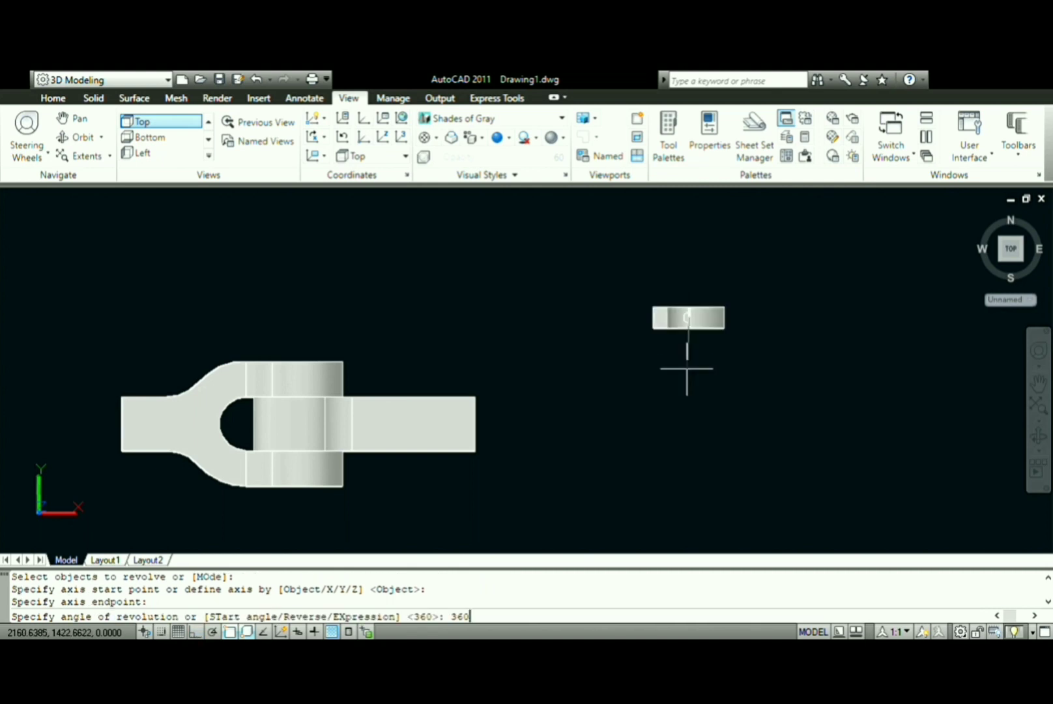
key("Return")
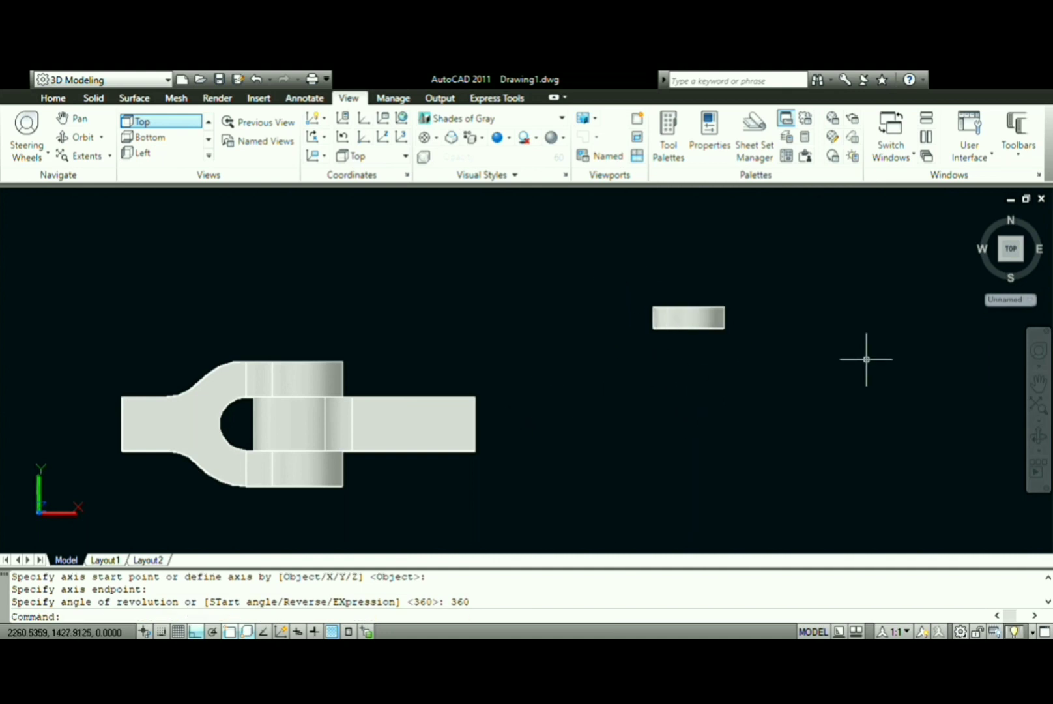
scroll(687, 322, "up", 2)
scroll(686, 322, "up", 2)
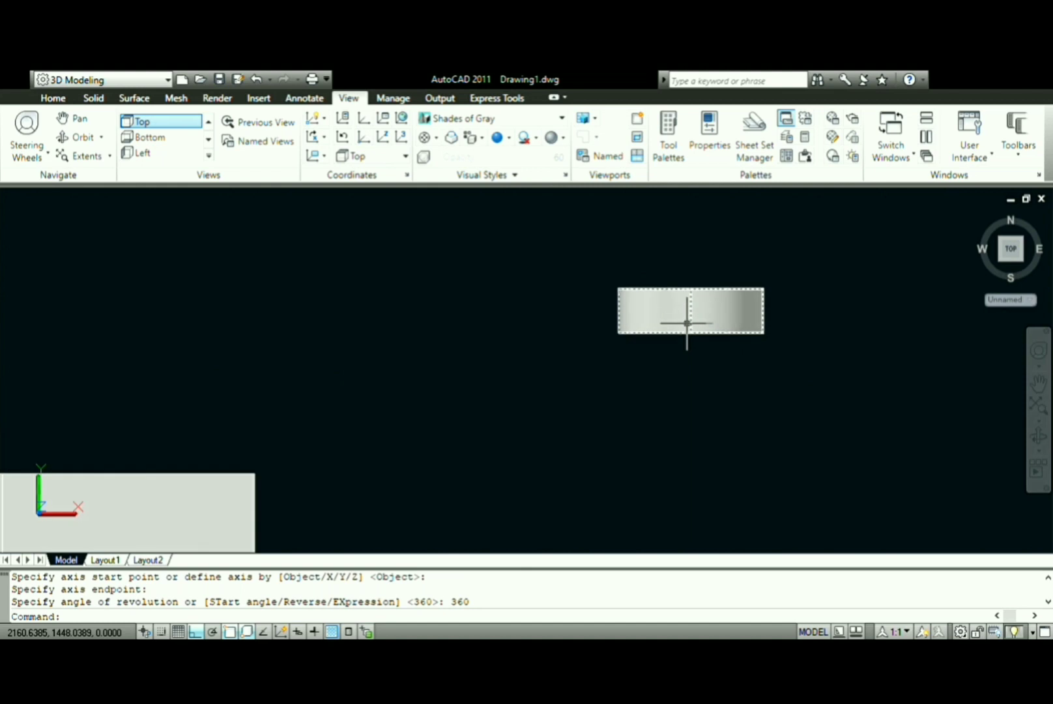
scroll(687, 323, "down", 2)
scroll(686, 323, "down", 2)
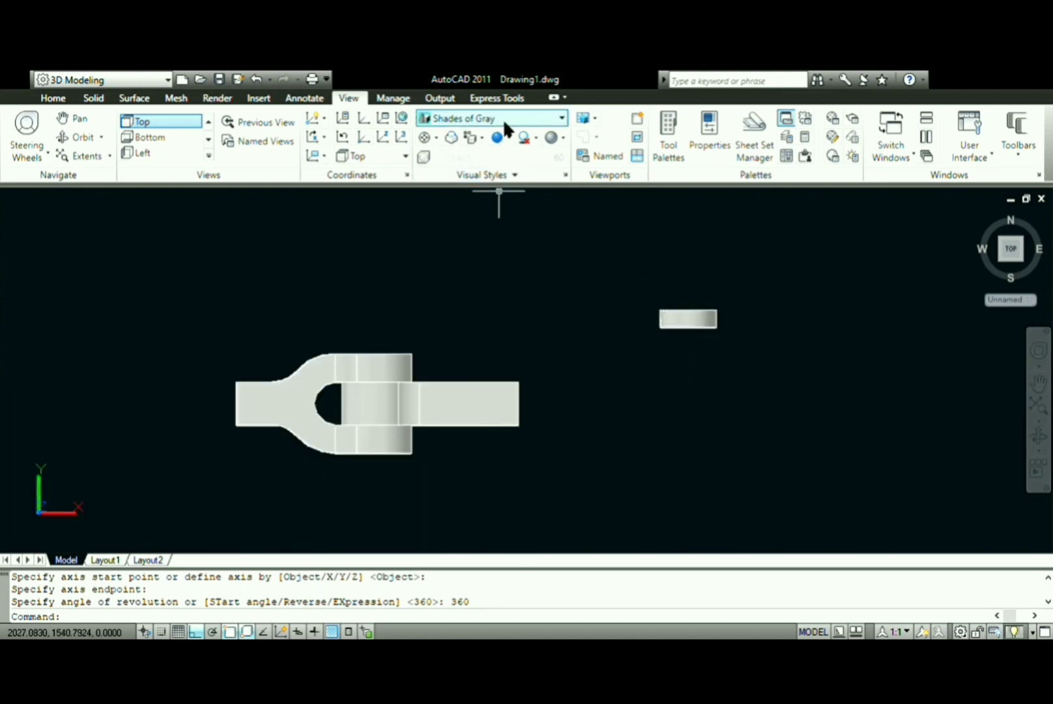
- Switch to wireframe, extrude the radius-3 circle 70 units, and return to Top view
left_click(452, 141)
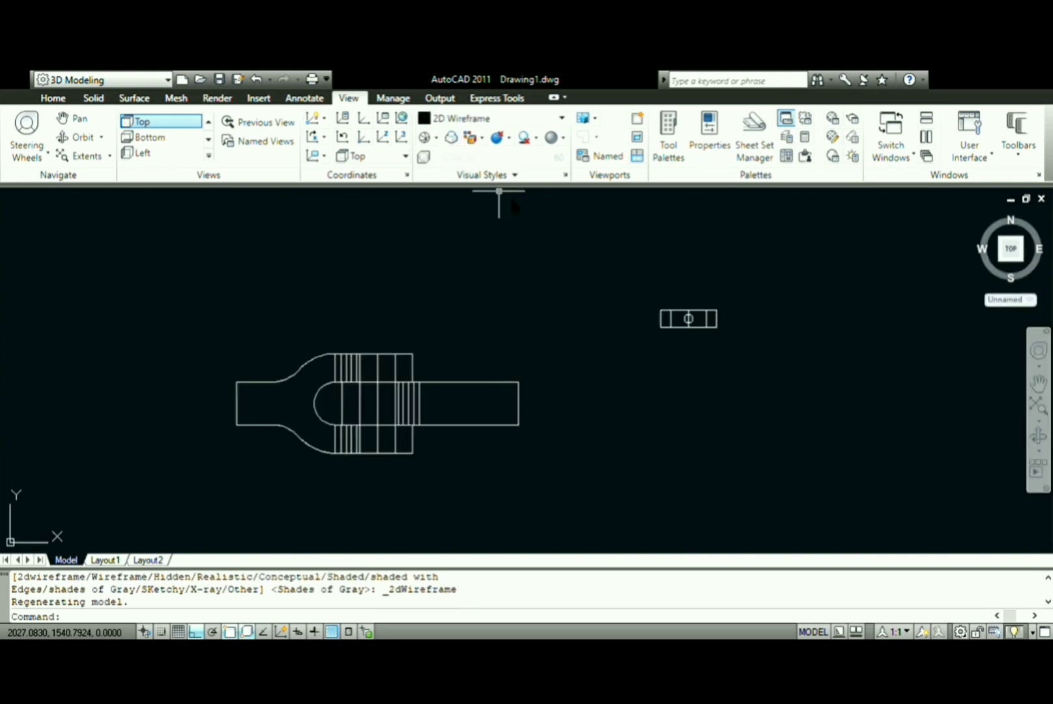
type("ext")
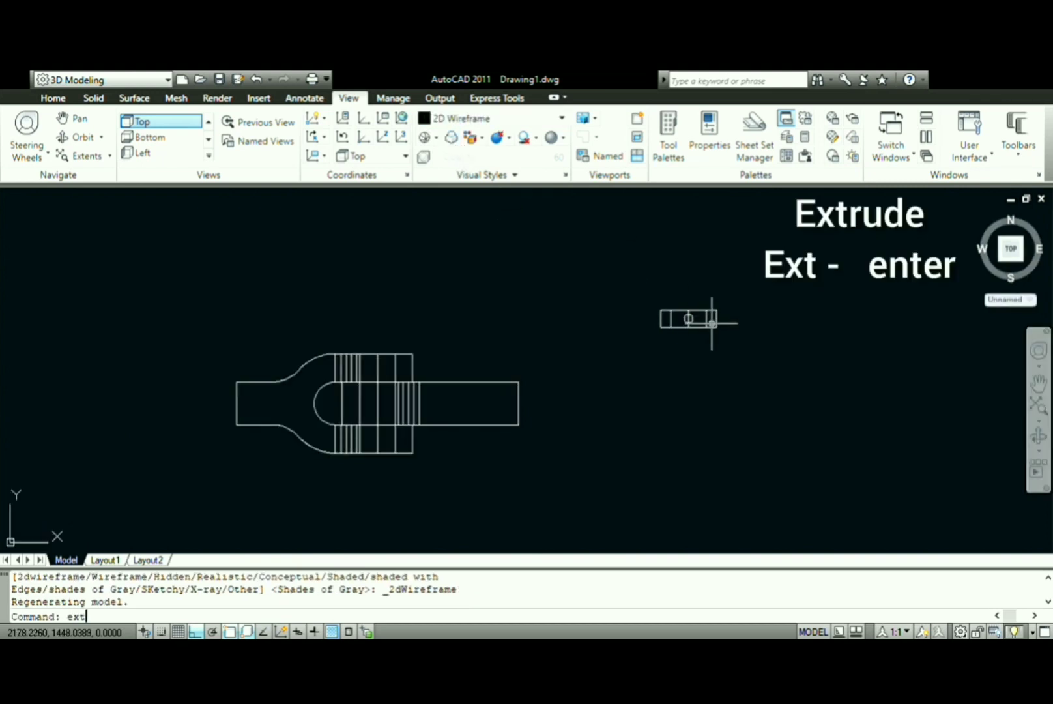
key("Return")
scroll(692, 317, "up", 3)
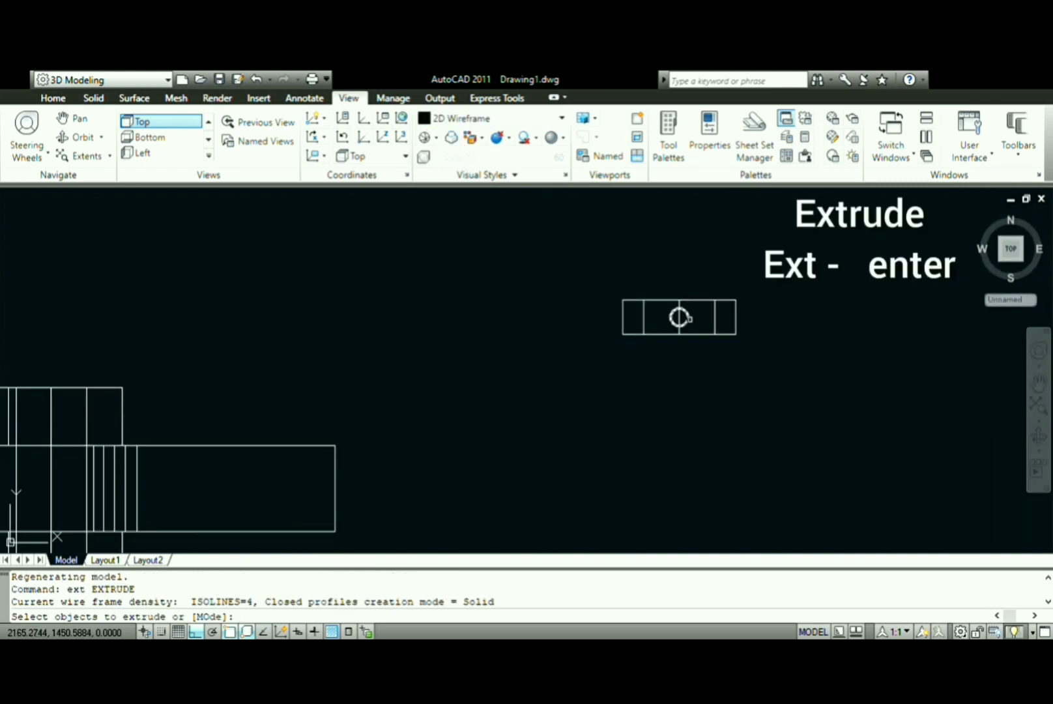
left_click(689, 318)
key("Return")
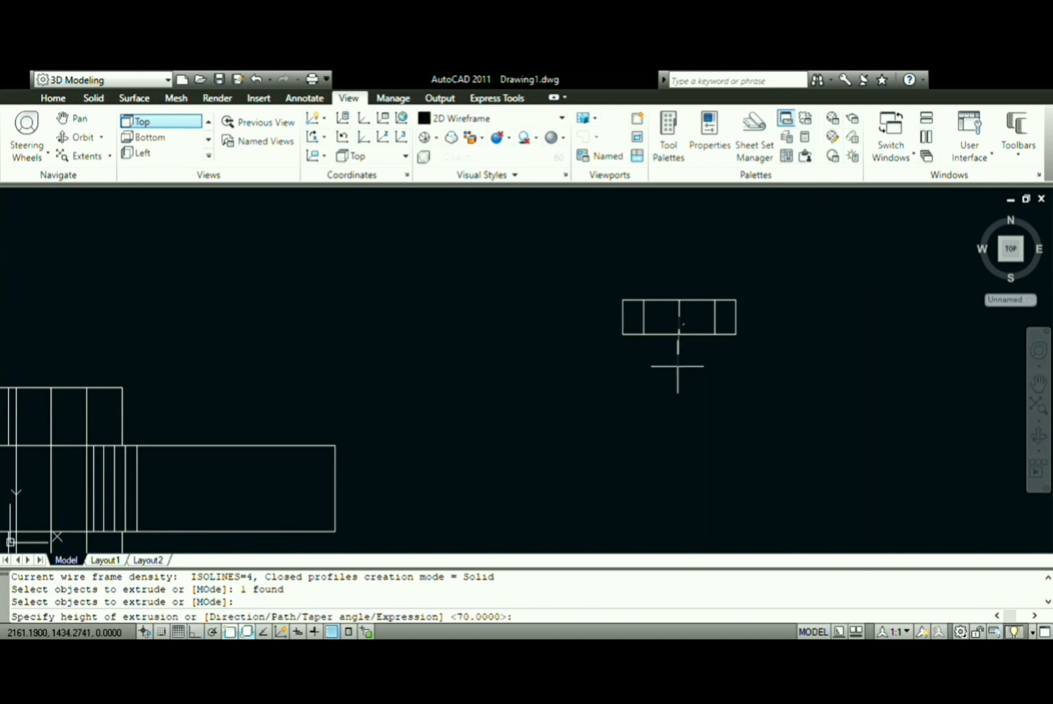
left_click(644, 486)
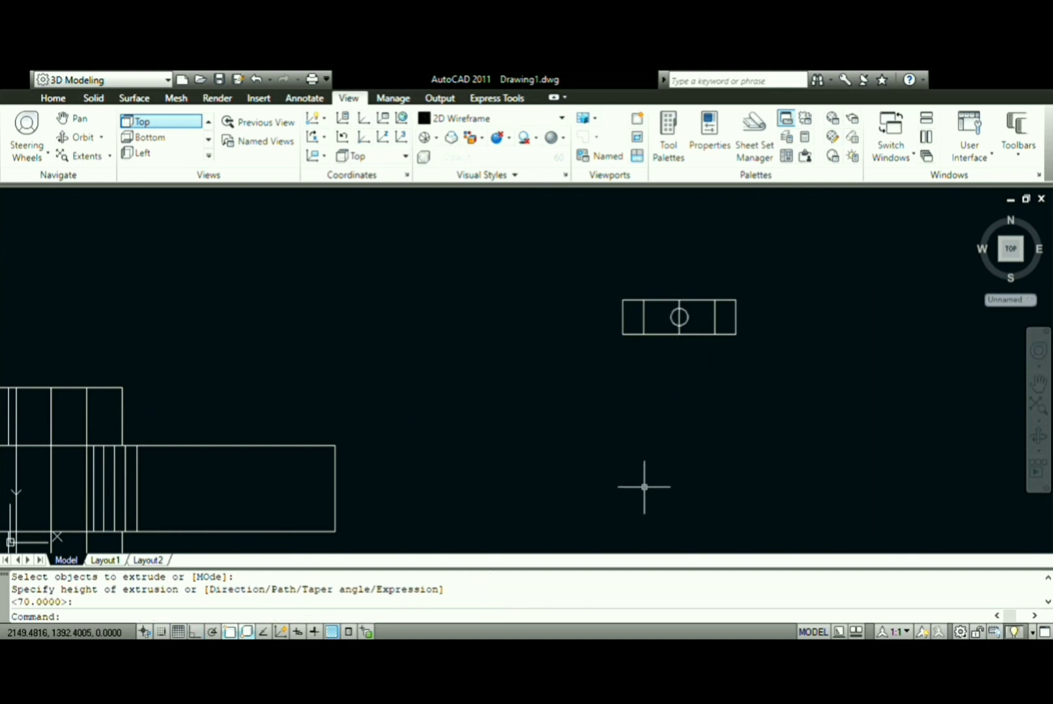
left_click(188, 118)
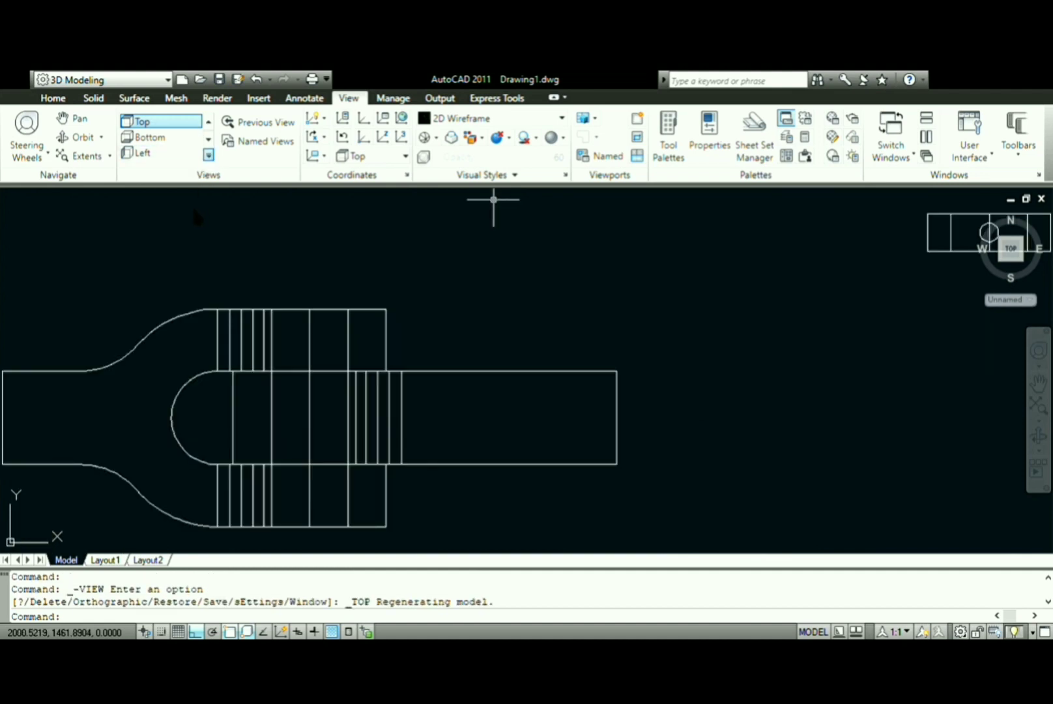
- Draw a guide line from the ring circle's centre straight down
scroll(629, 261, "up", 3)
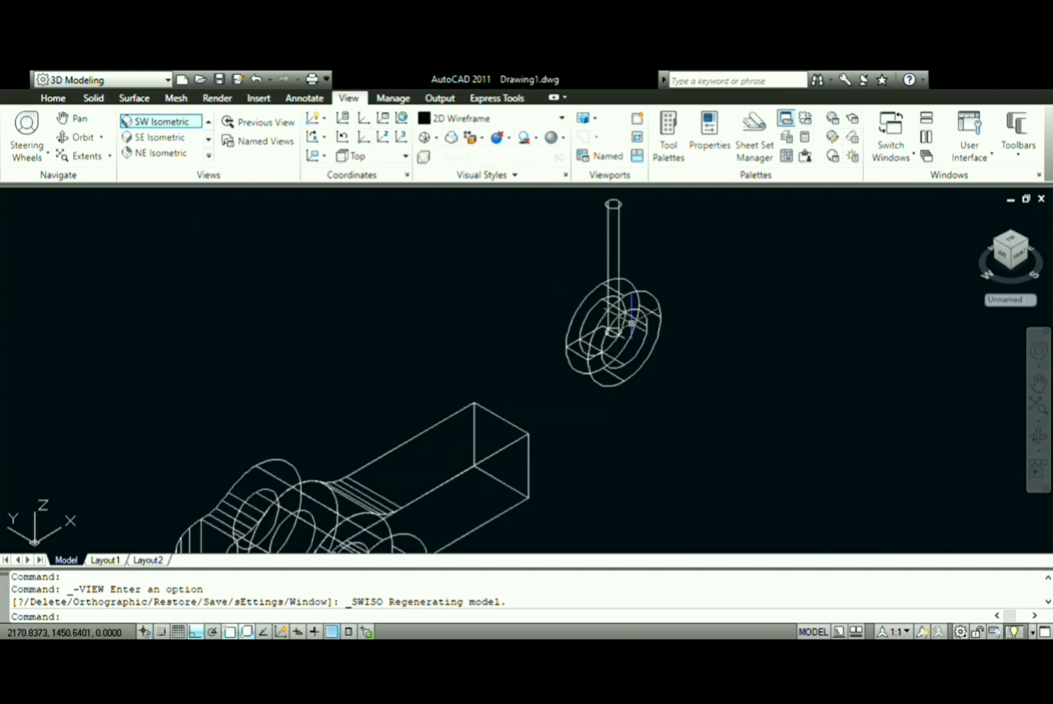
type("l")
key("Return")
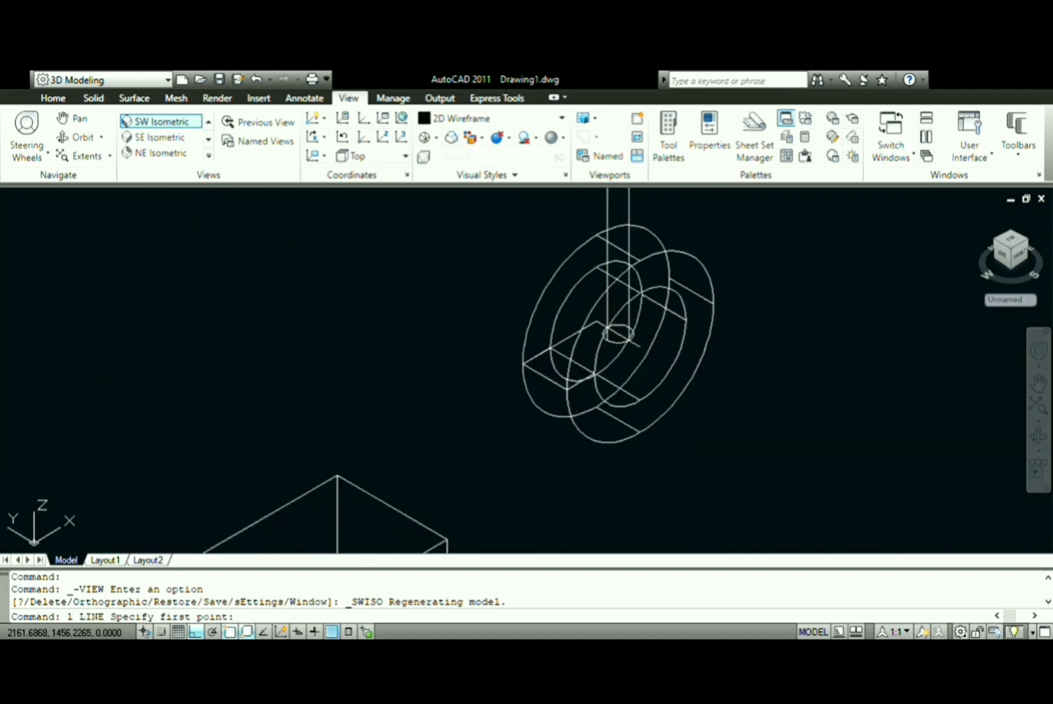
scroll(612, 336, "up", 2)
left_click(616, 334)
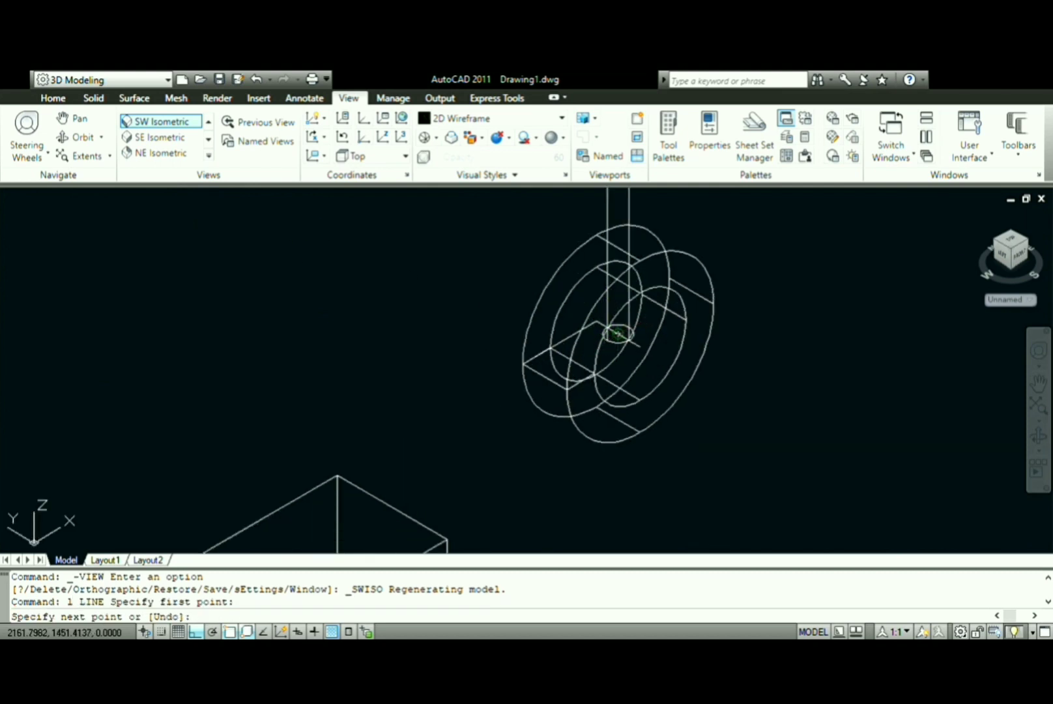
left_click(648, 454)
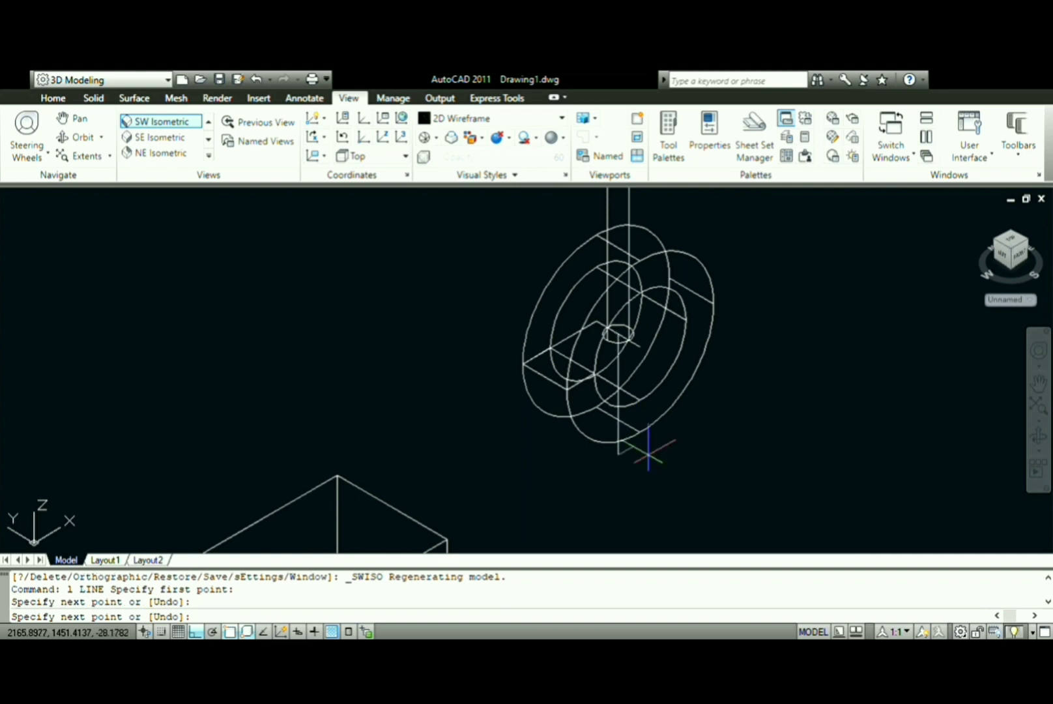
key("Return")
- Move the rod straight down through the ring
scroll(642, 316, "down", 2)
scroll(640, 319, "down", 3)
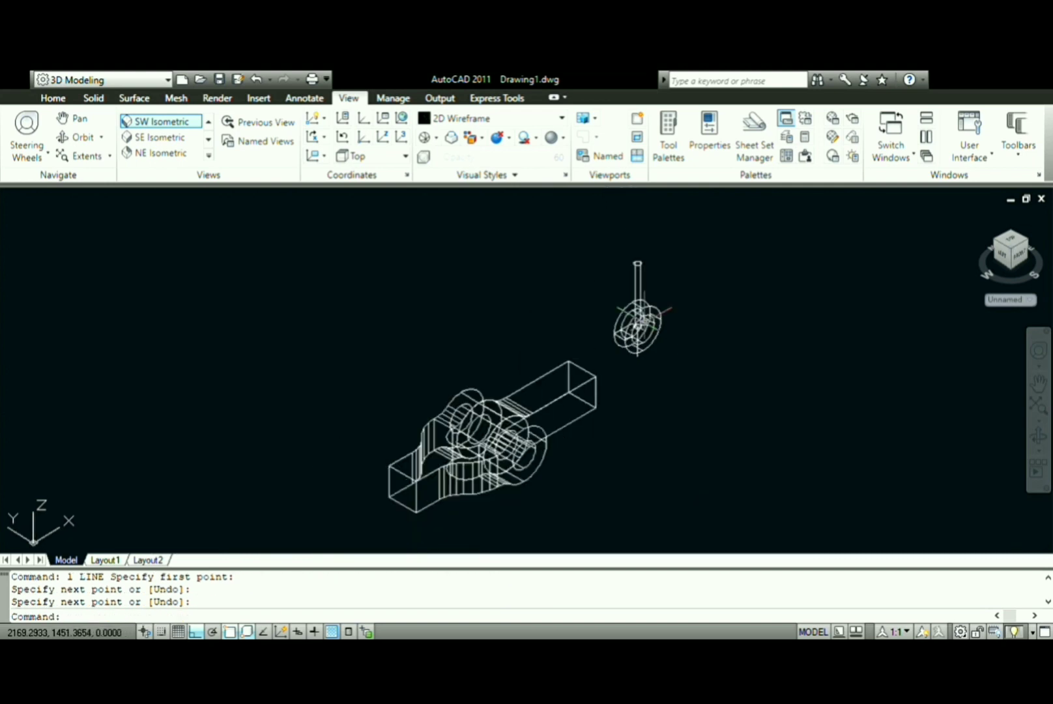
type("m")
key("Return")
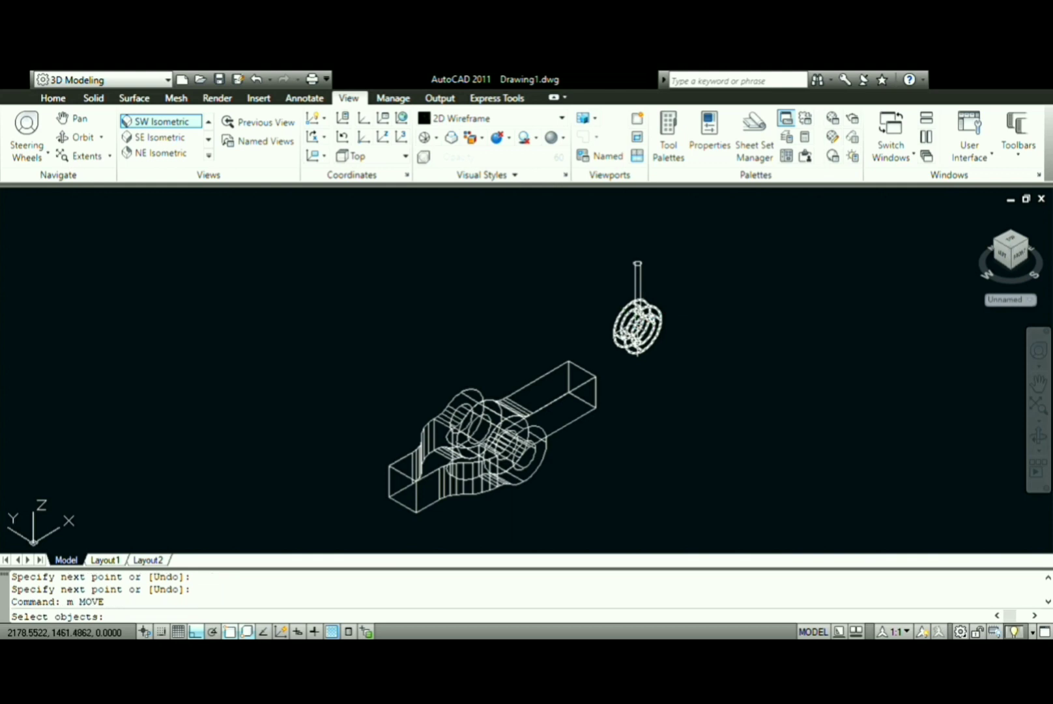
left_click(641, 319)
key("Return")
scroll(638, 320, "up", 3)
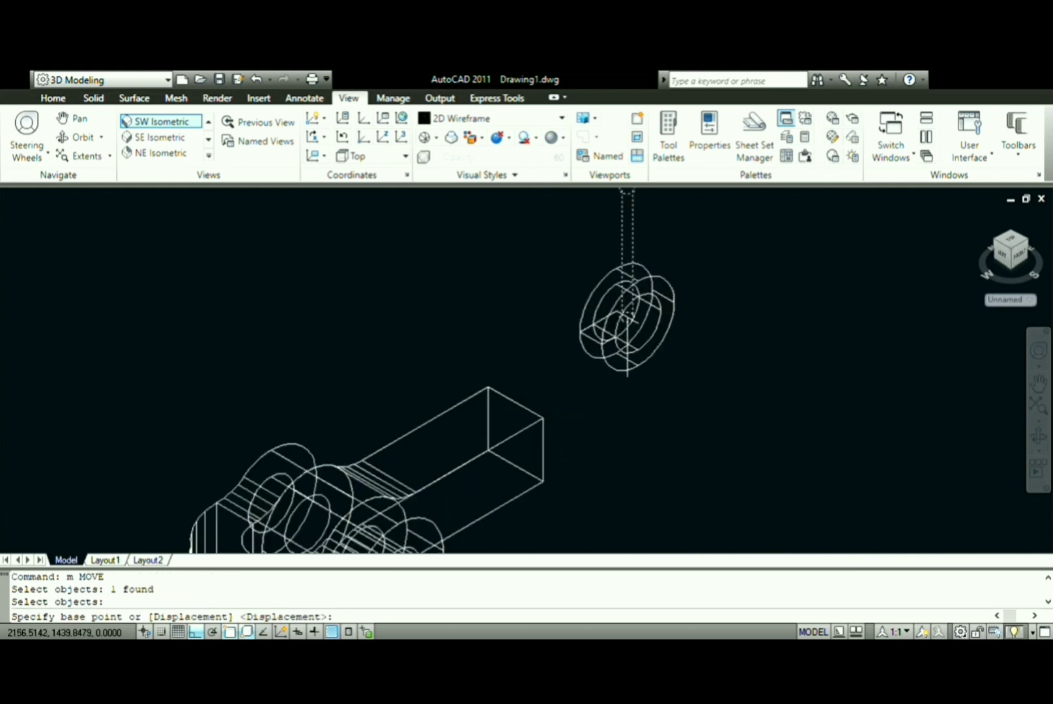
scroll(626, 306, "up", 5)
left_click(591, 281)
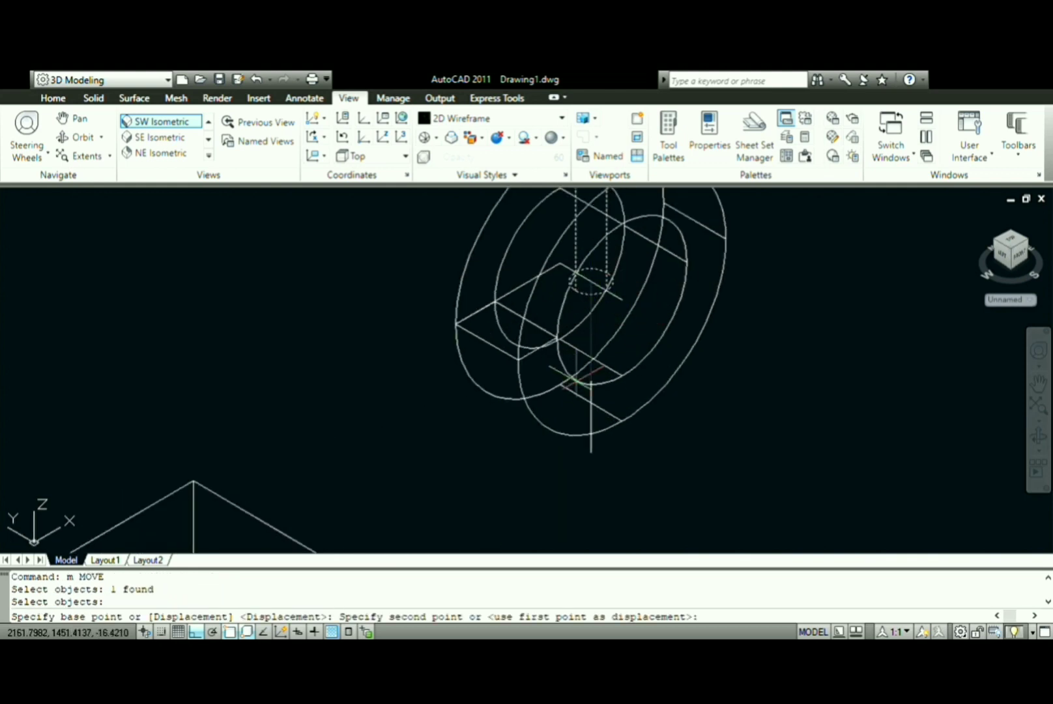
left_click(591, 452)
- Set the visual style to Shades of Gray
key("Return")
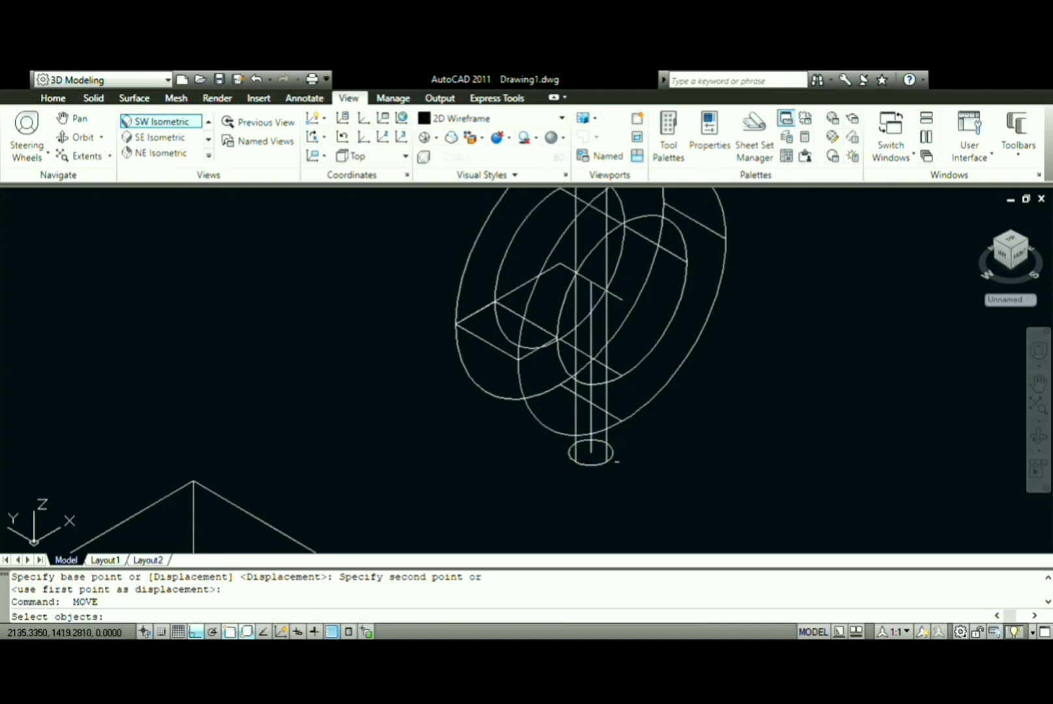
scroll(604, 456, "down", 3)
scroll(615, 457, "down", 2)
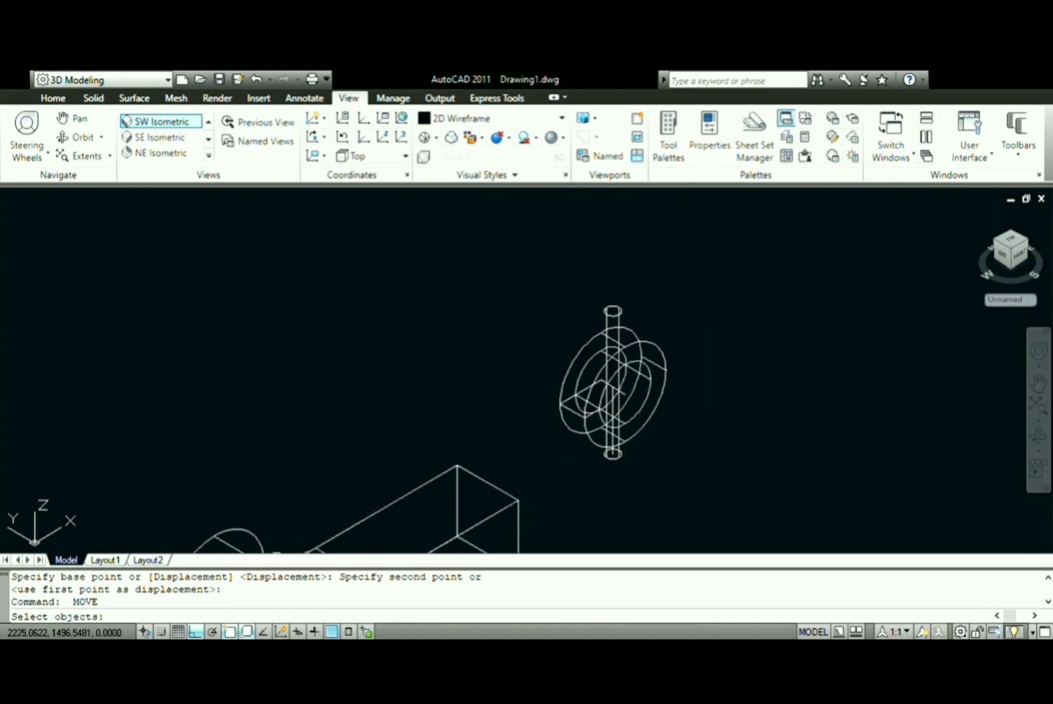
left_click(566, 220)
type("subtr")
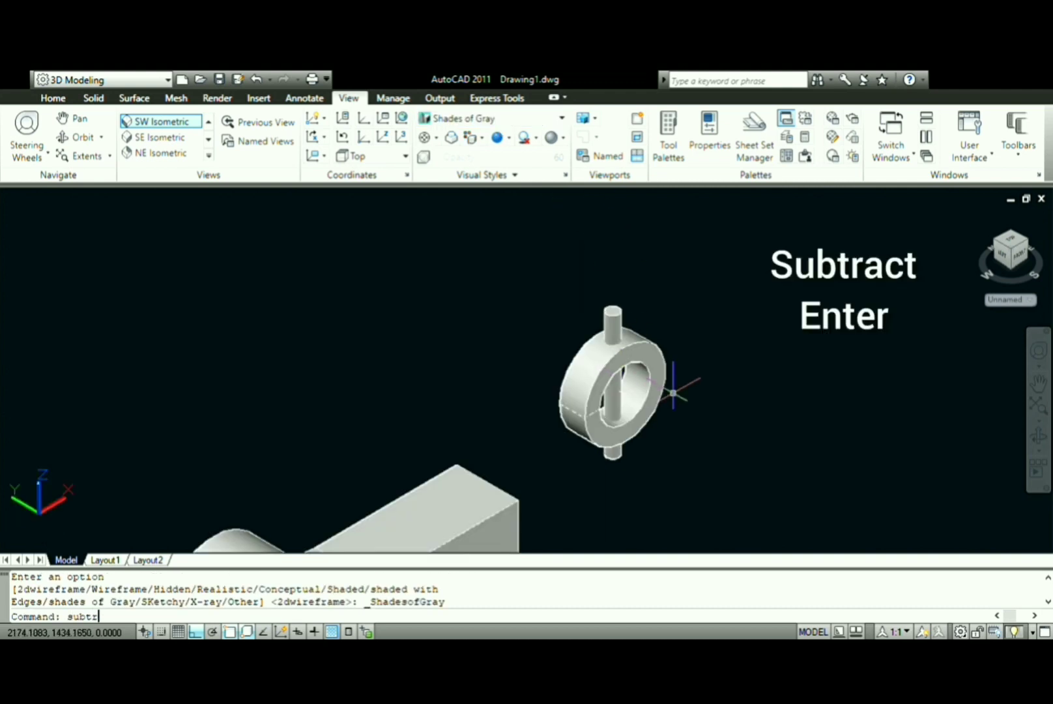
- Subtract the rod from the ring, leaving a cross hole in the collar
type("act")
key("Return")
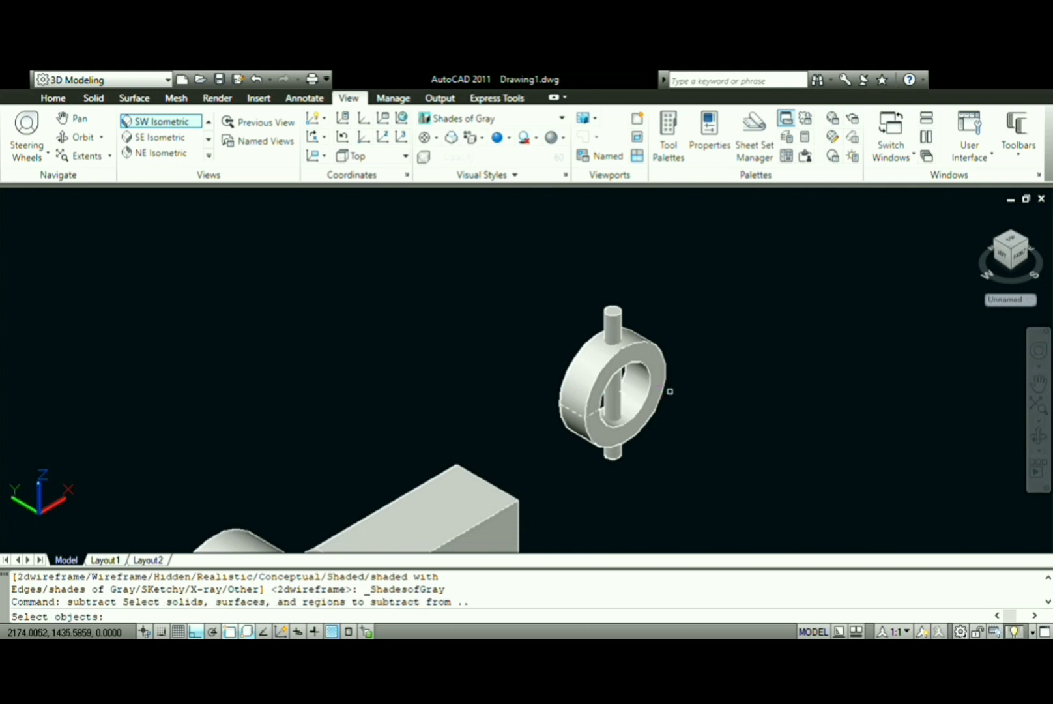
left_click(644, 347)
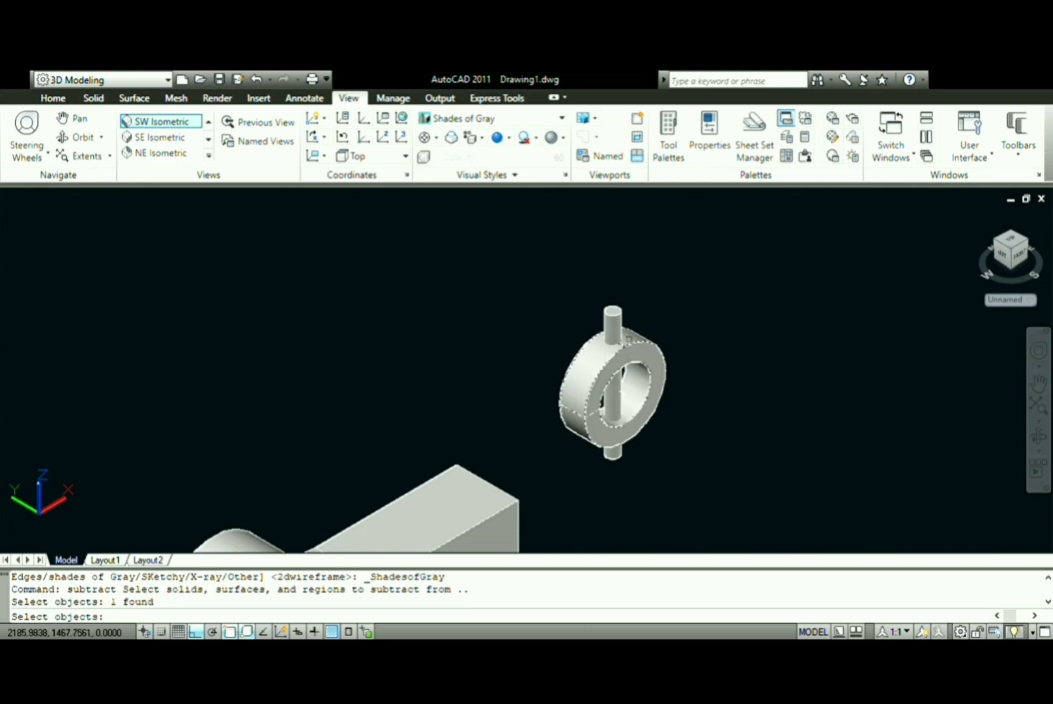
key("Return")
left_click(611, 318)
key("Return")
scroll(743, 354, "down", 2)
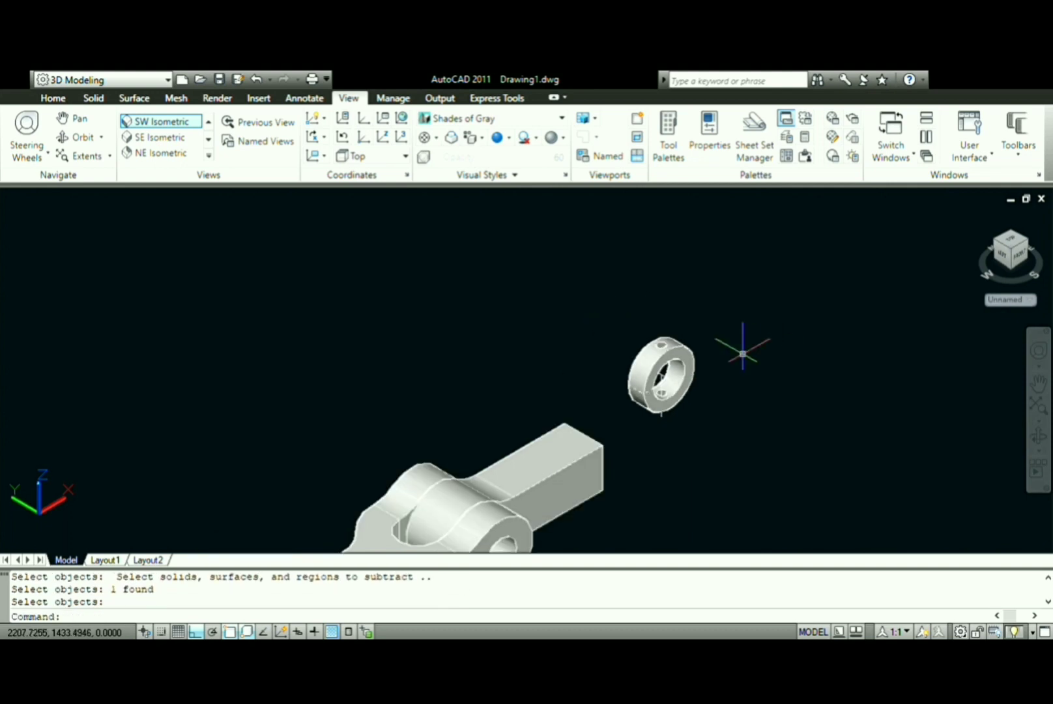
scroll(743, 354, "down", 2)
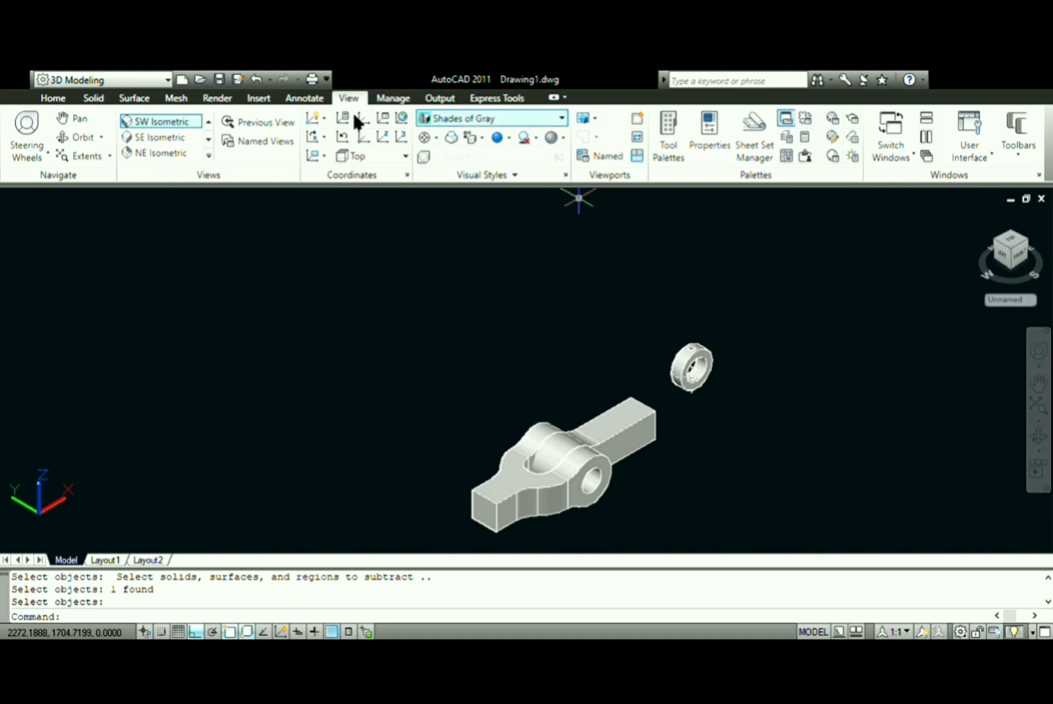
left_click(208, 118)
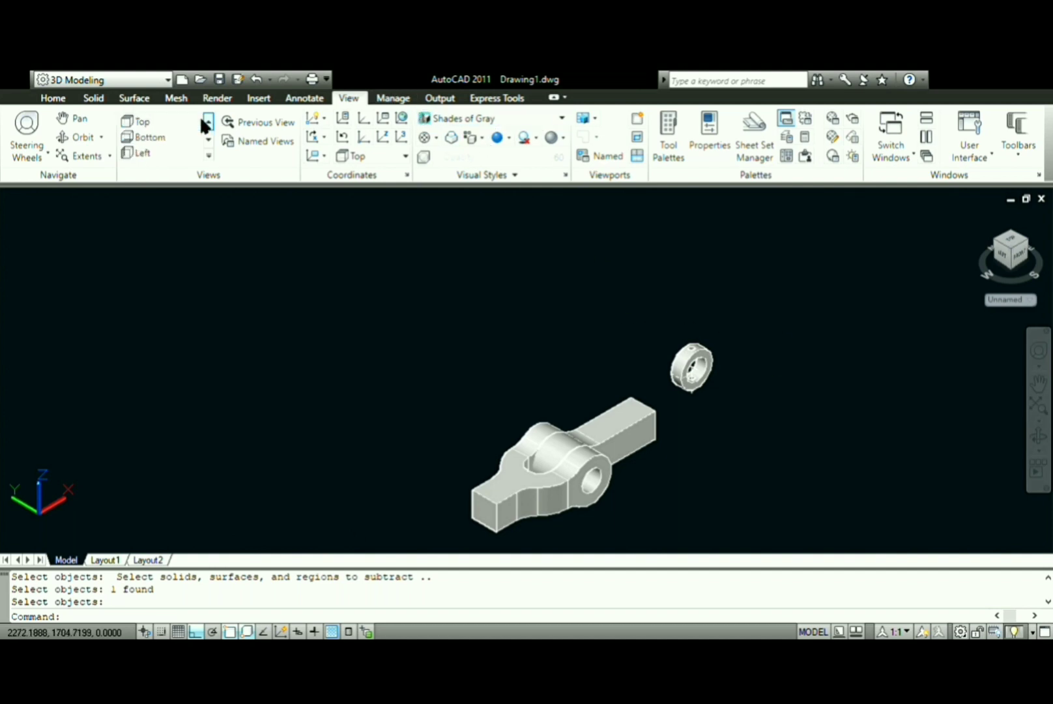
- In Top view, start the pin outline with 98 and 12.5 line segments
left_click(171, 121)
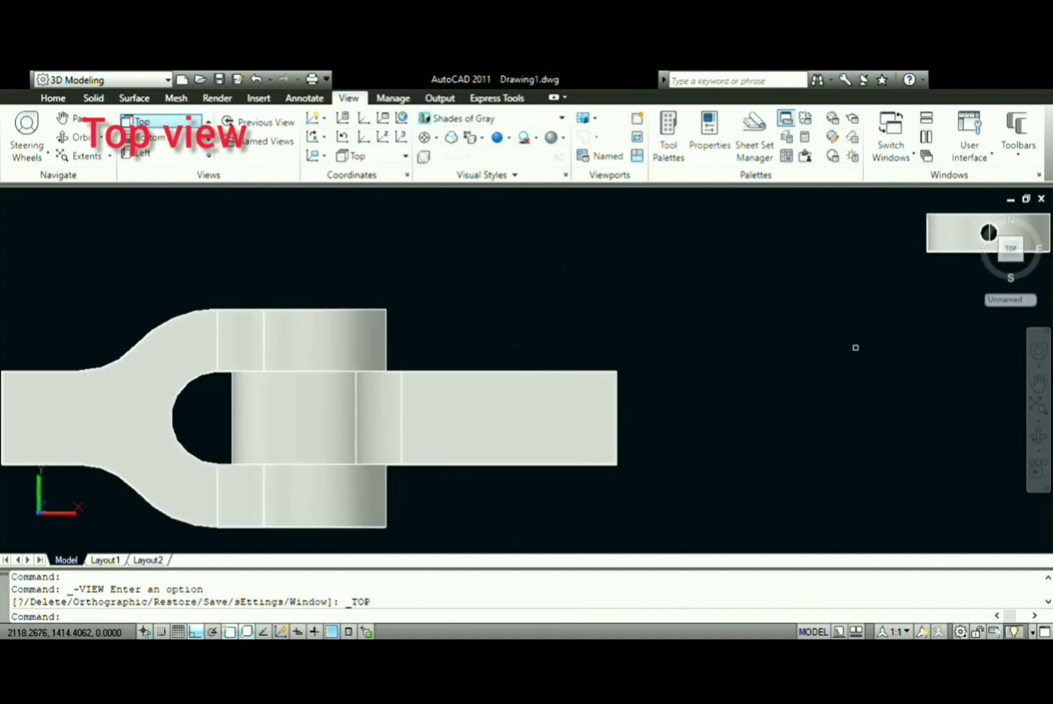
type("l")
key("Return")
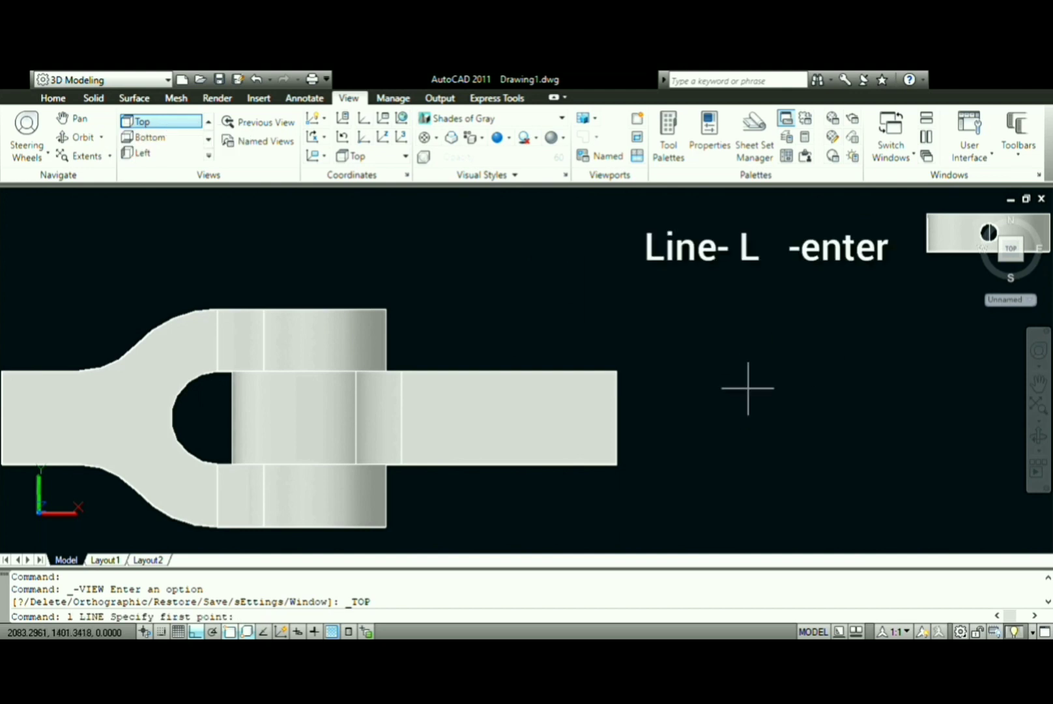
left_click(748, 388)
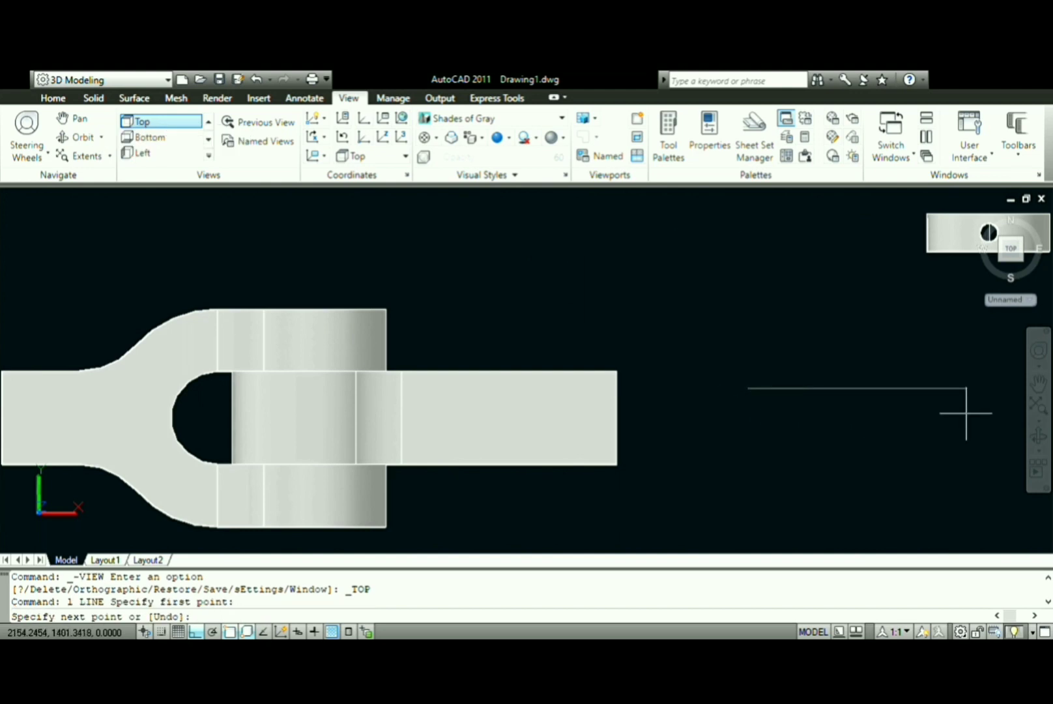
type("98")
key("Return")
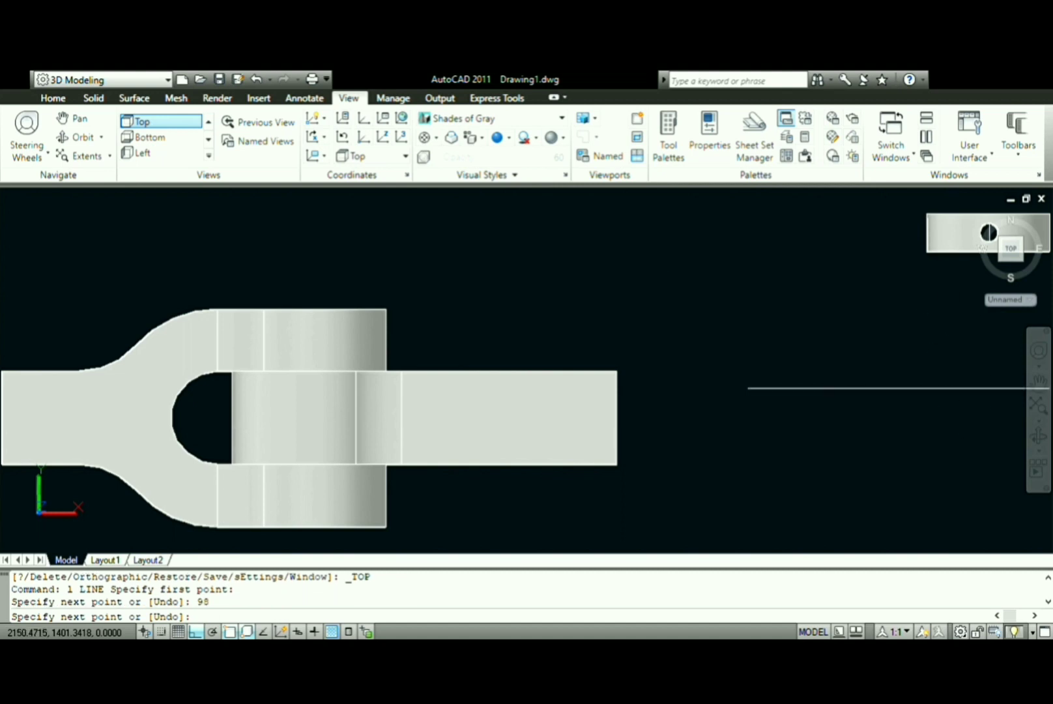
scroll(957, 332, "down", 2)
type("12.")
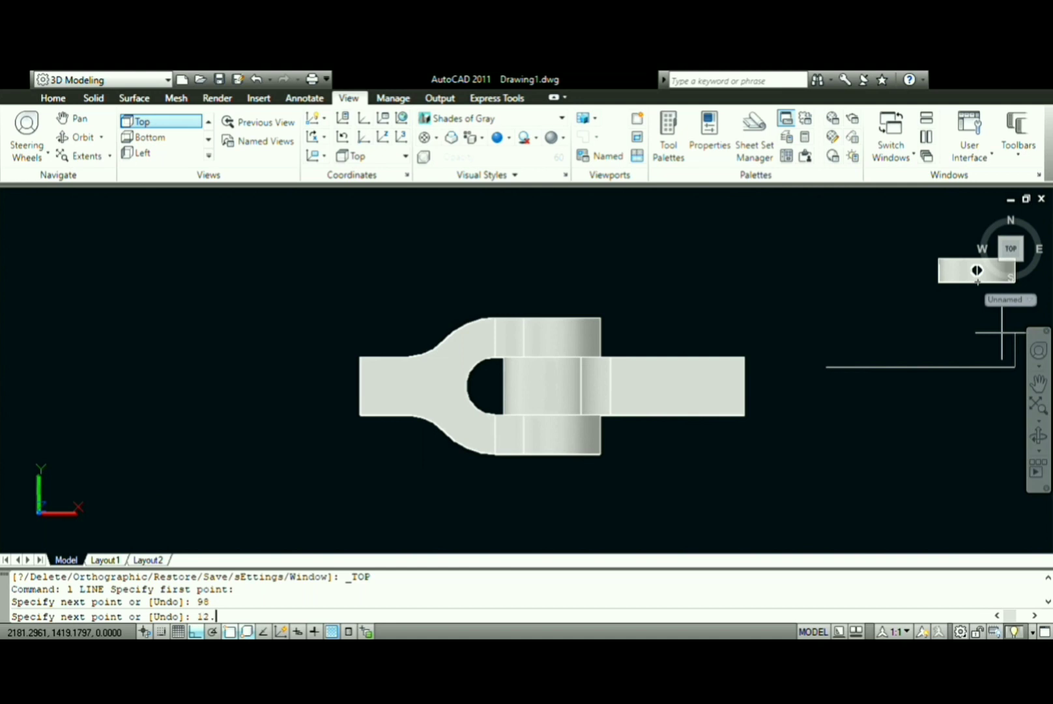
type("5")
key("Return")
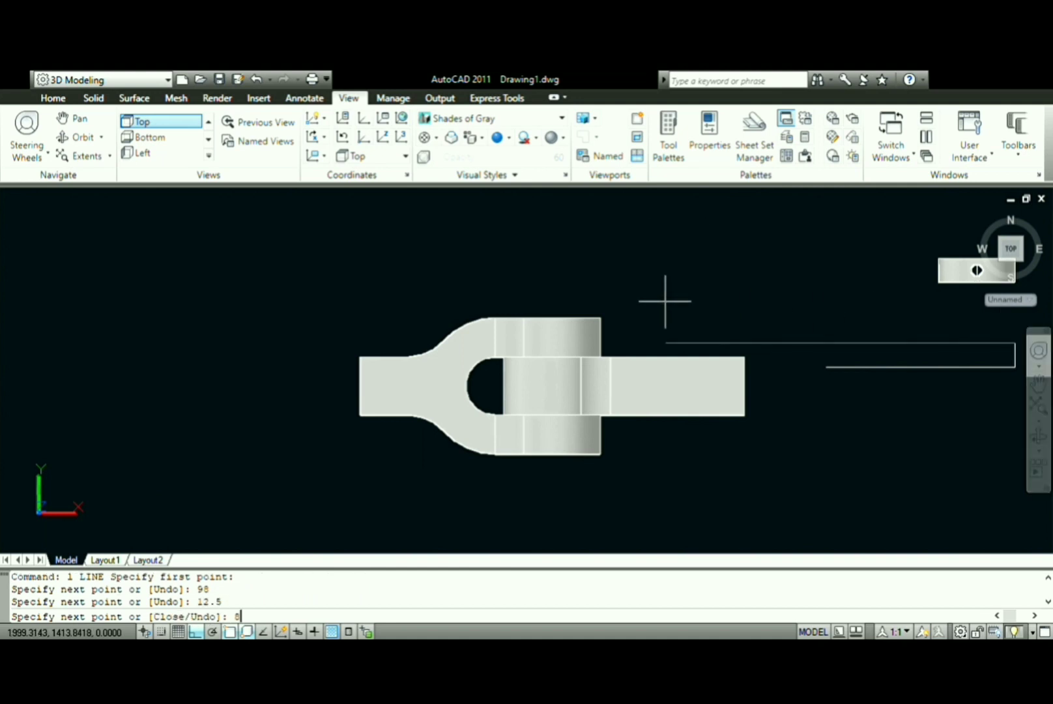
type("6")
- Continue the outline with 86, 7.5, 12 and 20 segments, then close it
key("Return")
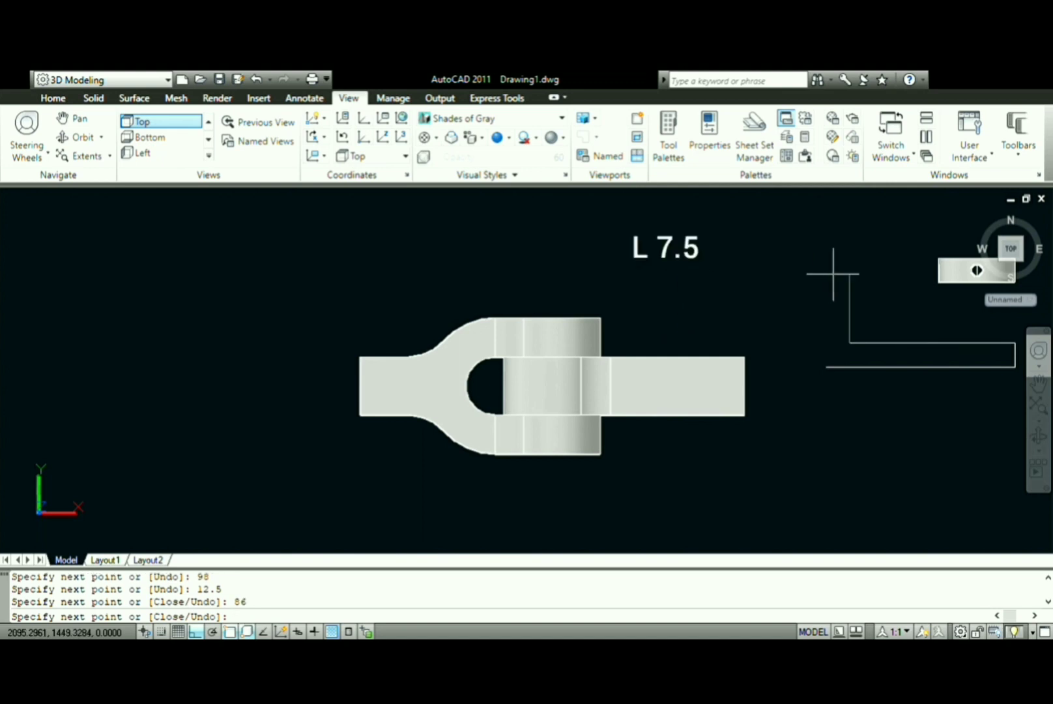
type("7.5")
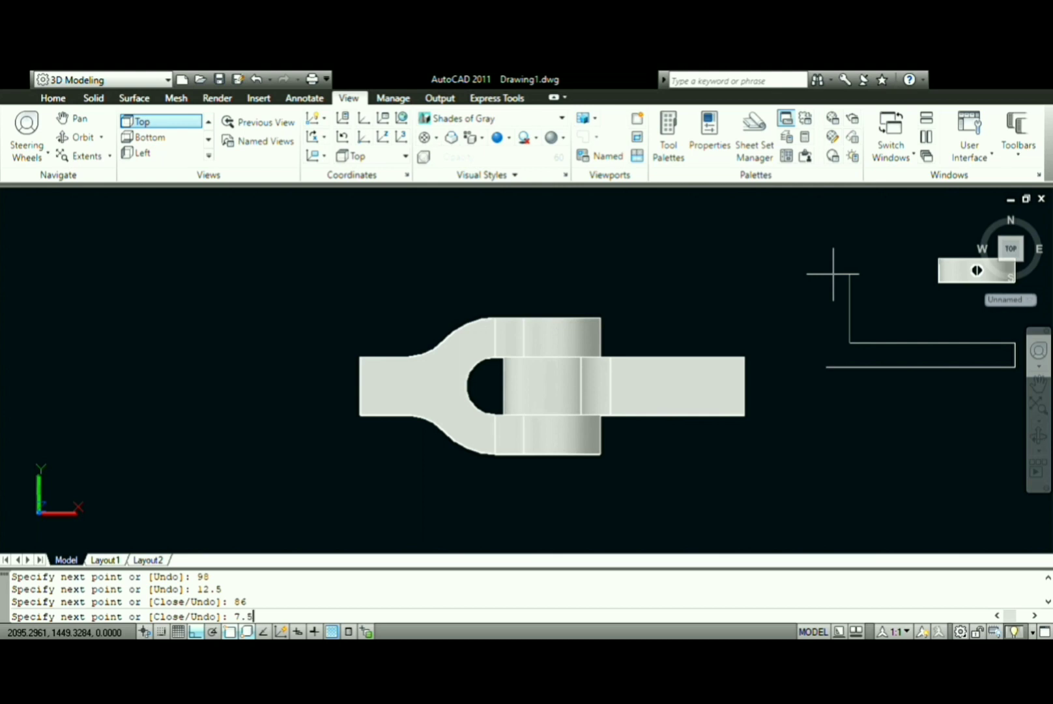
key("Return")
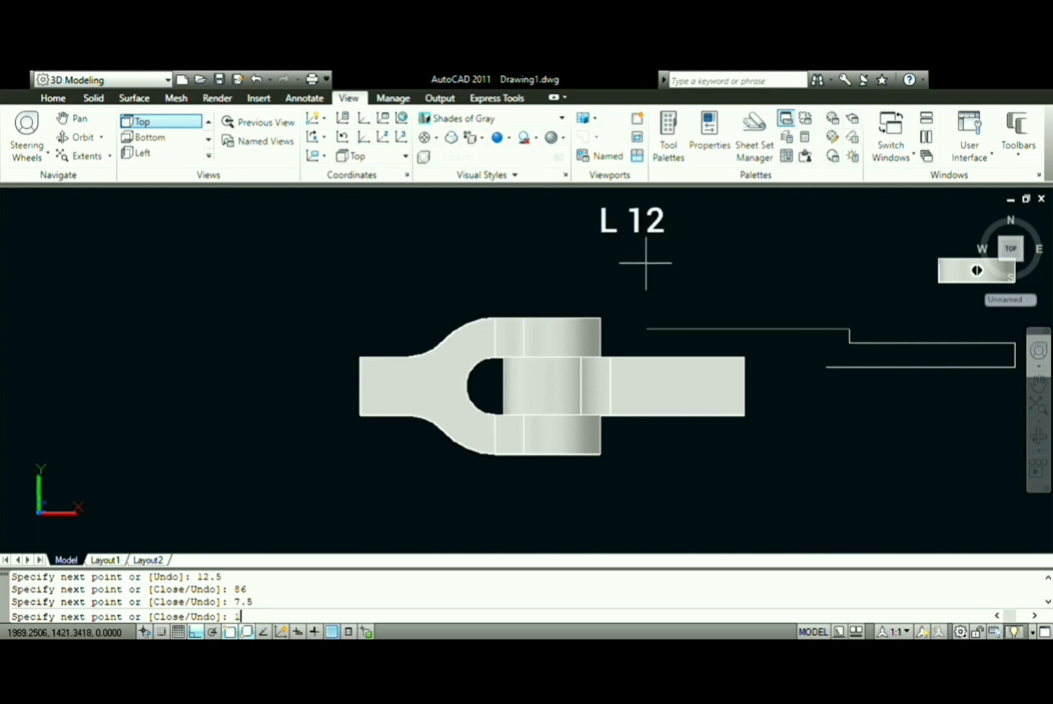
key("Return")
type("2")
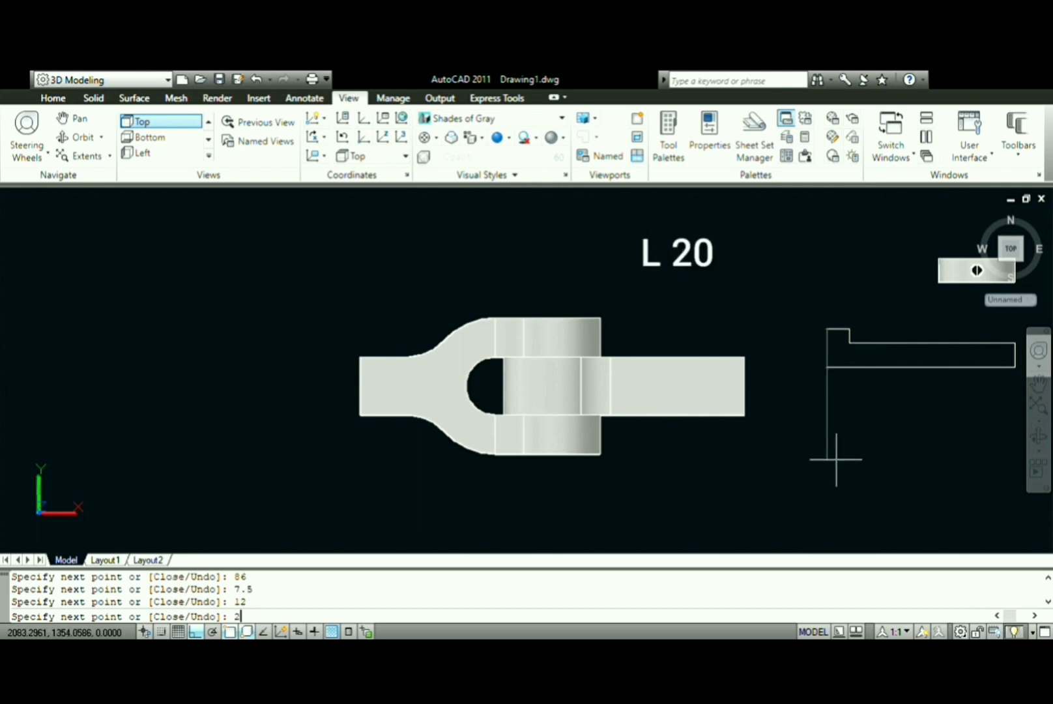
type("0")
key("Return")
key("Return")
type("bo")
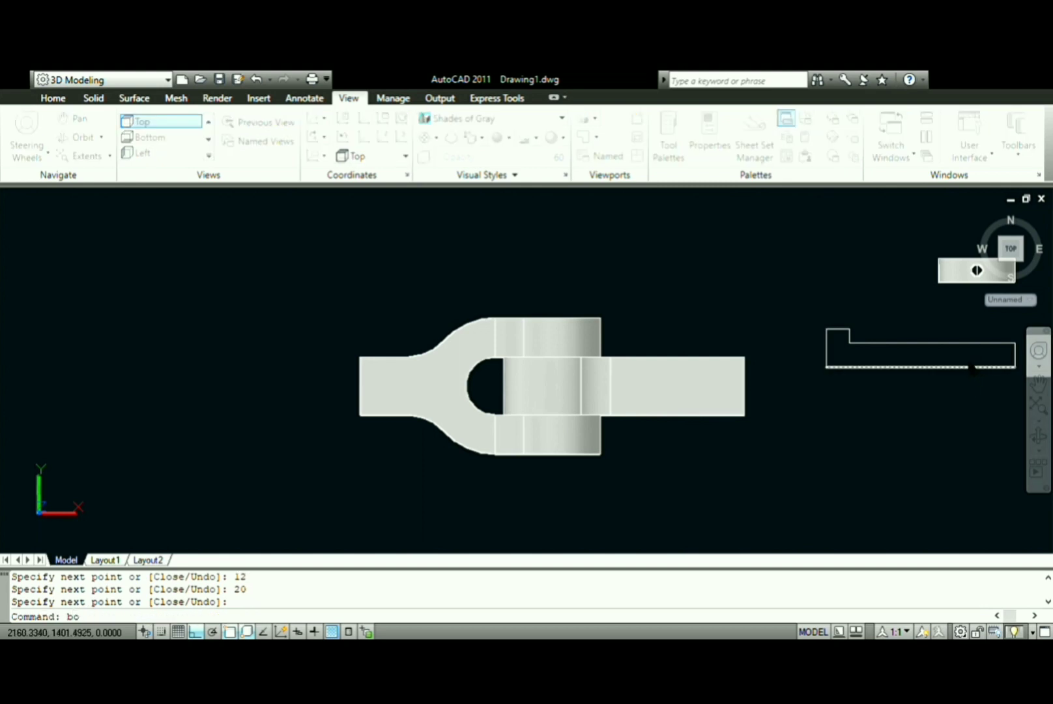
- Turn the outline into a closed boundary polyline and pan so everything fits
key("Return")
left_click(939, 351)
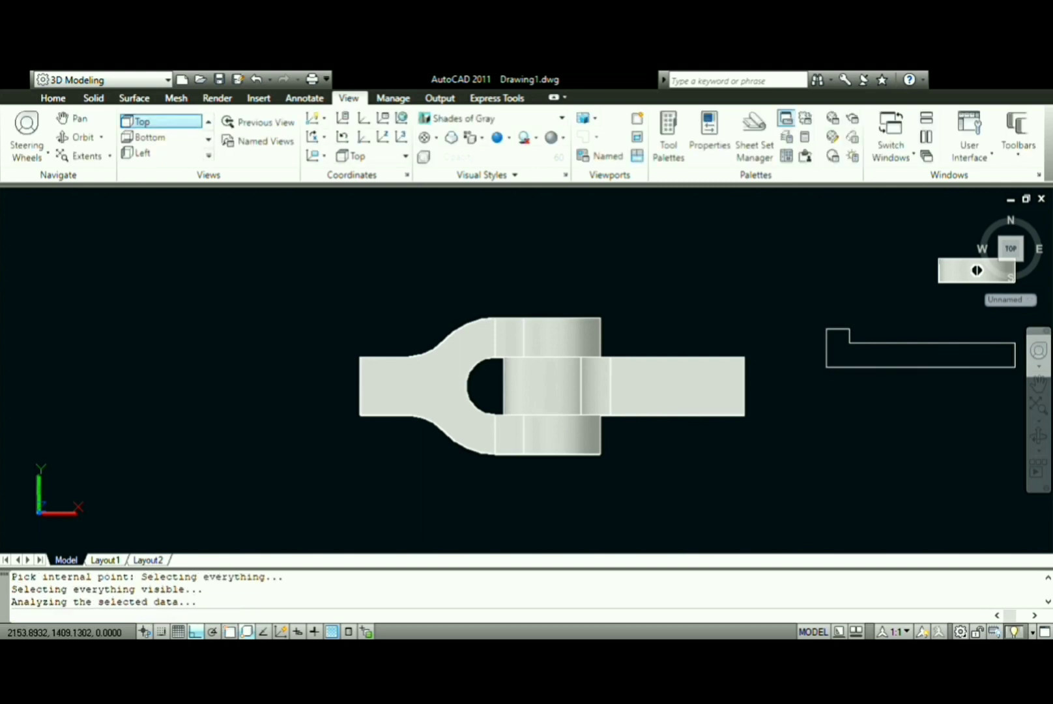
key("Return")
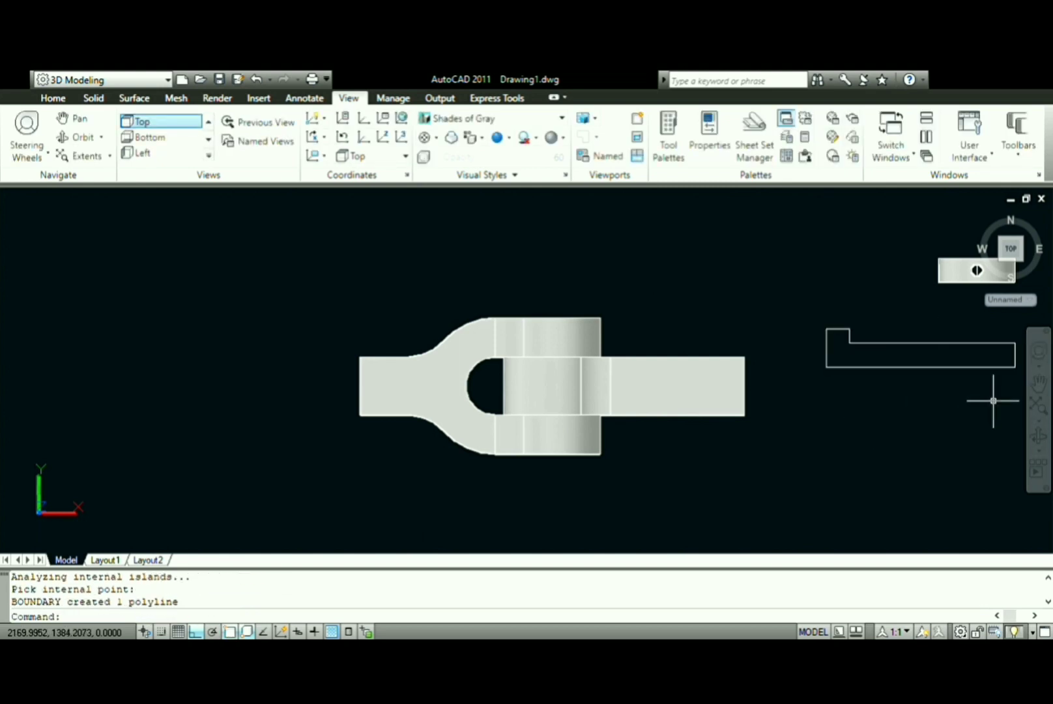
scroll(989, 398, "up", 2)
scroll(957, 404, "down", 2)
middle_click_drag(956, 404, 777, 388)
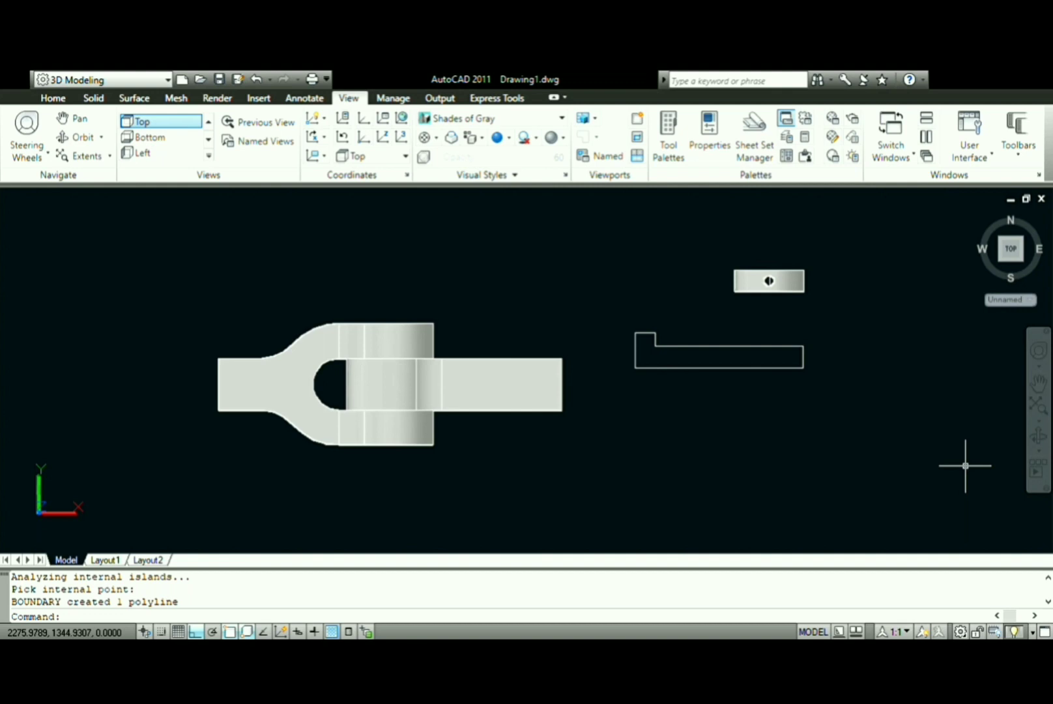
- Draw a radius 3 circle near the outline's end and extrude it 45 tall
type("c")
key("Return")
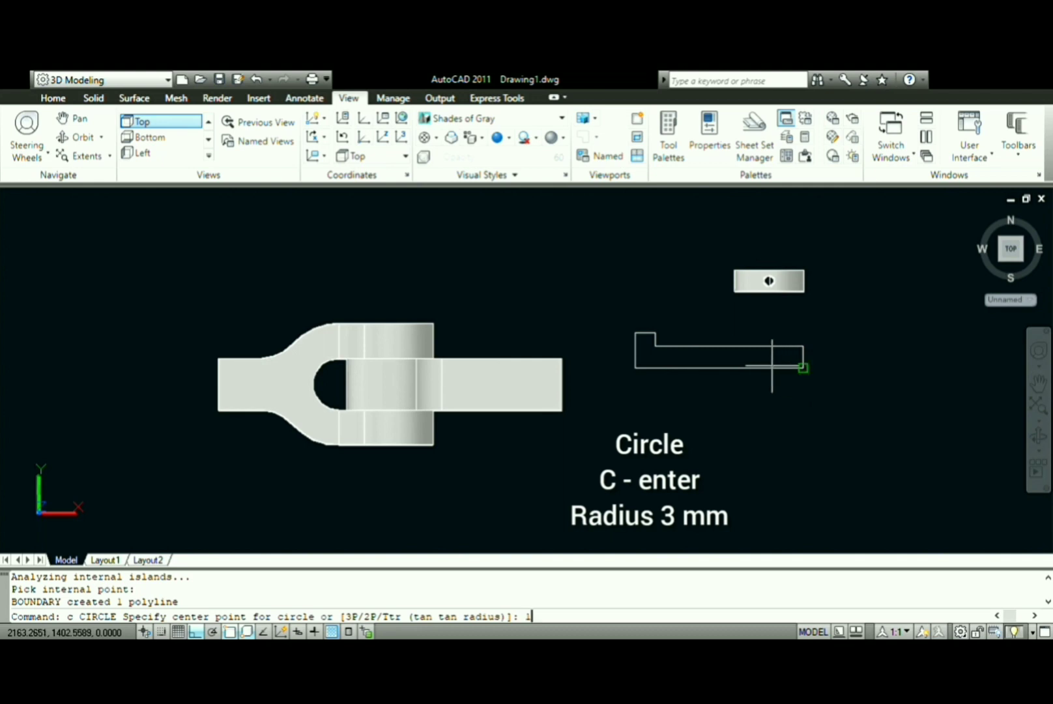
key("Return")
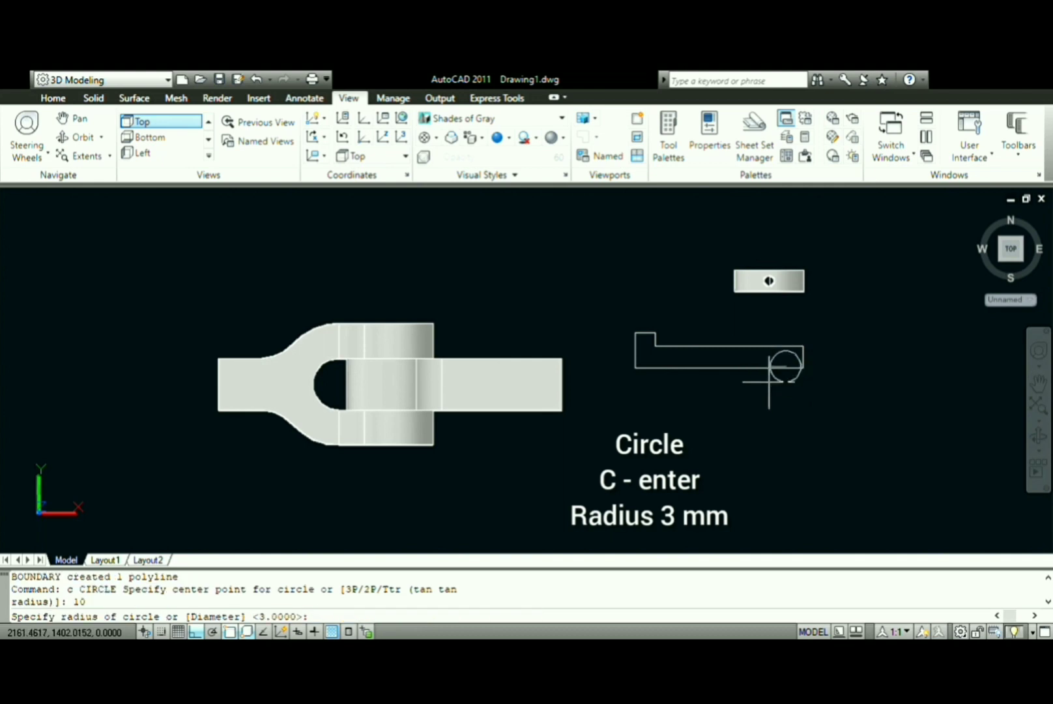
type("3")
key("Return")
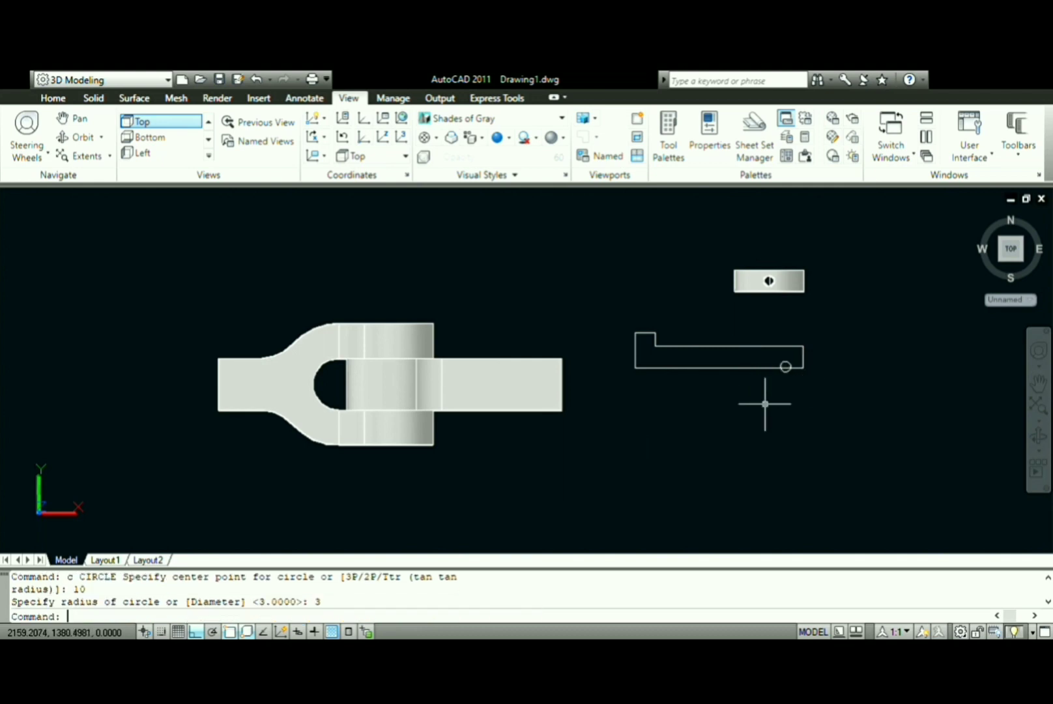
type("ext")
key("Return")
left_click(785, 367)
key("Return")
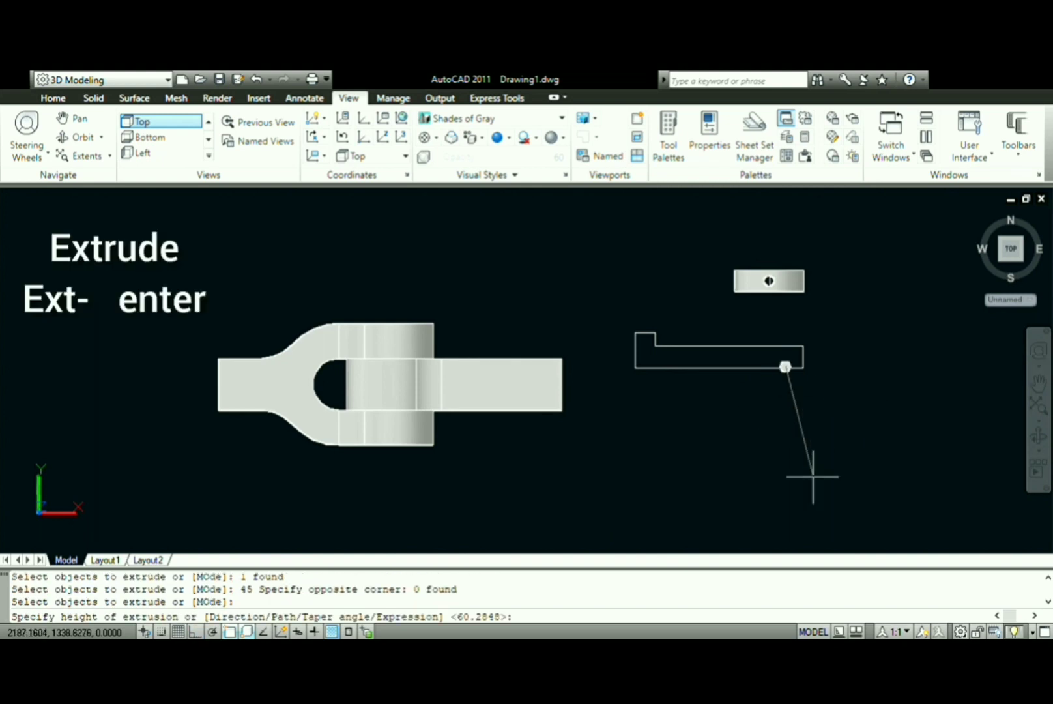
key("Return")
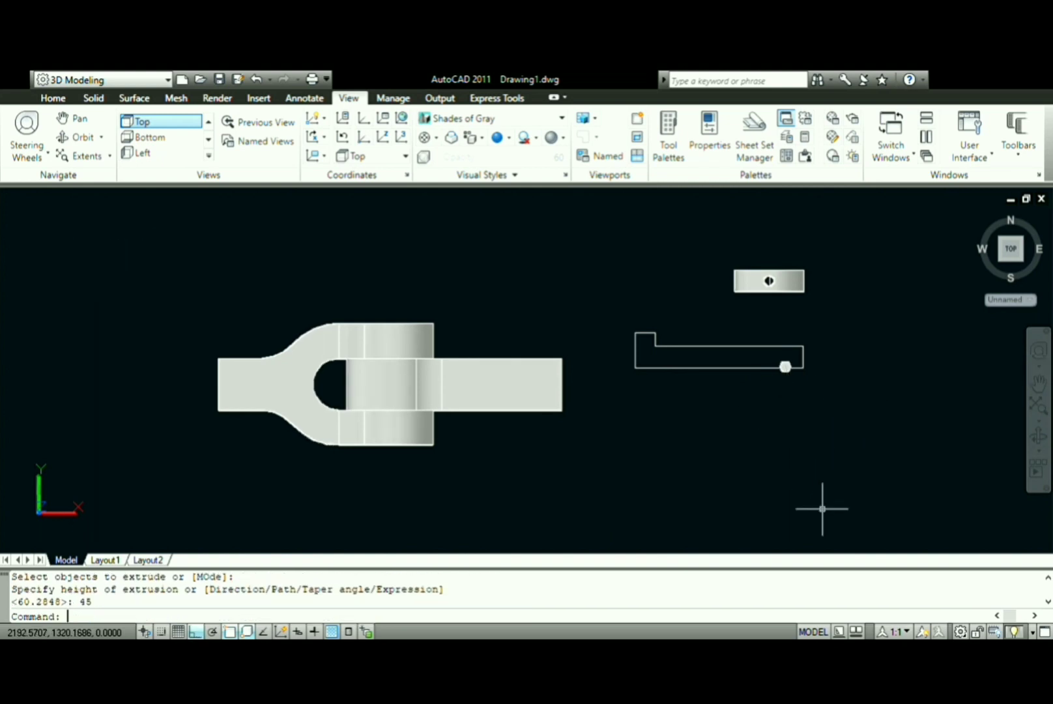
- Revolve the pin outline 360° about its bottom edge into a solid
type("e")
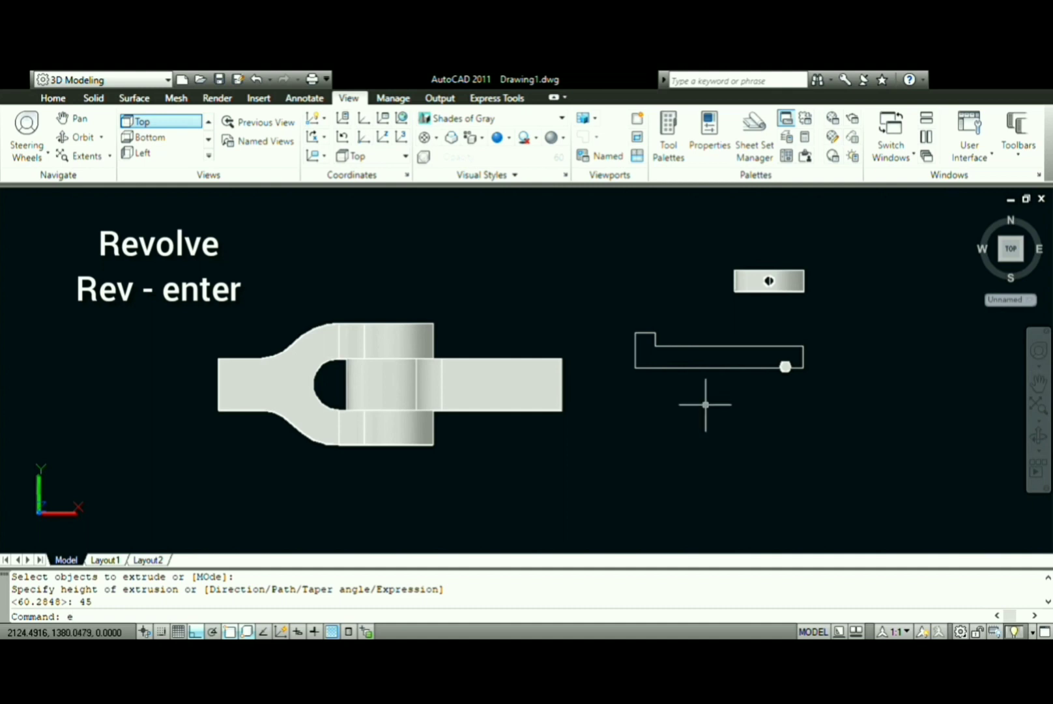
key("Escape")
type("rev")
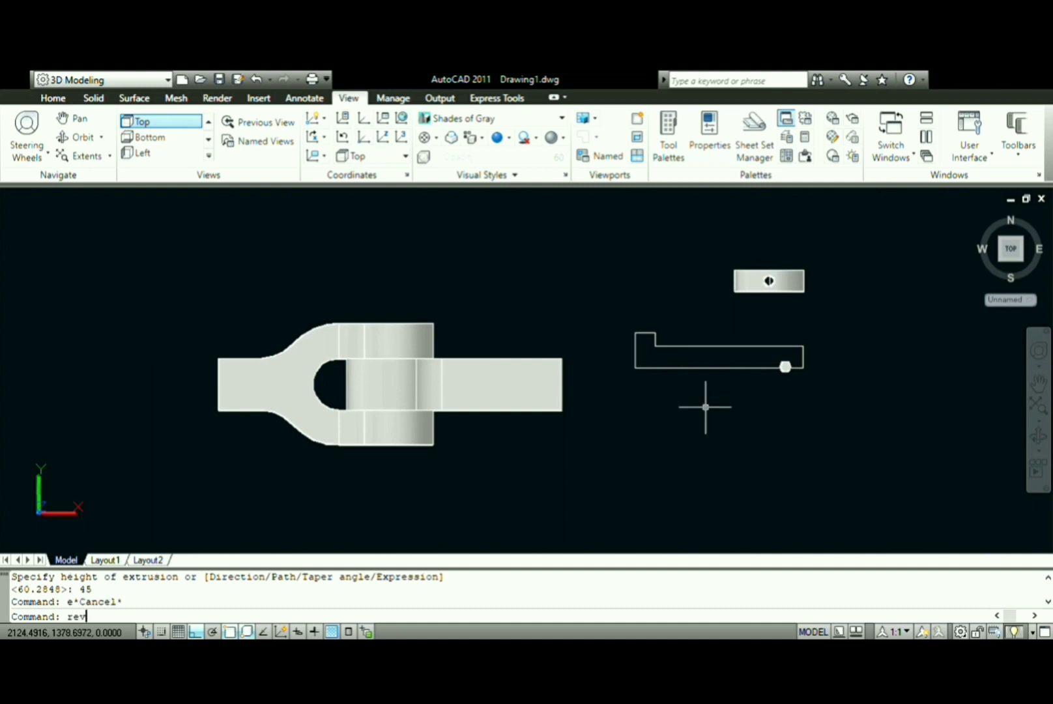
key("Return")
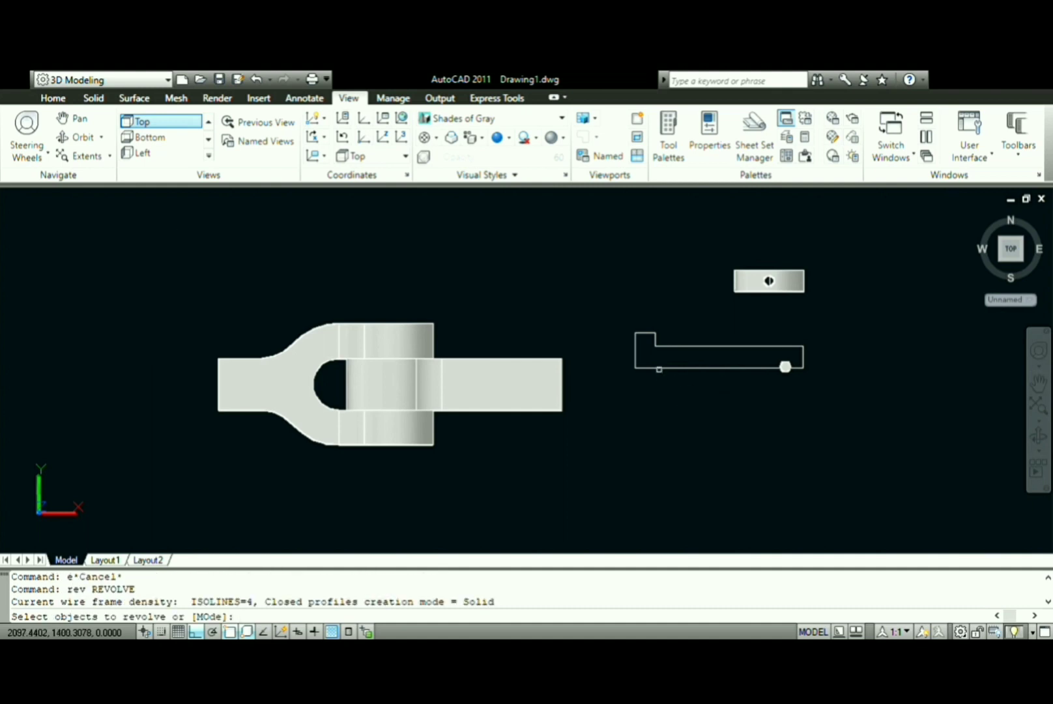
left_click(660, 368)
key("Return")
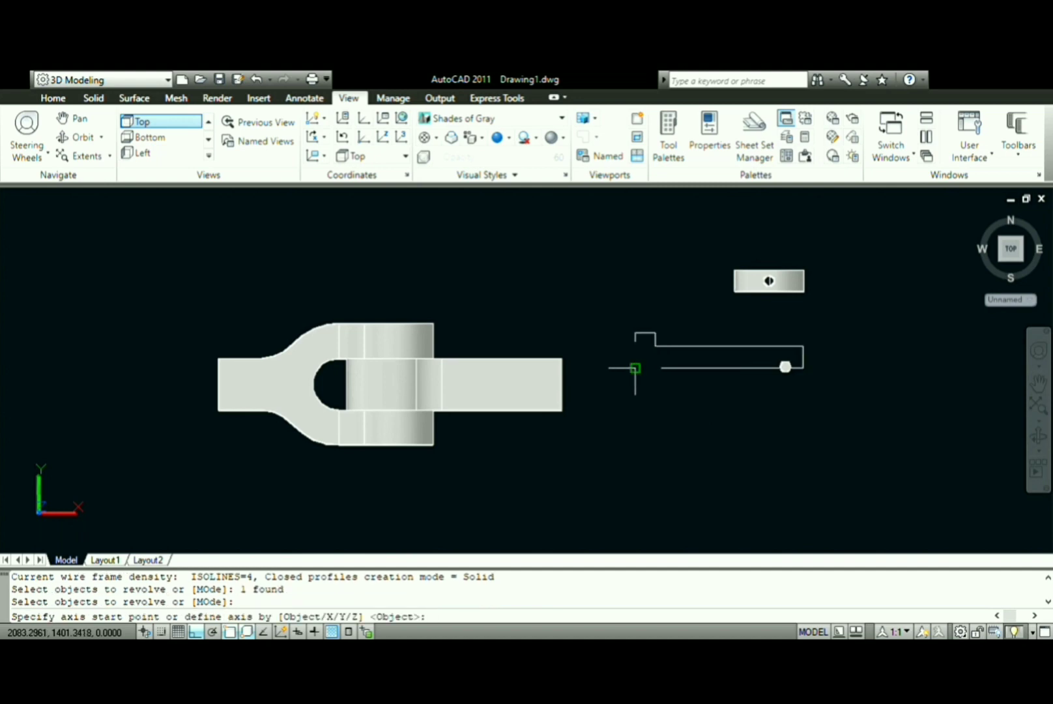
left_click(635, 368)
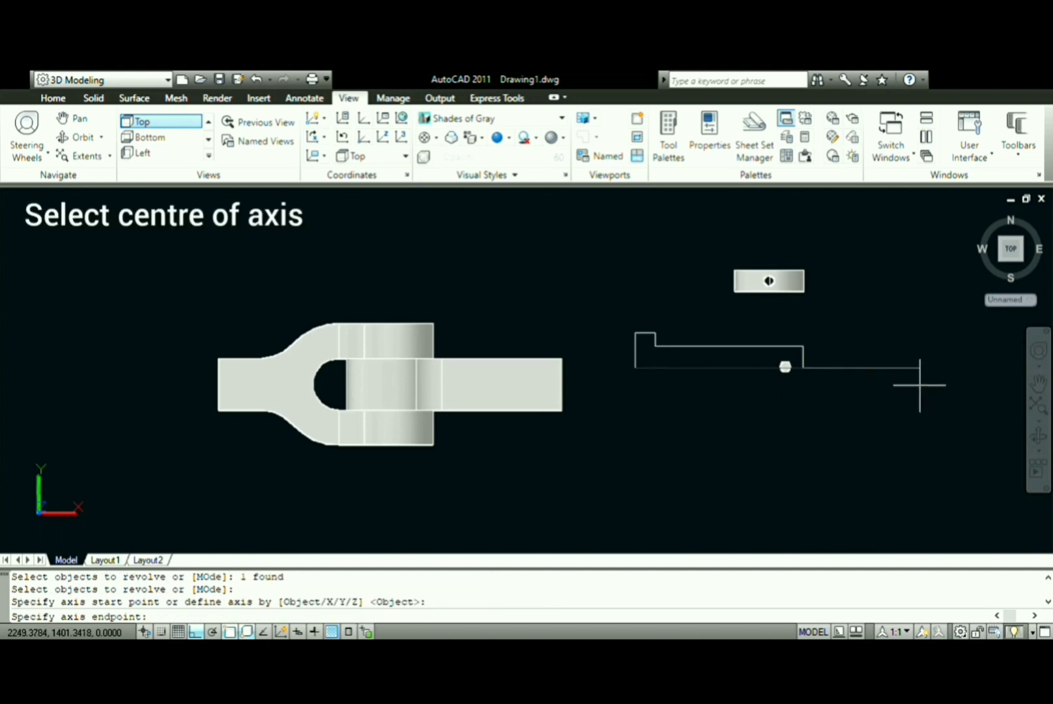
left_click(917, 376)
key("Return")
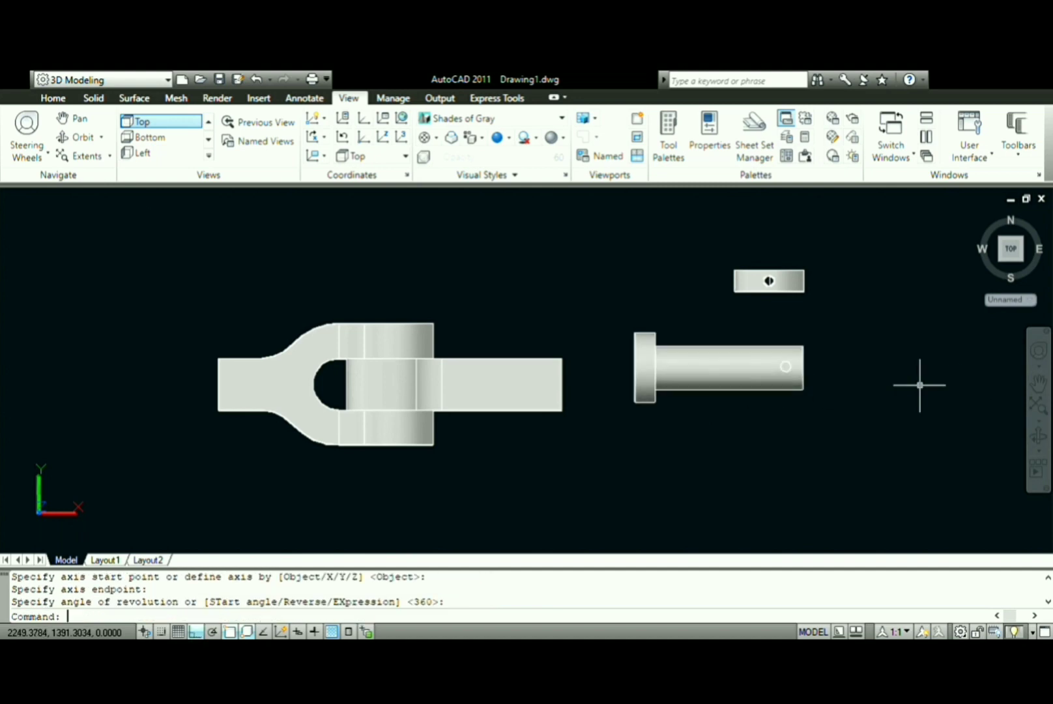
scroll(792, 376, "up", 1)
scroll(799, 364, "down", 2)
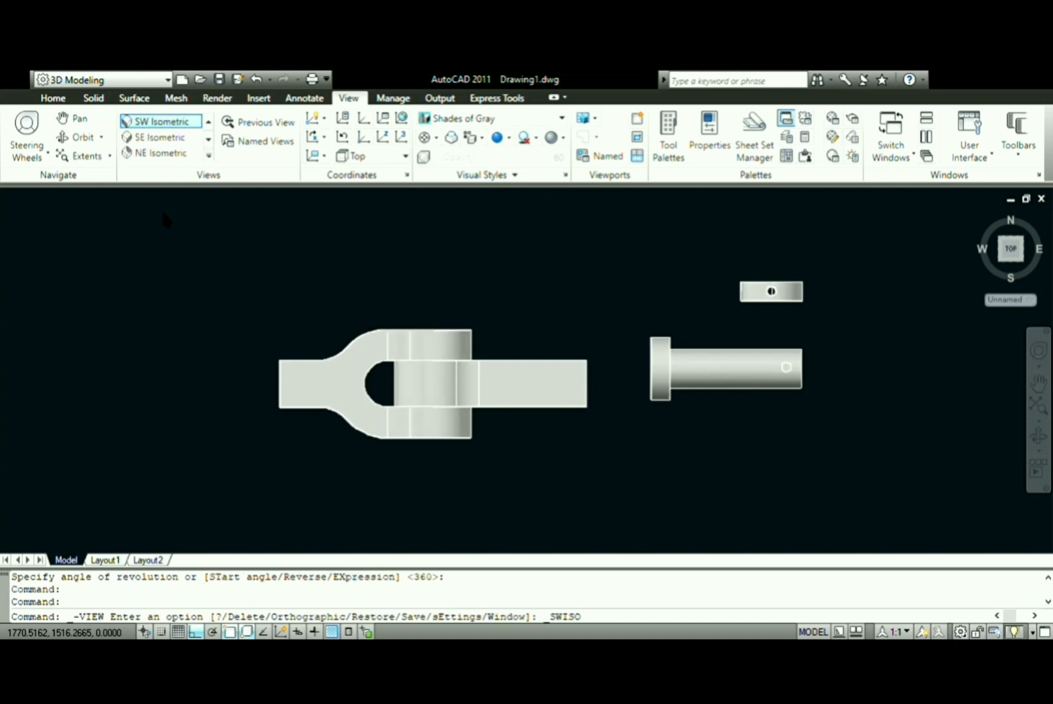
- Move the small cylinder from its top centre down through the pin shaft
type("m")
key("Return")
scroll(697, 228, "up", 5)
scroll(690, 234, "up", 3)
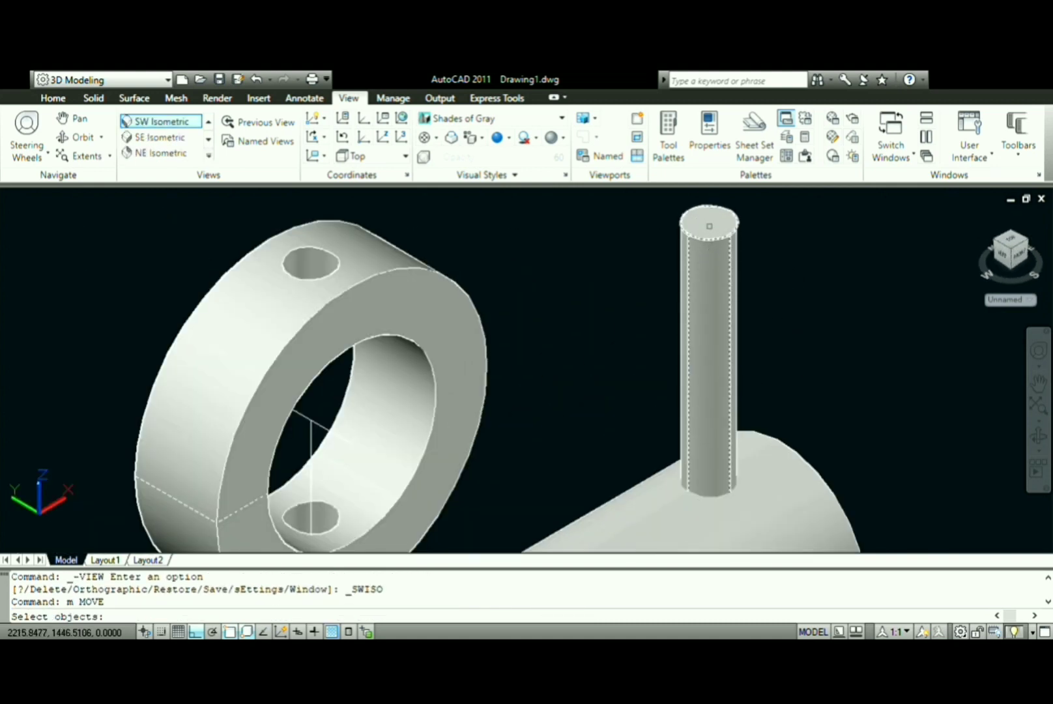
left_click(709, 238)
key("Return")
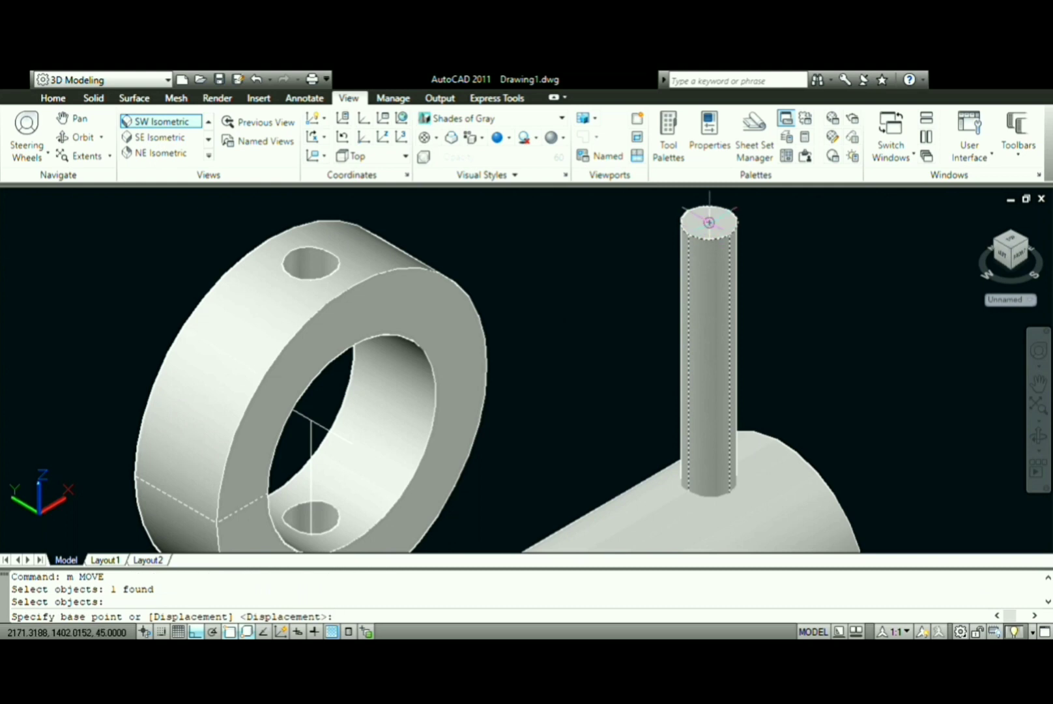
left_click(709, 222)
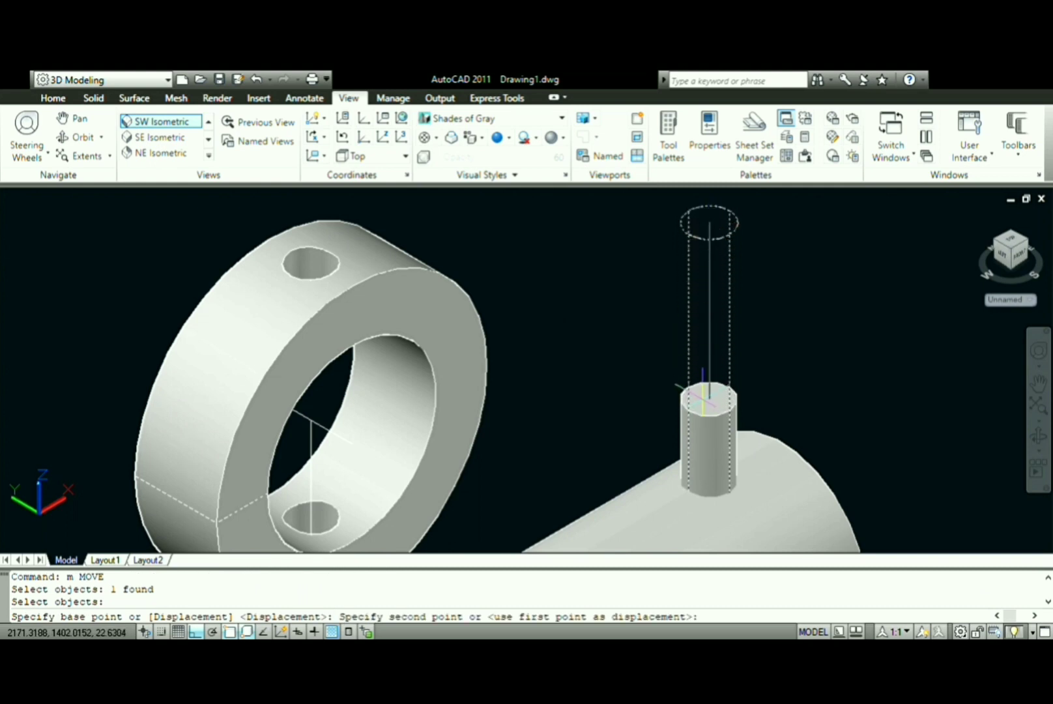
left_click(702, 398)
scroll(703, 399, "down", 3)
type("subtract")
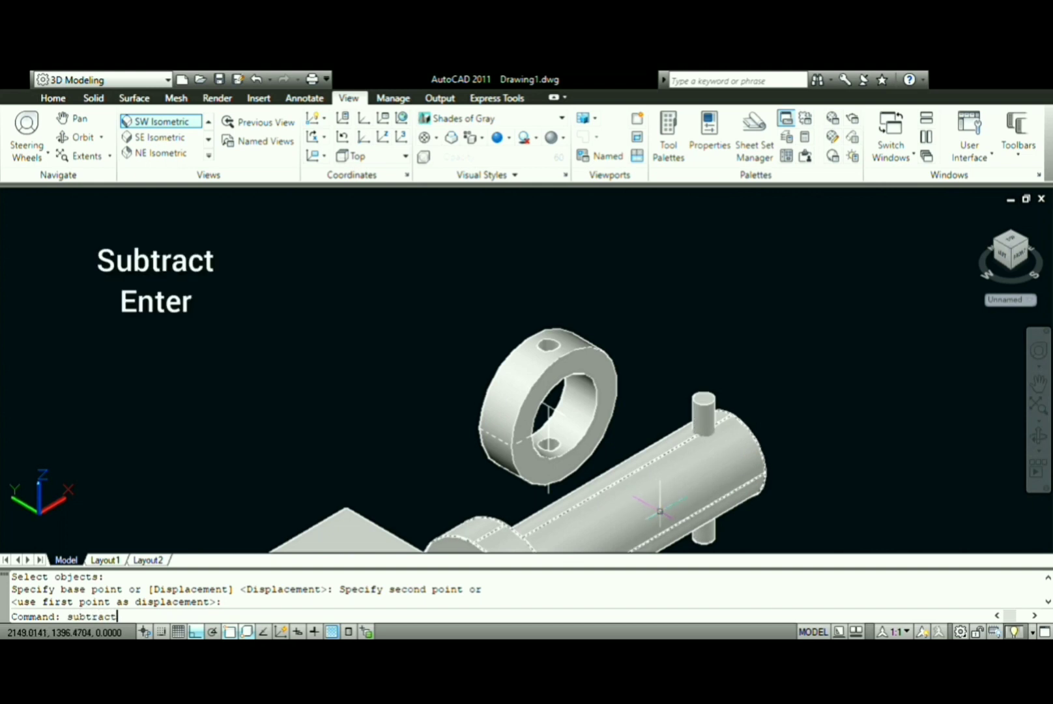
- Subtract the small cylinder from the pin, cutting a cross hole
key("Return")
left_click(660, 511)
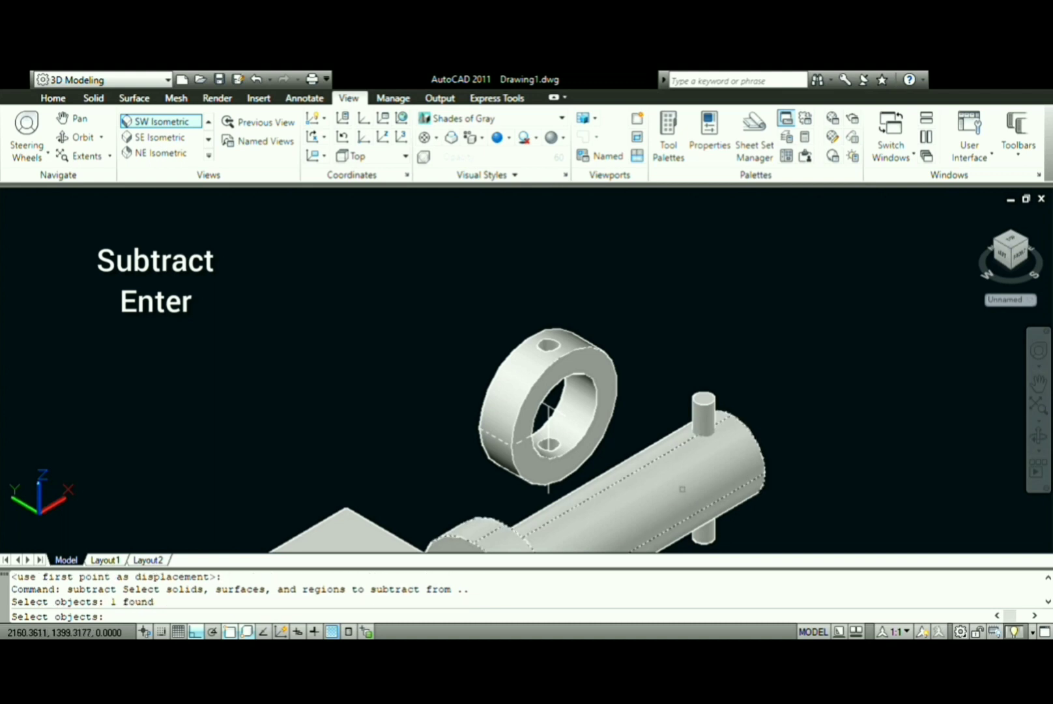
key("Return")
left_click(701, 419)
key("Return")
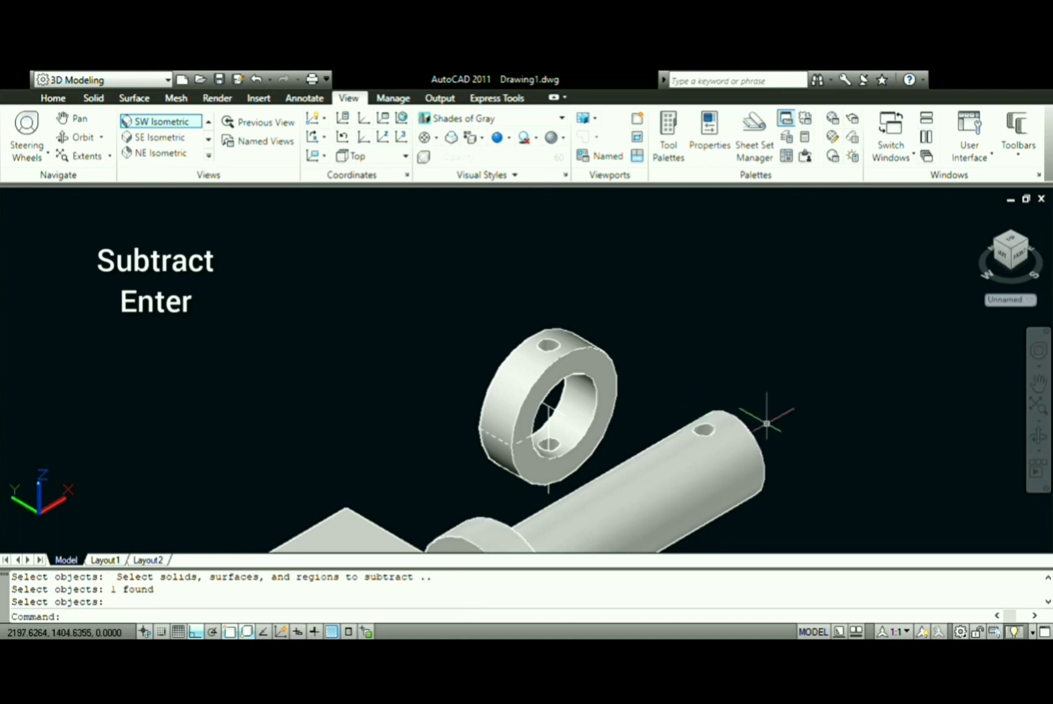
scroll(762, 417, "down", 2)
scroll(761, 421, "down", 2)
type("3drotat")
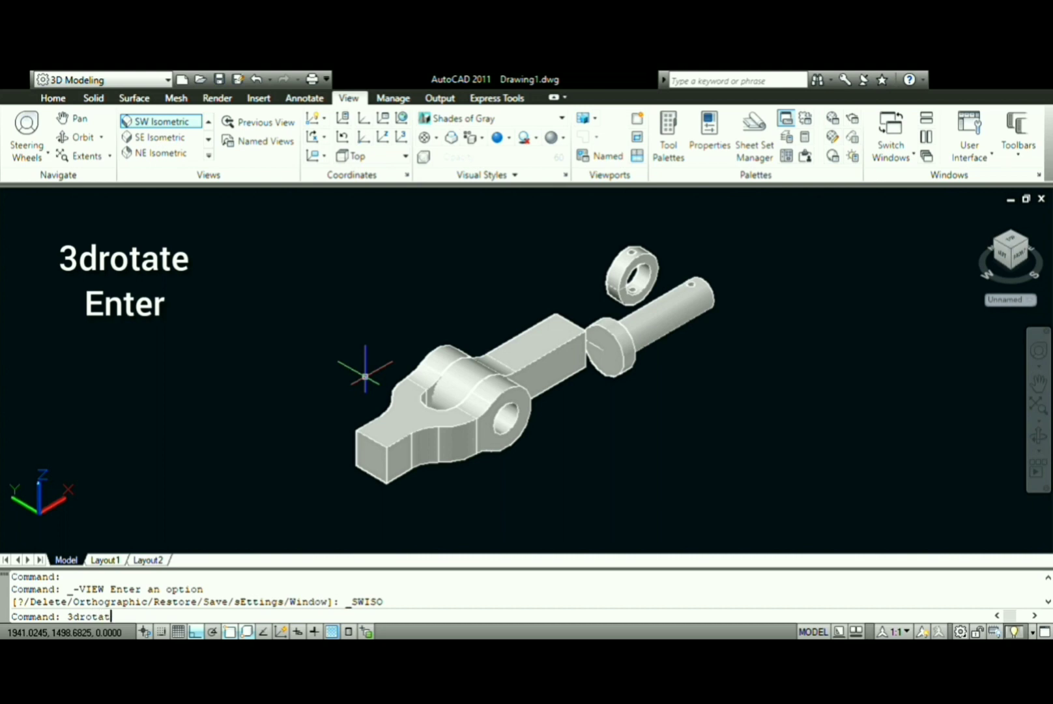
- Rotate the pin in 3D so it lines up with the joint's hole
type("e")
key("Return")
left_click(652, 319)
key("Return")
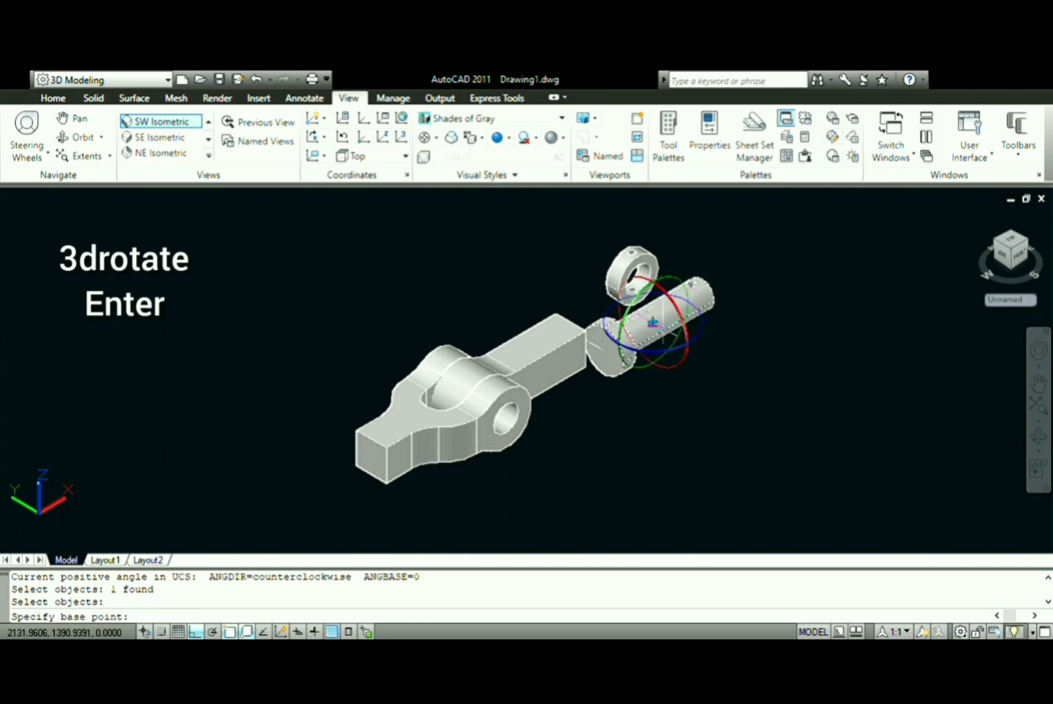
key("Escape")
left_click(653, 351)
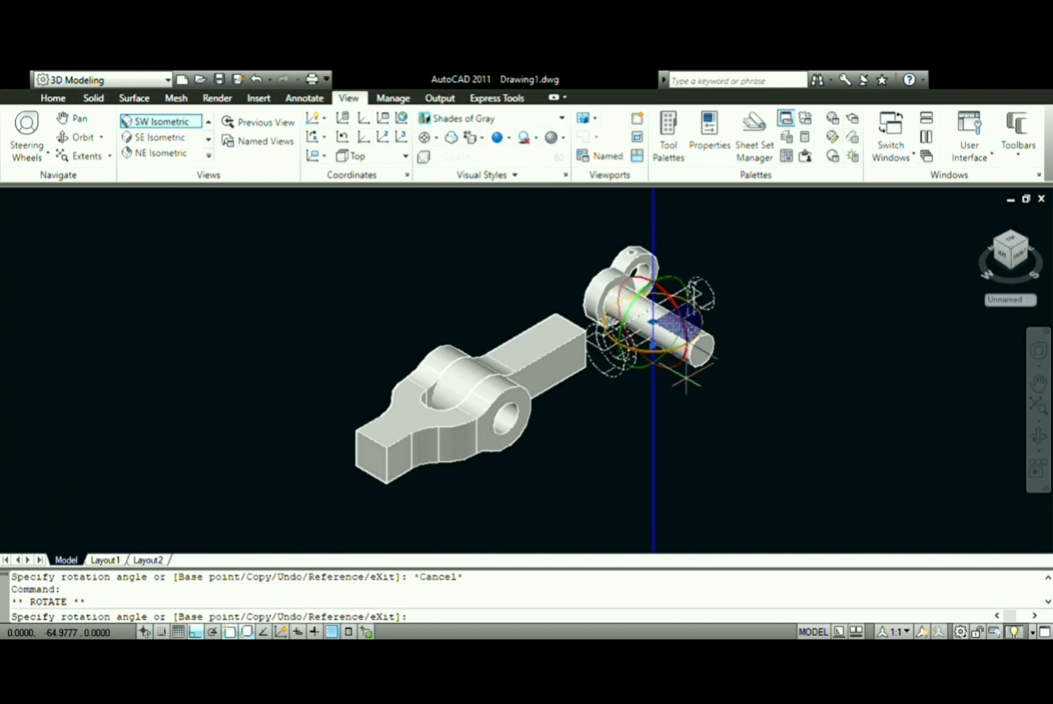
left_click(837, 460)
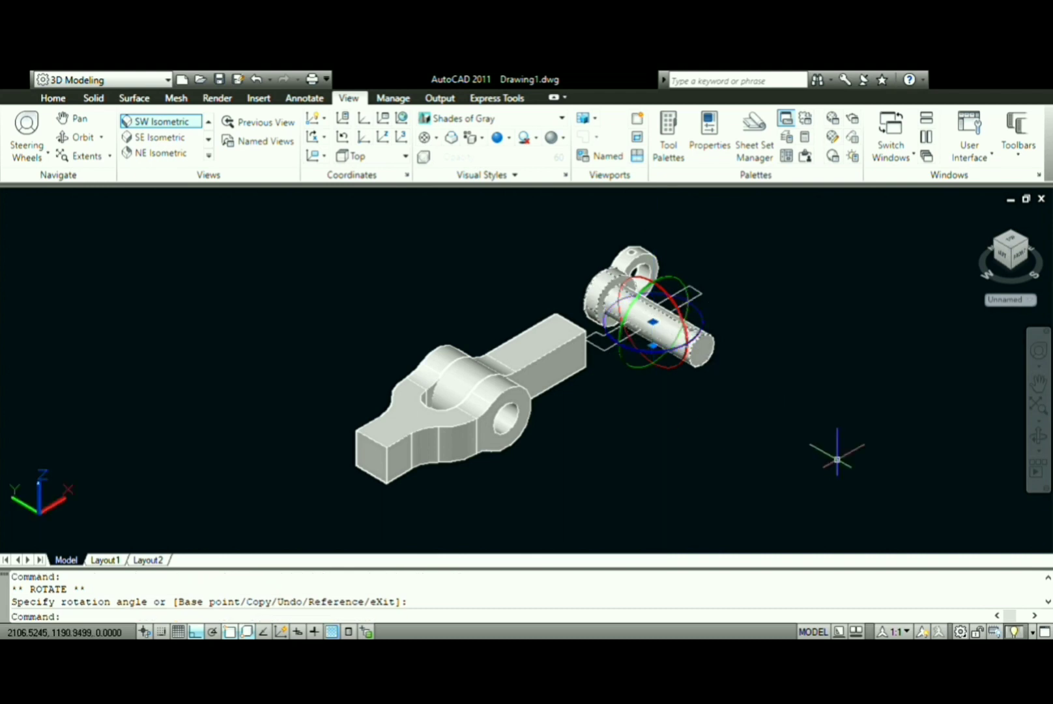
key("Escape")
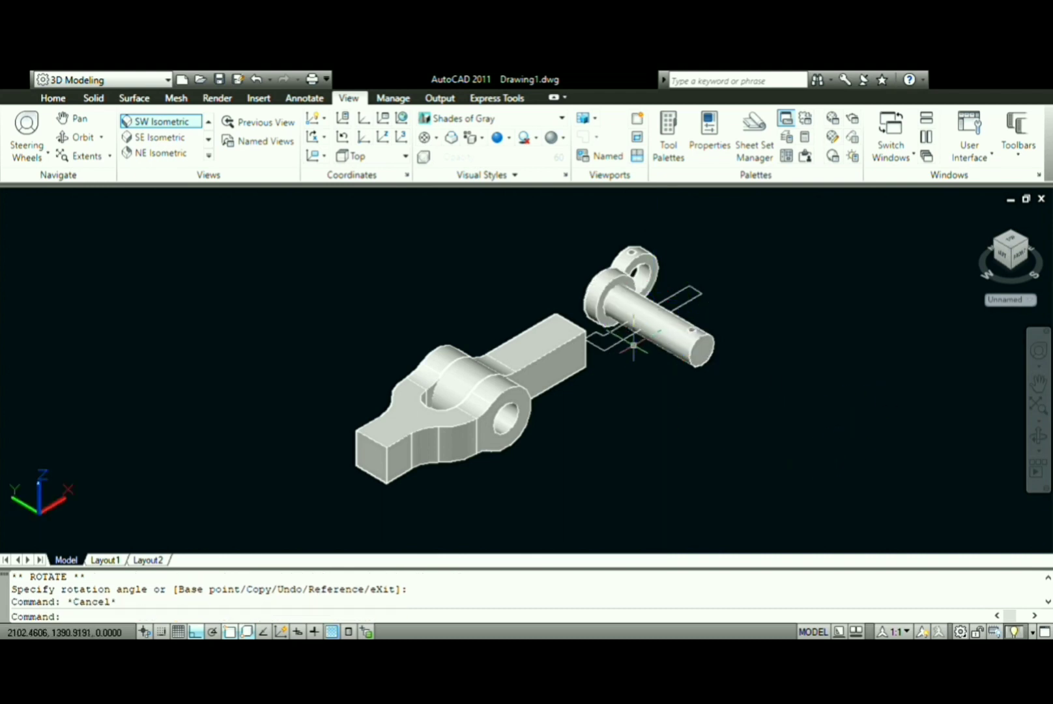
- Move the pin from its flange centre to the hole centre, then orbit to check
left_click(625, 316)
type("m")
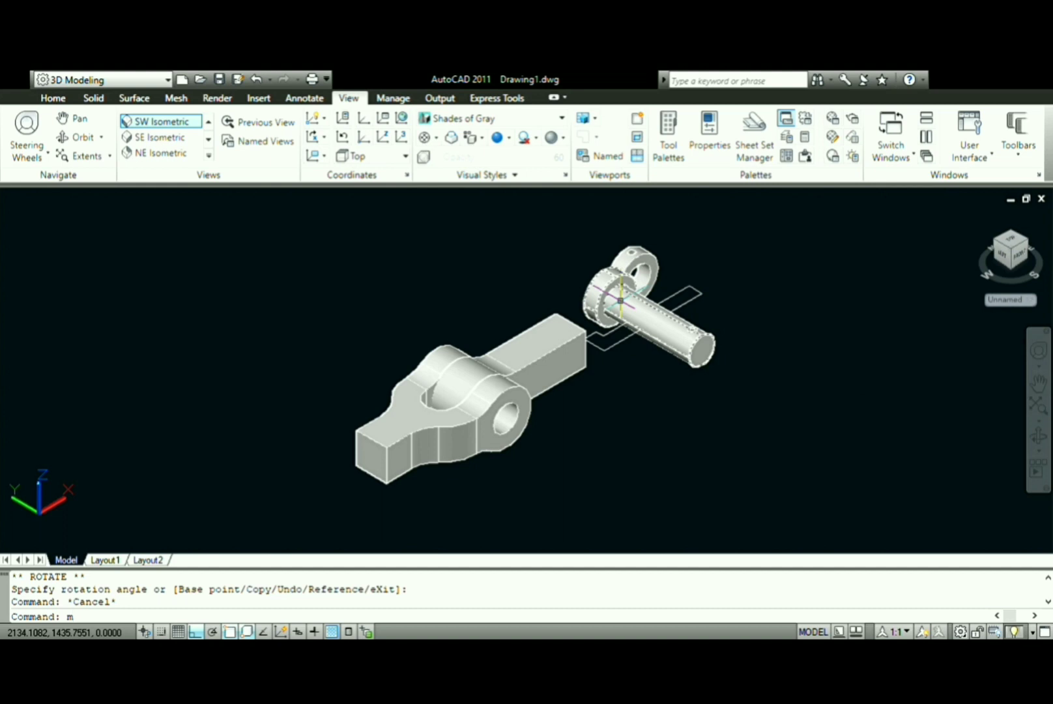
key("Return")
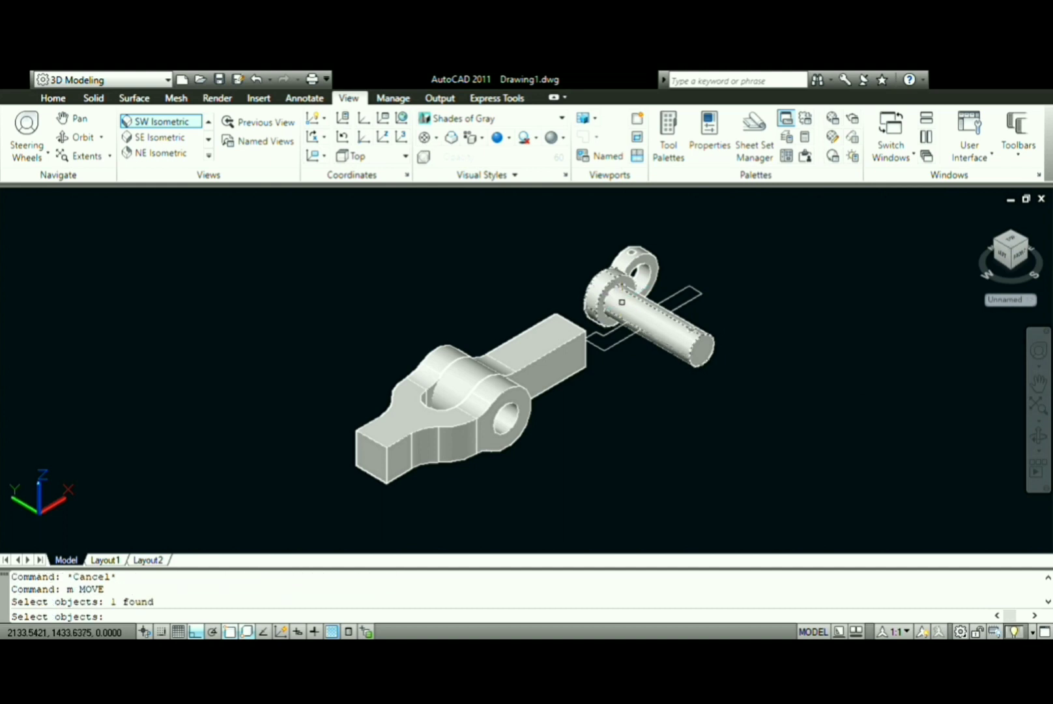
key("Return")
scroll(618, 295, "up", 3)
scroll(620, 296, "up", 3)
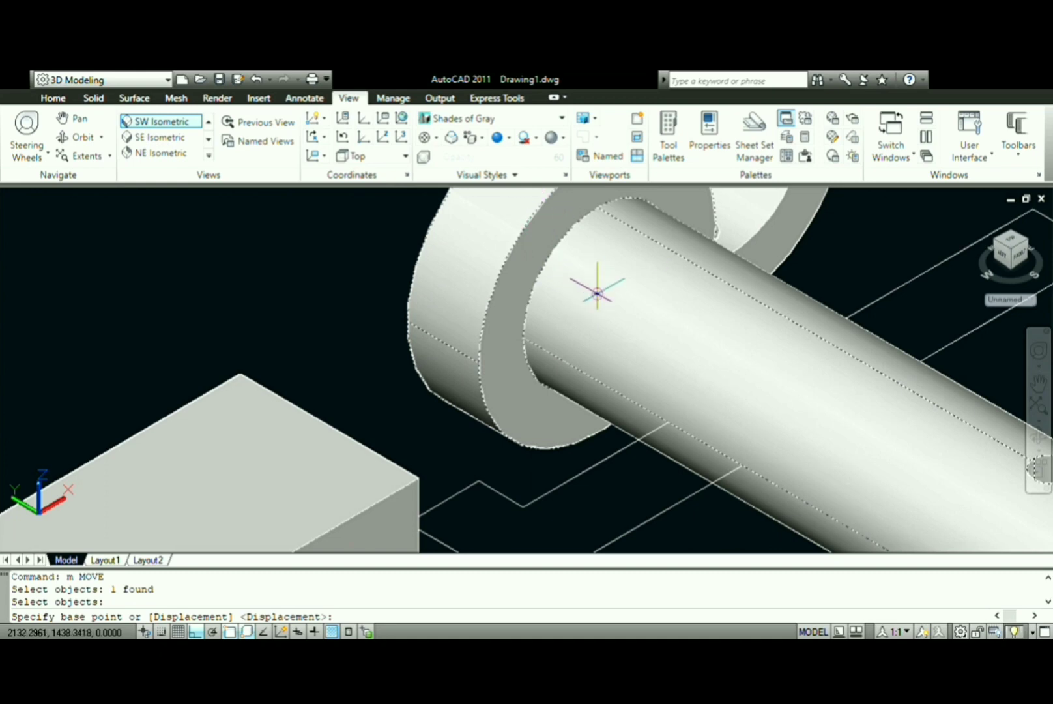
left_click(597, 291)
scroll(599, 287, "down", 5)
scroll(579, 442, "up", 5)
mouse_move(579, 442)
middle_mouse_down("shift")
mouse_move(494, 430)
mouse_move(575, 437)
mouse_move(613, 404)
mouse_move(760, 369)
middle_mouse_up("shift")
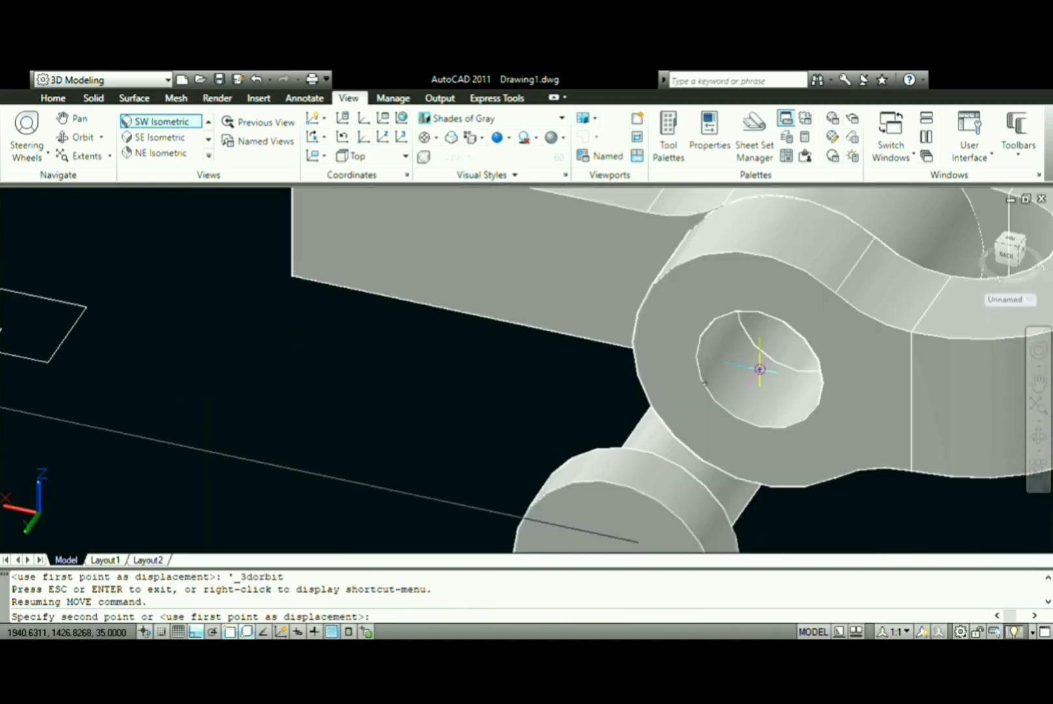
left_click(760, 368)
scroll(807, 350, "down", 5)
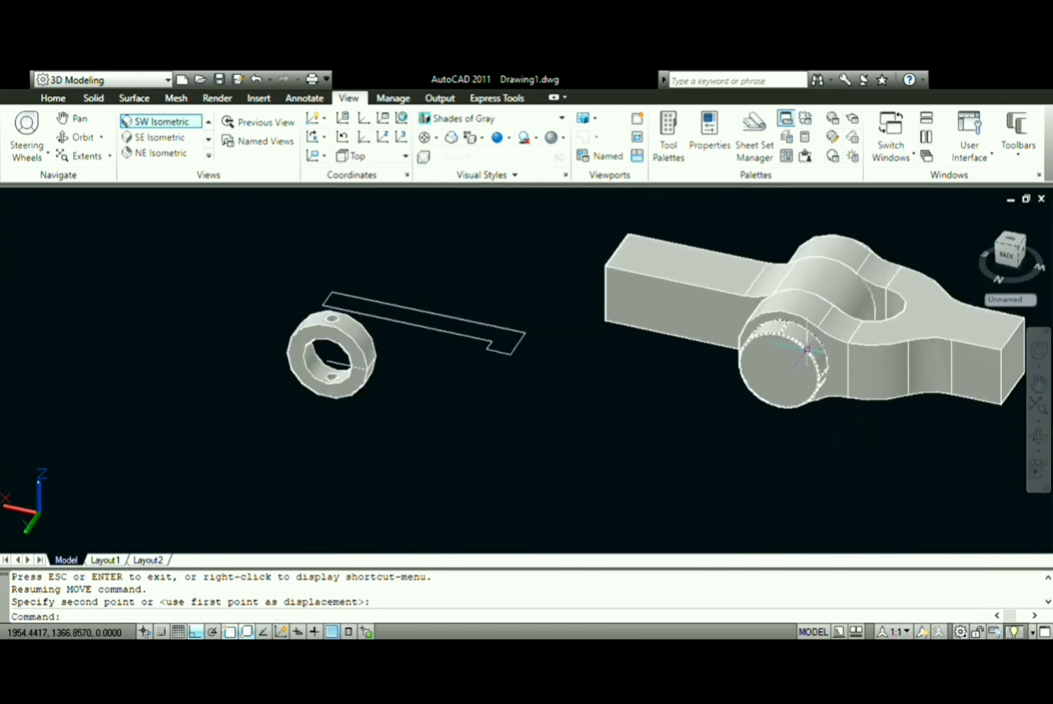
left_click(1038, 435)
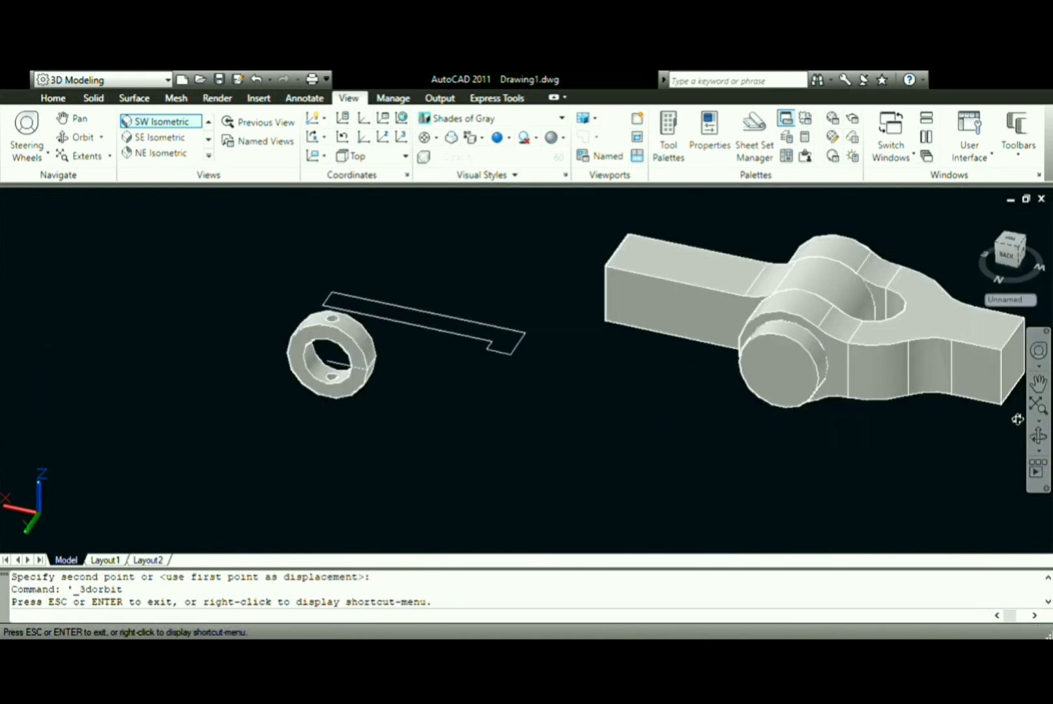
mouse_move(1017, 419)
left_mouse_down()
mouse_move(905, 433)
mouse_move(766, 400)
mouse_move(803, 446)
mouse_move(791, 423)
left_mouse_up()
- Move the collar ring from its centre onto the pin's end, then view SW Isometric
key("Escape")
key("Escape")
type("m")
key("Return")
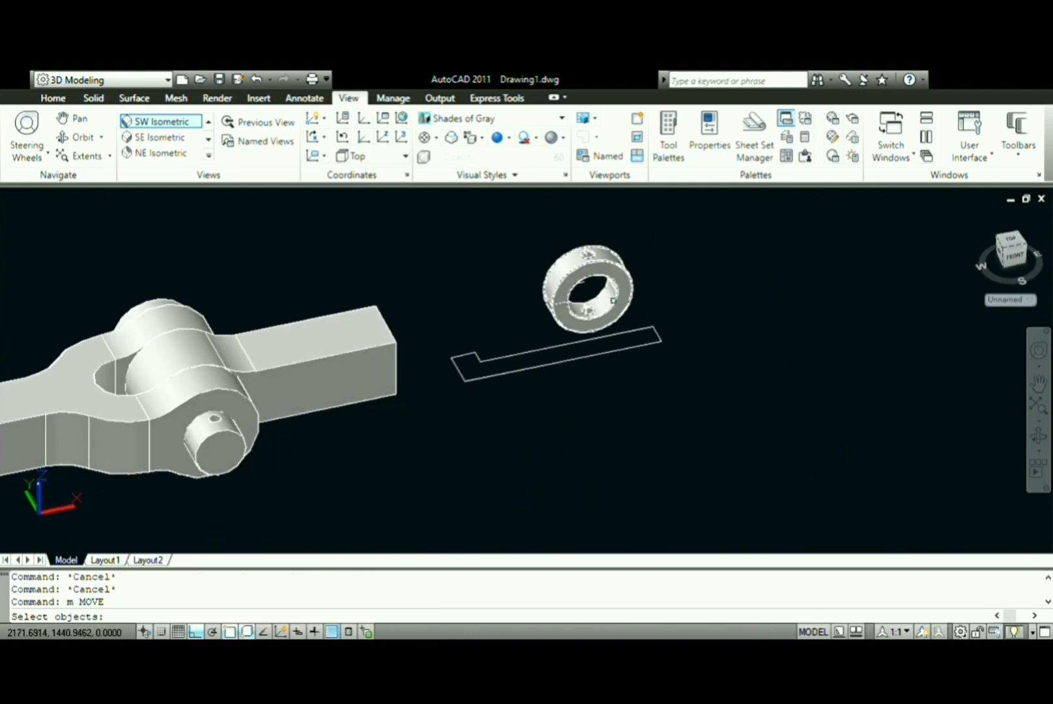
left_click(606, 289)
key("Return")
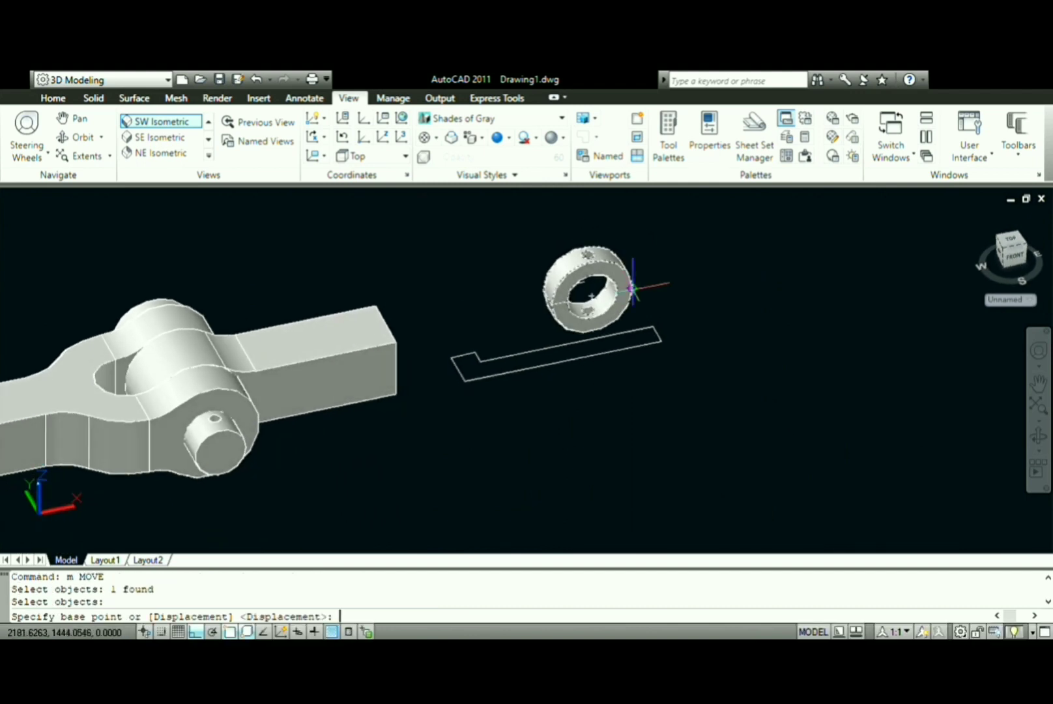
scroll(583, 281, "up", 3)
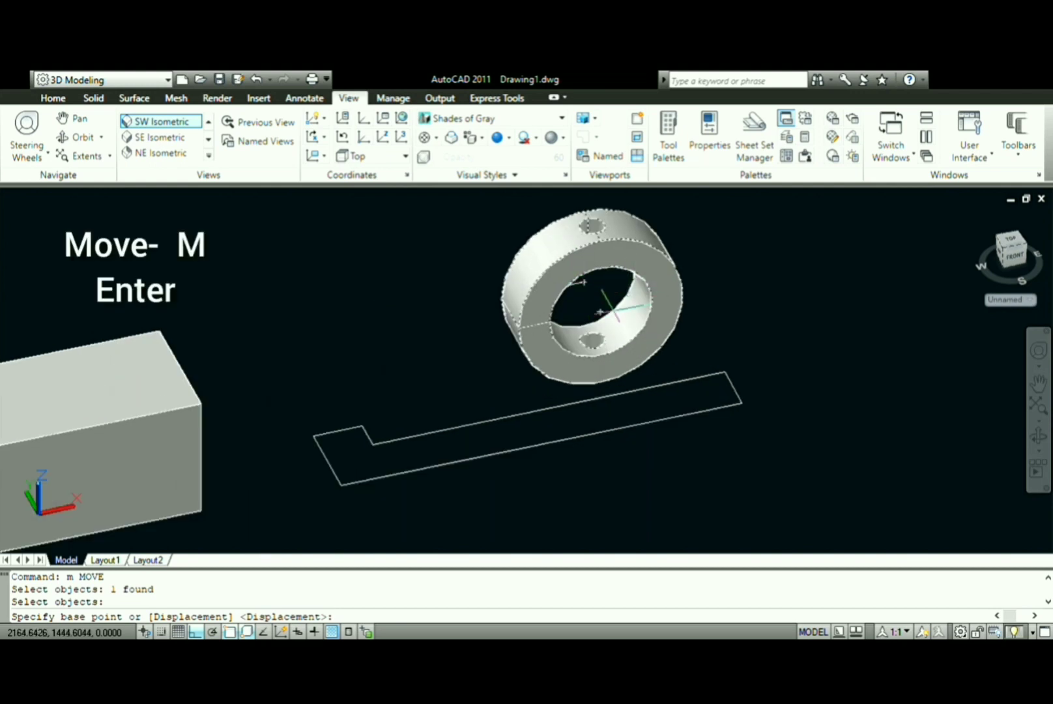
left_click(584, 281)
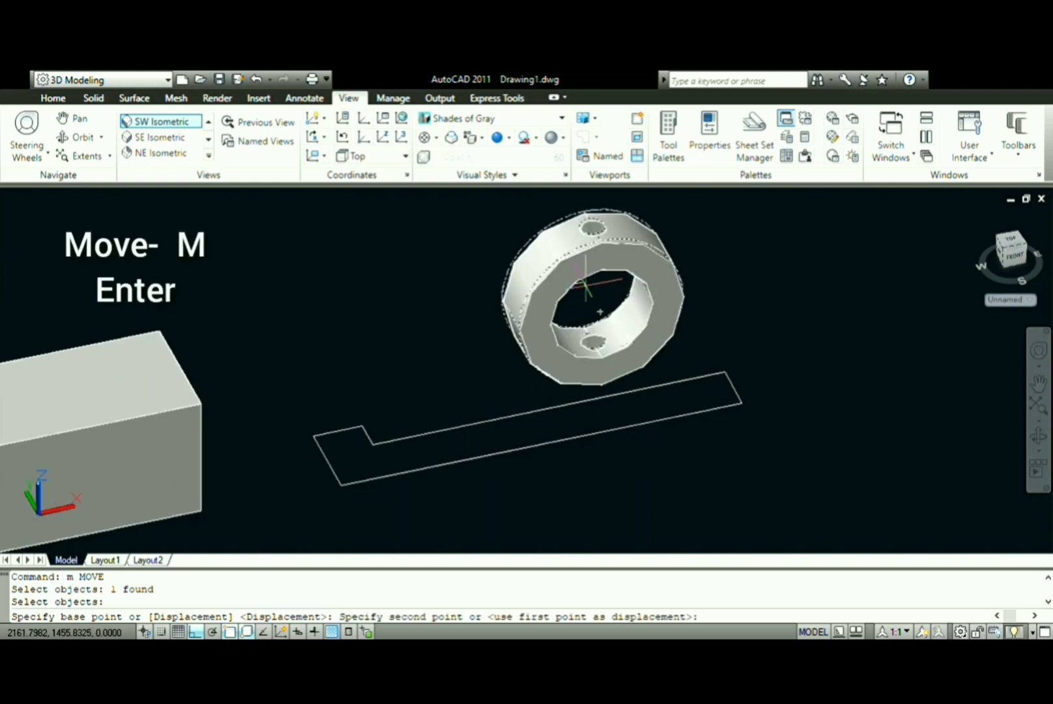
scroll(516, 380, "down", 5)
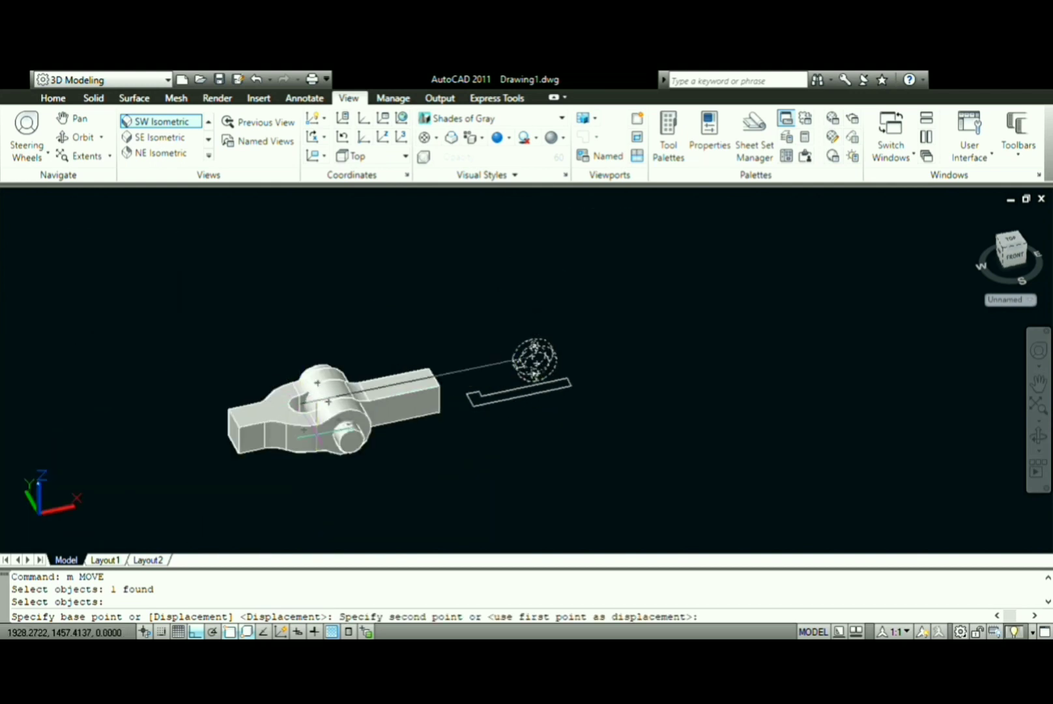
scroll(325, 433, "up", 4)
scroll(352, 404, "up", 3)
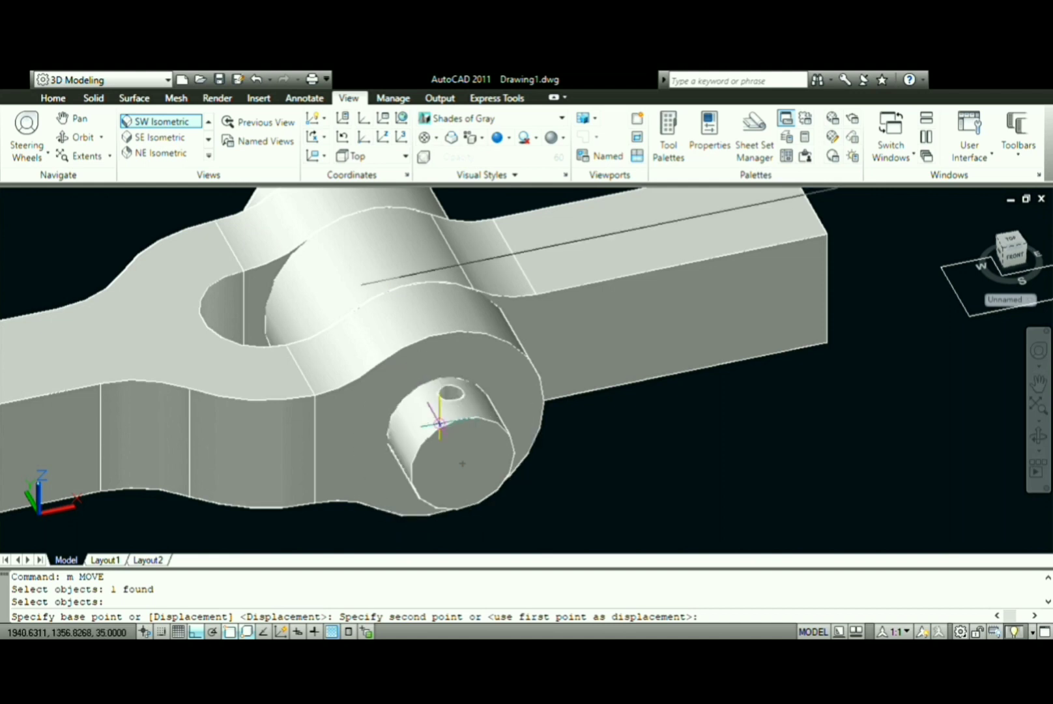
left_click(441, 422)
scroll(515, 404, "down", 5)
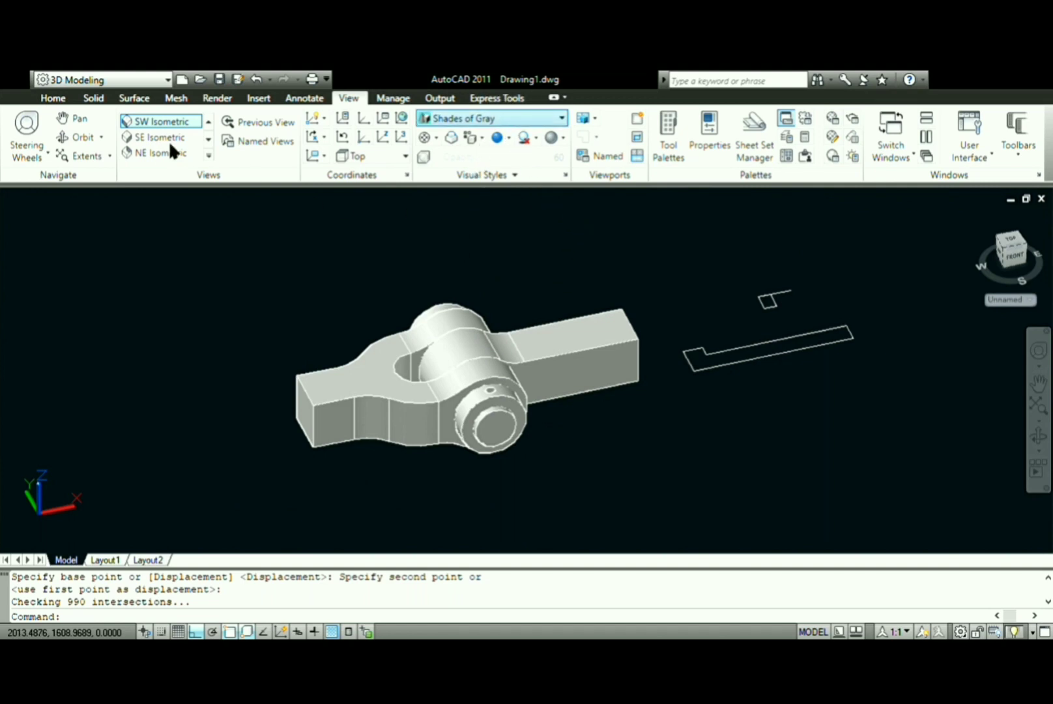
left_click(174, 121)
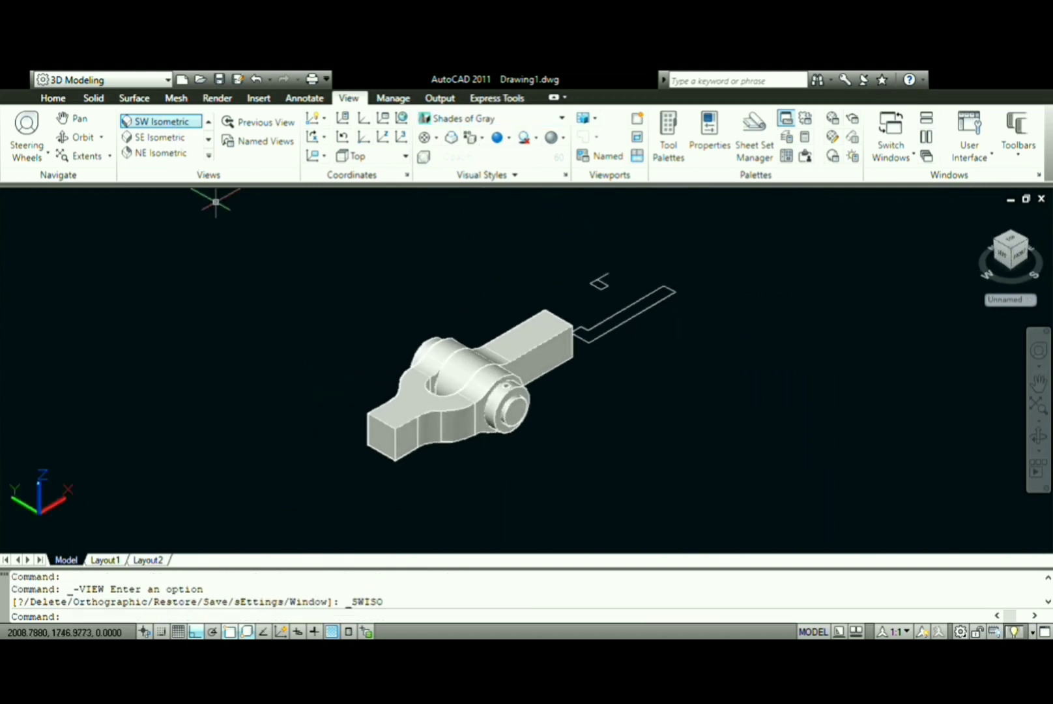
- In Top view, erase the leftover 2D outline and small profile beside the joint
left_click(207, 121)
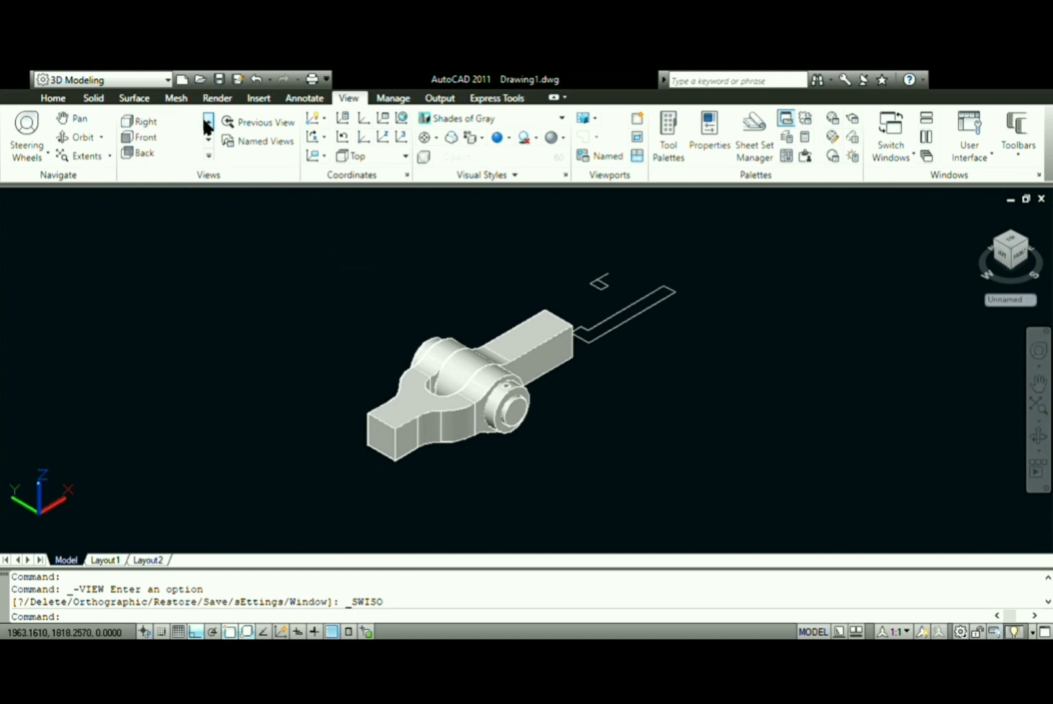
left_click(194, 119)
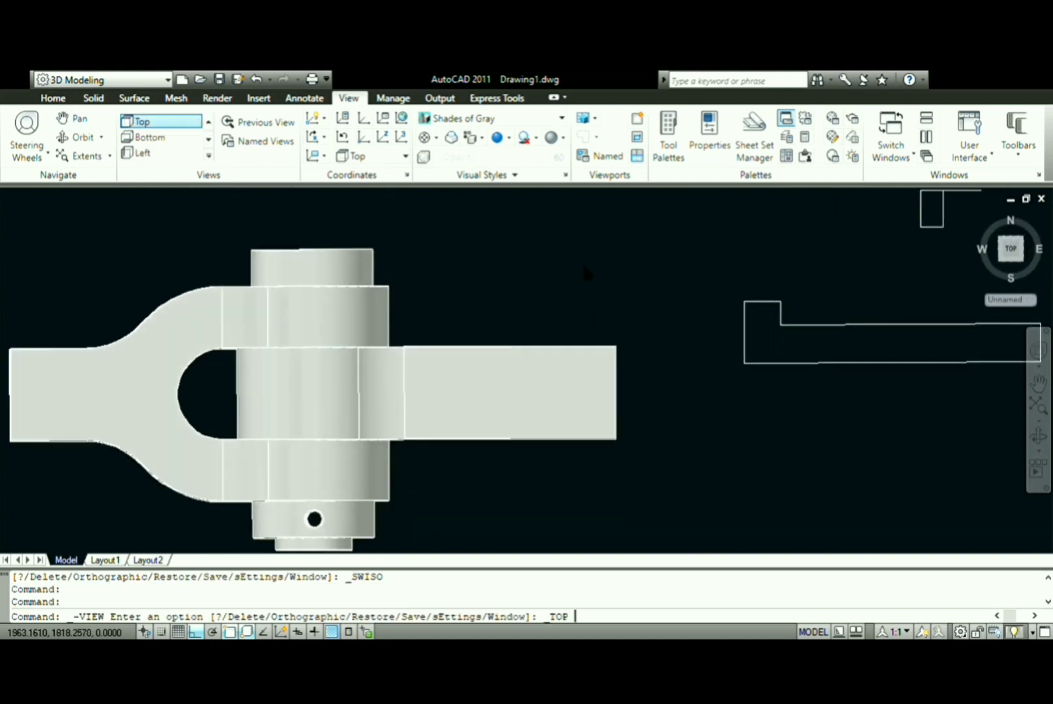
scroll(623, 279, "down", 4)
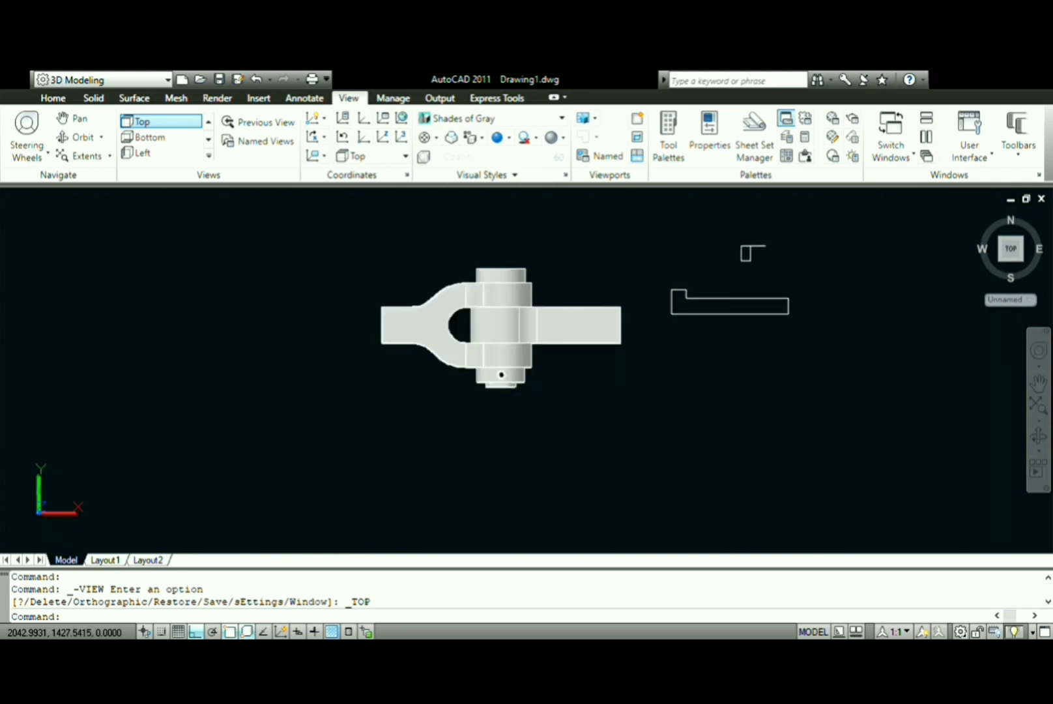
left_click(647, 252)
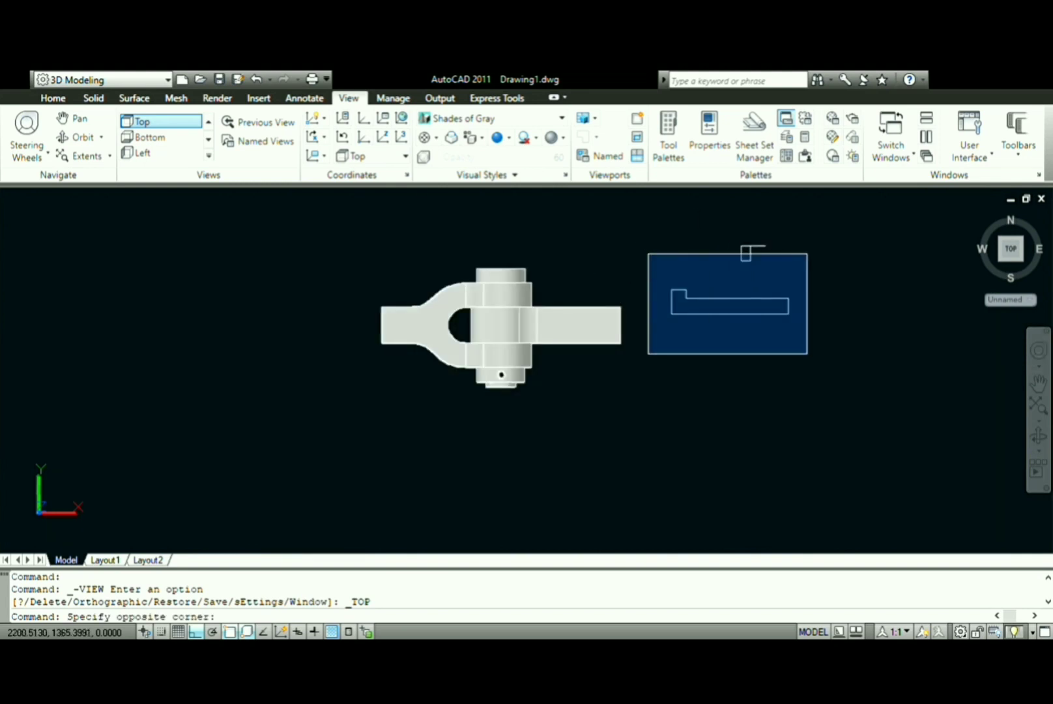
left_click(835, 363)
left_click(796, 233)
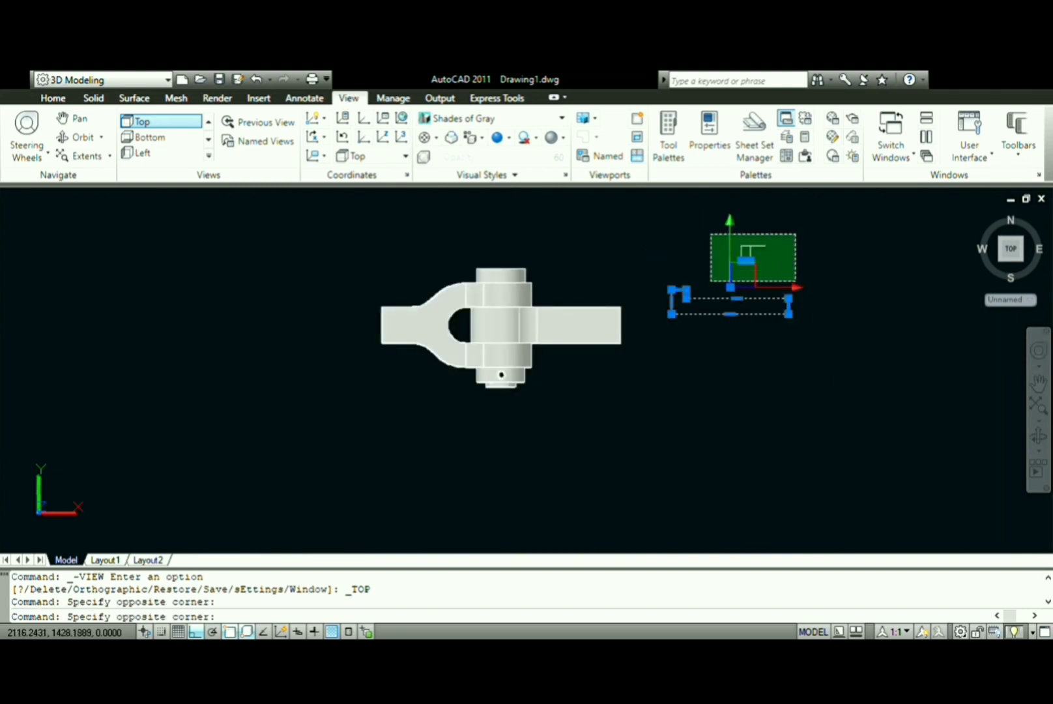
left_click(708, 282)
key("Delete")
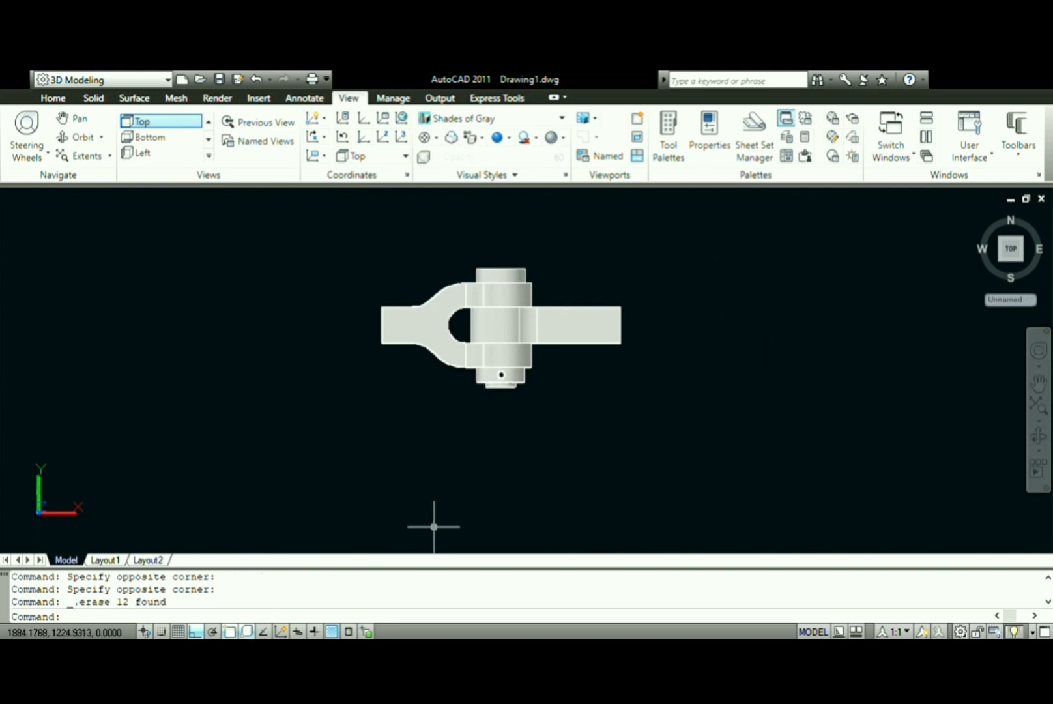
- Draw the long, narrow tapered pin outline below the assembly with lines, including the 3.5 segment
type("l")
key("Return")
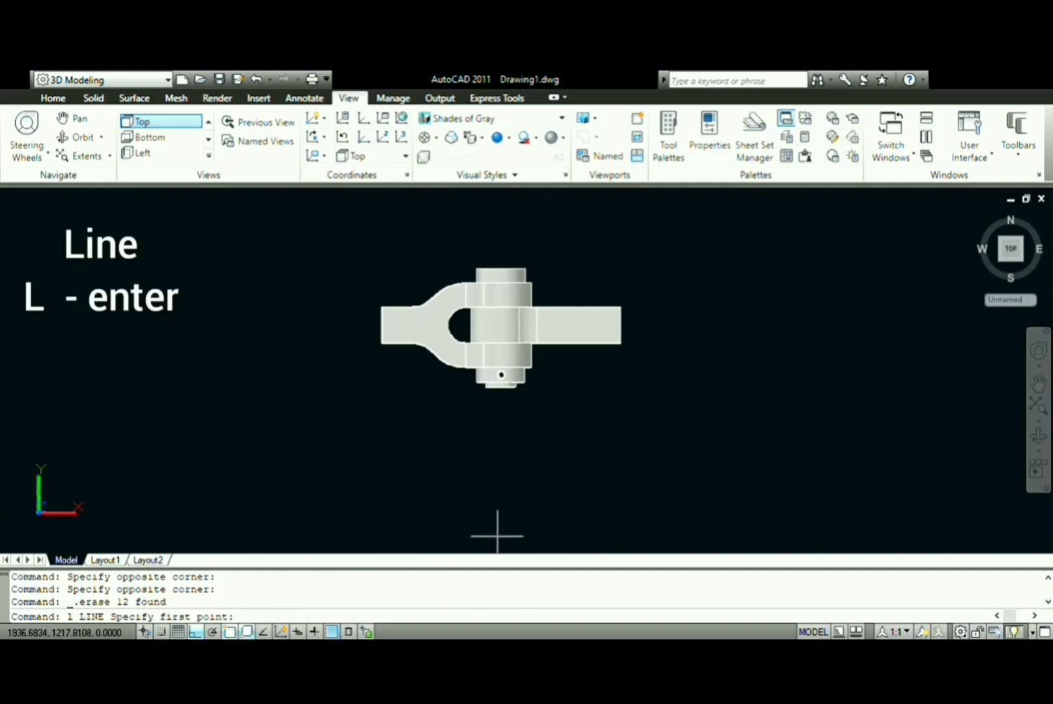
left_click(462, 490)
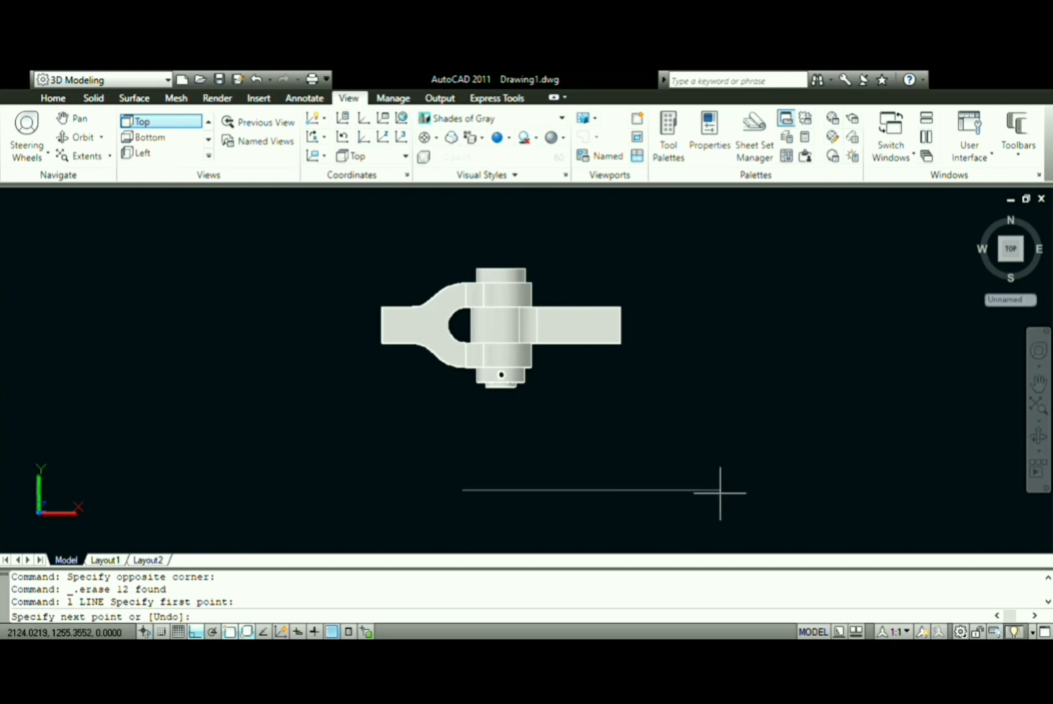
type("45")
key("Return")
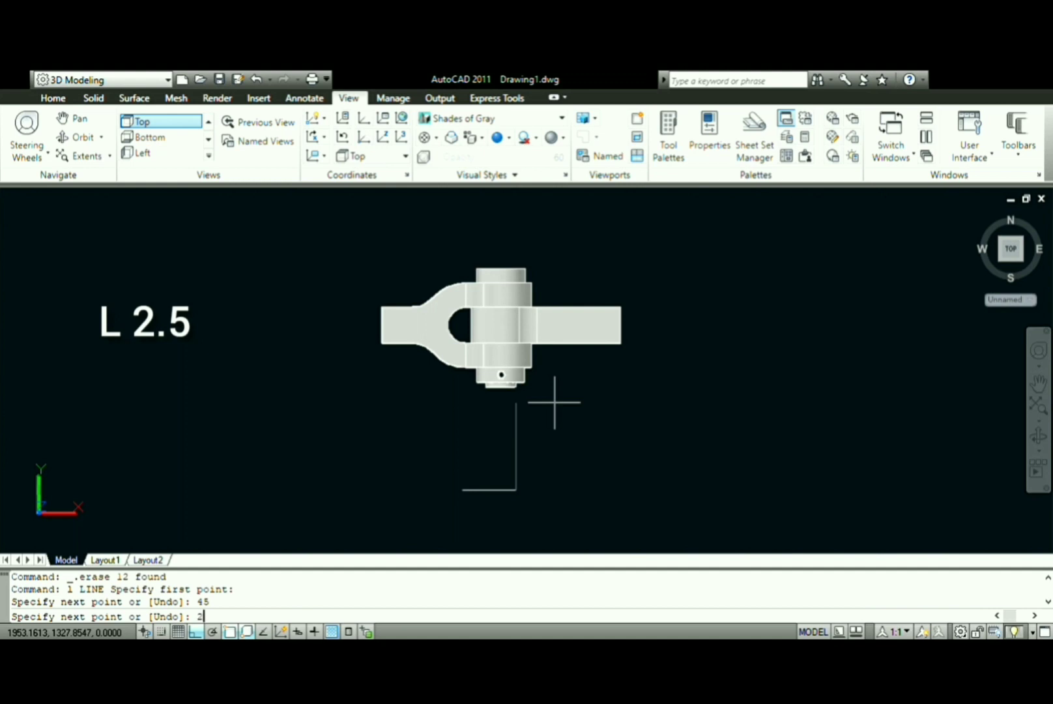
type(".5")
key("Return")
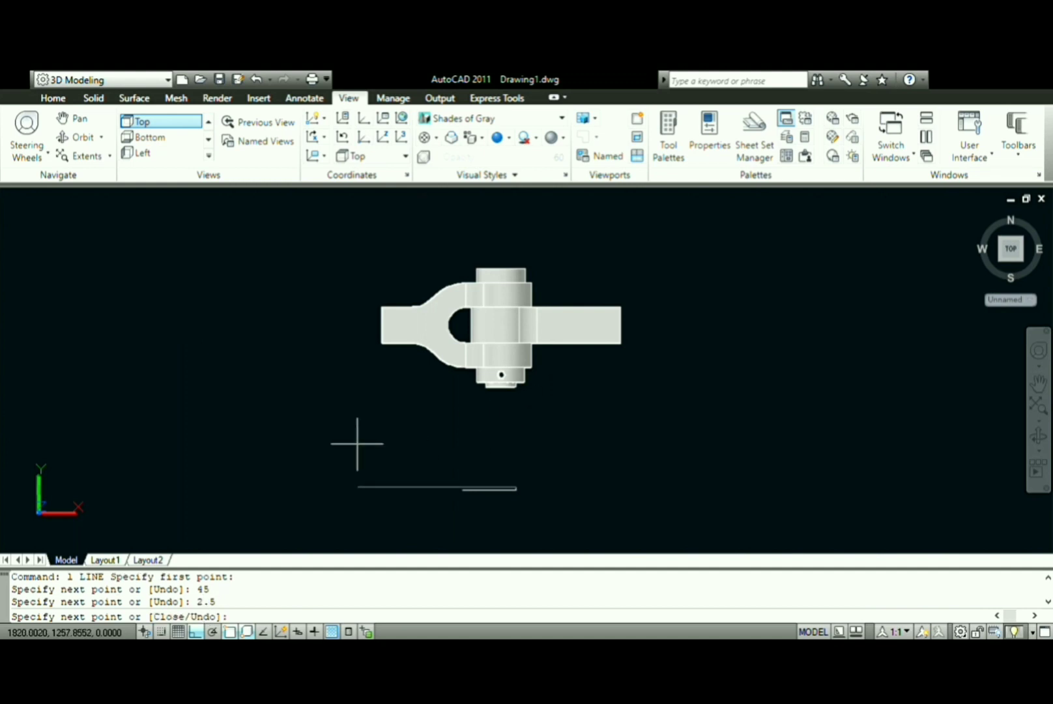
key("Return")
key("Return")
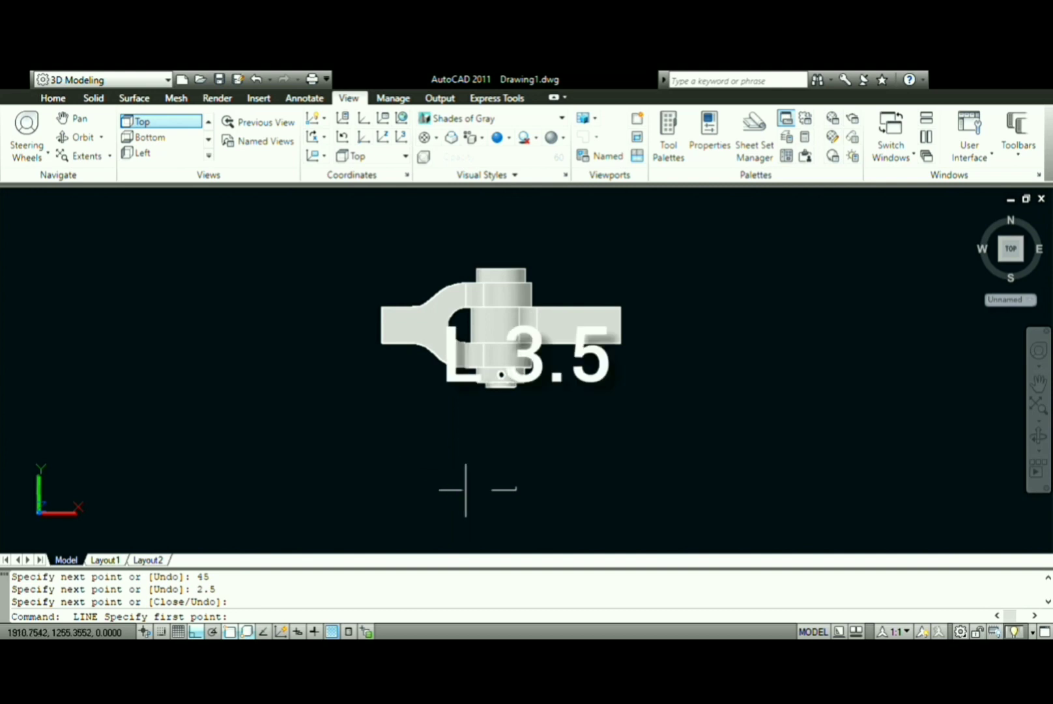
left_click(465, 489)
key("Return")
key("Return")
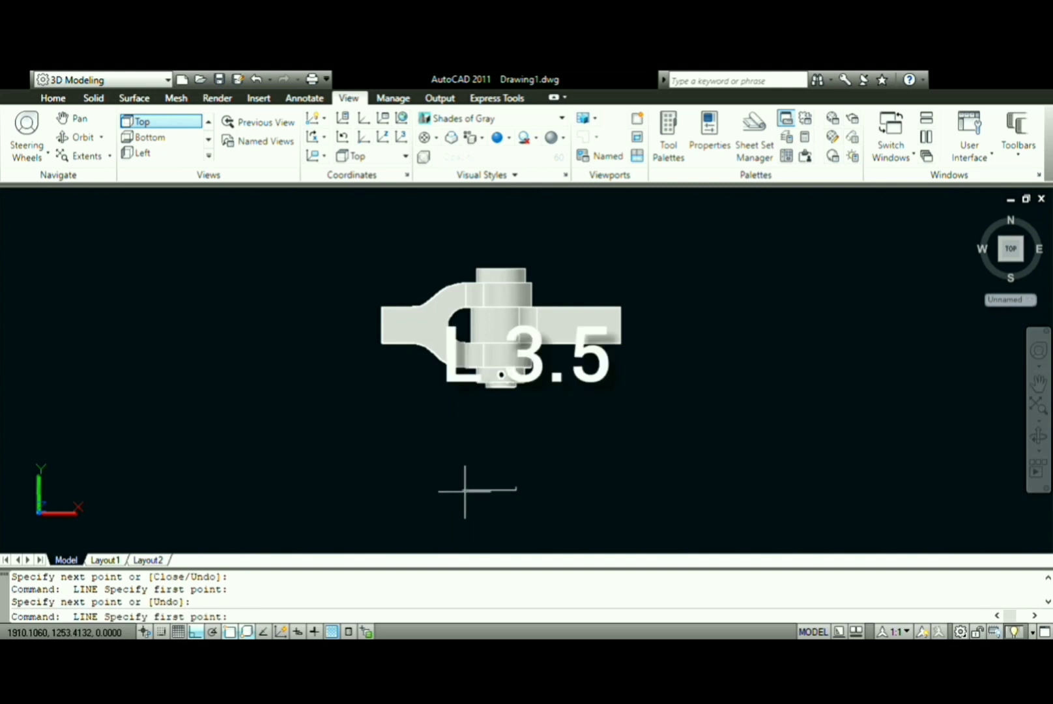
left_click(462, 489)
type("3.5")
key("Return")
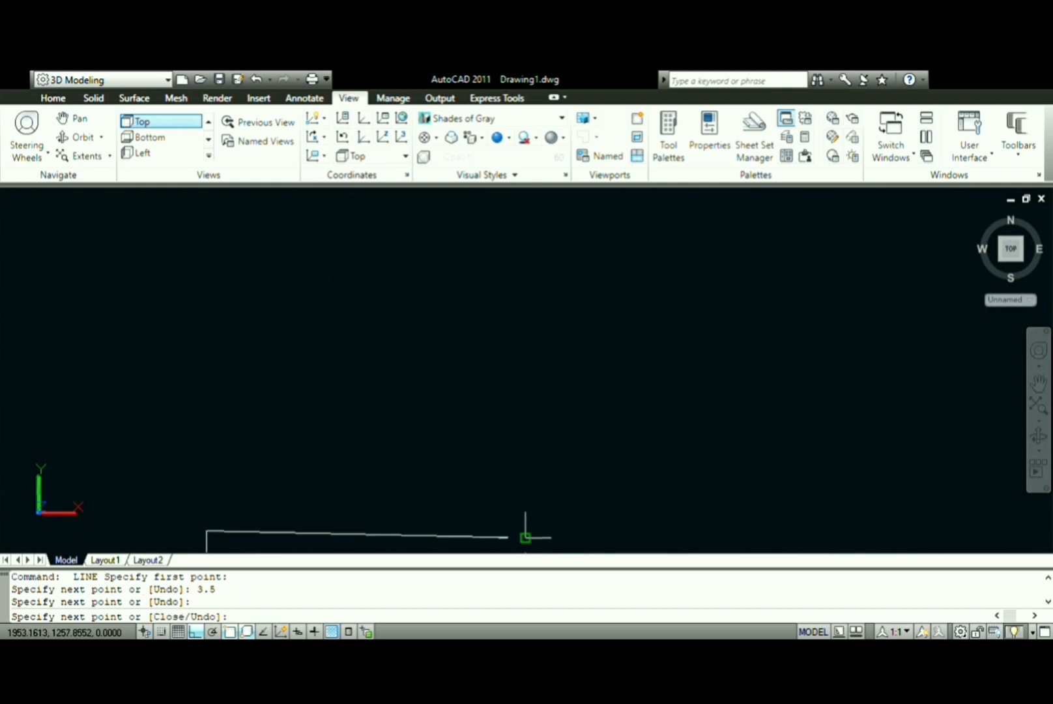
- Draw a small circle centred on each lower end corner of the pin outline
type("c")
key("Return")
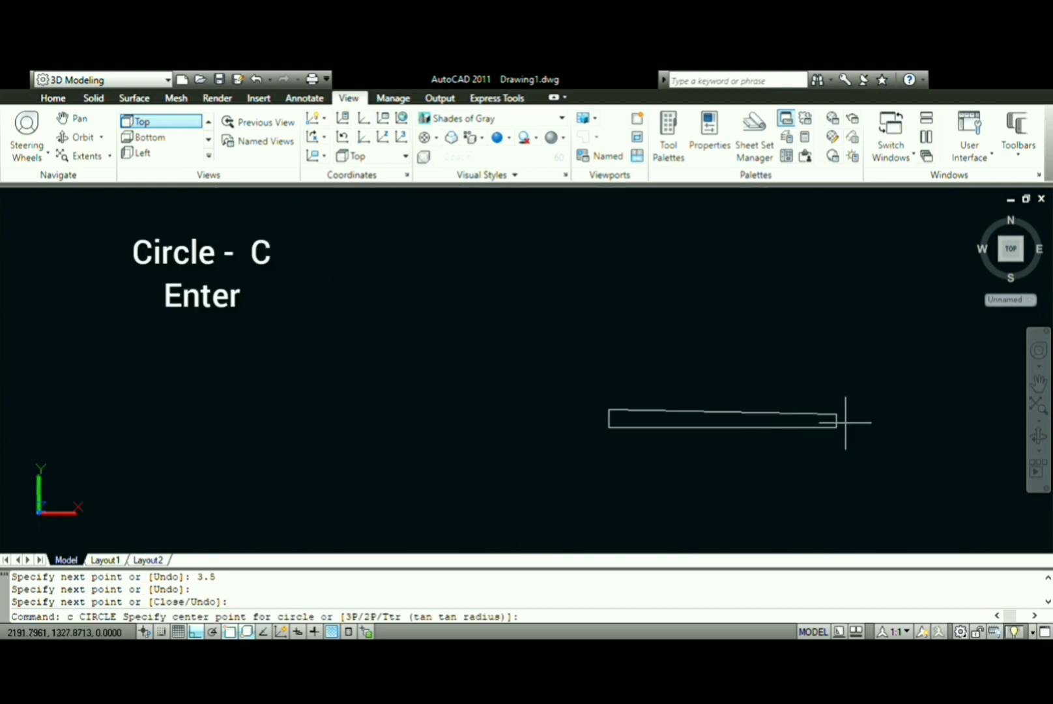
left_click(836, 427)
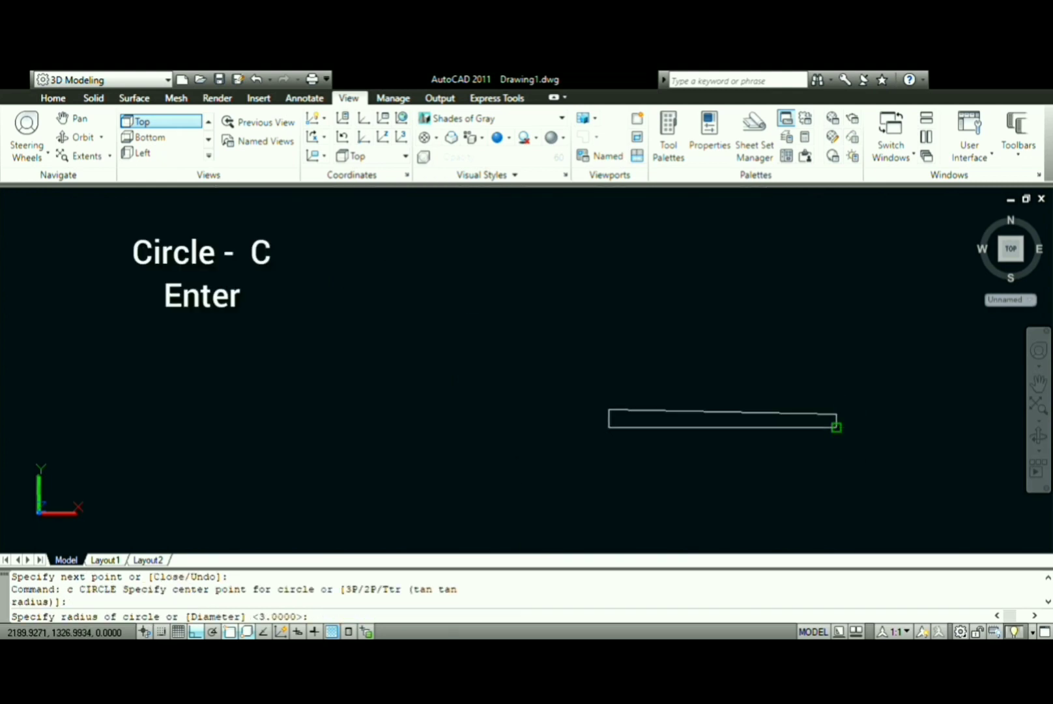
left_click(836, 413)
key("Return")
key("Return")
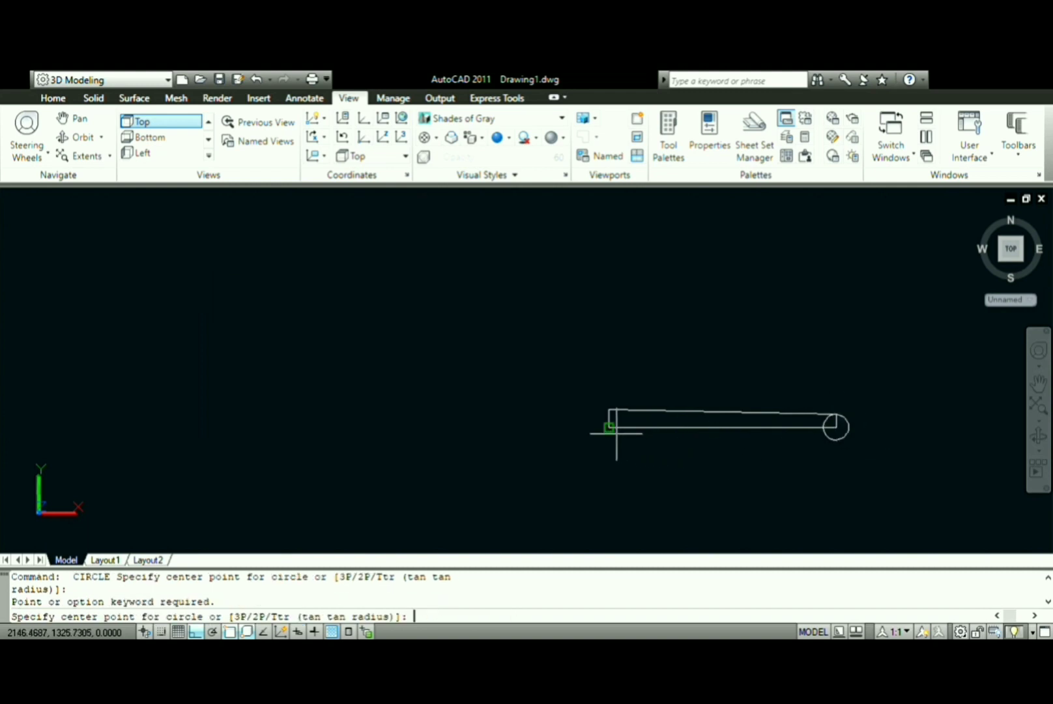
left_click(608, 427)
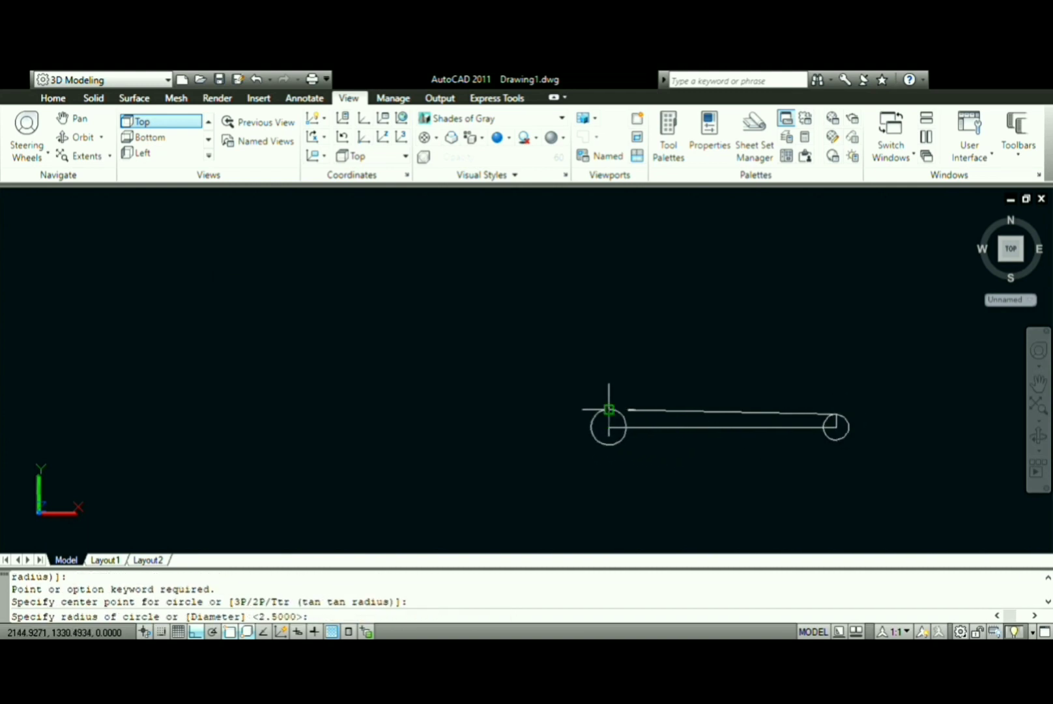
left_click(608, 409)
key("Return")
key("Escape")
type("ex")
key("Return")
key("Return")
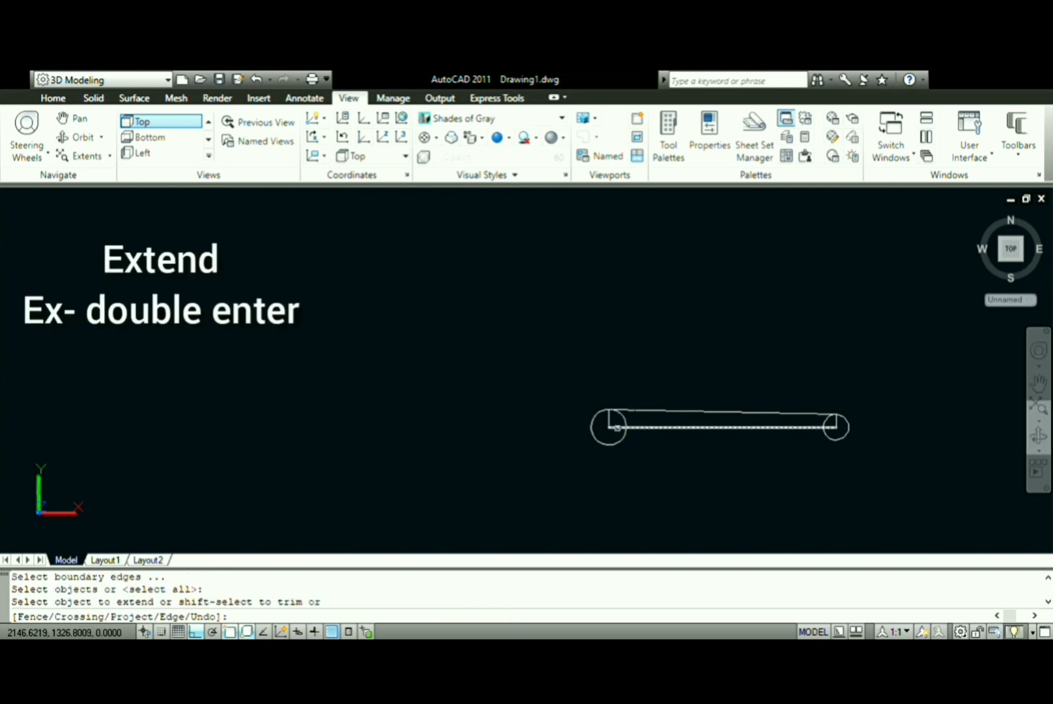
- Extend the outline's lower edge out to the end circles
left_click(616, 427)
key("Return")
key("Return")
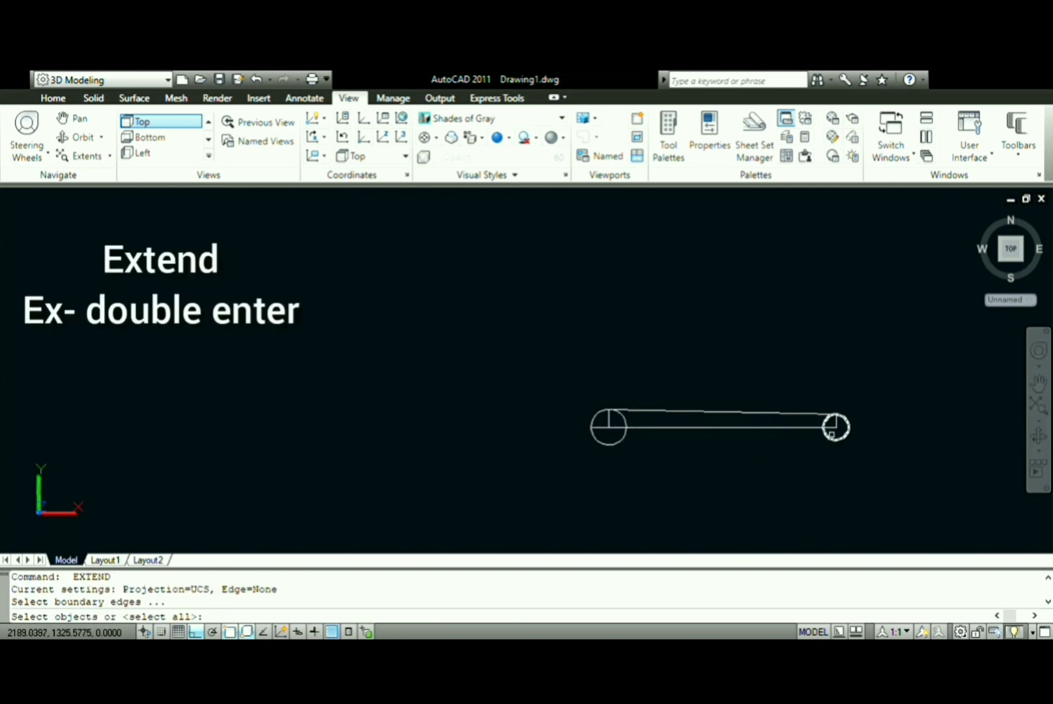
left_click(831, 427)
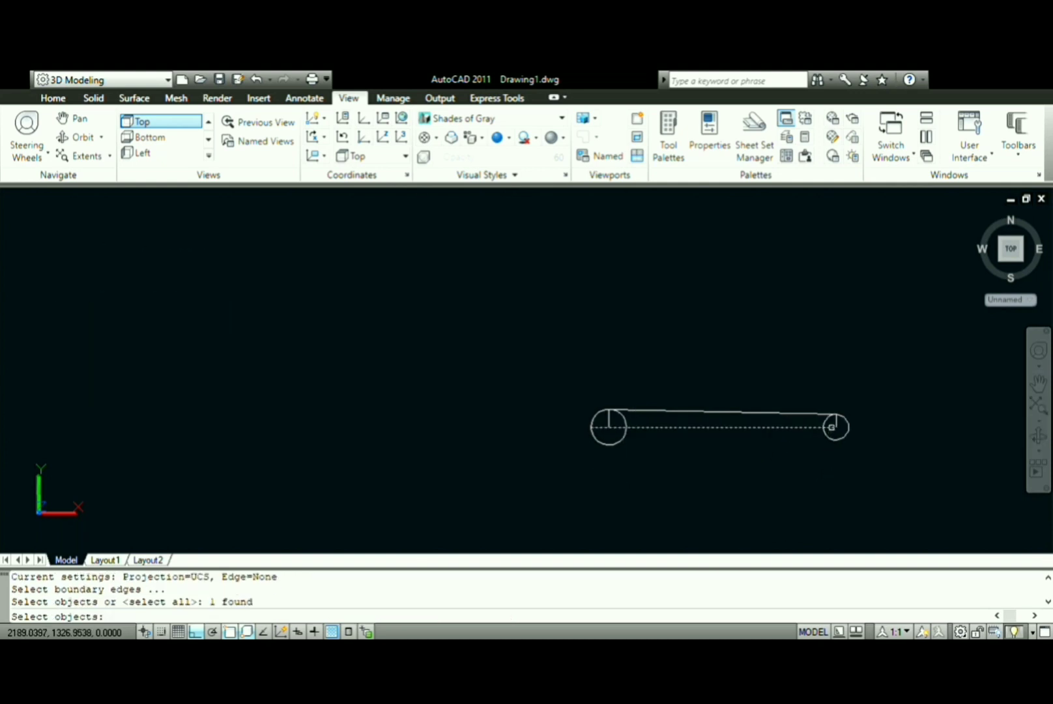
left_click(831, 427)
key("Escape")
type("ex")
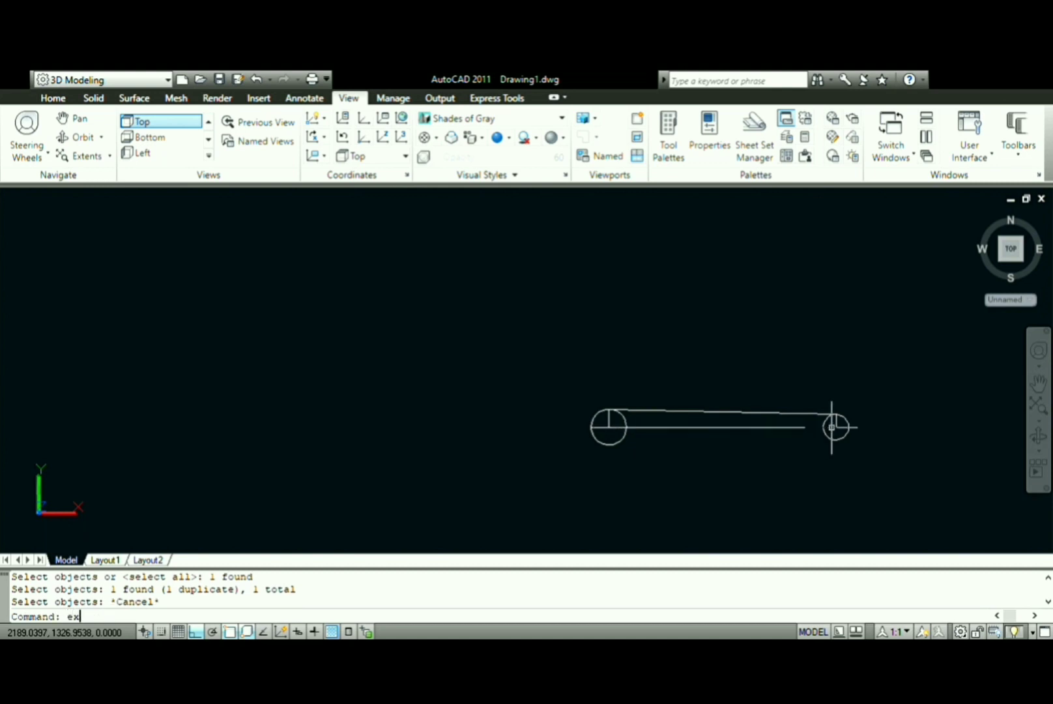
key("Return")
key("Return")
left_click(831, 428)
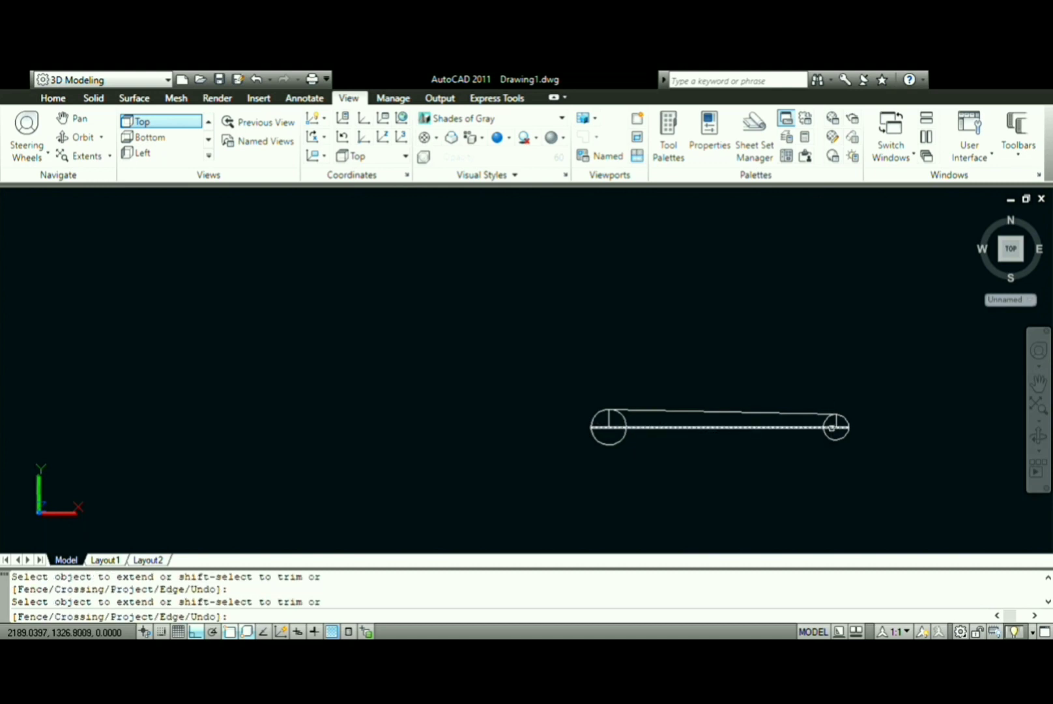
key("Return")
- Trim away the upper-left and lower arcs of the right end circle
type("r")
key("Return")
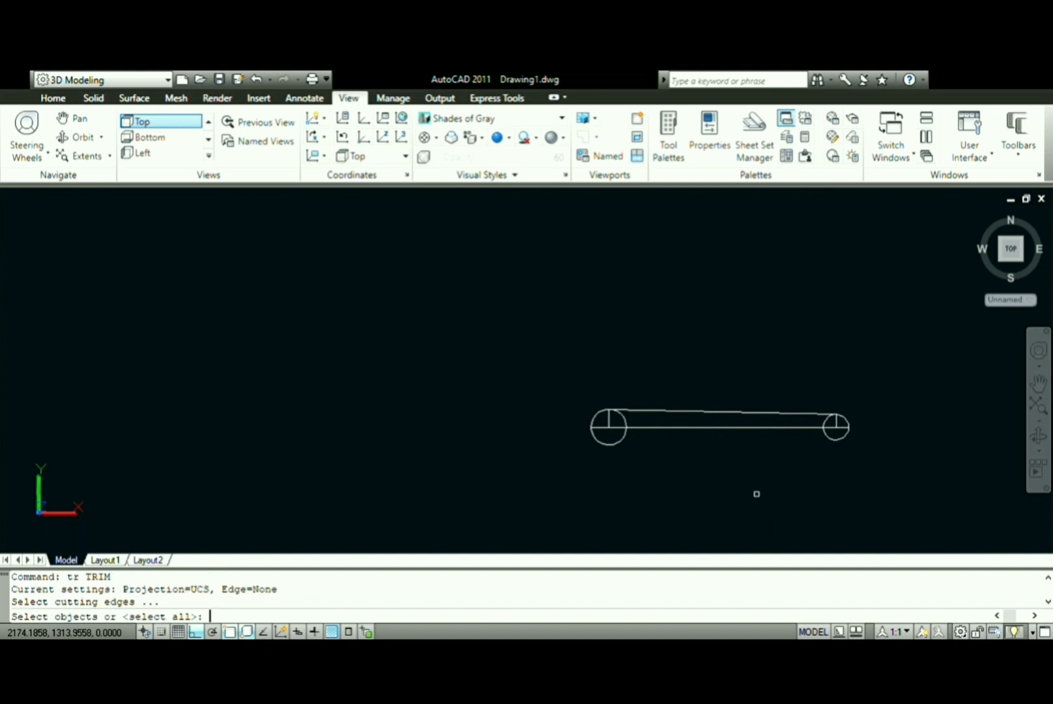
key("Return")
scroll(833, 425, "up", 5)
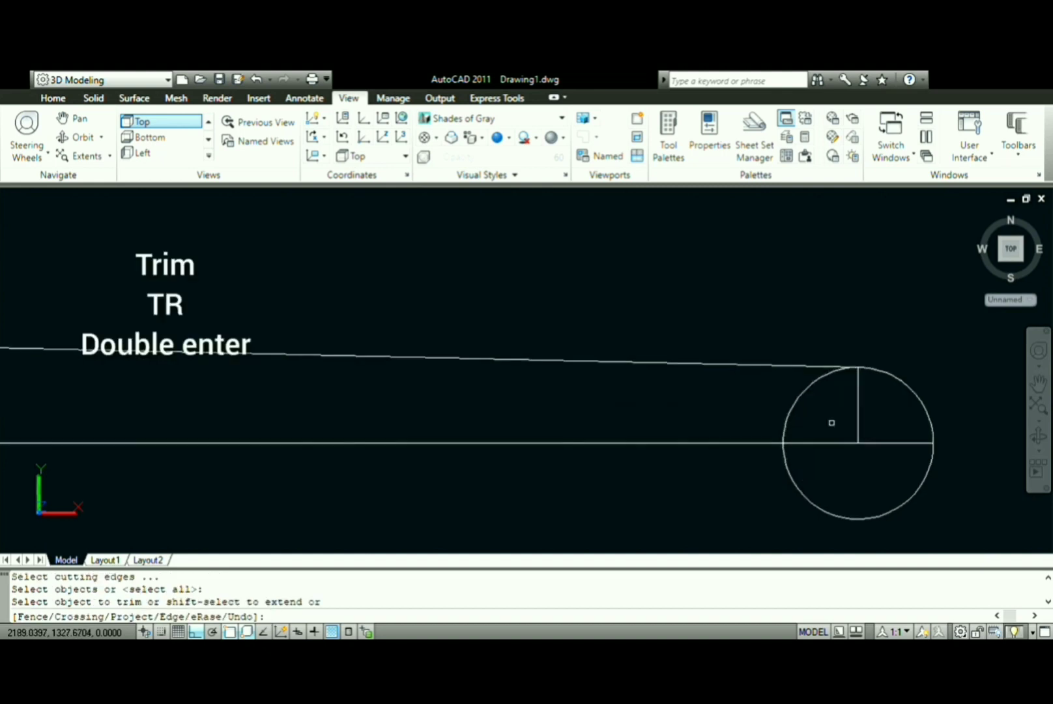
left_click(877, 421)
left_click(764, 412)
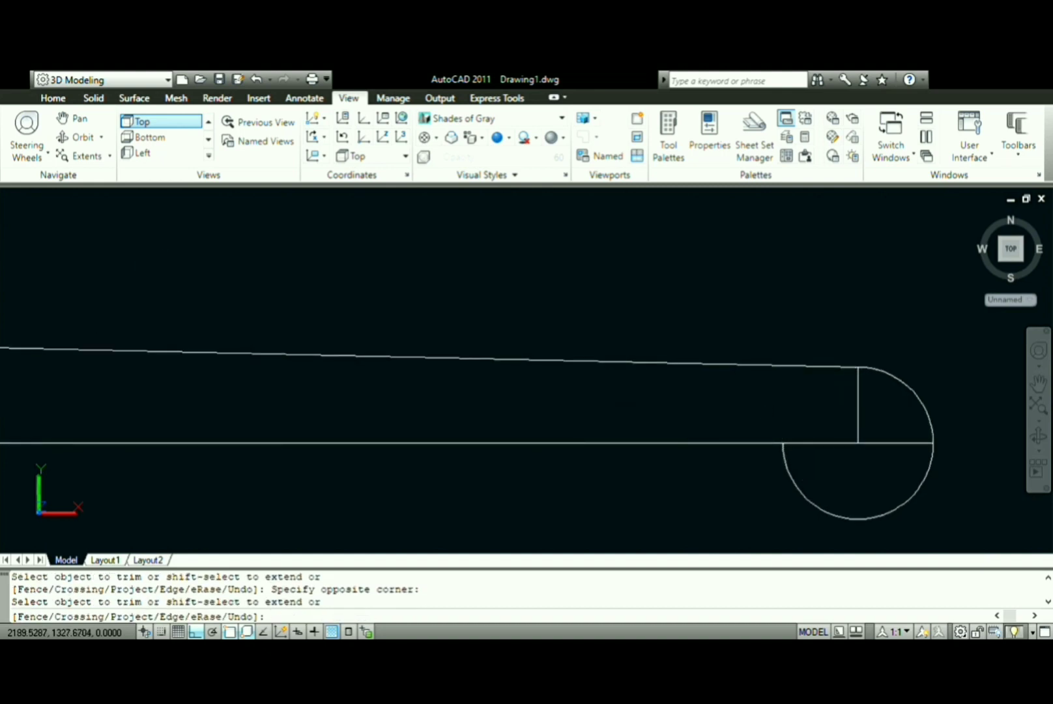
left_click(815, 482)
left_click(758, 486)
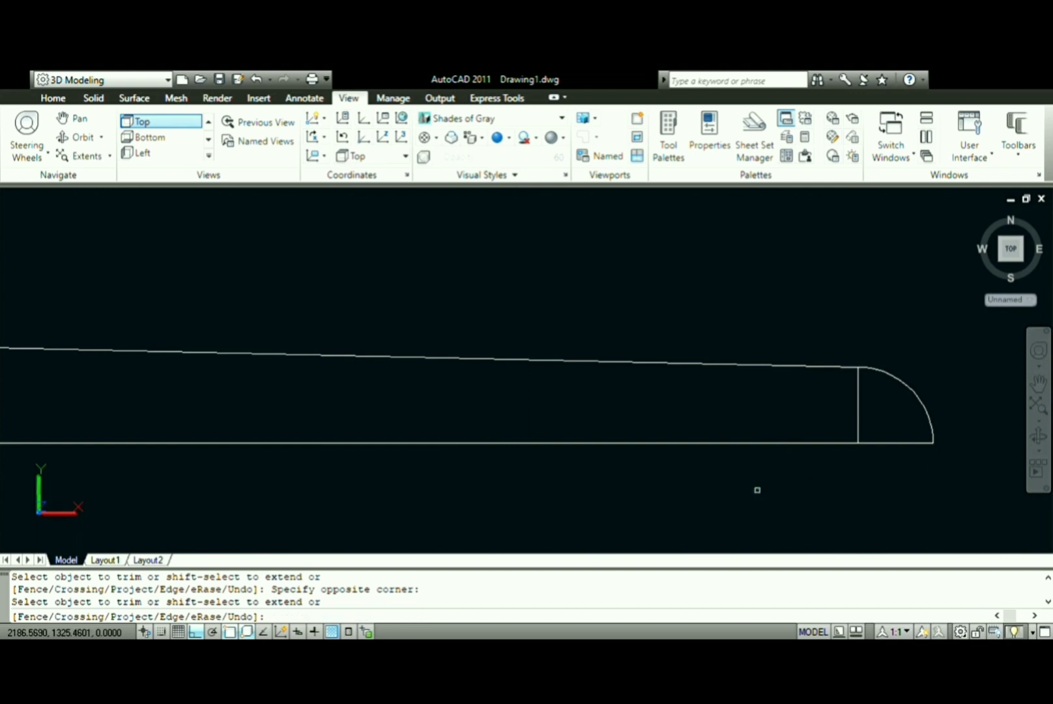
- Trim the left circle to a rounded end and erase both vertical end lines
scroll(757, 490, "down", 4)
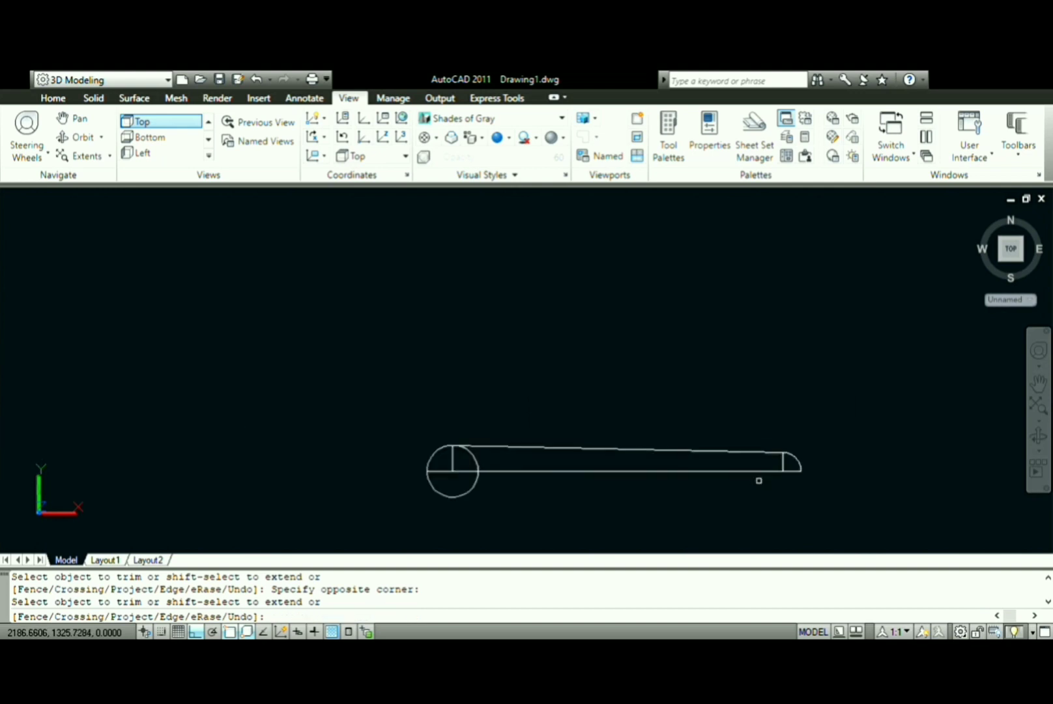
left_click(461, 499)
left_click(459, 485)
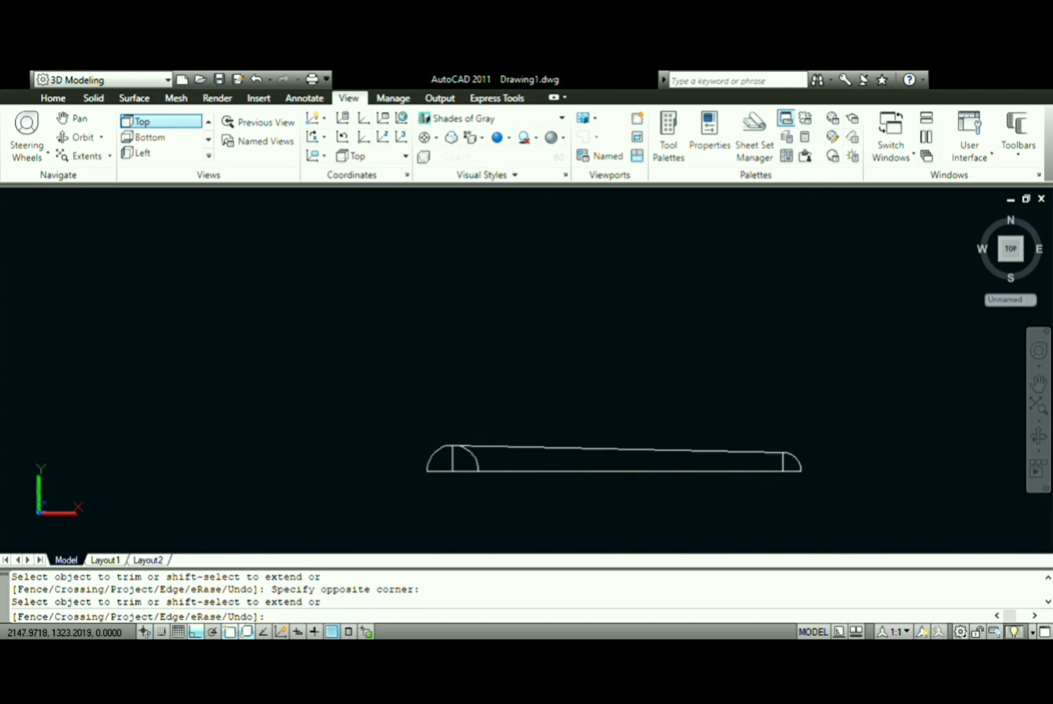
left_click(459, 450)
left_click(500, 462)
key("Escape")
left_click(766, 457)
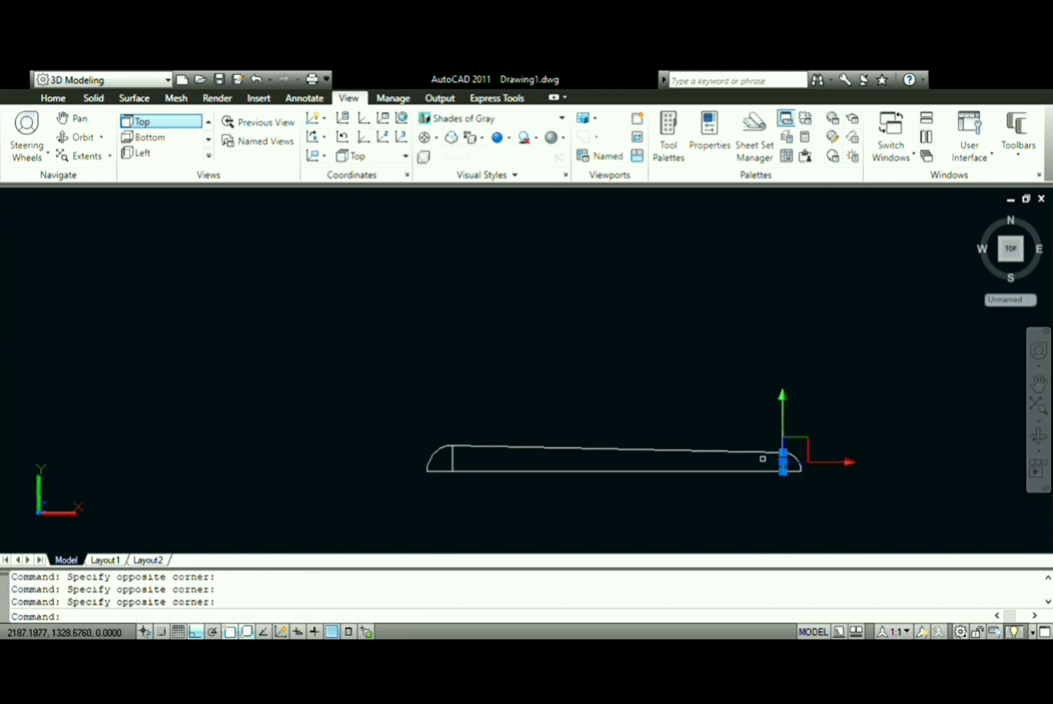
left_click(451, 460)
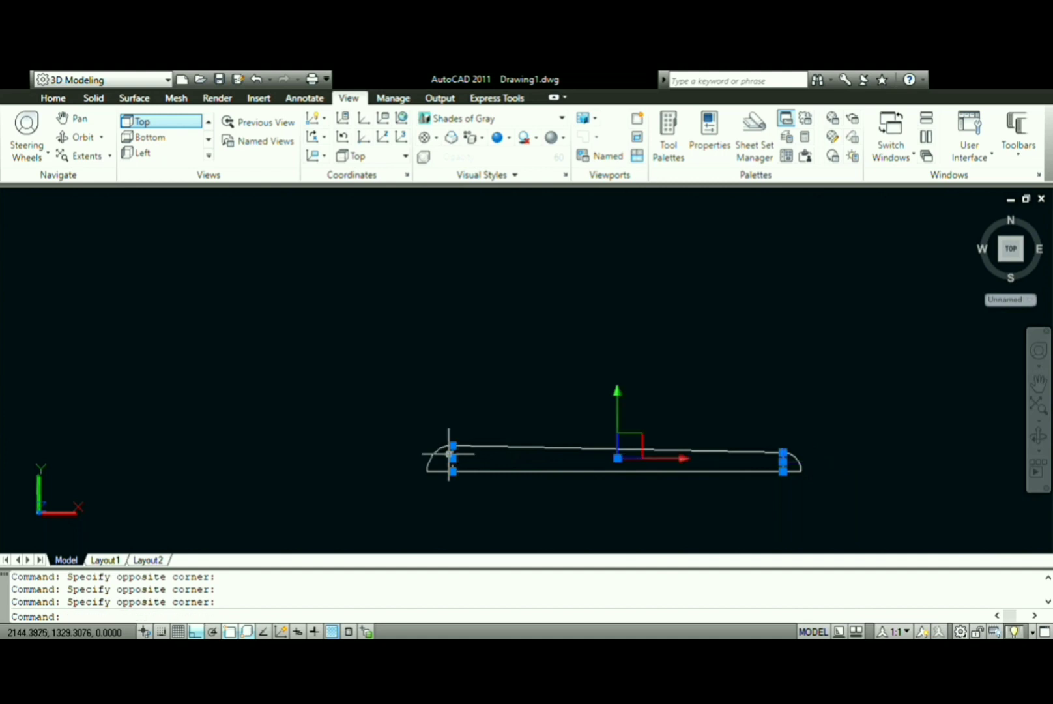
key("Delete")
type("bo")
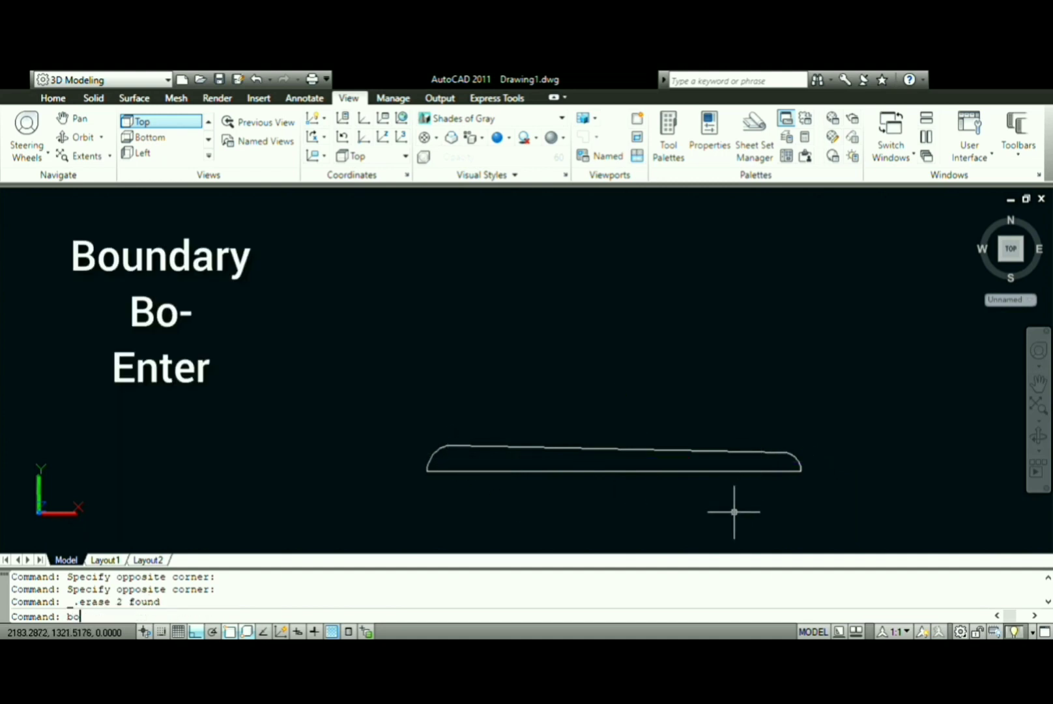
- Create a closed boundary polyline from inside the round-ended pin outline
key("Return")
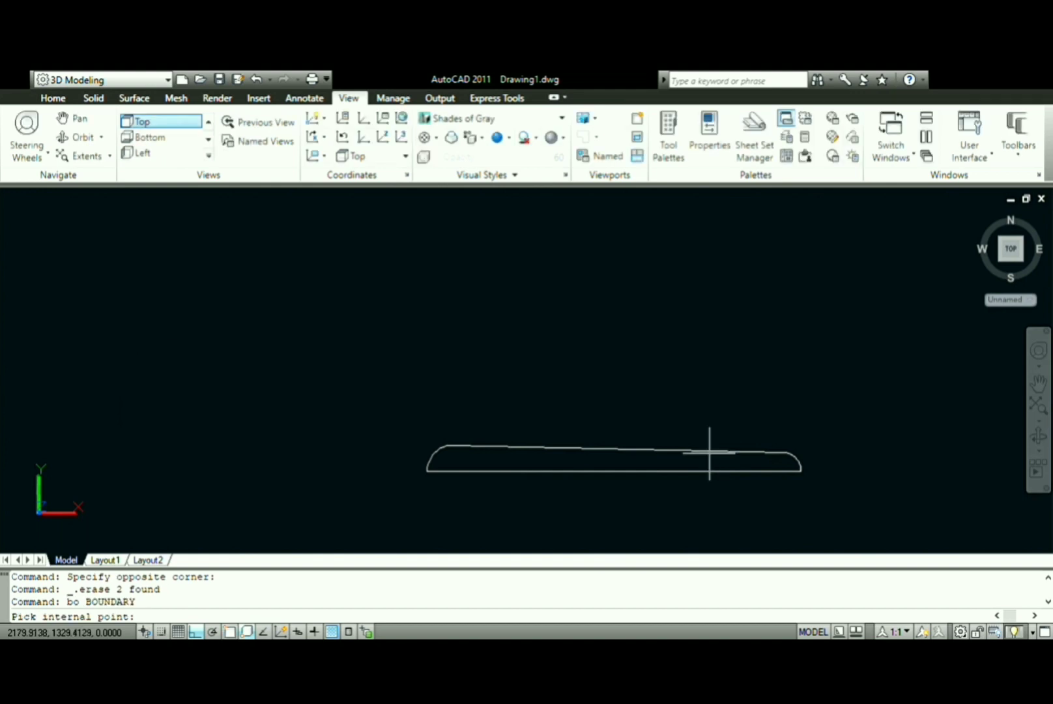
left_click(709, 456)
key("Return")
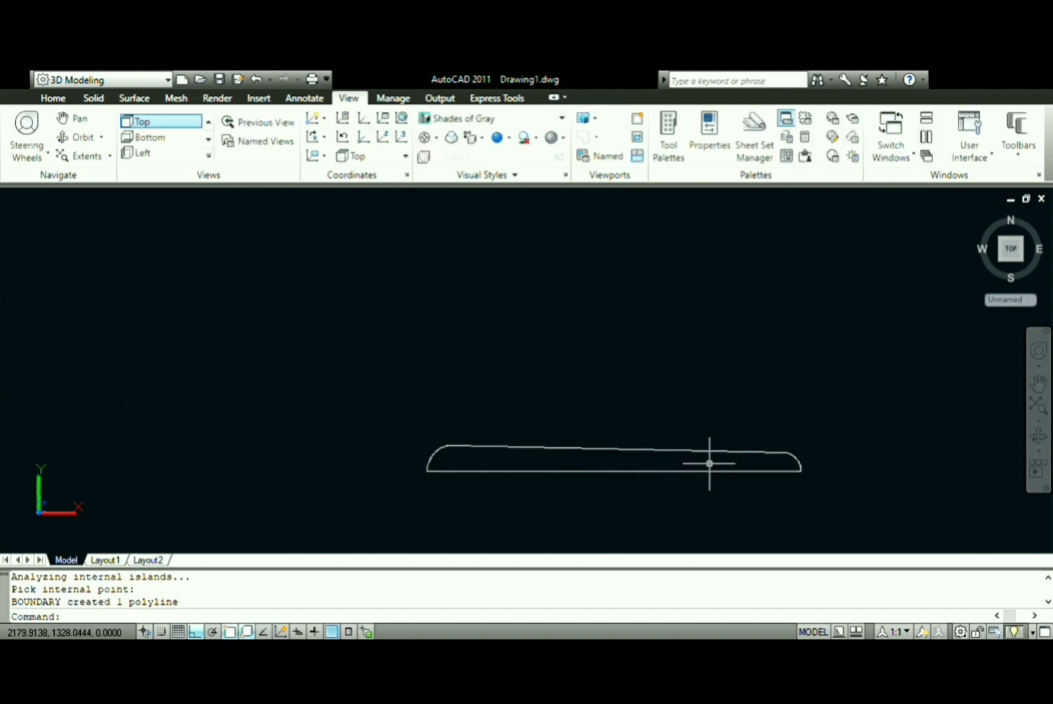
key("Return")
left_click(708, 459)
key("Return")
type("rev")
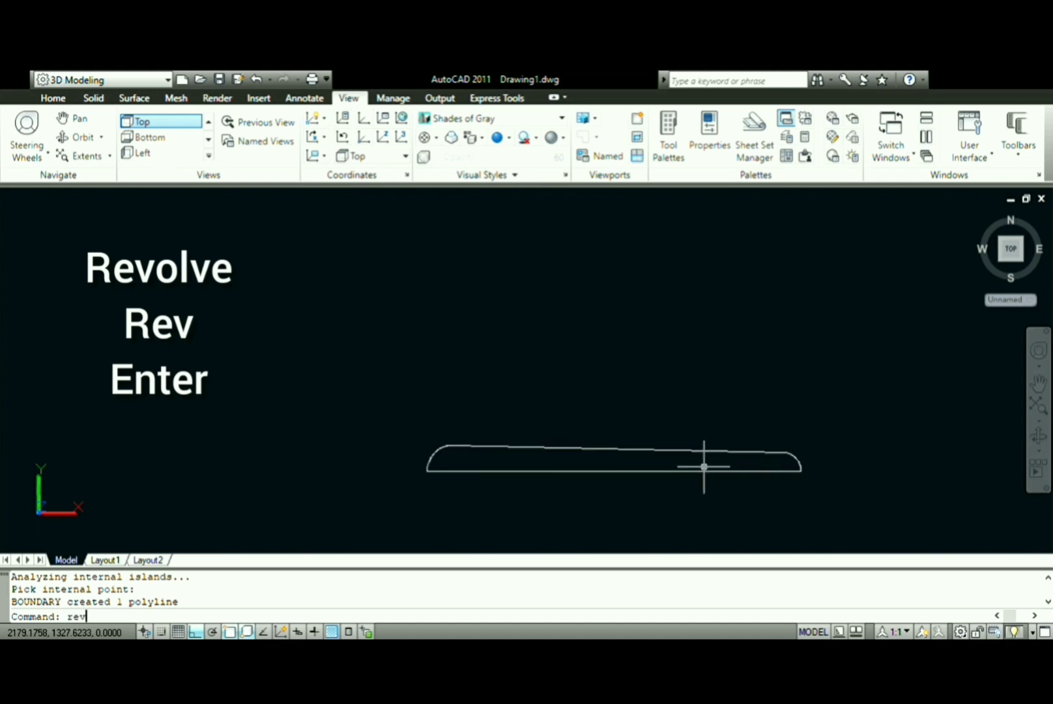
- Revolve the pin profile 360° about its bottom edge into a solid taper pin
key("Return")
left_click(785, 472)
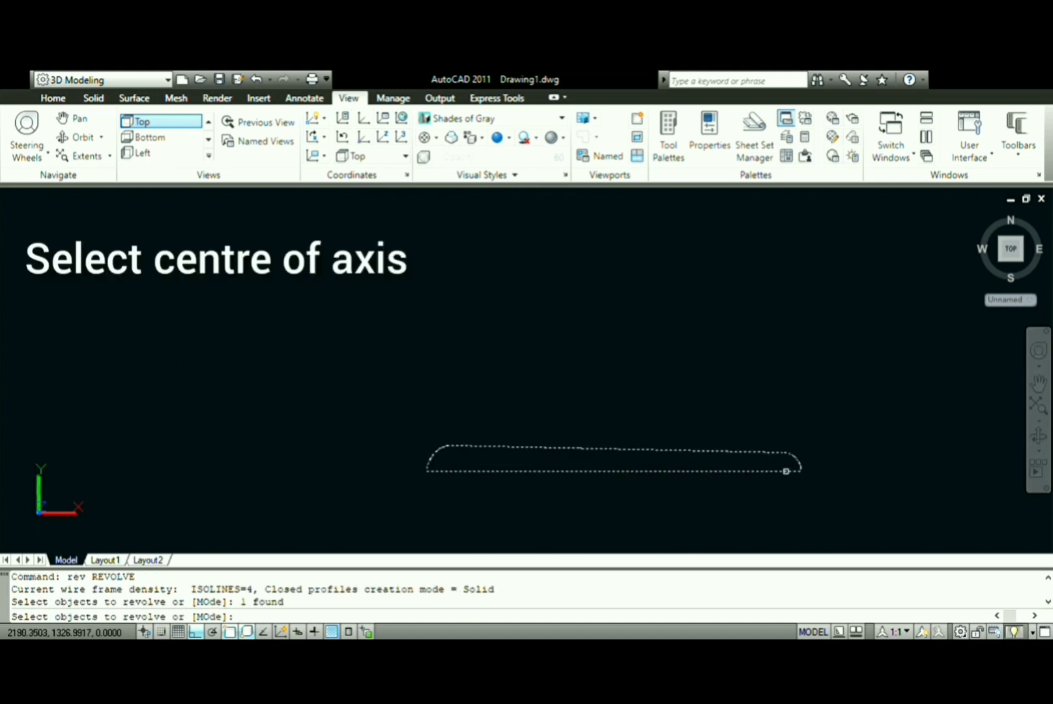
key("Return")
left_click(801, 469)
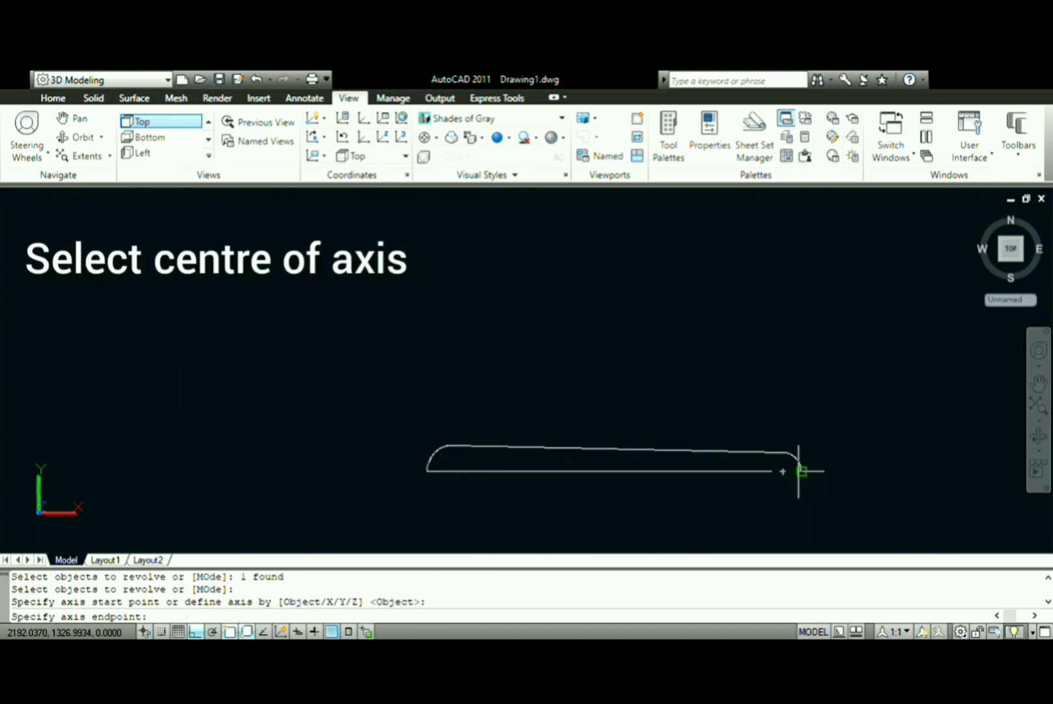
left_click(427, 471)
key("Return")
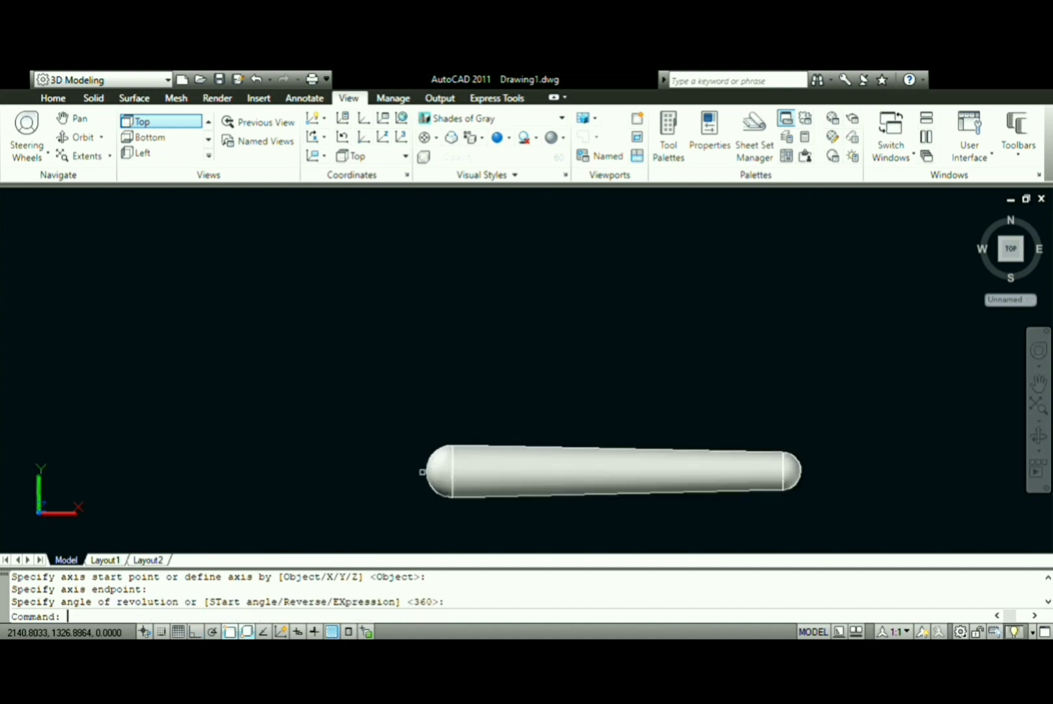
scroll(684, 411, "down", 4)
scroll(648, 404, "down", 2)
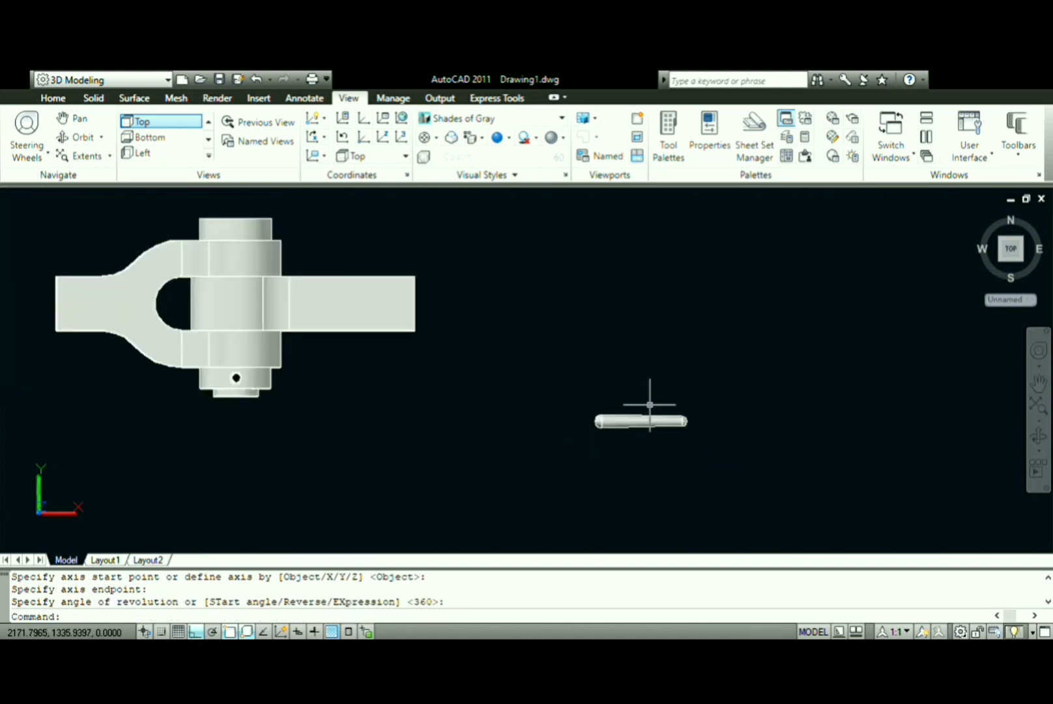
scroll(648, 402, "down", 4)
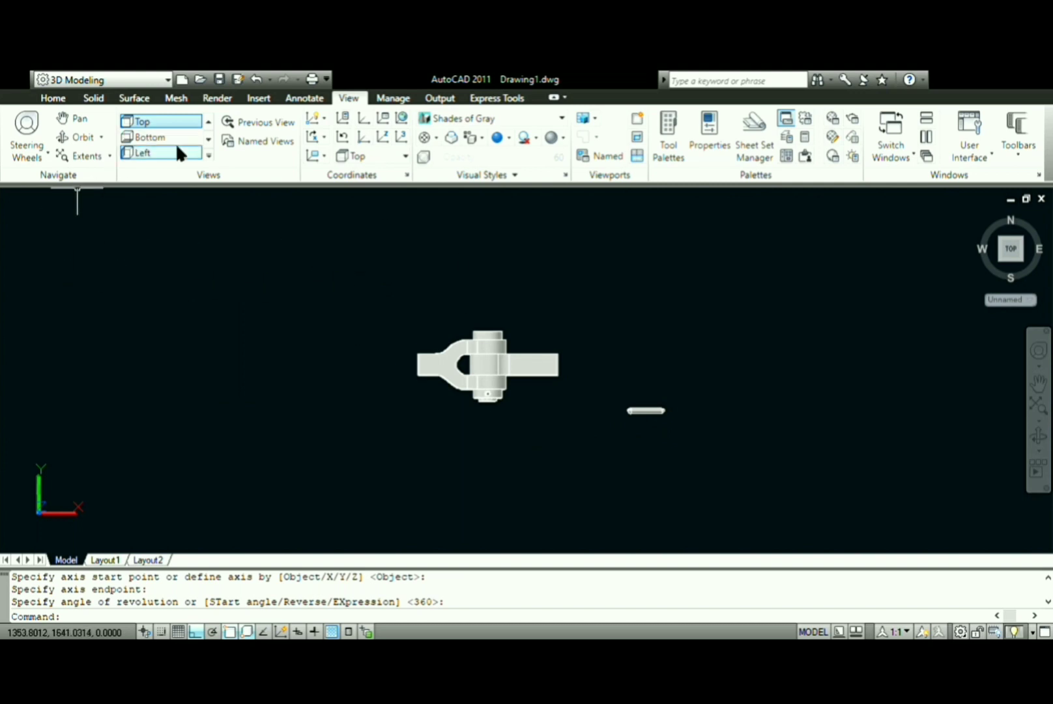
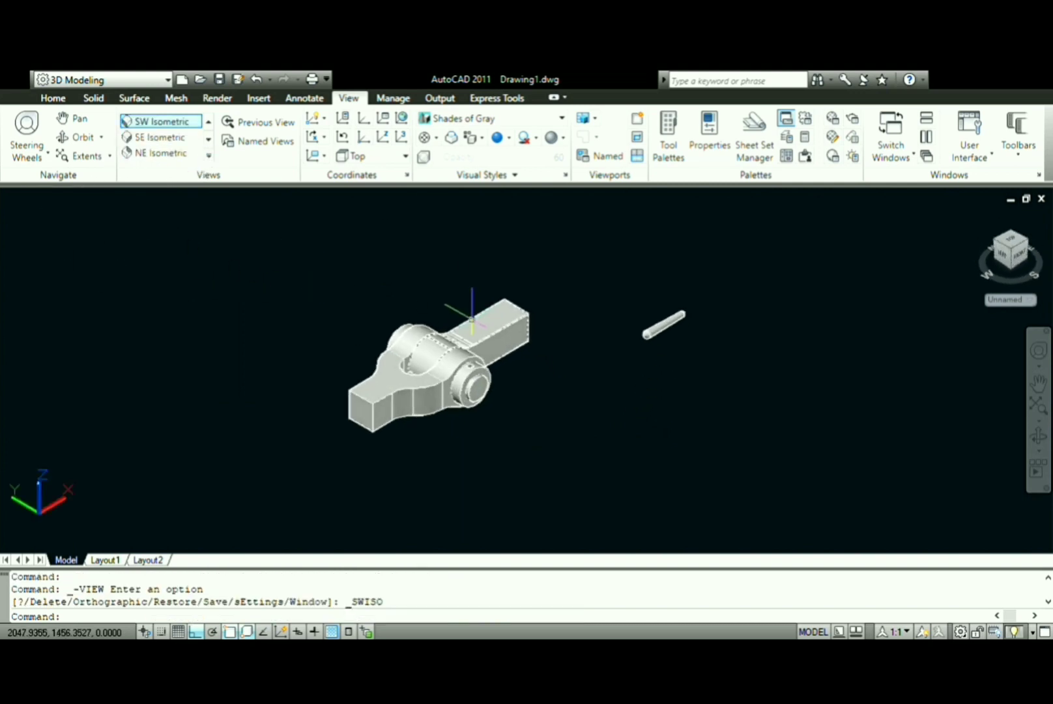
- Rotate the retaining pin about the green axis with 3DROTATE so it stands vertical
type("d")
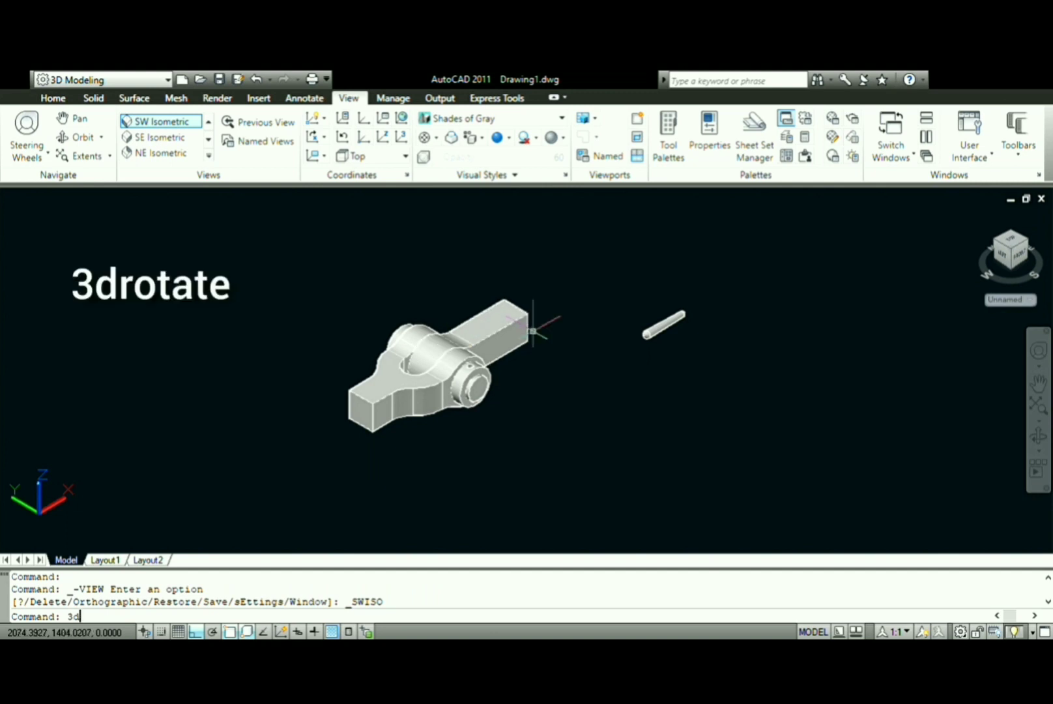
type("rota")
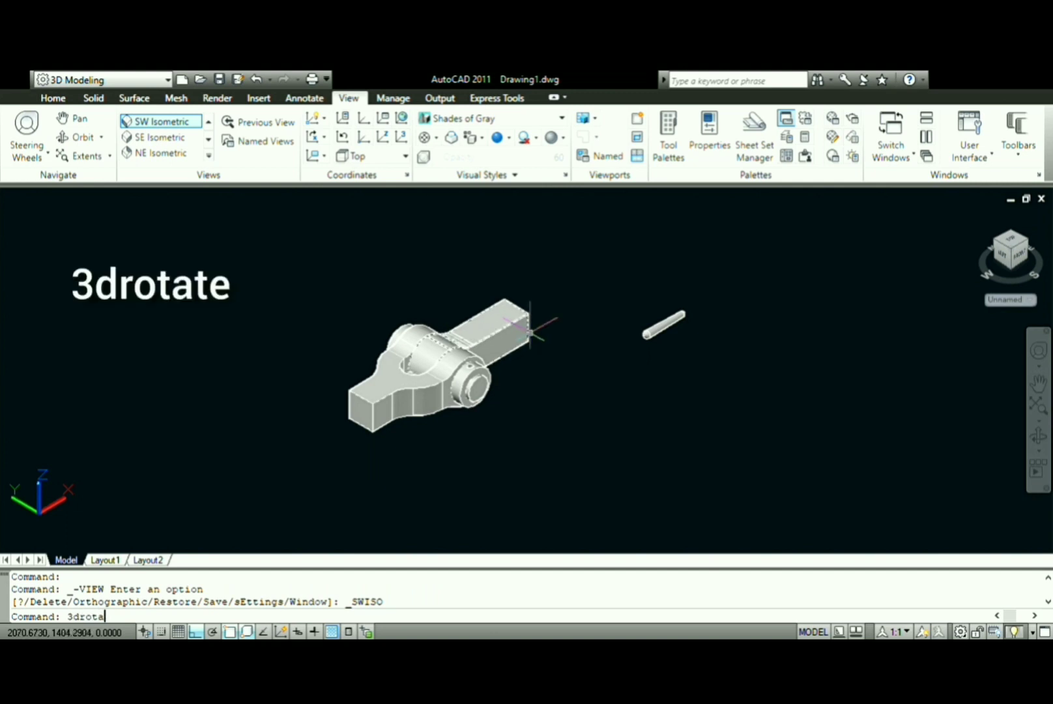
key("Return")
left_click(663, 323)
key("Return")
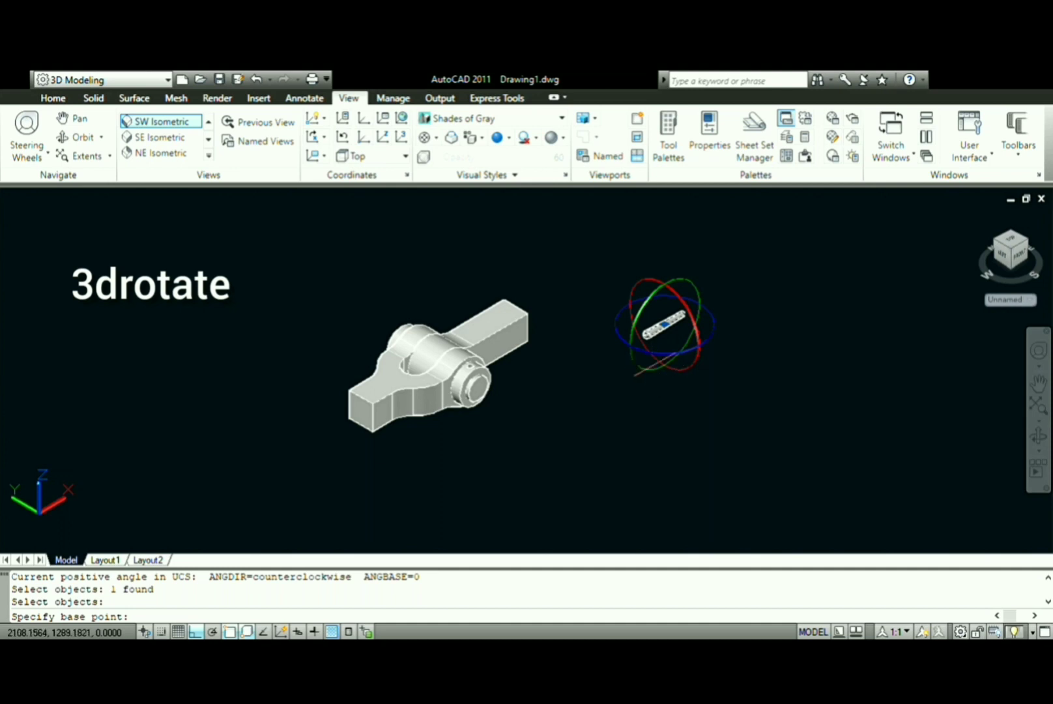
left_click(635, 373)
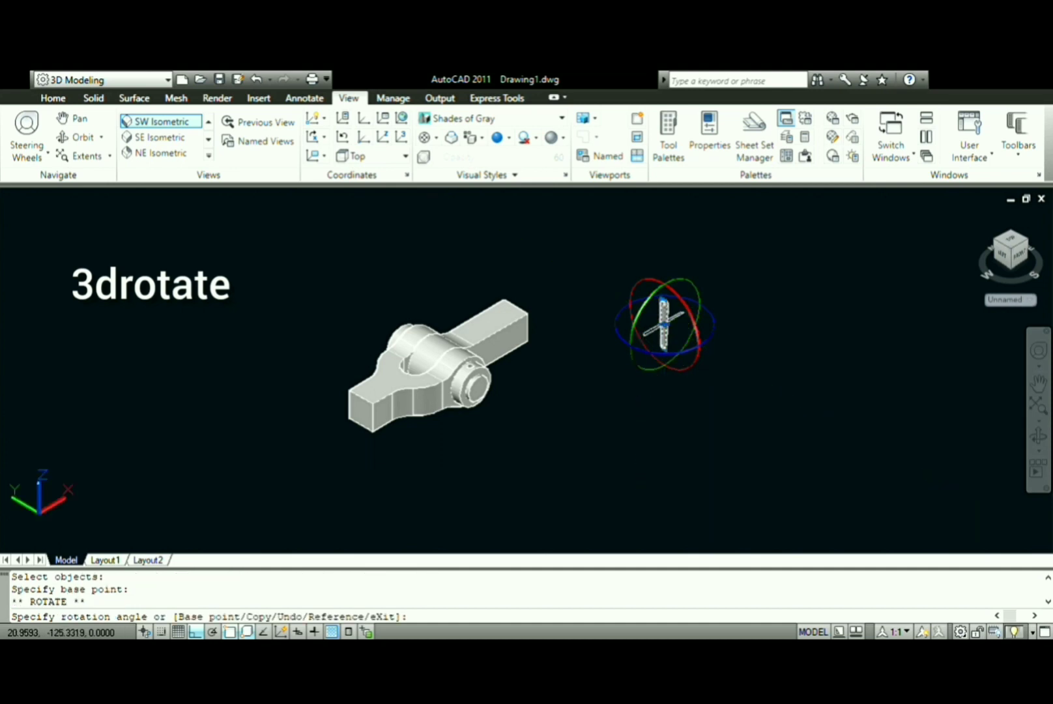
key("Return")
key("Escape")
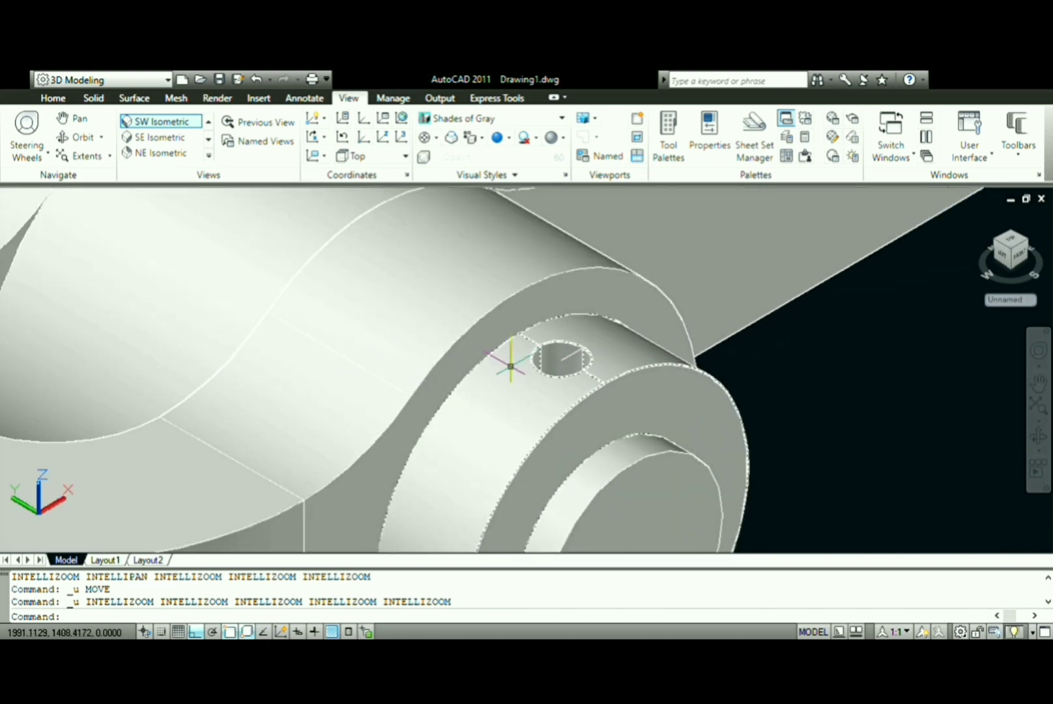
- Draw a 2-unit guide line upward from the small hole's centre on the boss
type("l")
key("Return")
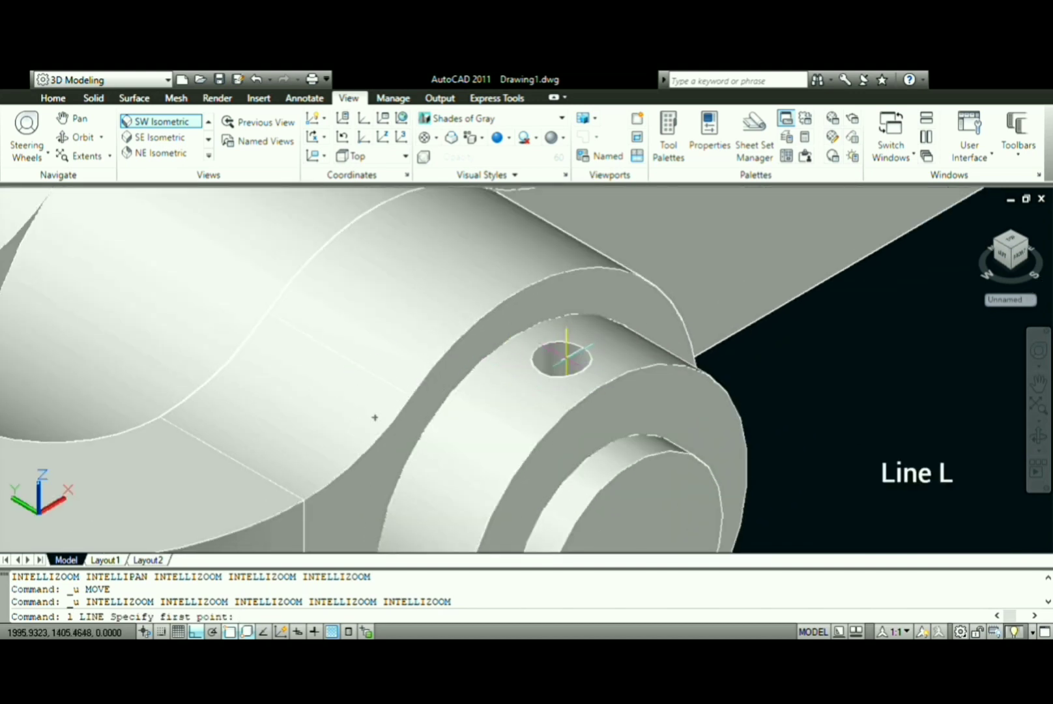
left_click(562, 359)
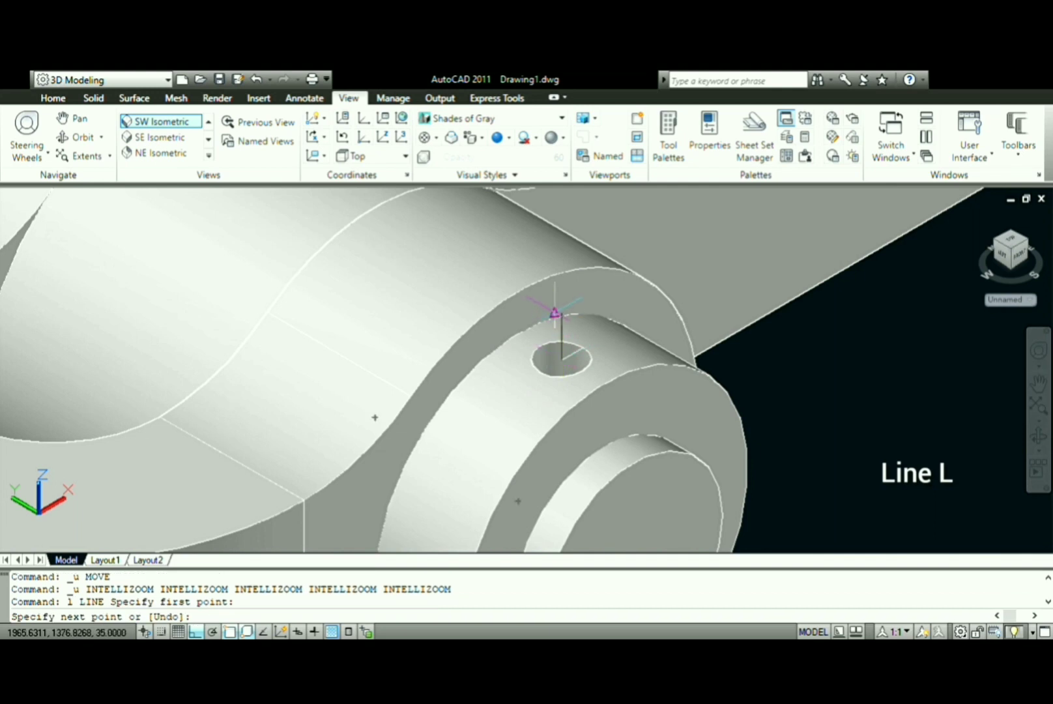
type("2")
key("Return")
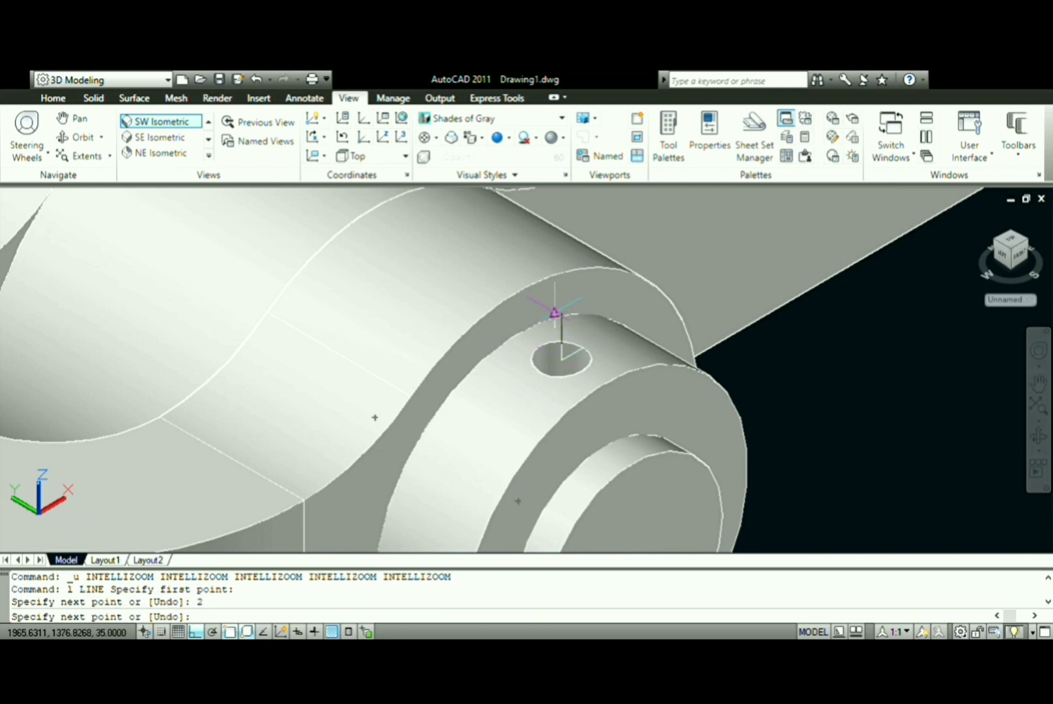
key("Return")
scroll(574, 355, "down", 5)
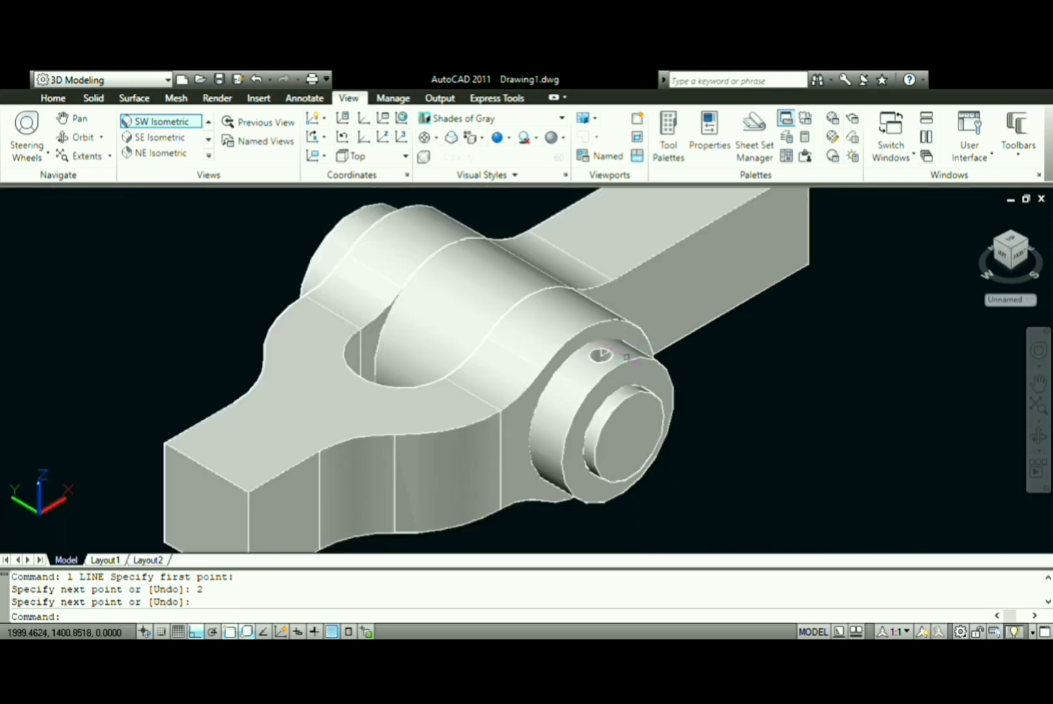
scroll(622, 355, "down", 4)
type("m")
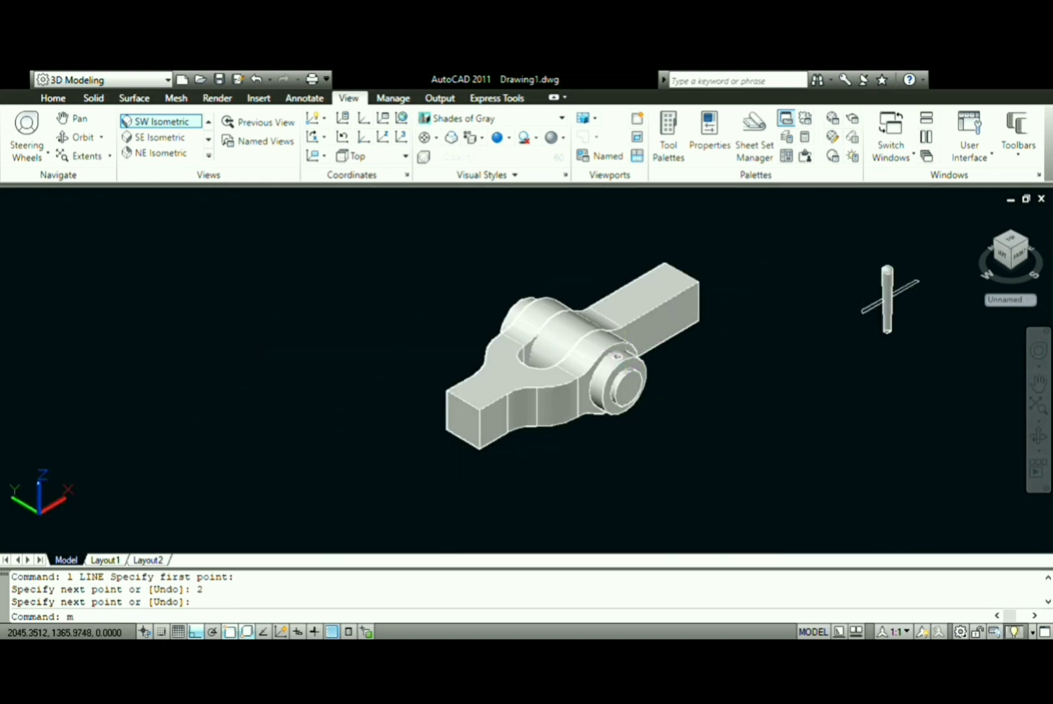
- Move the retaining pin from its top point to the guide line's end, seating it in the hole
key("Return")
left_click(887, 270)
key("Return")
scroll(888, 270, "up", 4)
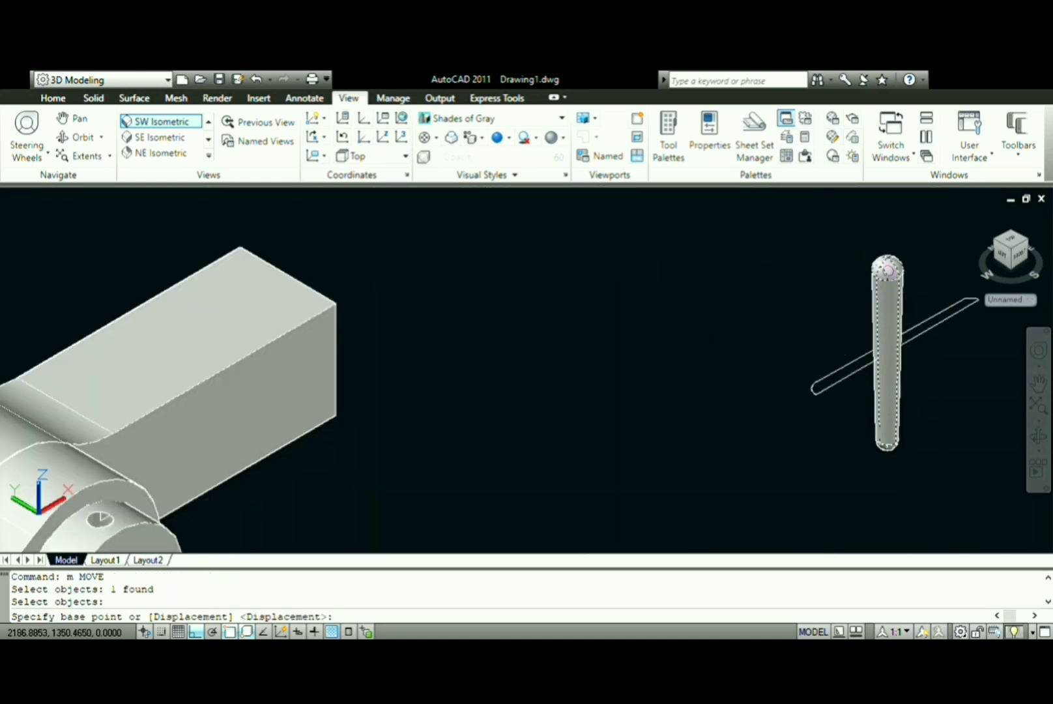
scroll(887, 269, "up", 2)
scroll(887, 270, "up", 4)
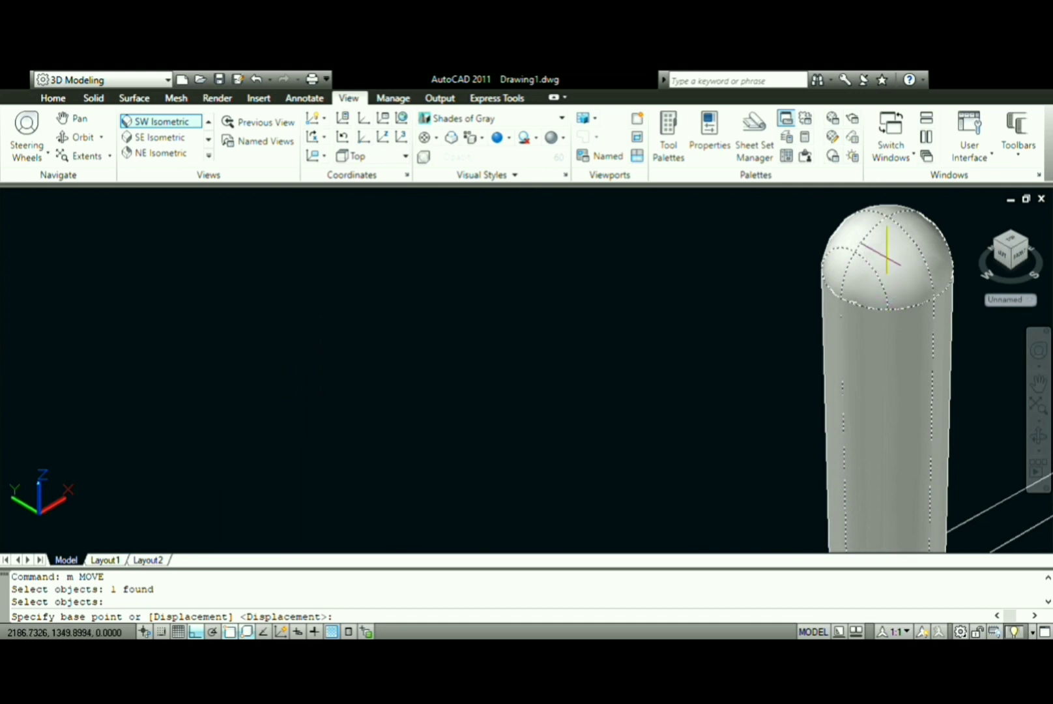
left_click(888, 270)
scroll(887, 270, "down", 6)
scroll(887, 270, "down", 3)
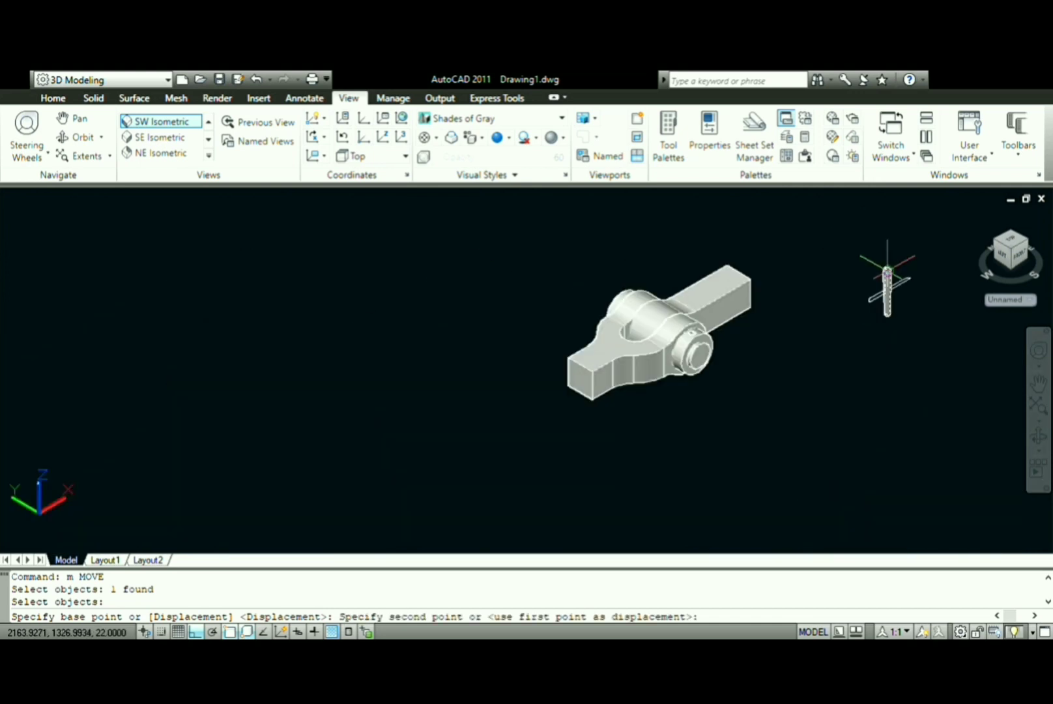
scroll(725, 338, "up", 5)
scroll(725, 338, "up", 3)
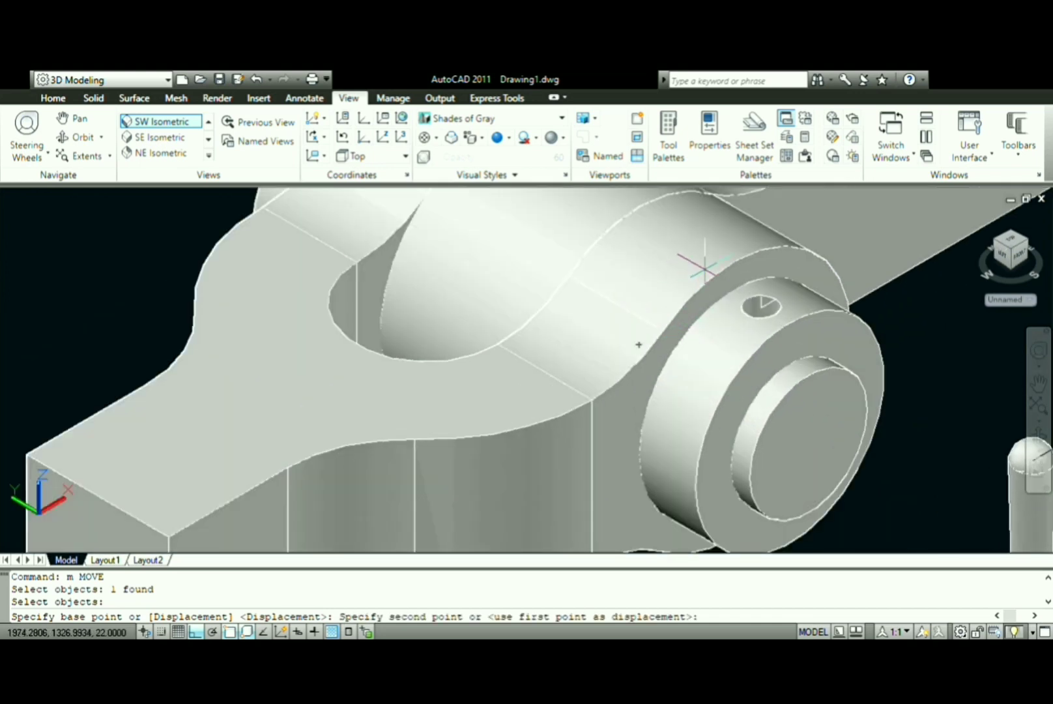
scroll(755, 270, "up", 4)
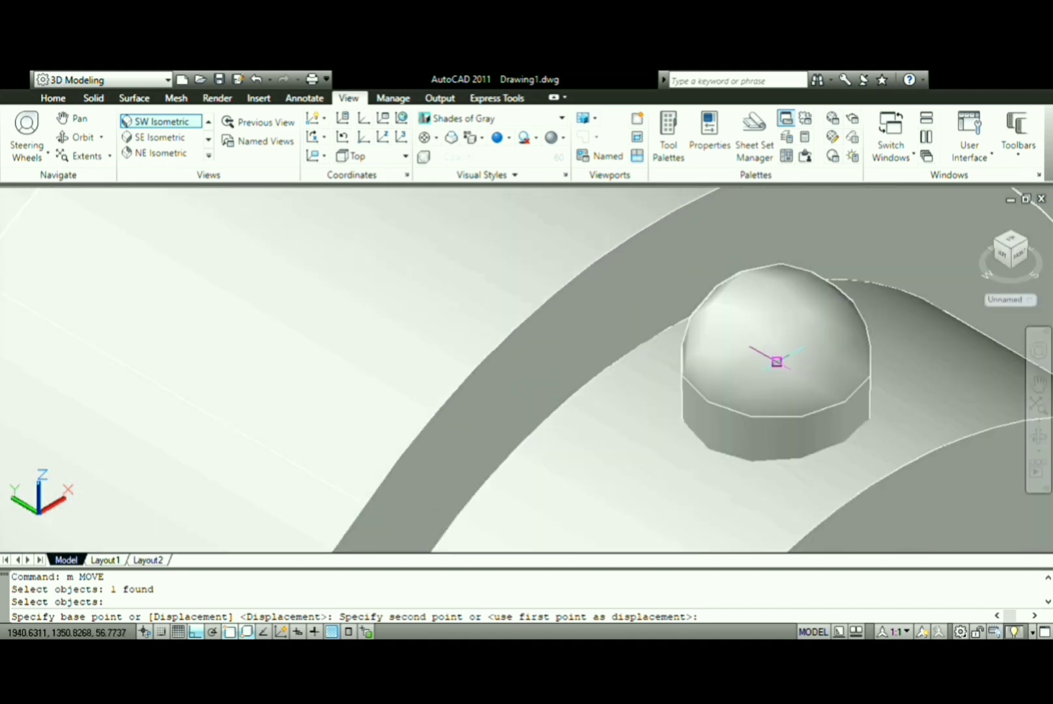
left_click(776, 361)
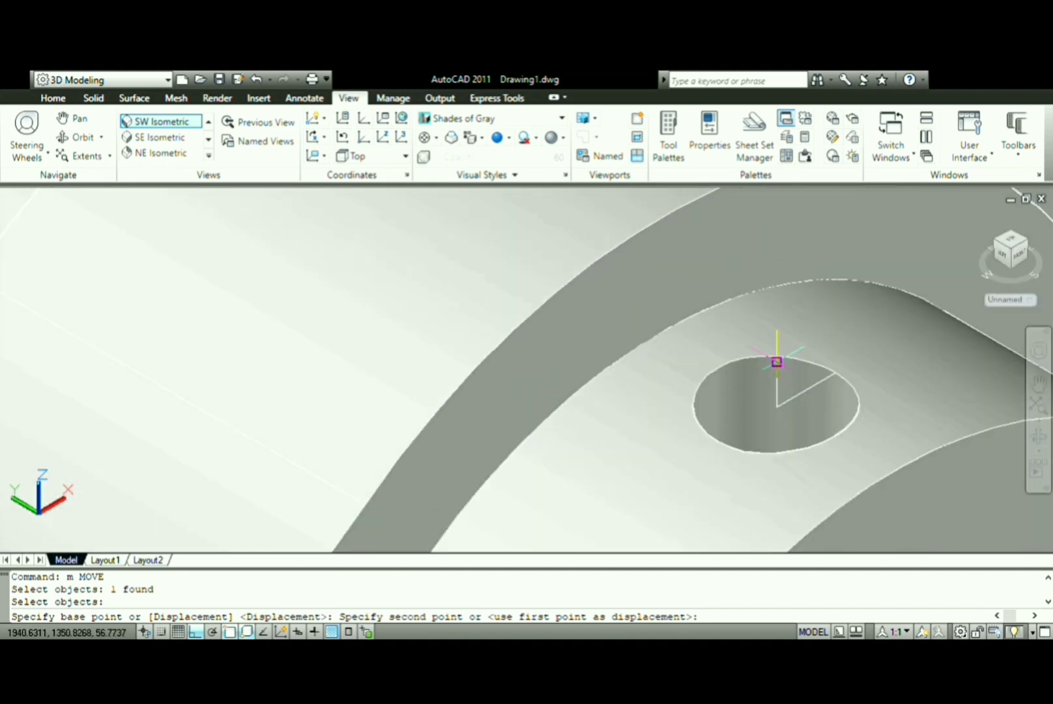
left_click(777, 362)
scroll(776, 362, "down", 3)
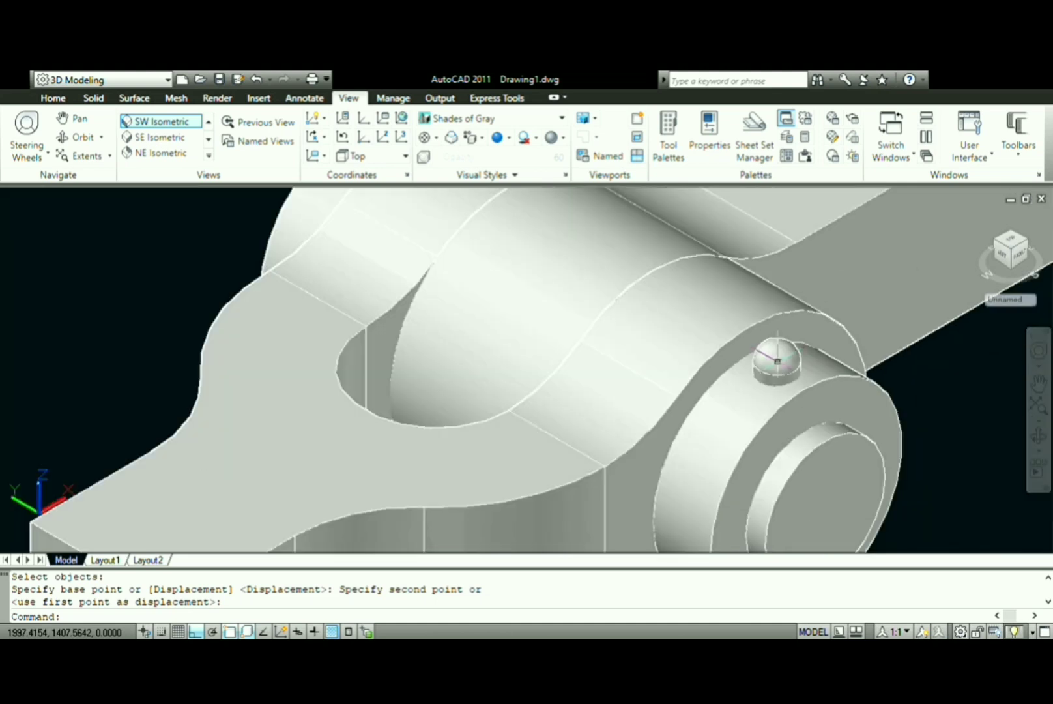
scroll(777, 362, "down", 2)
- Draw a circle of radius 12.5 centred on the block's front end face
type("c")
key("Return")
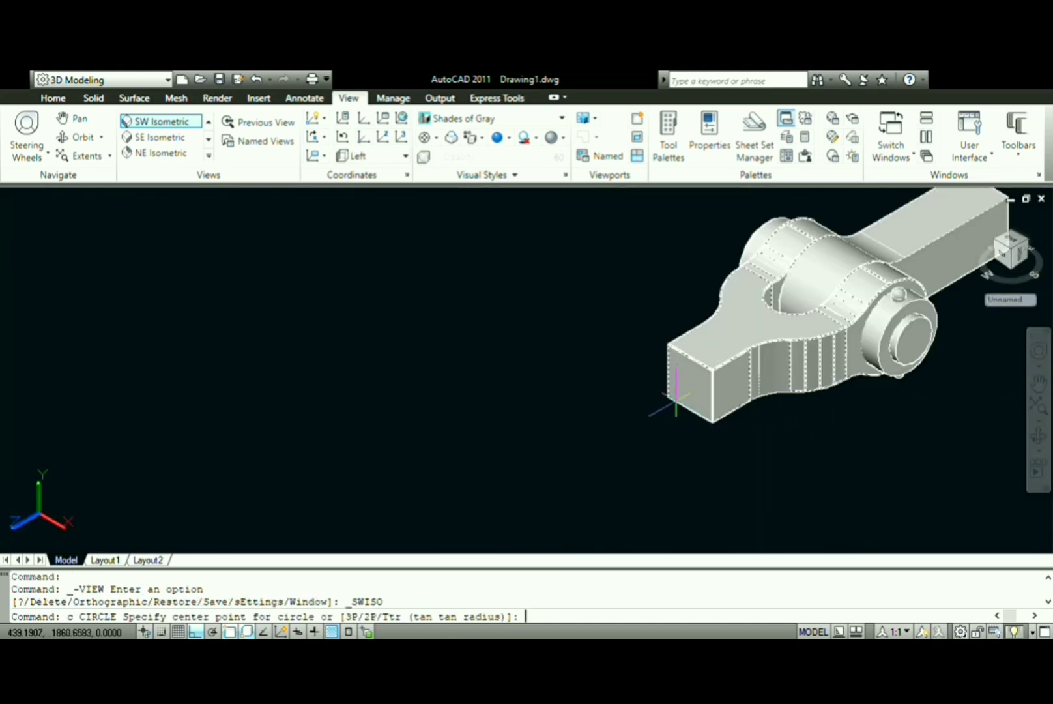
left_click(691, 382)
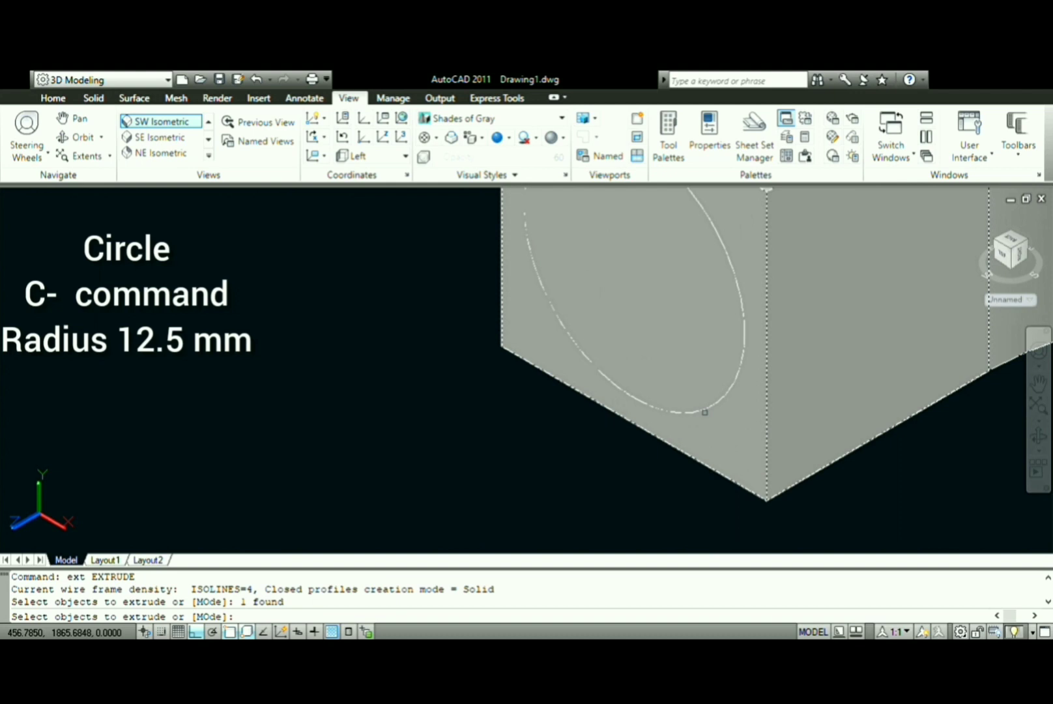
key("Escape")
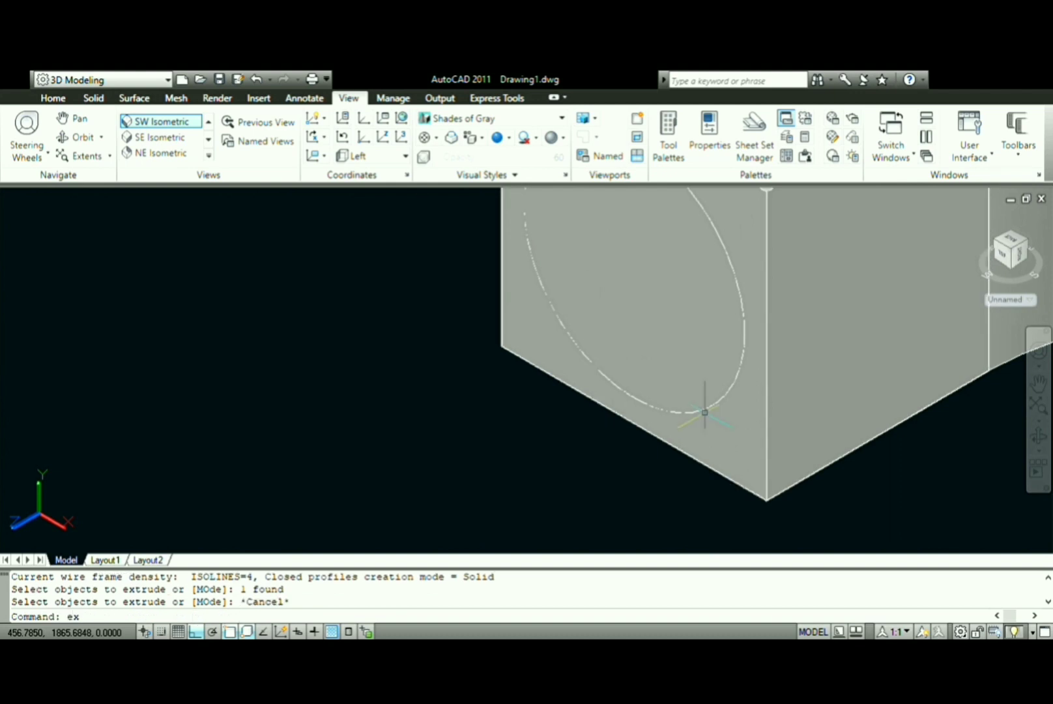
- Extrude the circle 30 mm into a cylindrical shaft
key("Return")
left_click(705, 409)
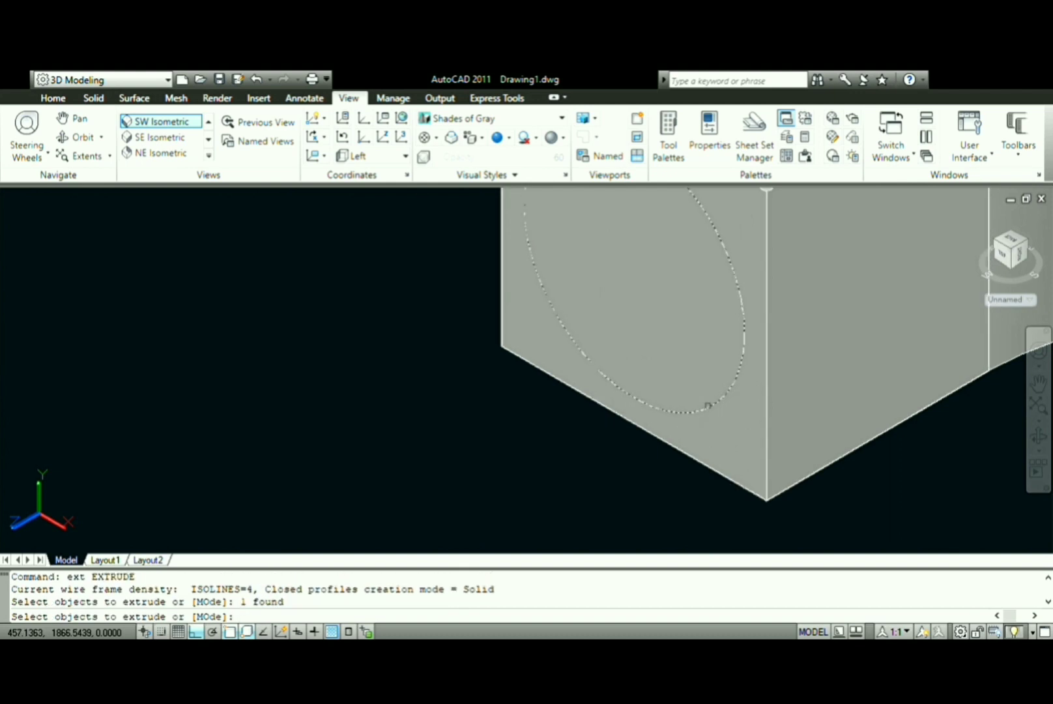
key("Return")
type("30")
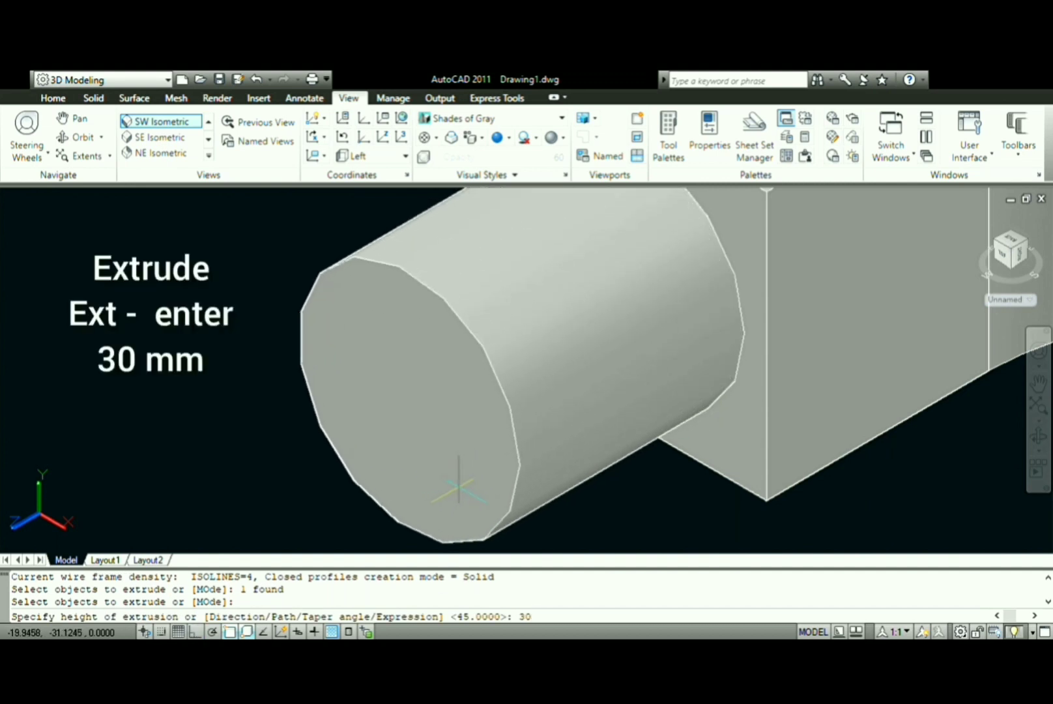
key("Return")
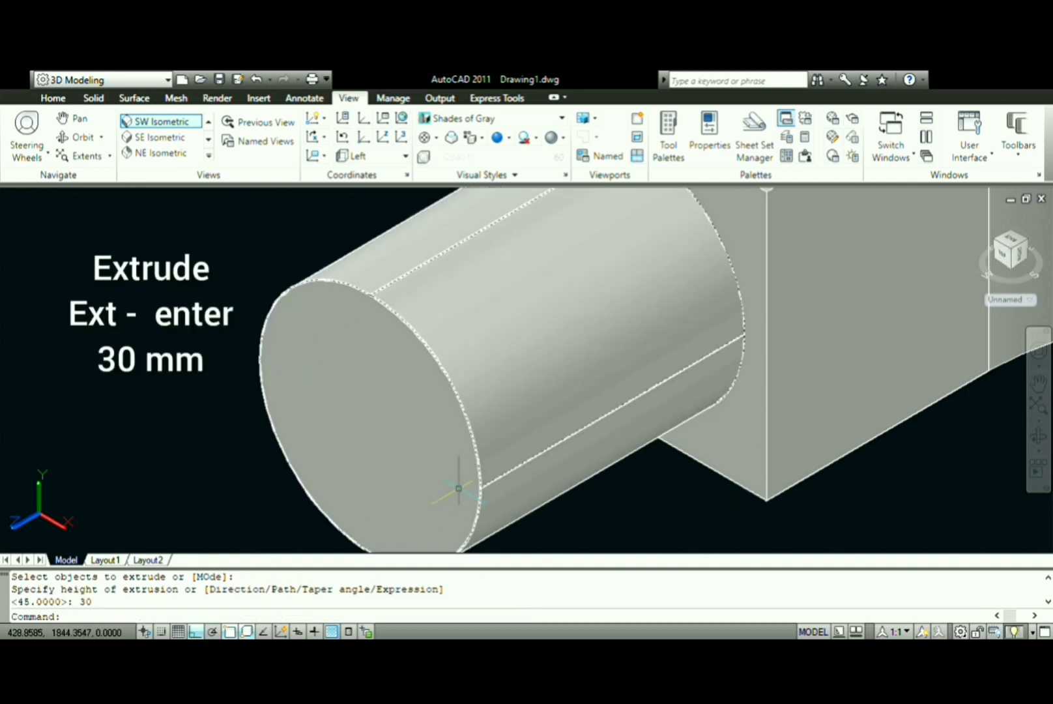
scroll(496, 441, "down", 8)
scroll(496, 441, "down", 2)
scroll(496, 441, "down", 2)
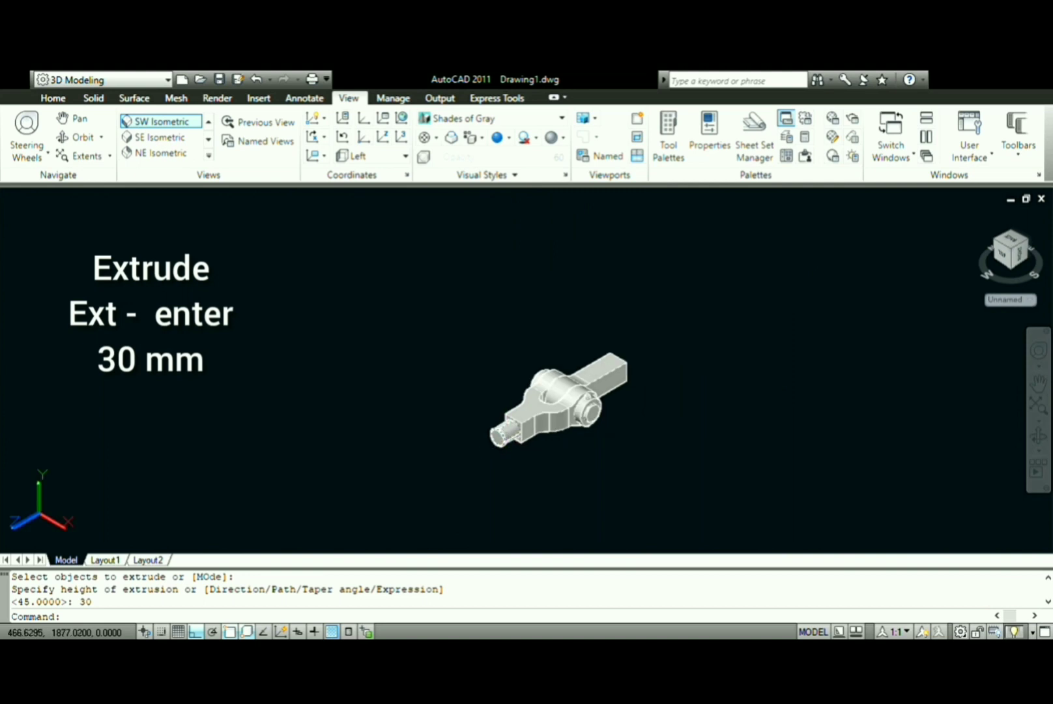
- Orbit to a new angle and select the end cylinder for copying
left_click(1038, 435)
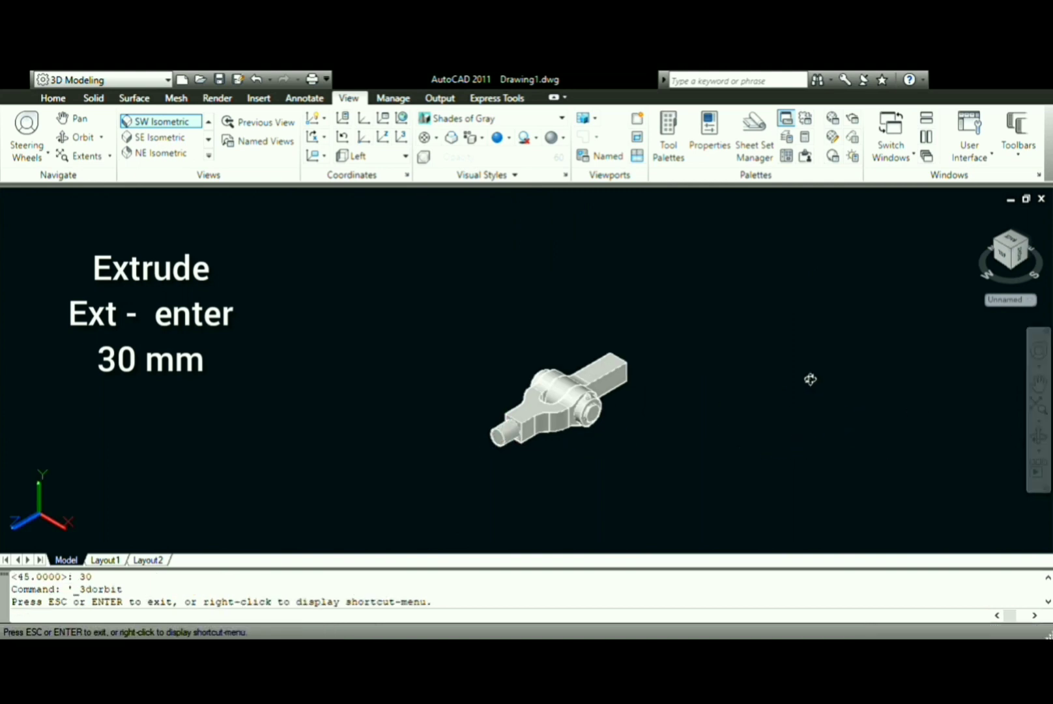
mouse_move(710, 400)
left_mouse_down()
mouse_move(438, 407)
mouse_move(421, 352)
mouse_move(415, 365)
left_mouse_up()
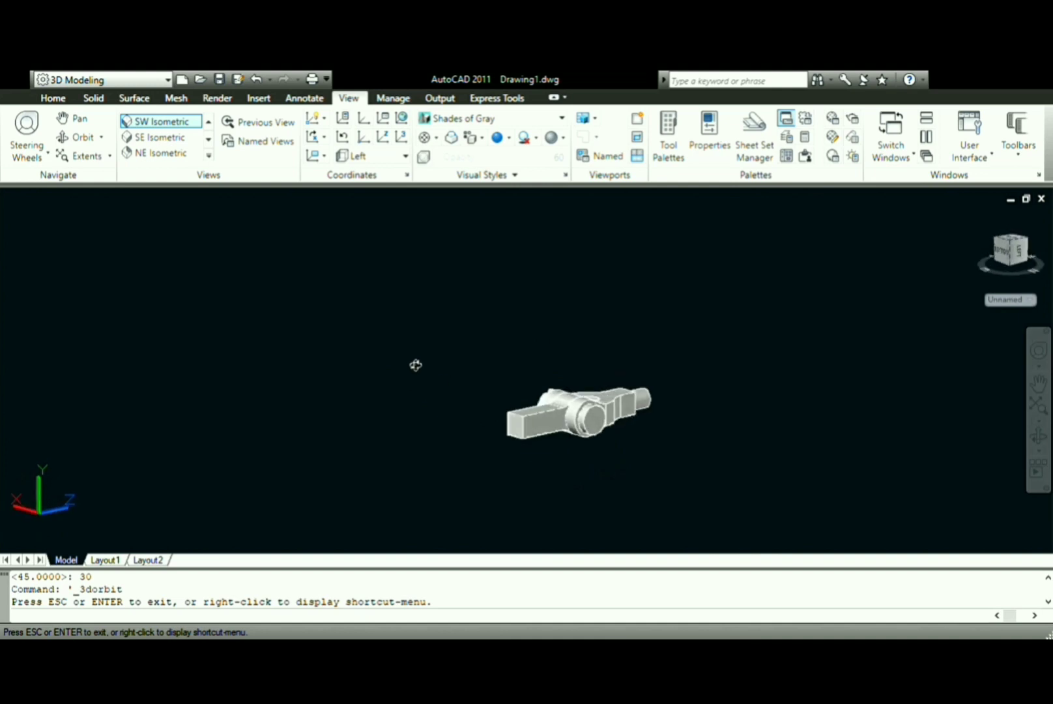
key("Escape")
scroll(493, 409, "up", 6)
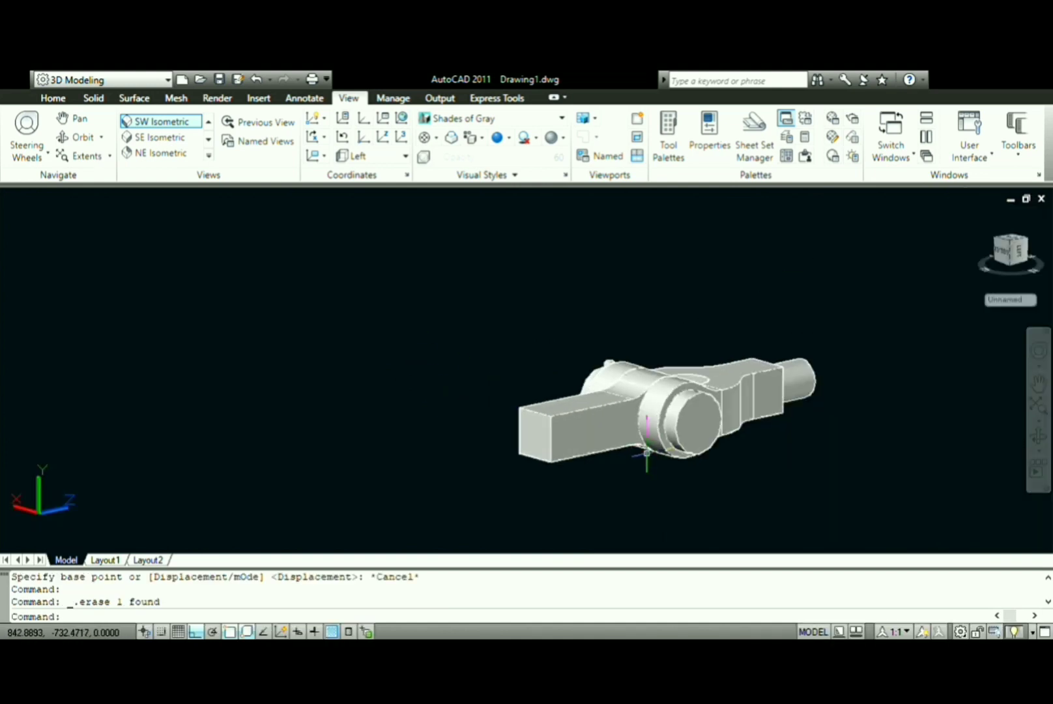
type("co")
key("Return")
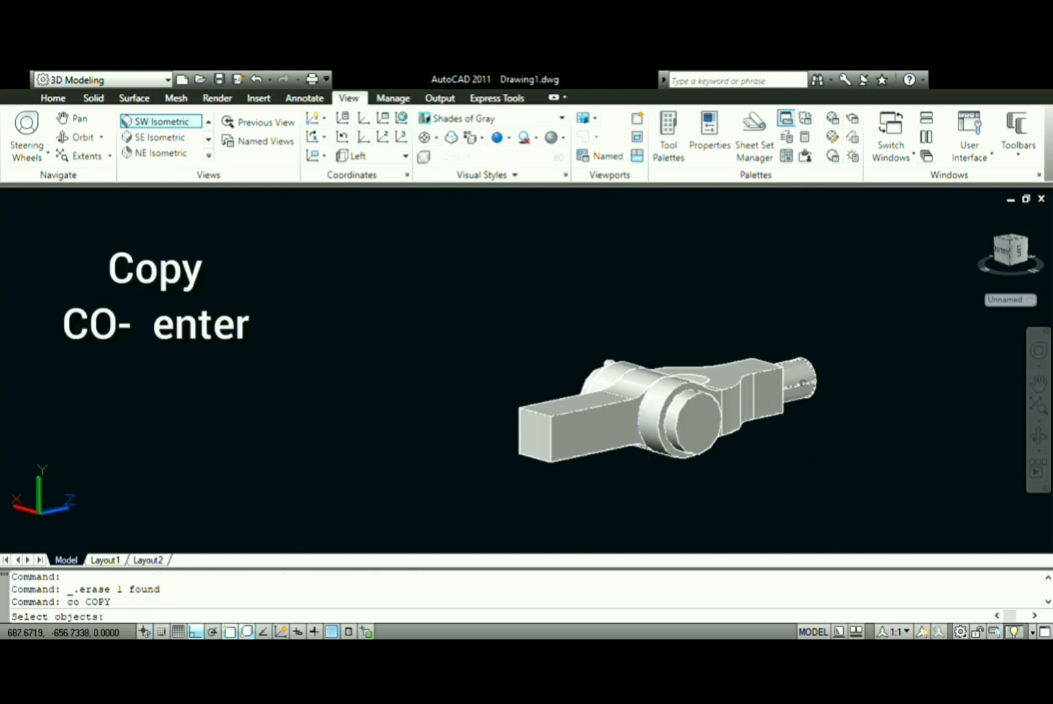
left_click(800, 374)
key("Return")
- Place the cylinder copy on the opposite square arm's end face
scroll(801, 380, "up", 6)
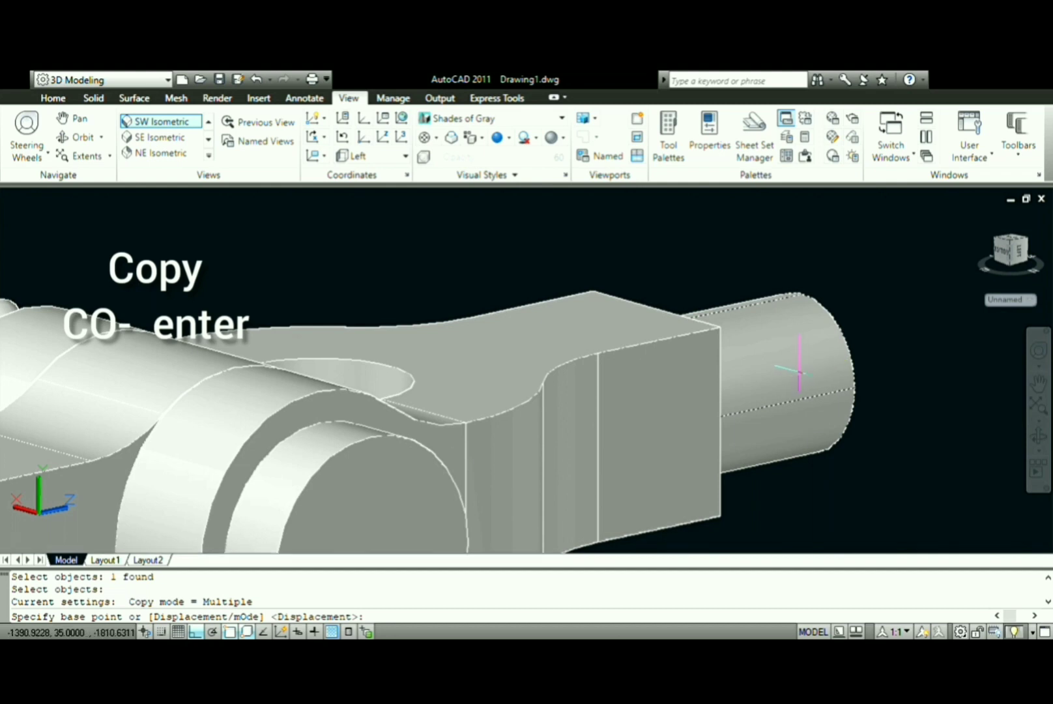
left_click(802, 372)
scroll(802, 372, "down", 3)
scroll(802, 372, "down", 4)
scroll(688, 396, "up", 7)
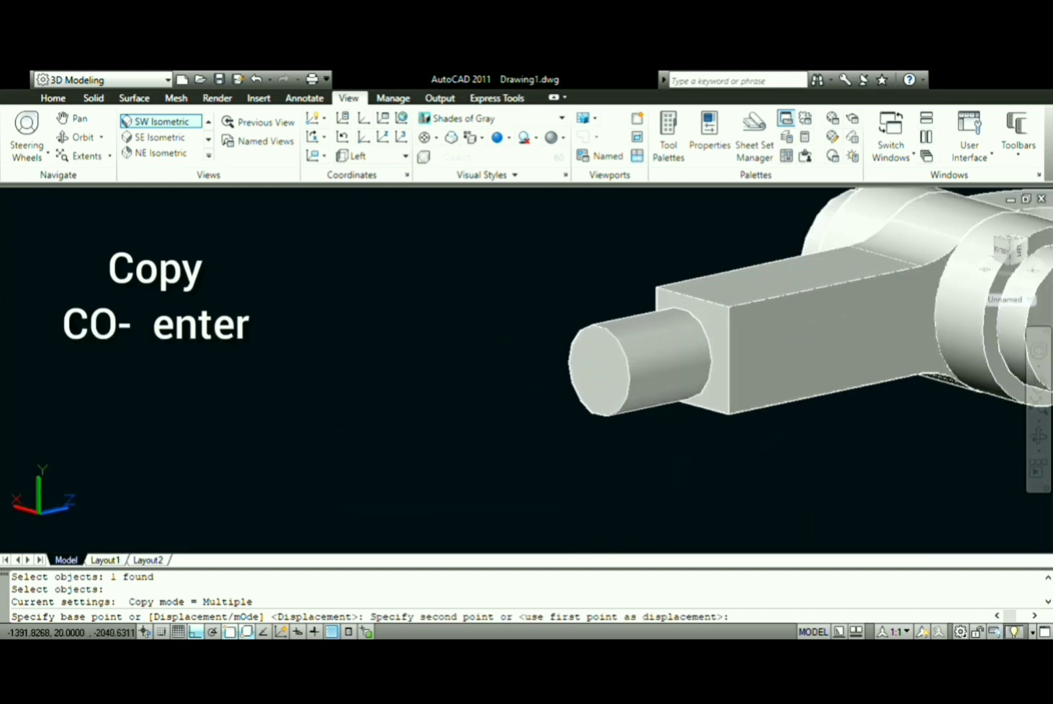
scroll(704, 352, "up", 3)
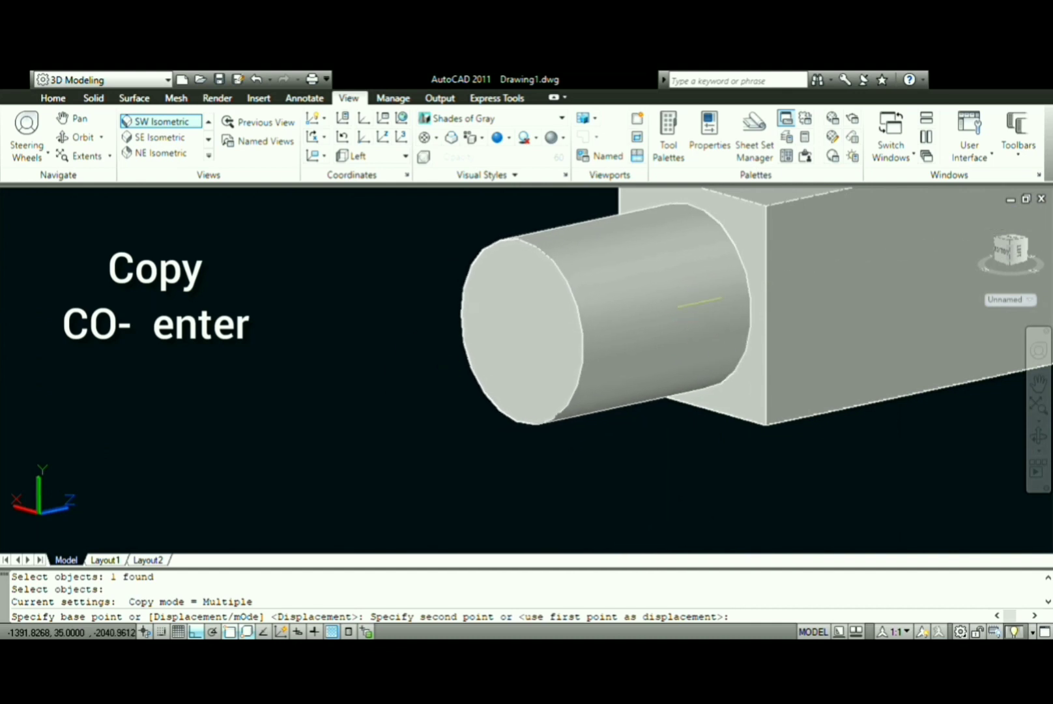
left_click(695, 294)
scroll(697, 299, "down", 5)
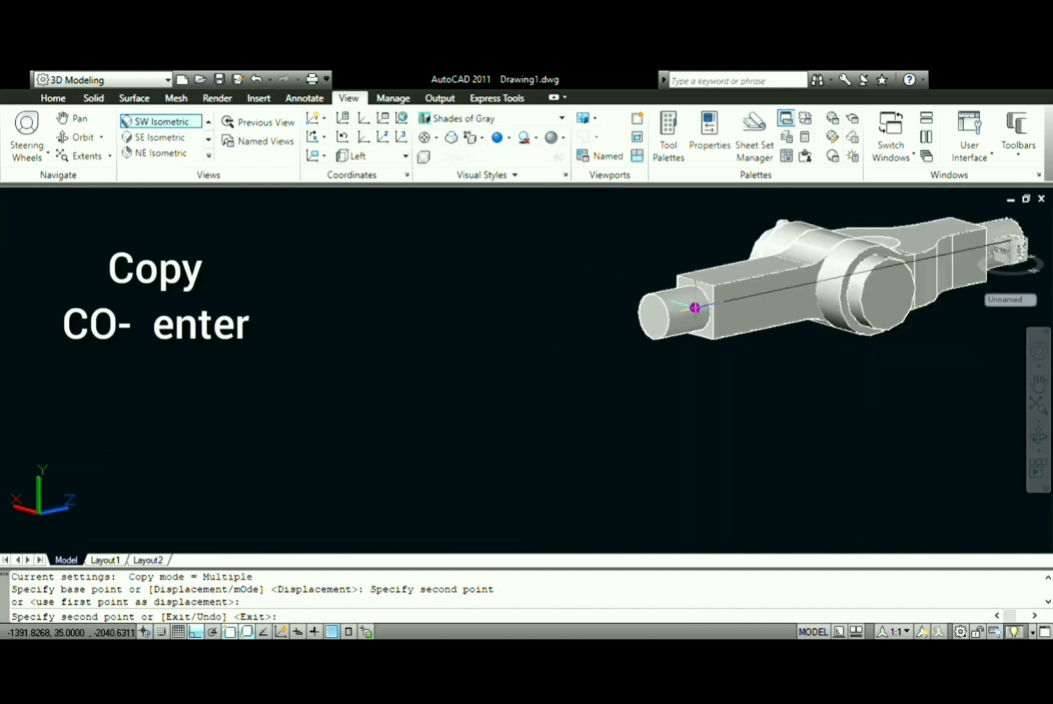
key("Escape")
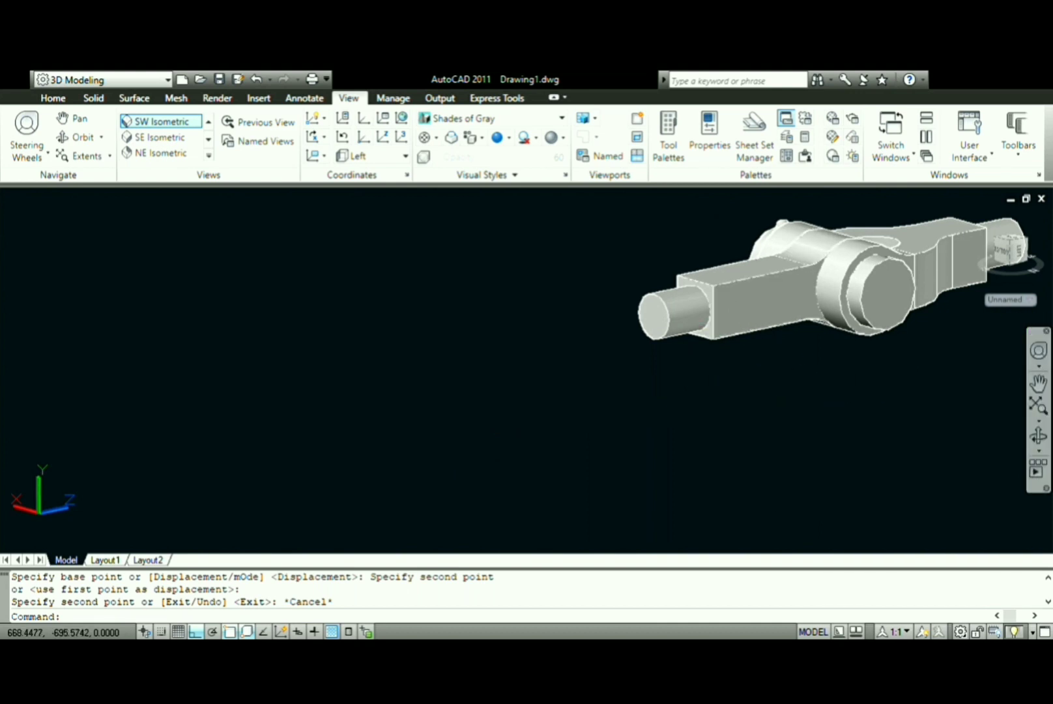
left_click(1042, 435)
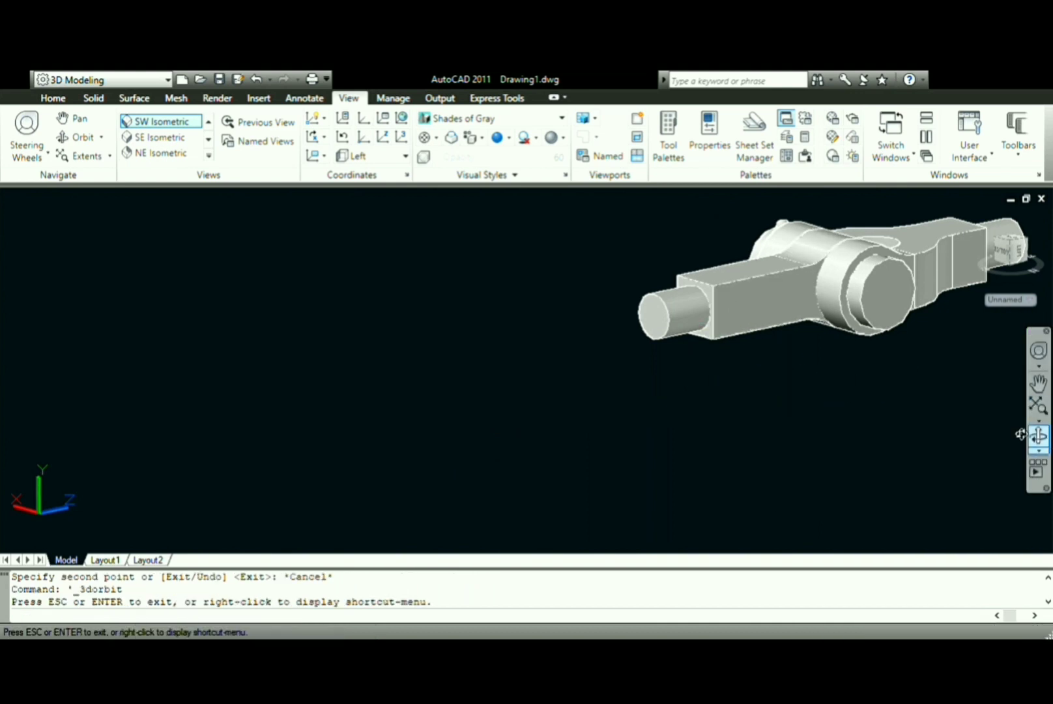
- Switch the view to SW Isometric, then to Top
left_click(183, 123)
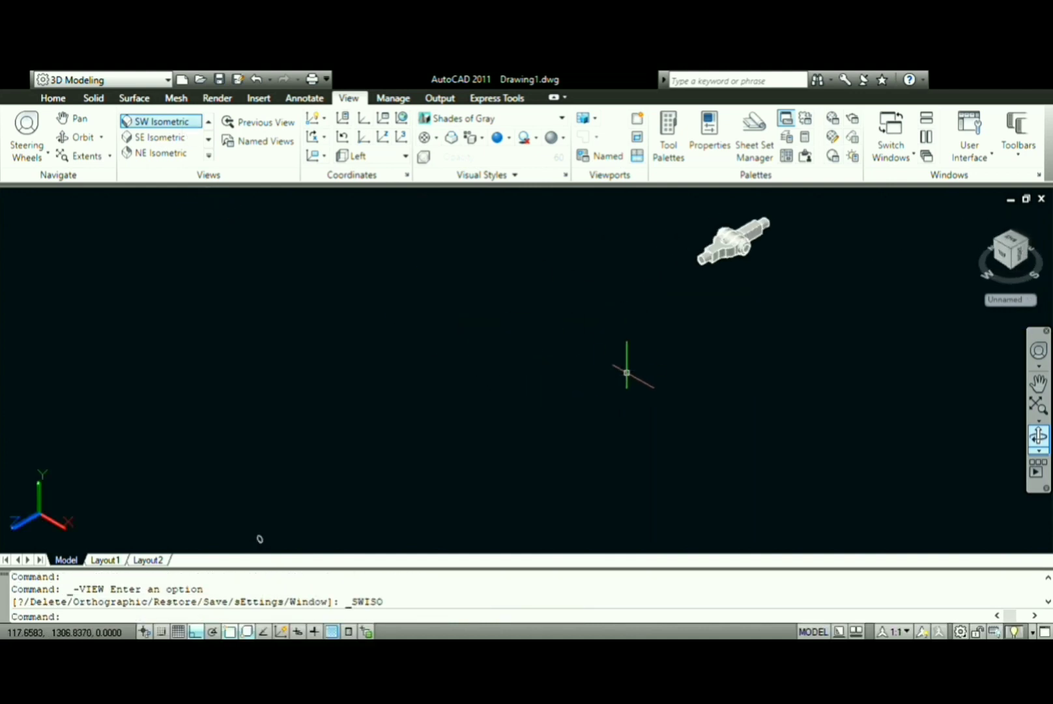
left_click(207, 122)
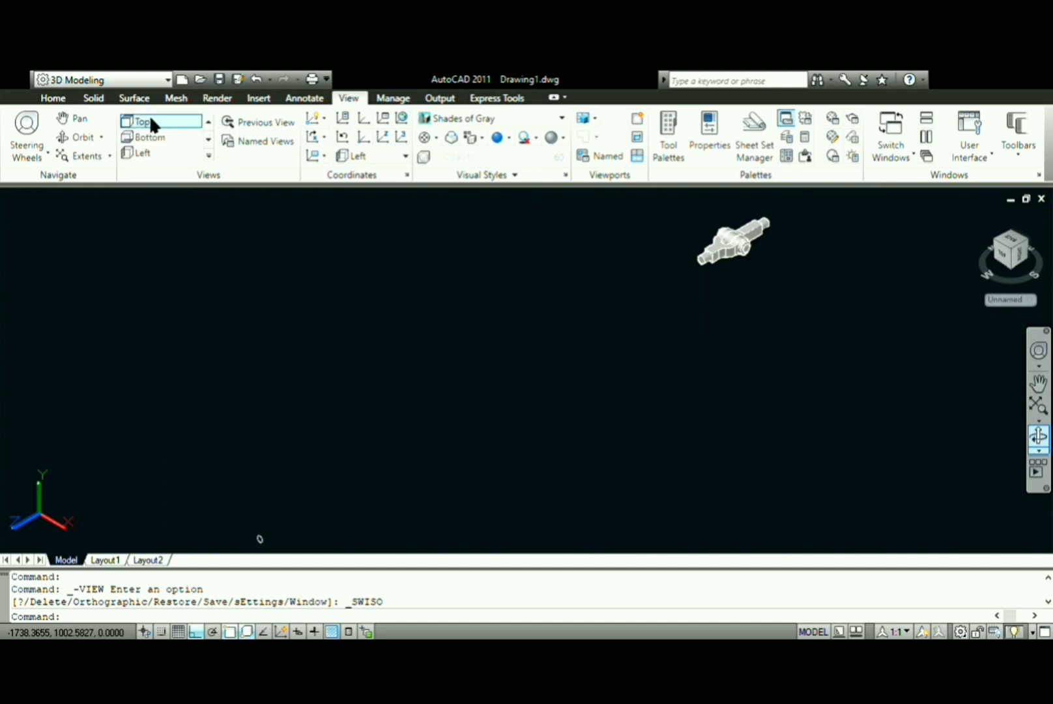
left_click(150, 120)
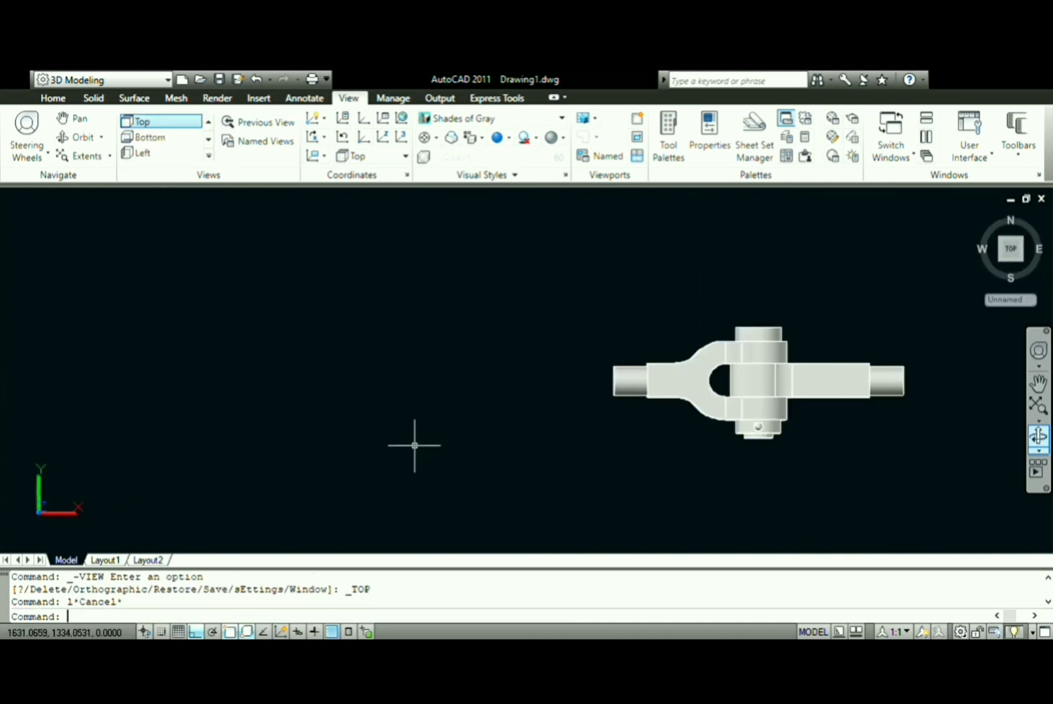
type("l")
- Draw a closed 30 × 10 rectangle from four lines left of the knuckle joint
key("Return")
left_click(256, 352)
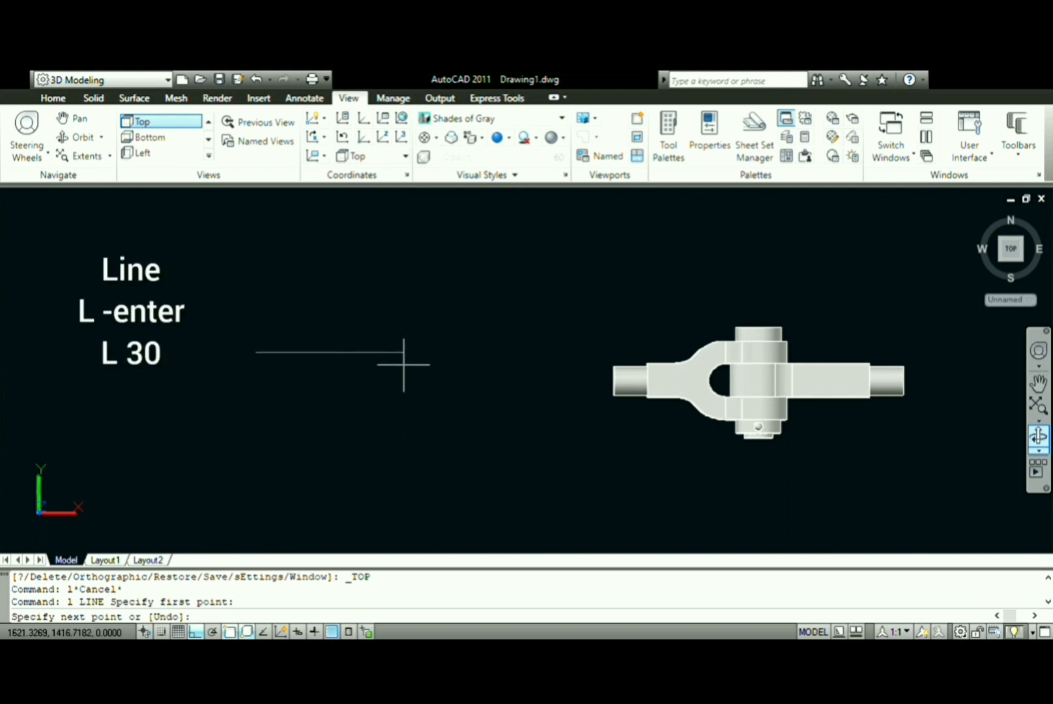
type("30")
key("Return")
type("10")
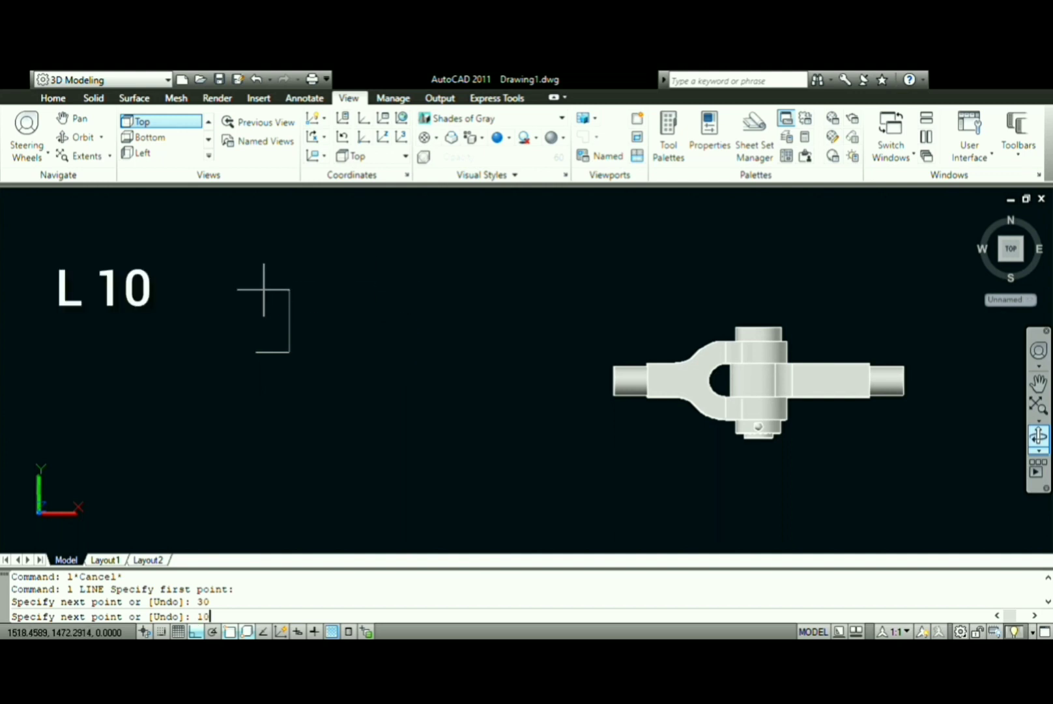
key("Return")
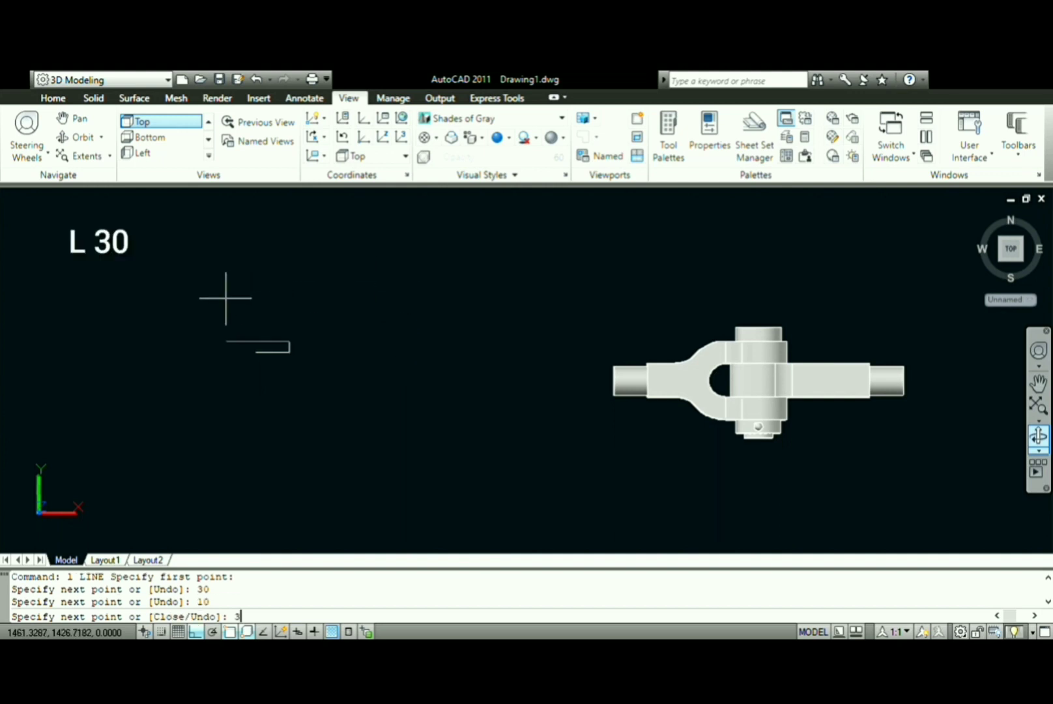
key("Return")
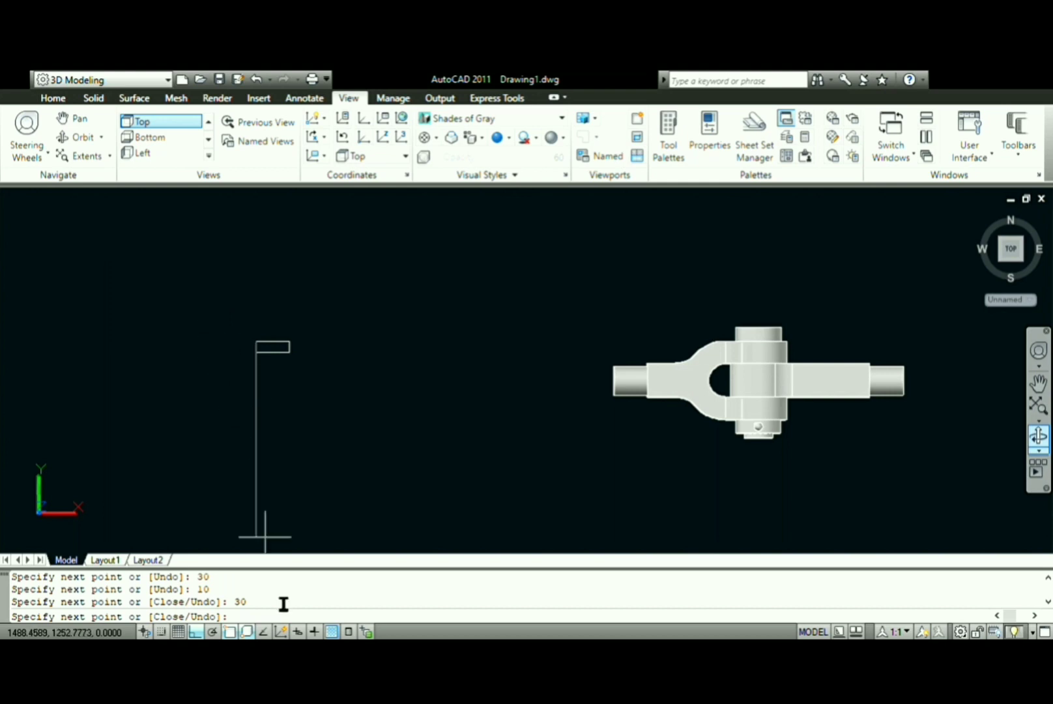
type("10")
key("Return")
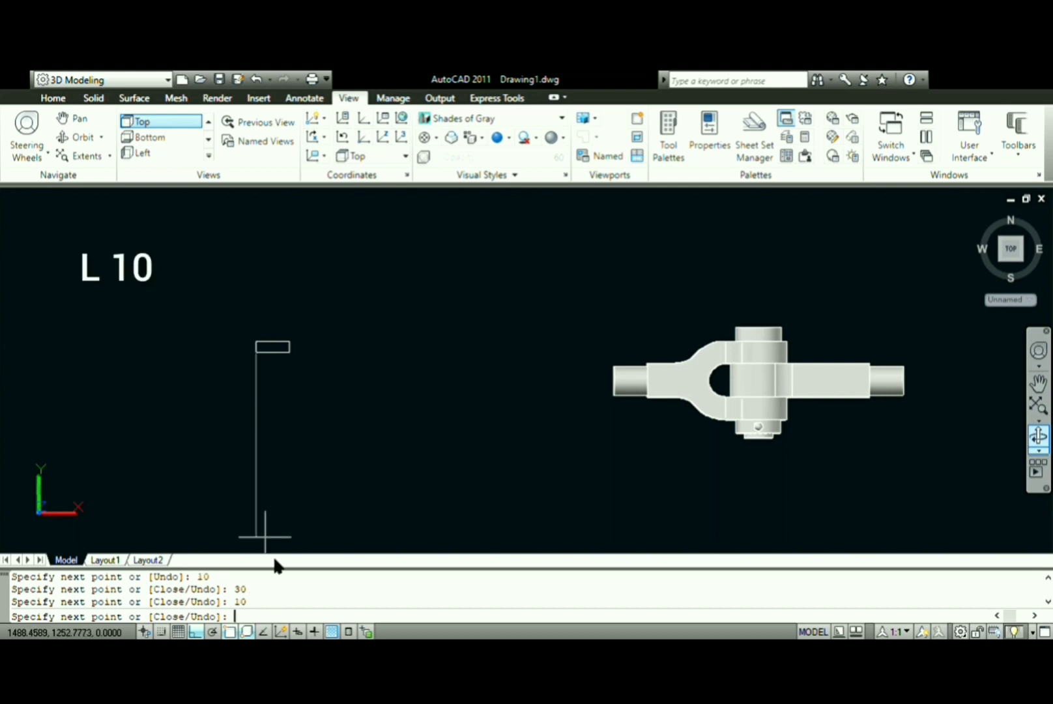
key("Return")
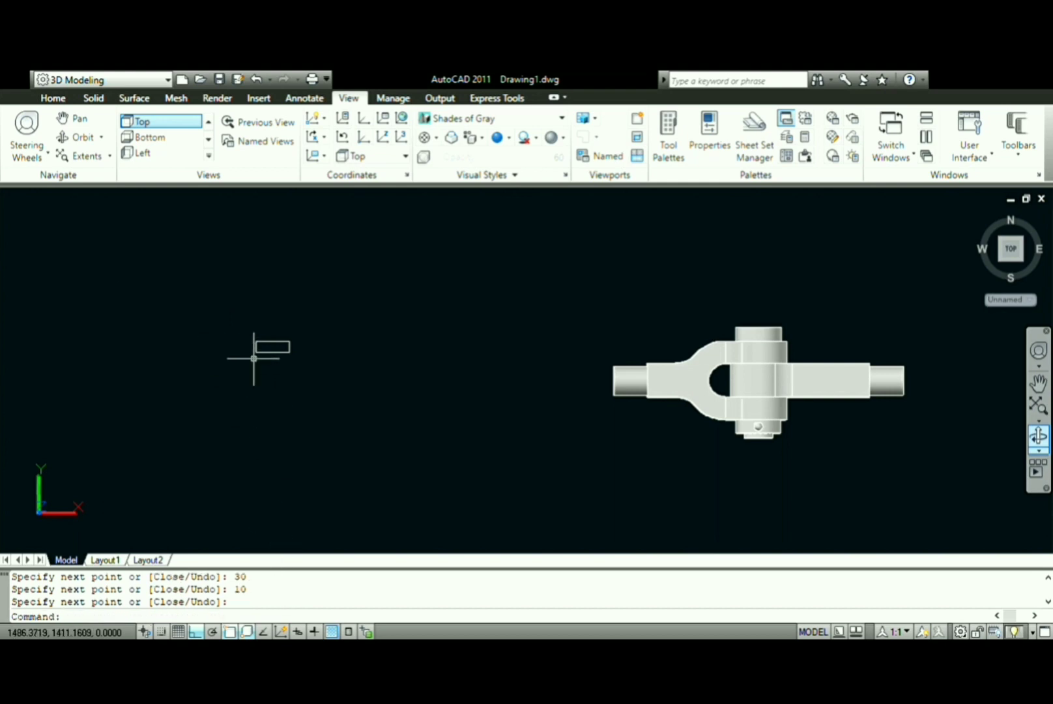
scroll(256, 355, "up", 4)
- Start FILLET and choose its Radius option
type("f")
key("Return")
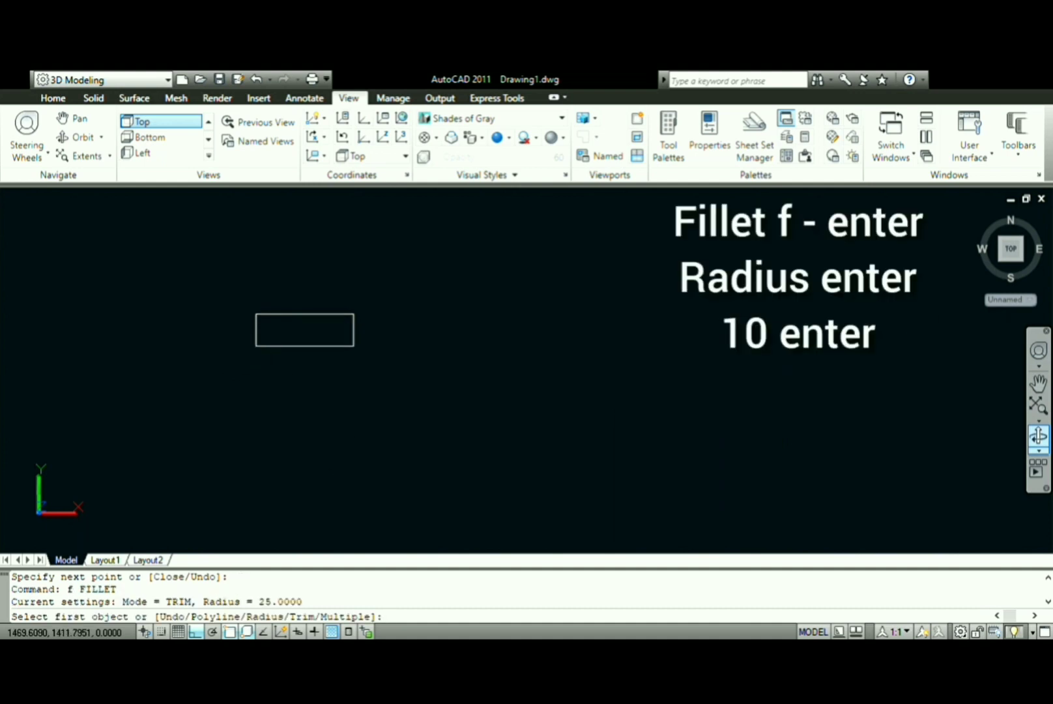
type("r")
key("Return")
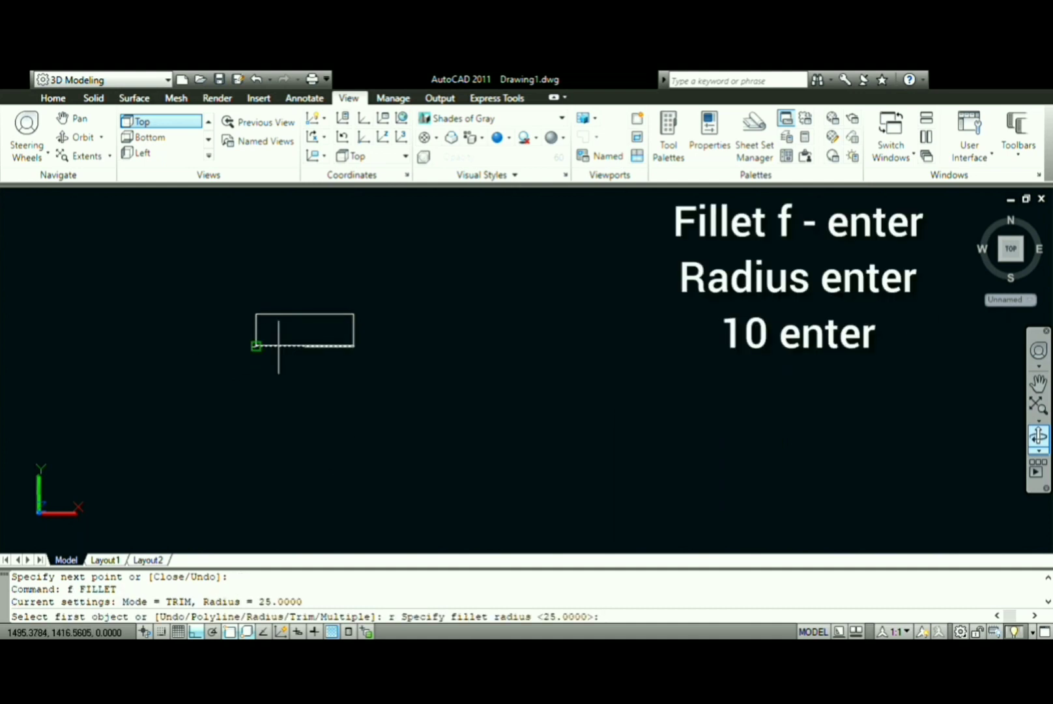
- Fillet the rectangle's top-left corner with radius 10
type("10")
key("Return")
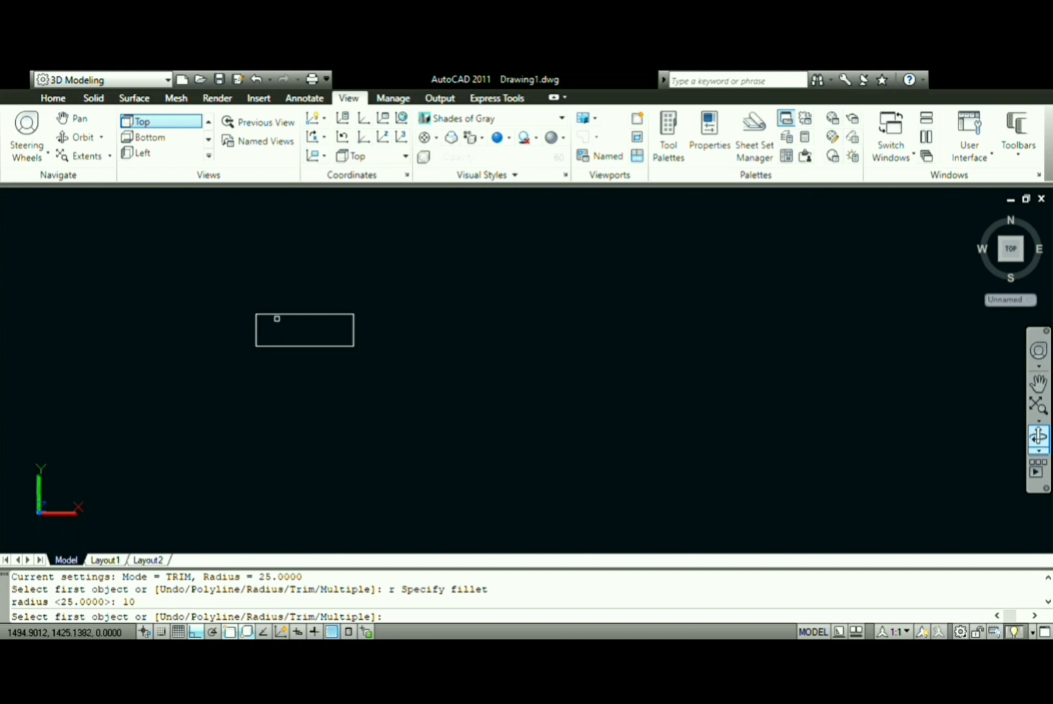
left_click(277, 312)
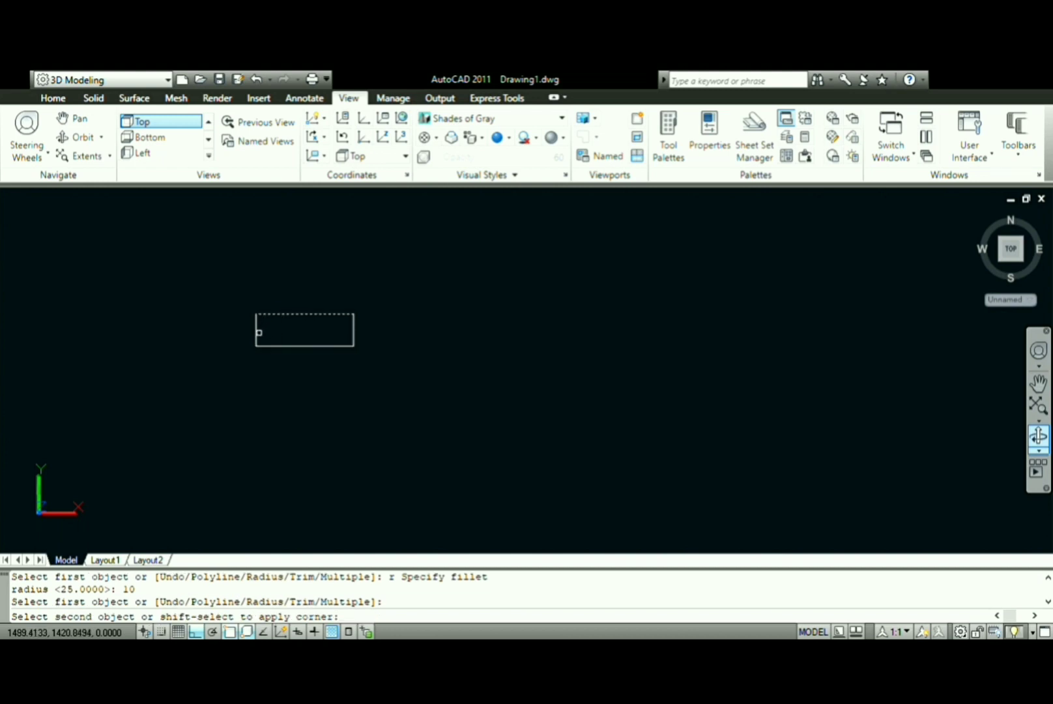
left_click(256, 334)
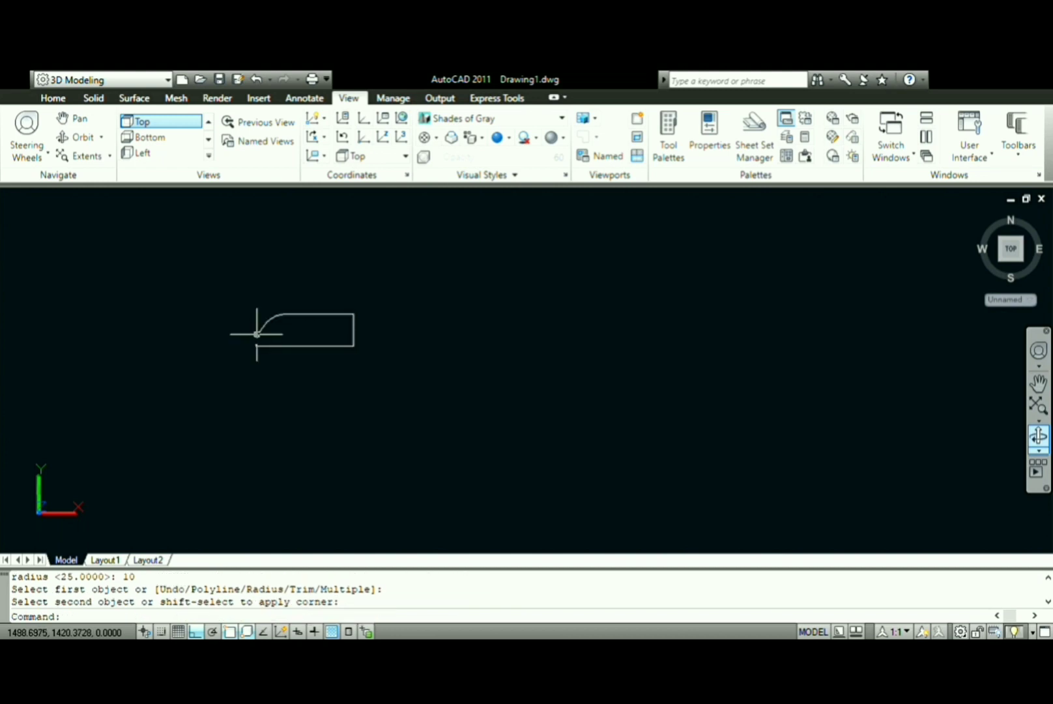
key("Return")
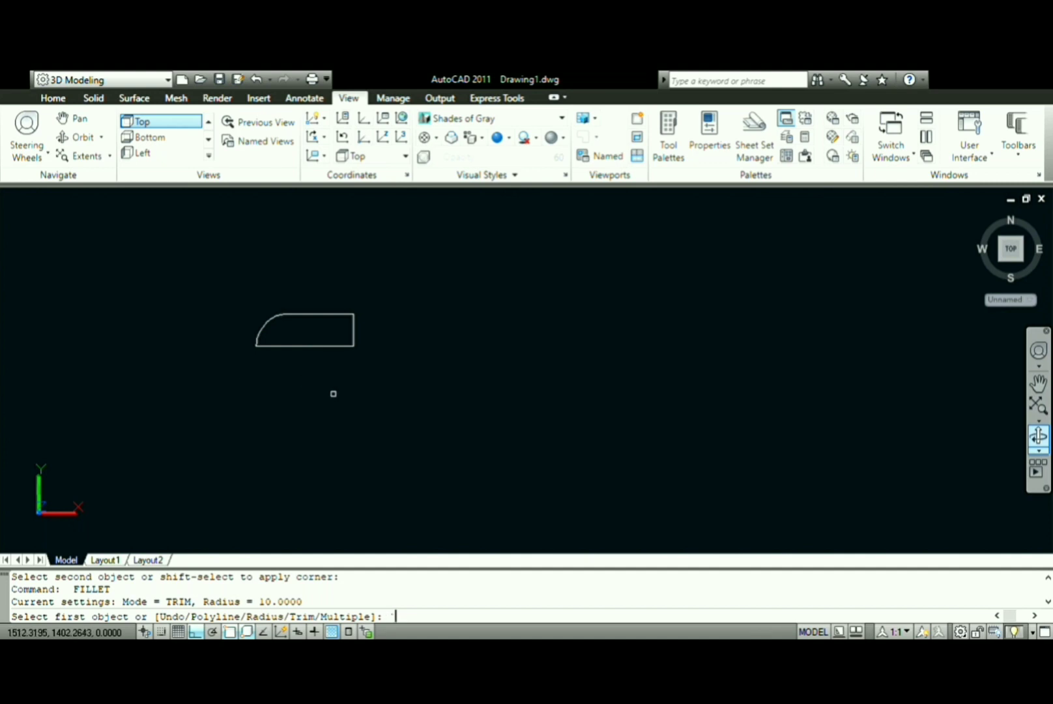
- Create a closed boundary polyline from inside the filleted outline
type("bo")
key("Return")
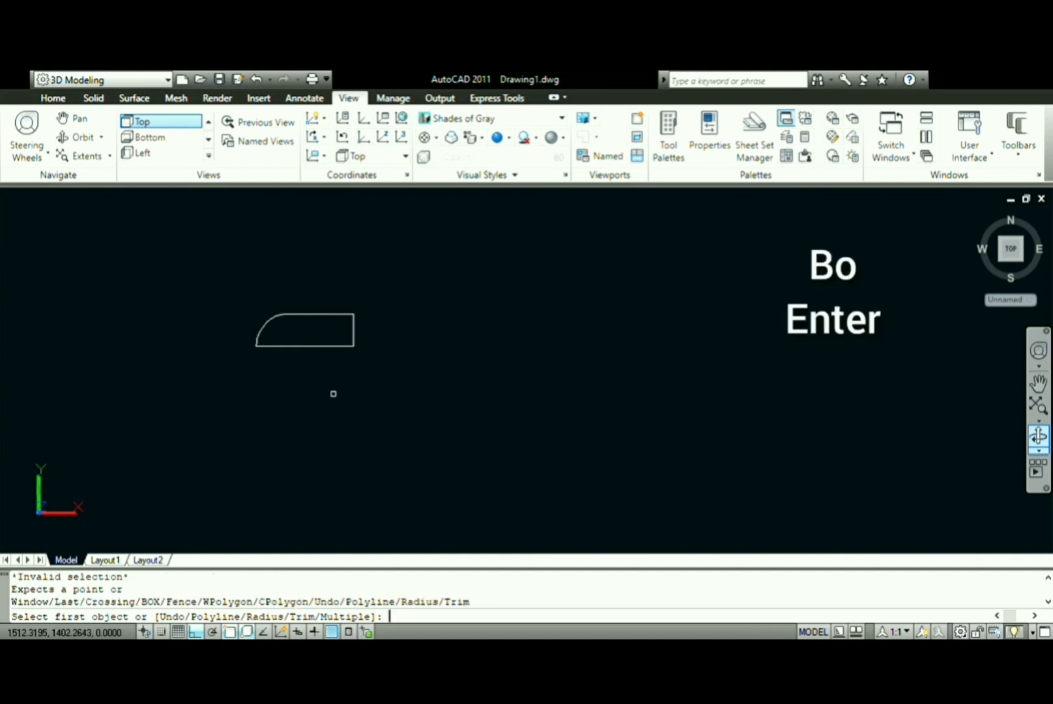
left_click(307, 330)
key("Escape")
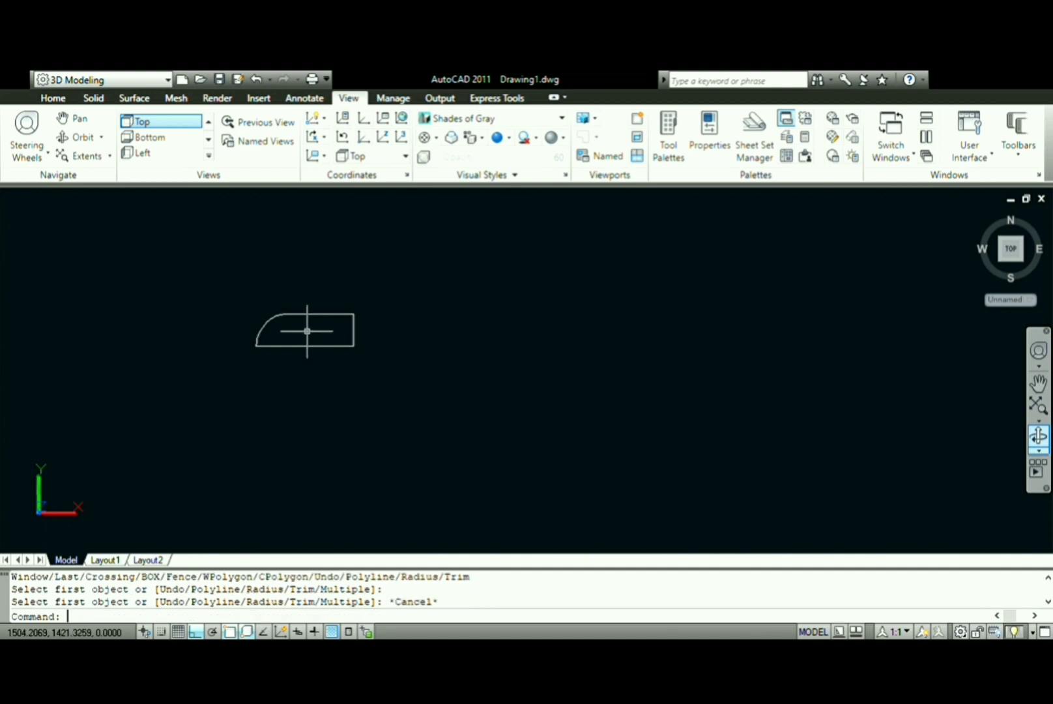
type("bo")
key("Return")
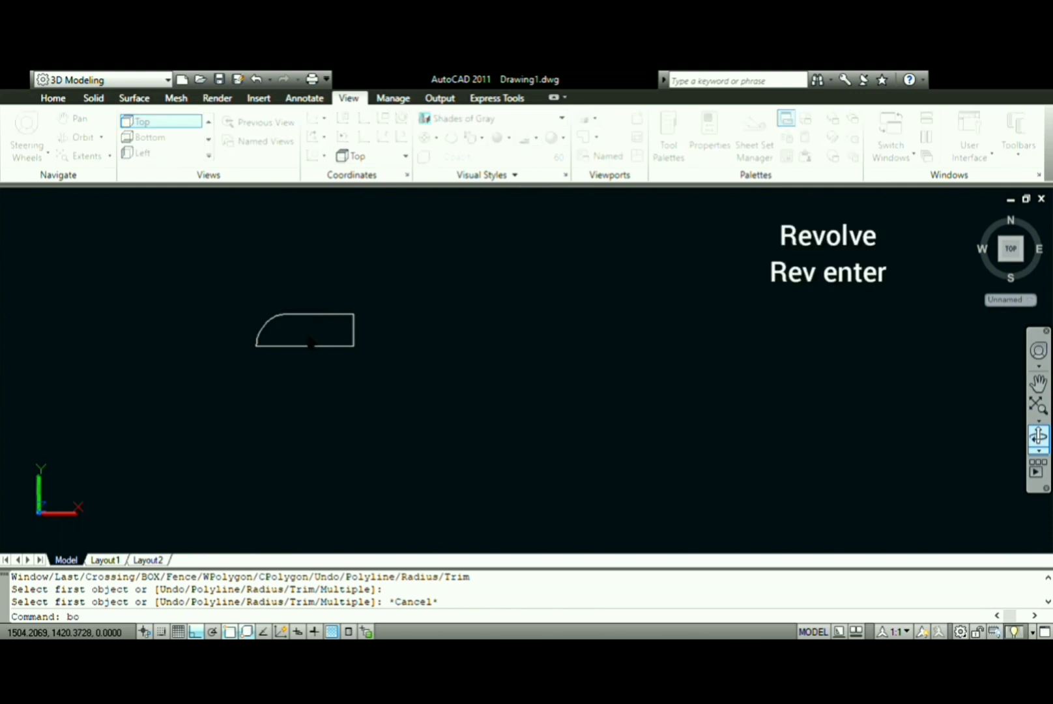
left_click(306, 333)
key("Return")
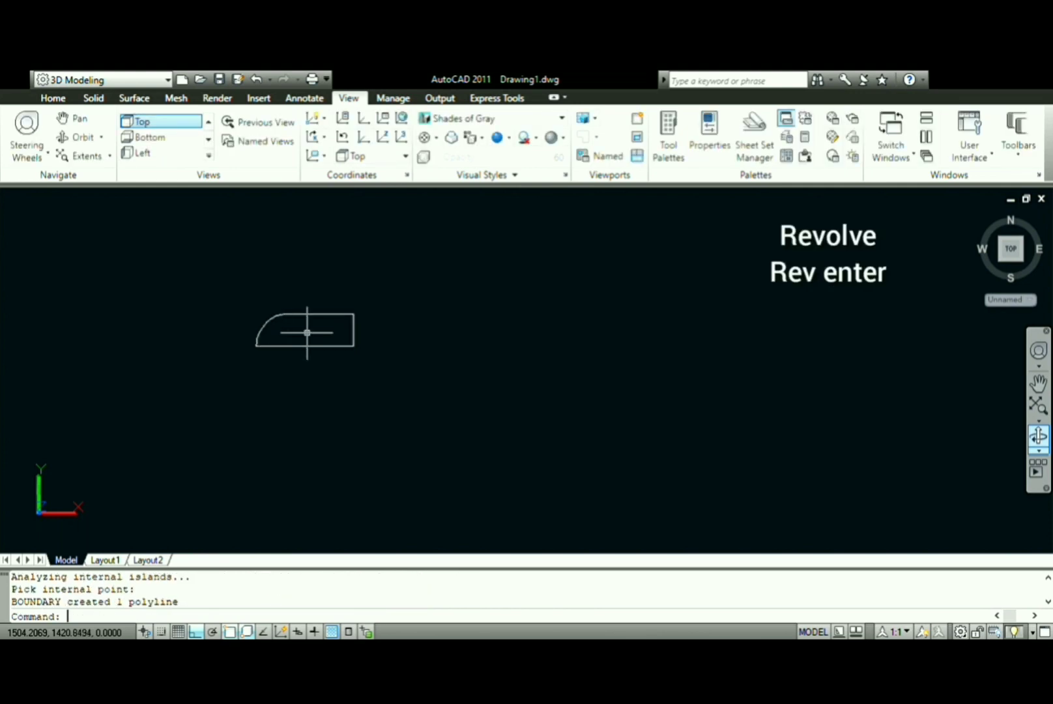
key("Return")
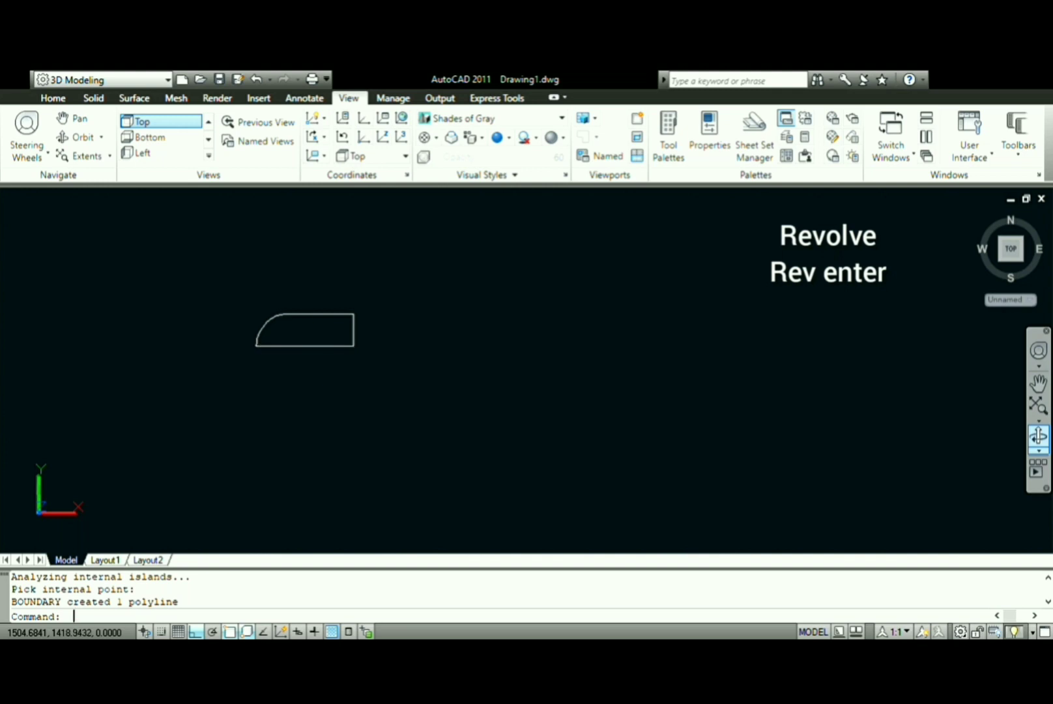
- Revolve the boundary profile 360° about its bottom edge into a rounded-head pin
left_click(308, 333)
key("Return")
type("rev")
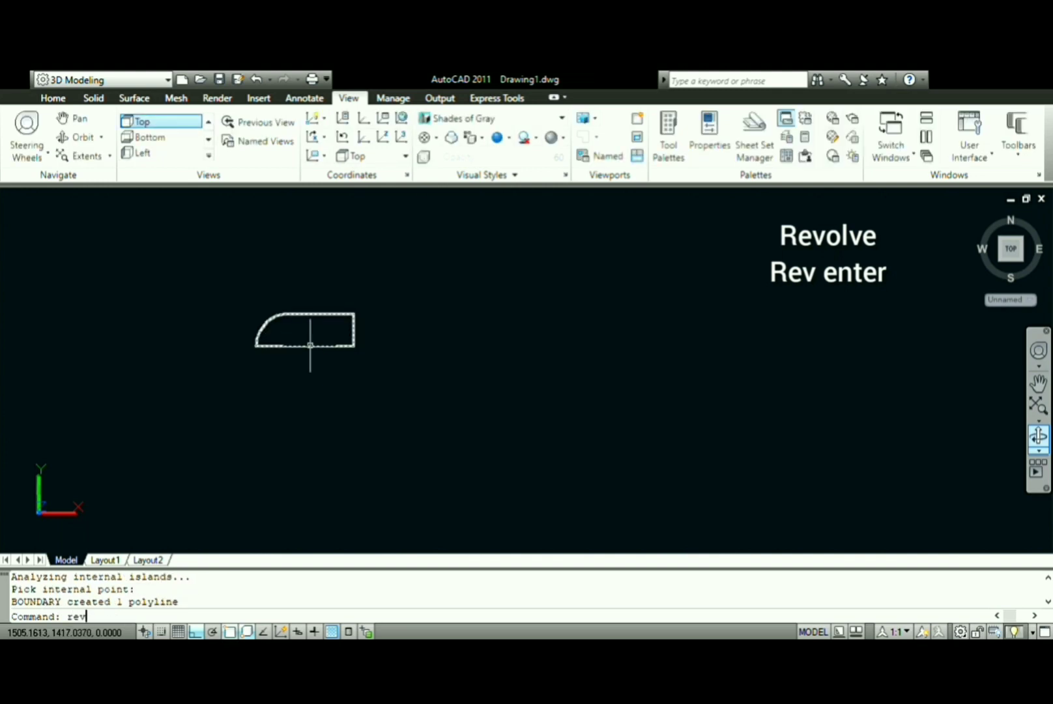
key("Return")
left_click(354, 334)
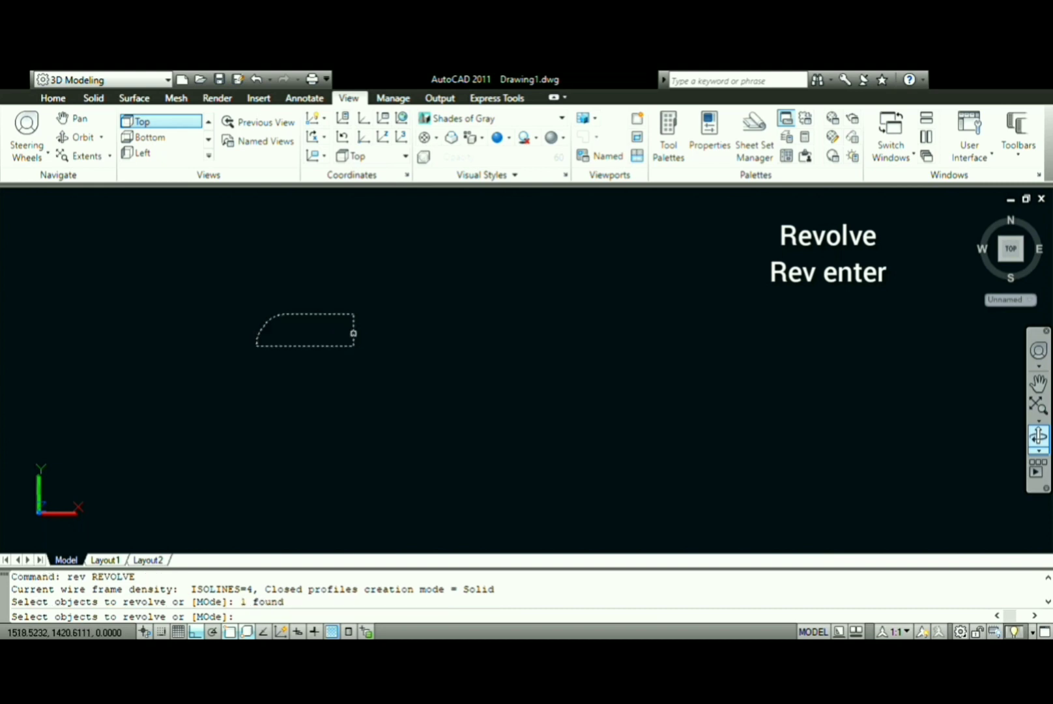
key("Return")
left_click(354, 346)
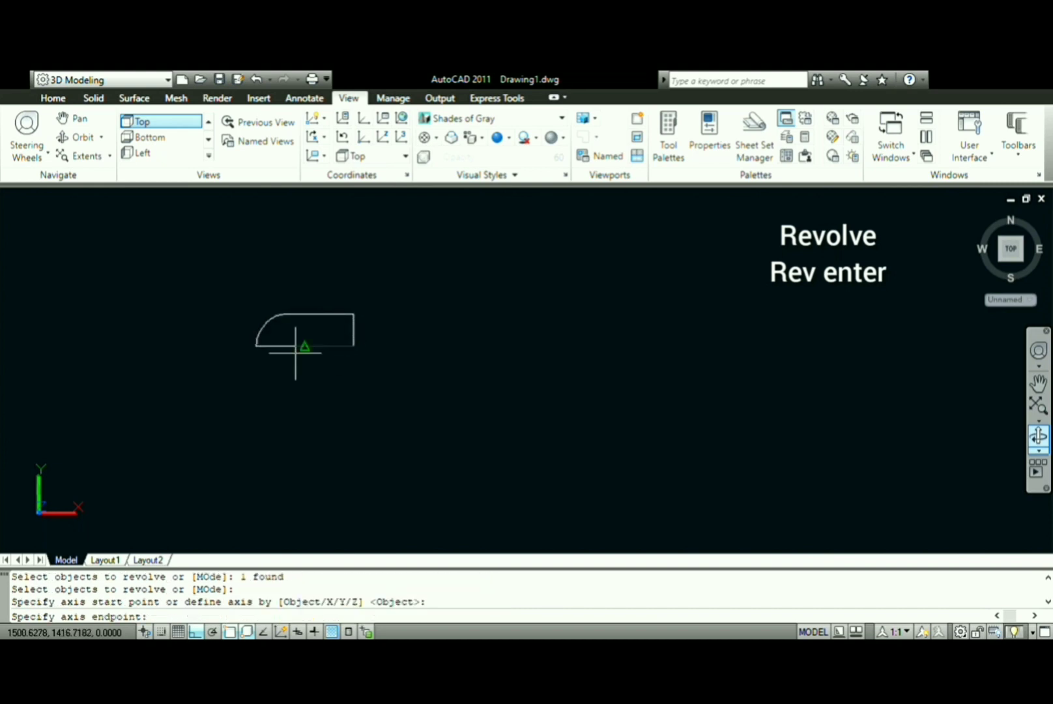
left_click(256, 346)
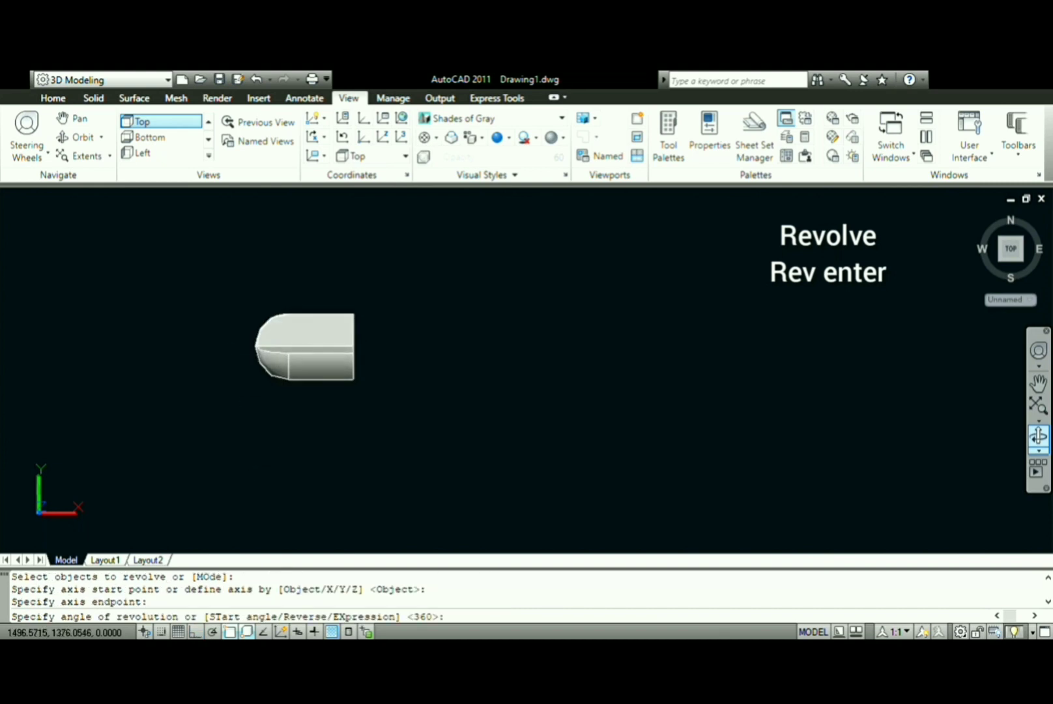
key("Return")
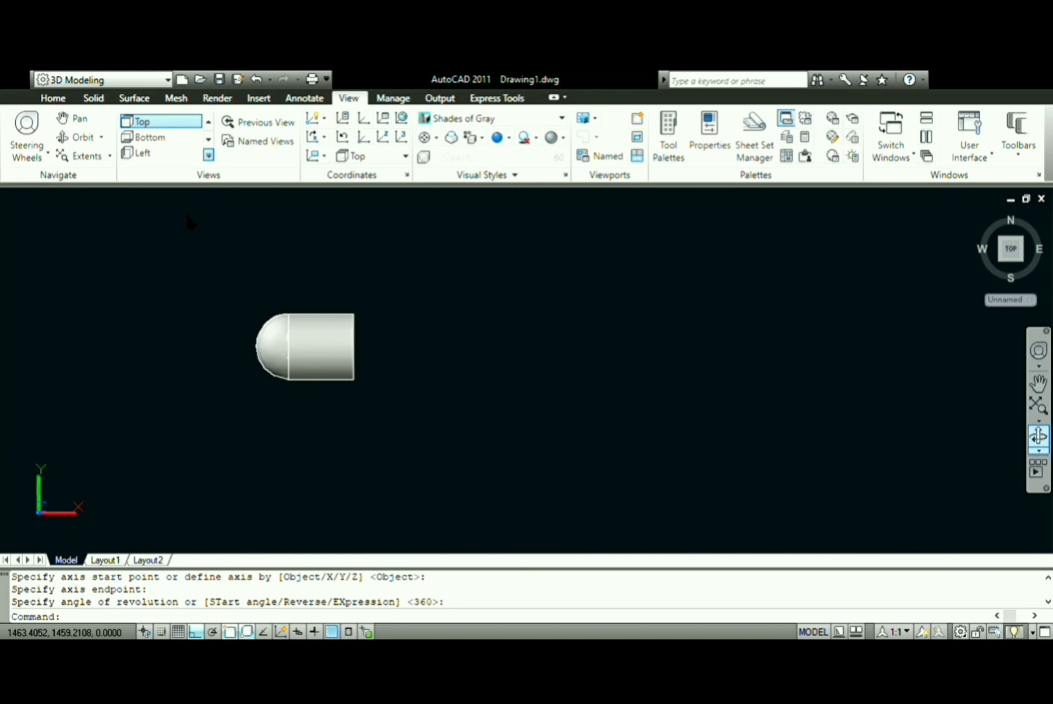
- Select the rounded pin for copying, with a base point on the pin
scroll(746, 270, "up", 5)
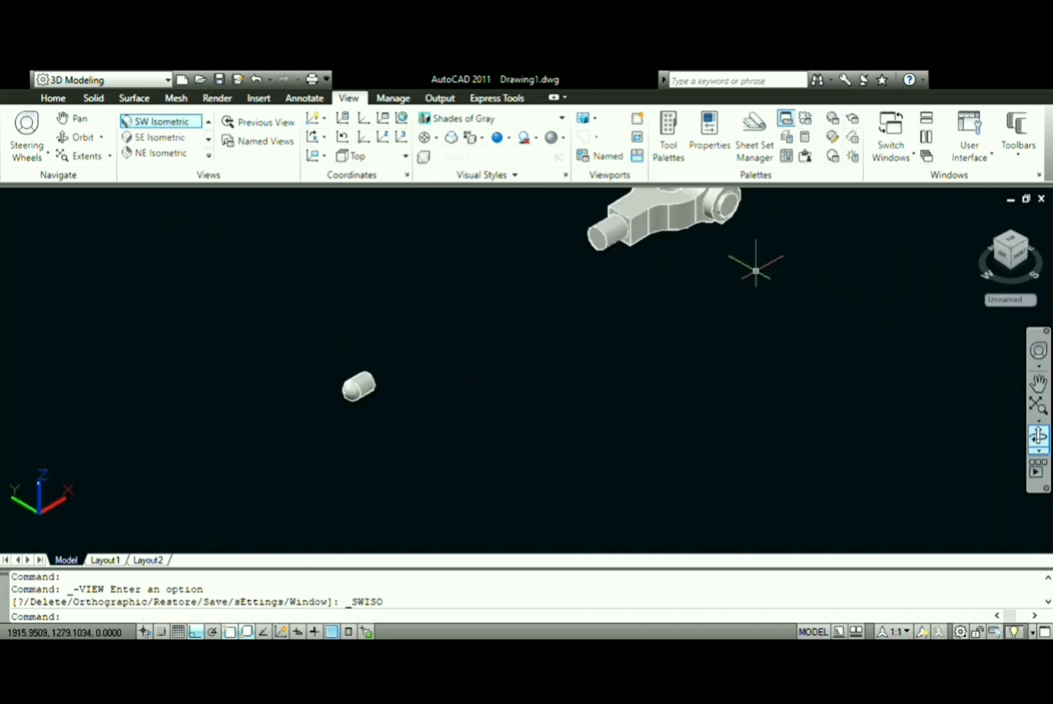
scroll(756, 268, "up", 2)
middle_click_drag(762, 278, 730, 381)
type("co")
key("Return")
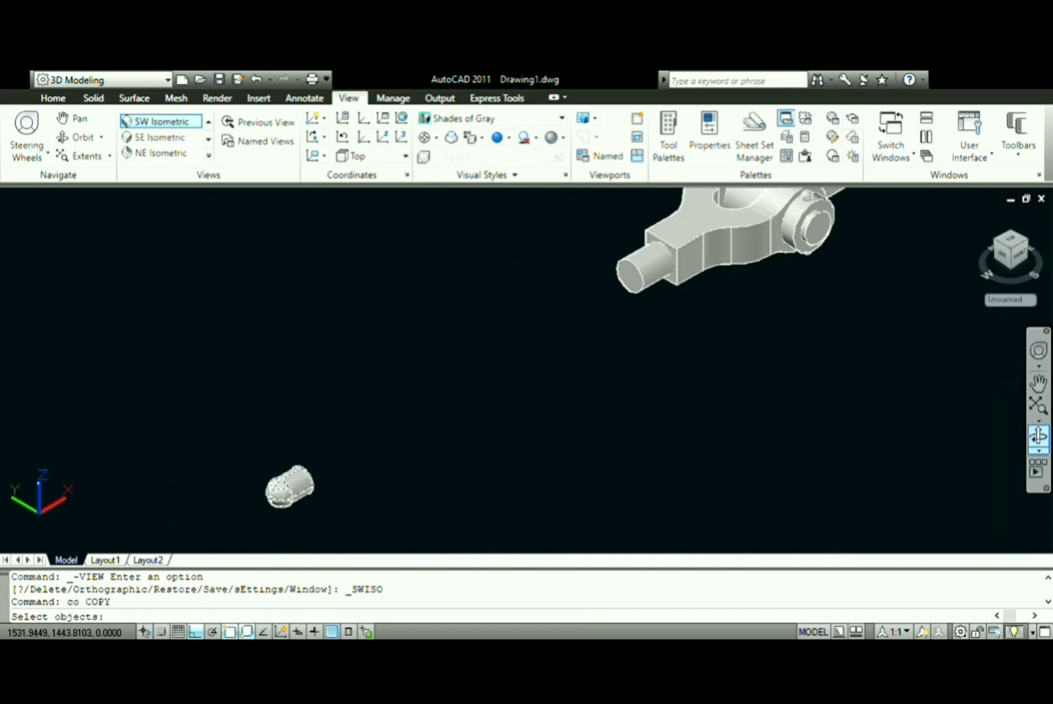
left_click(299, 479)
key("Return")
scroll(300, 480, "up", 7)
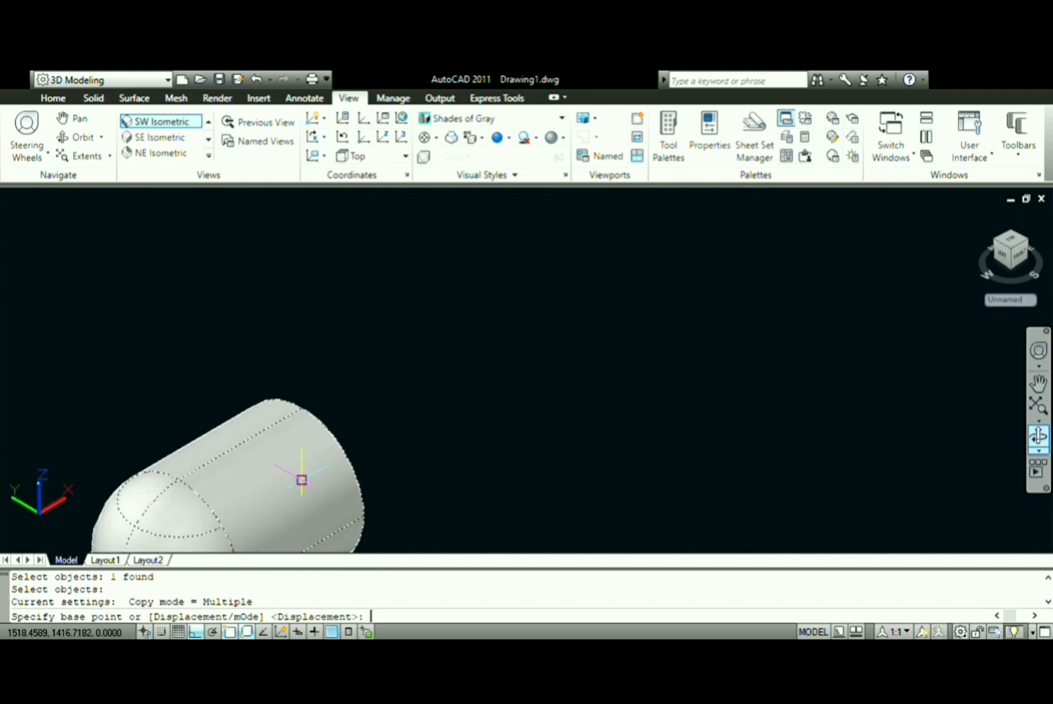
left_click(302, 480)
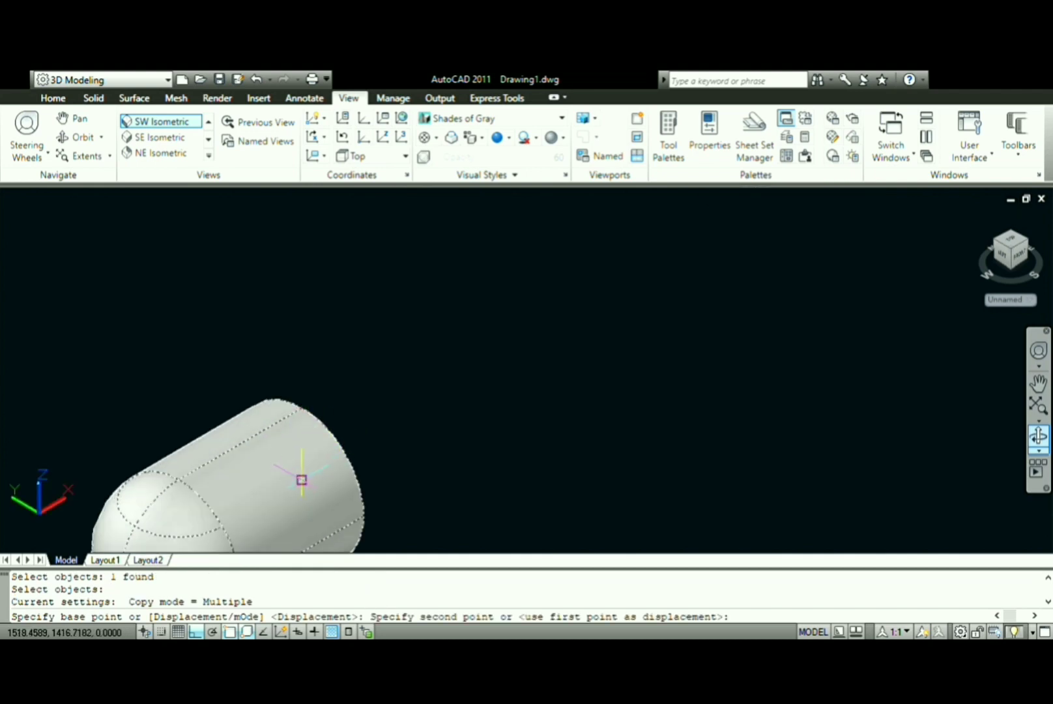
- Place pin copies at the block's end and below it, undoing one misplaced copy
scroll(301, 478, "down", 8)
scroll(632, 275, "up", 4)
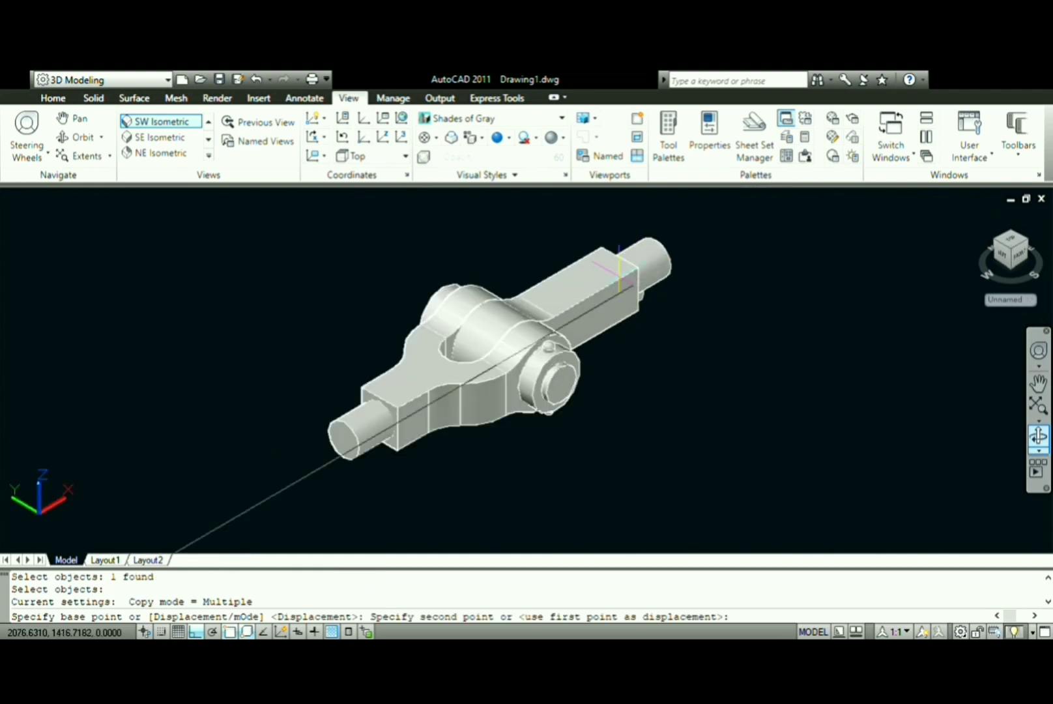
scroll(641, 254, "up", 2)
left_click(648, 245)
key("ctrl+z")
scroll(651, 248, "down", 7)
scroll(721, 267, "up", 6)
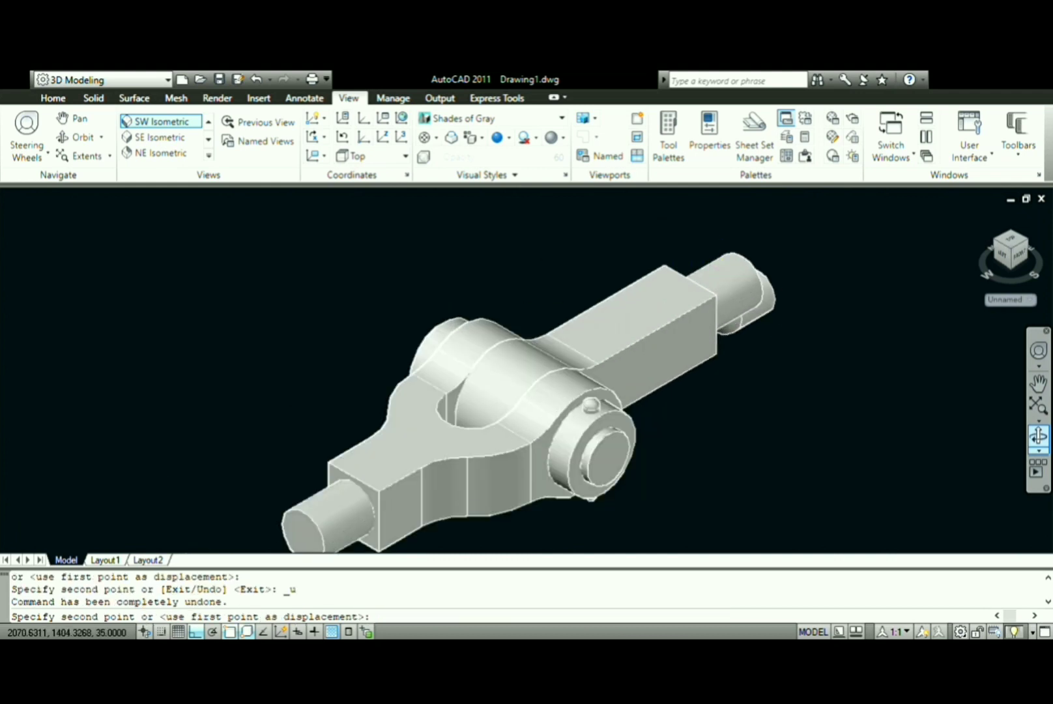
scroll(717, 293, "up", 3)
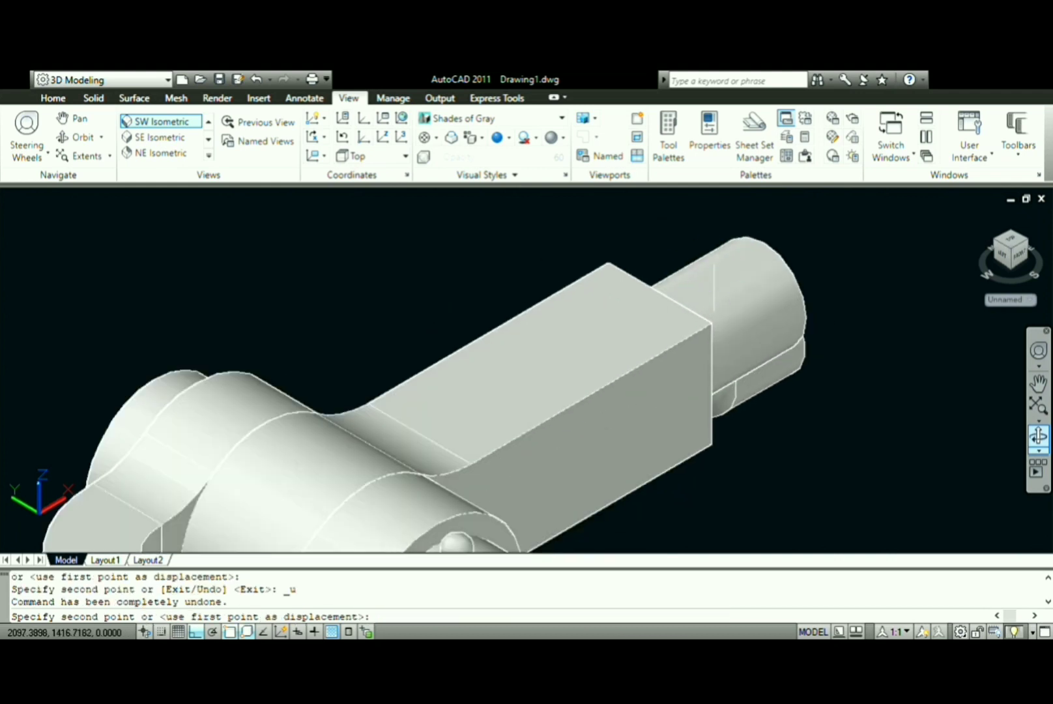
left_click(713, 321)
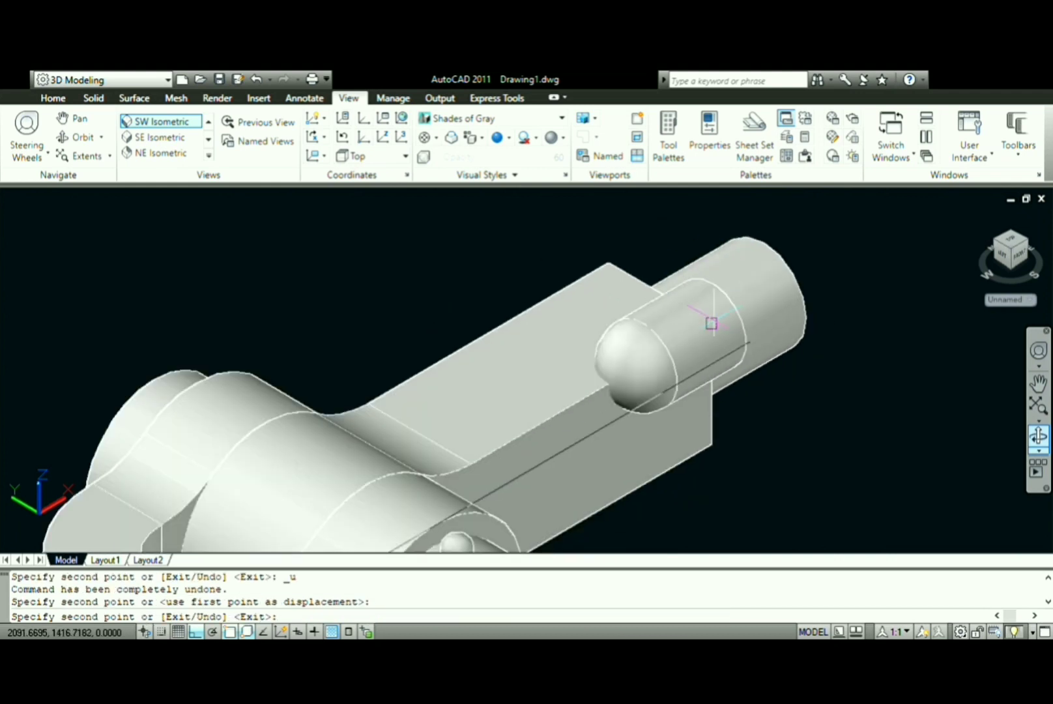
left_click(711, 440)
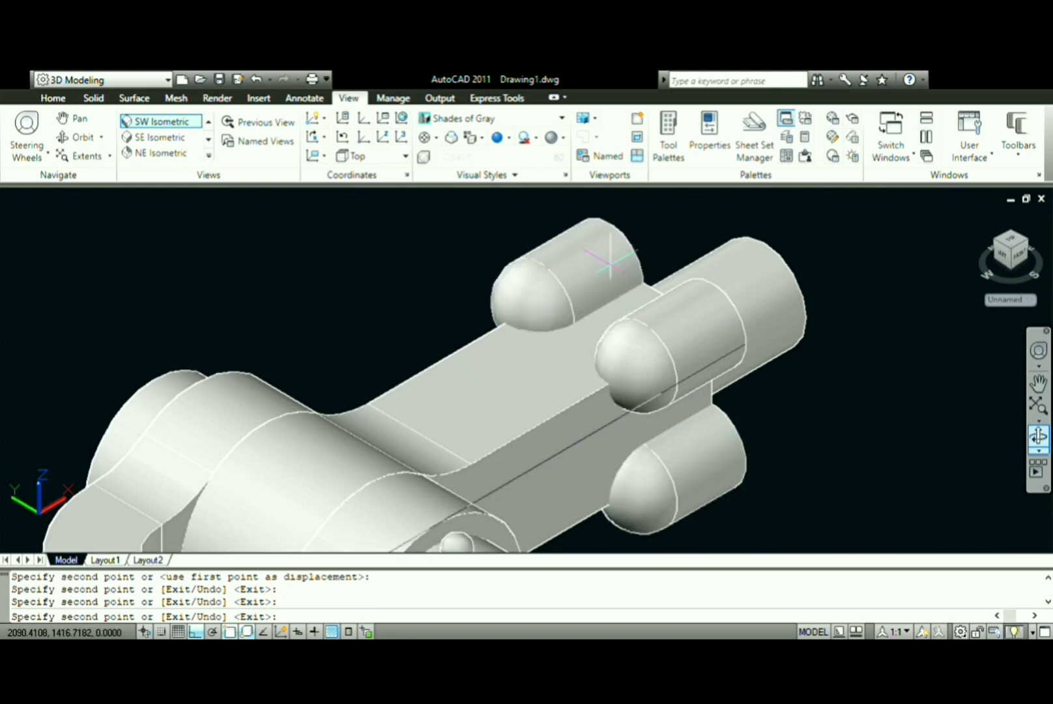
scroll(769, 313, "down", 4)
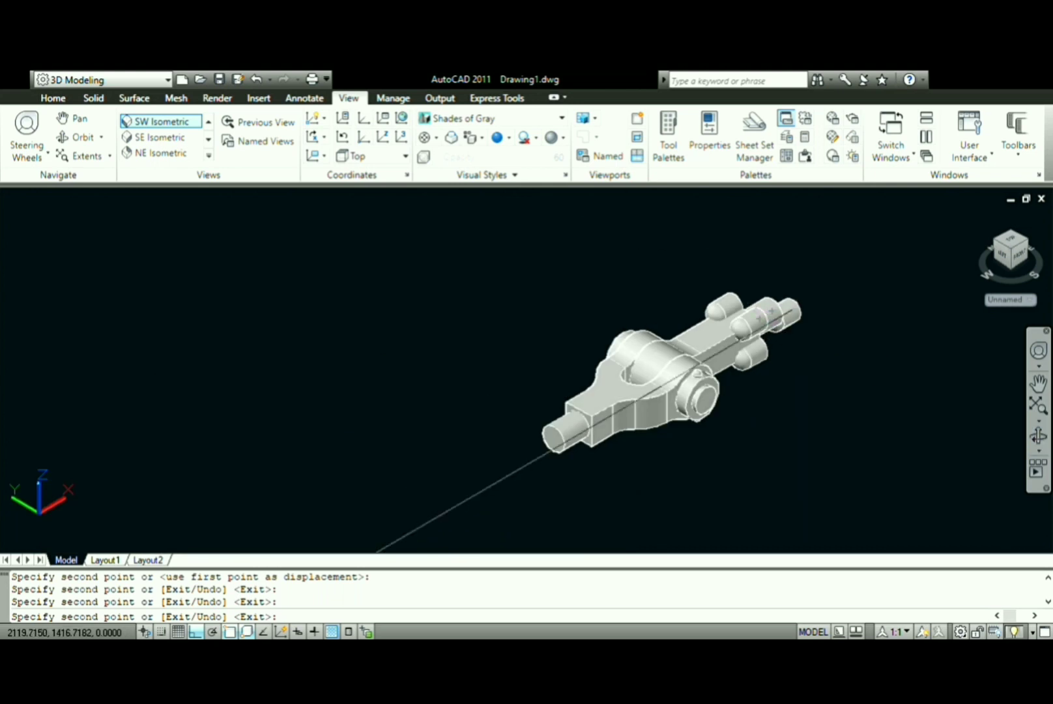
- Orbit to the rod end and place another pin copy underneath it
left_click(1038, 435)
mouse_move(964, 430)
left_mouse_down()
mouse_move(667, 414)
mouse_move(666, 374)
left_mouse_up()
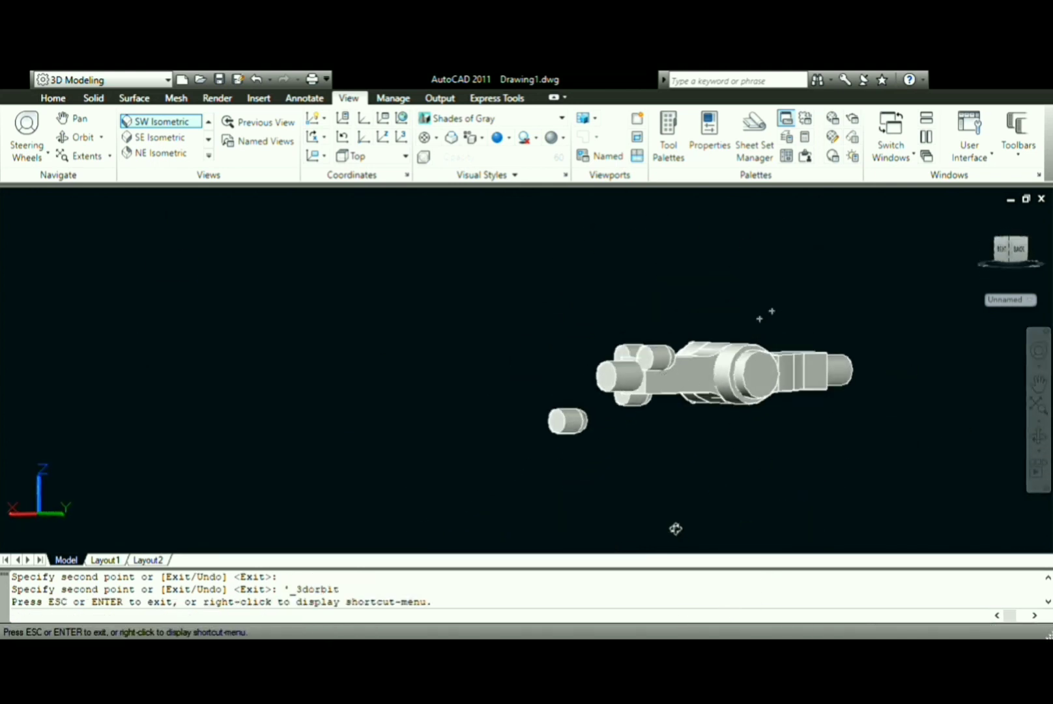
key("Escape")
scroll(643, 388, "up", 5)
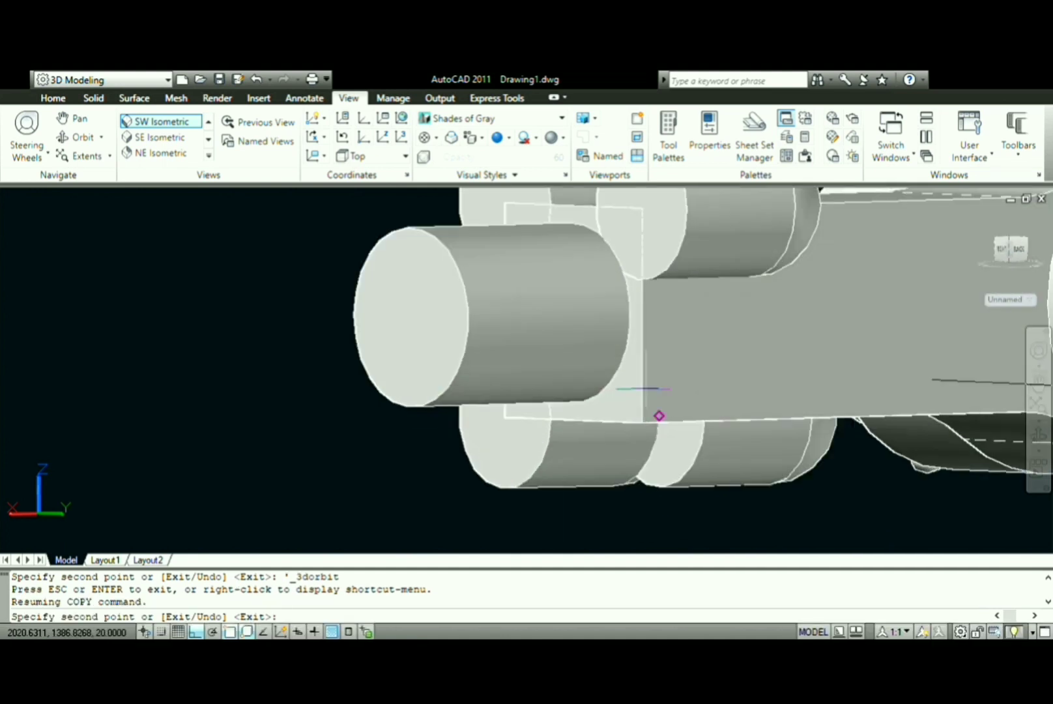
scroll(643, 388, "up", 2)
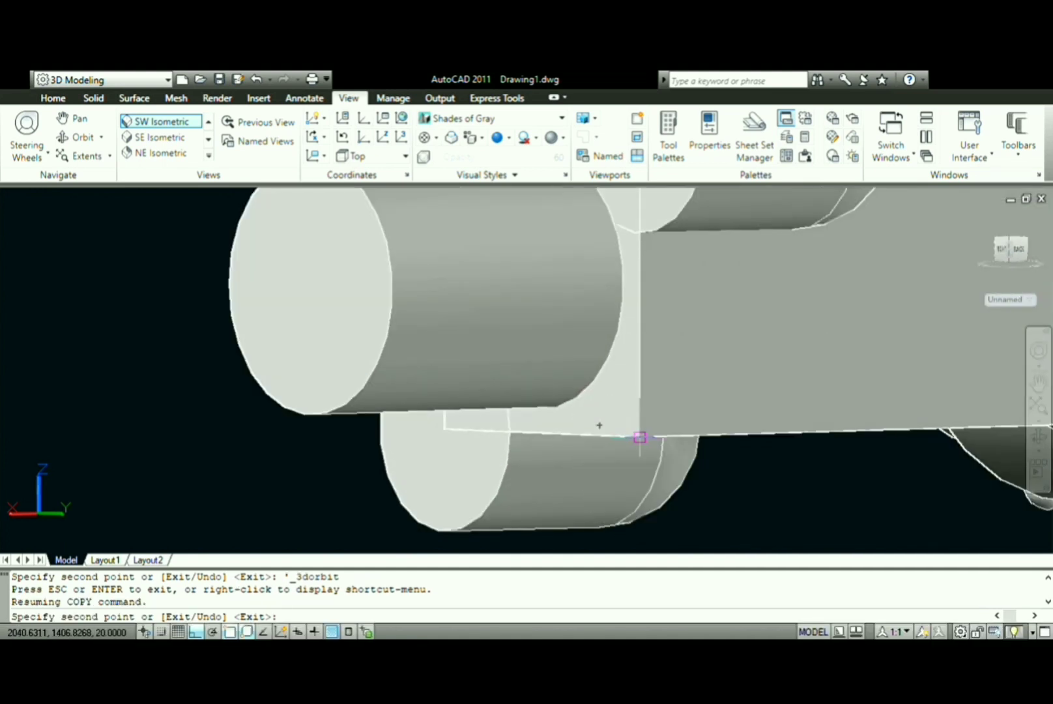
left_click(639, 434)
scroll(639, 432, "down", 3)
scroll(651, 439, "down", 3)
scroll(656, 441, "down", 3)
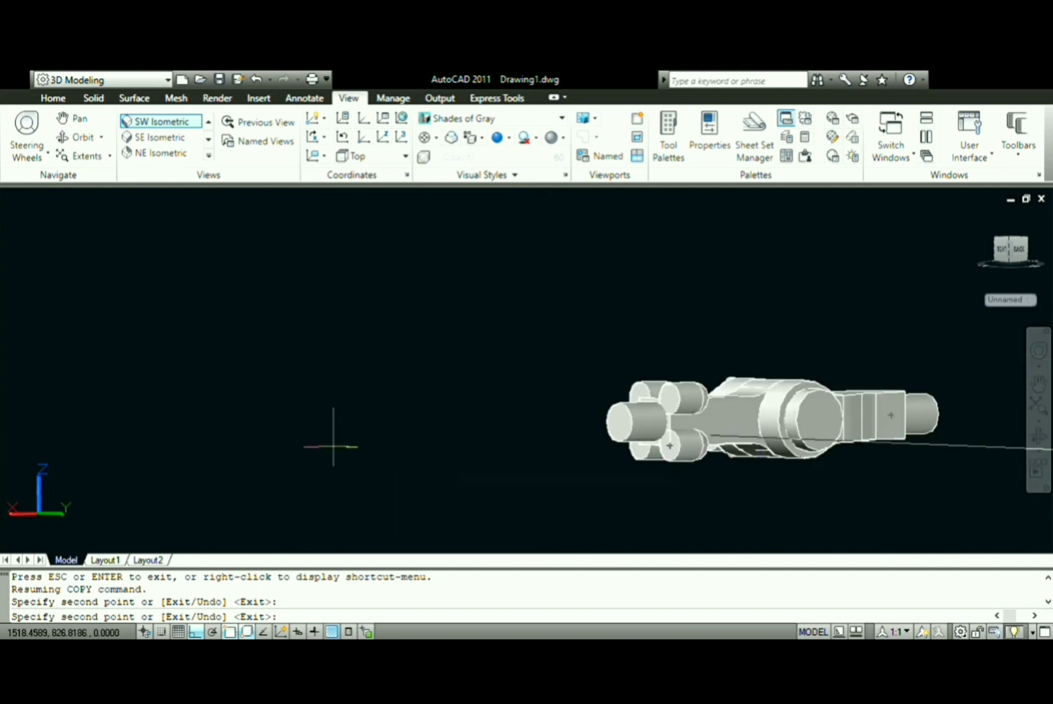
- Begin a subtraction on several solids, then cancel the mistaken selection
key("Escape")
type("subtra")
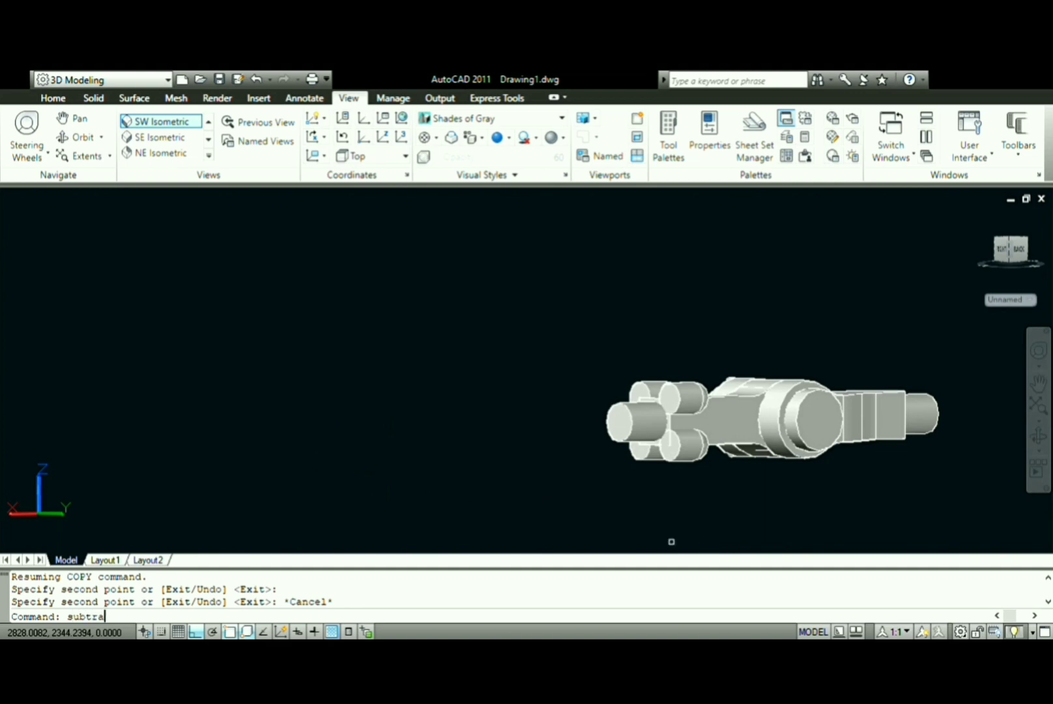
type("ct")
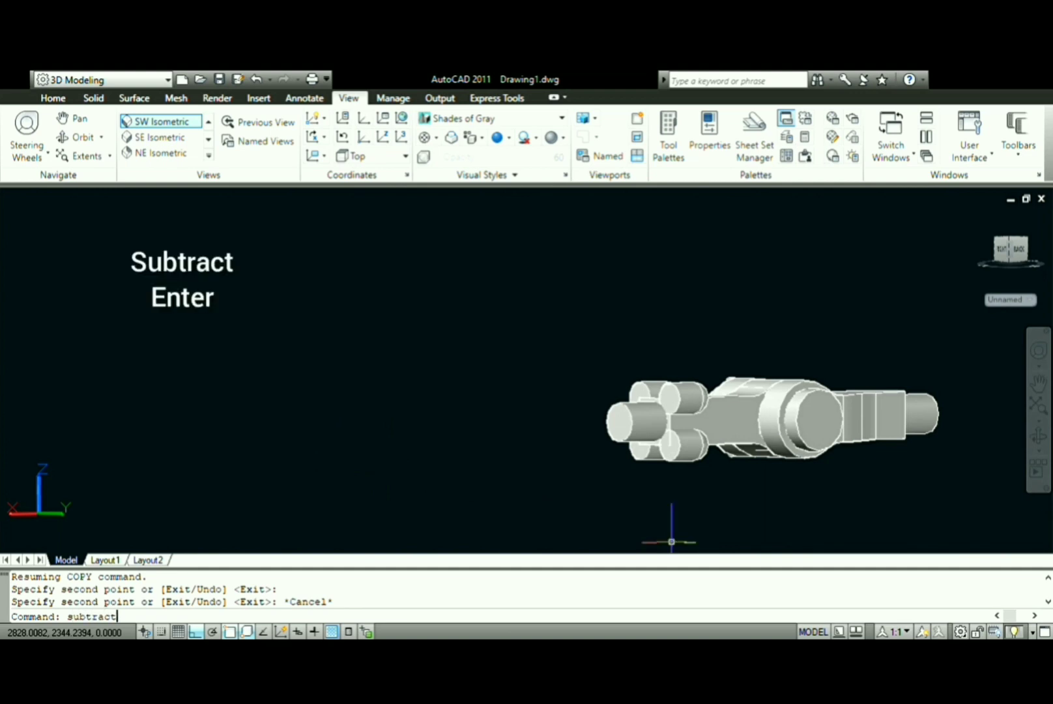
key("Return")
left_click(701, 448)
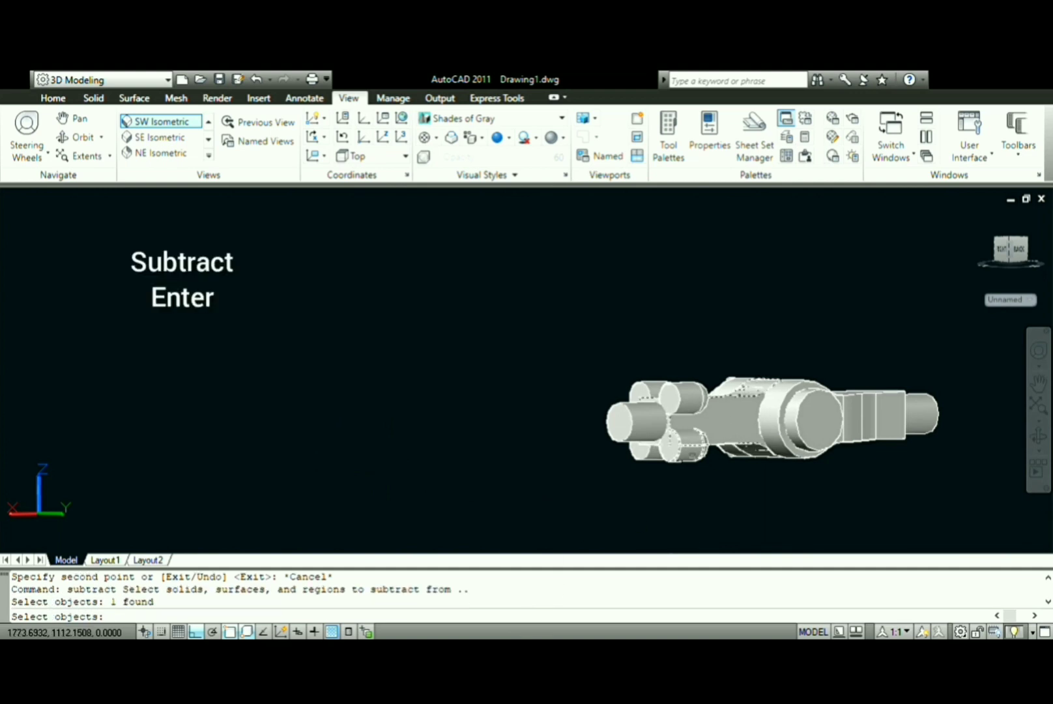
left_click(691, 453)
left_click(680, 406)
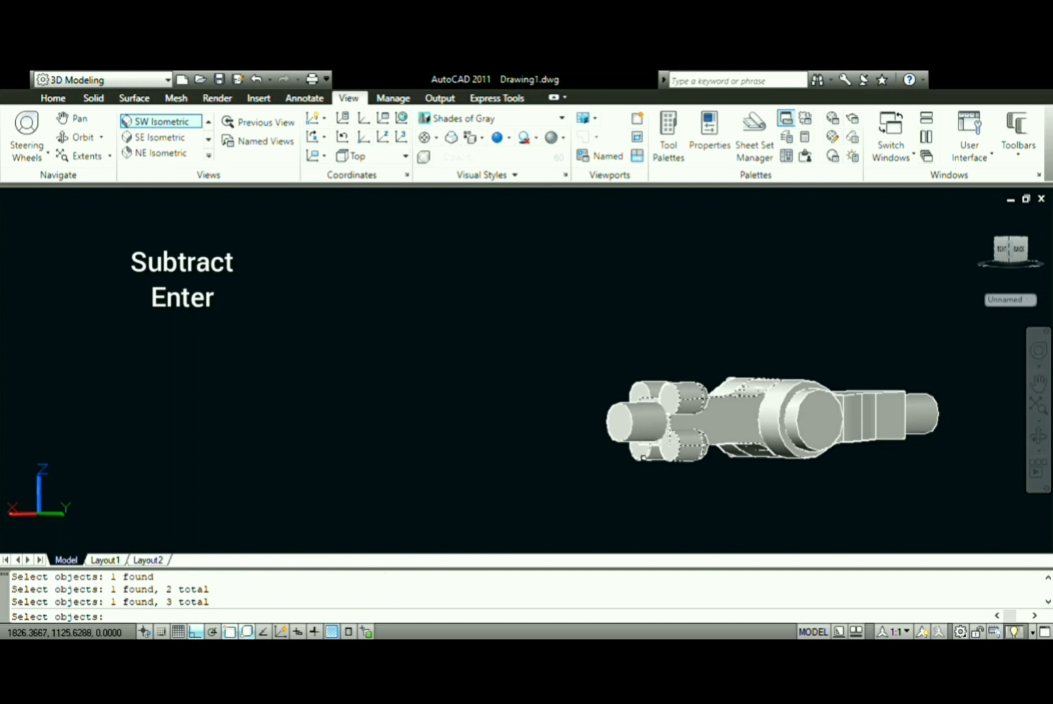
key("Escape")
- Subtract three pin copies from the knuckle rod, cutting grooves around its shaft end
key("Return")
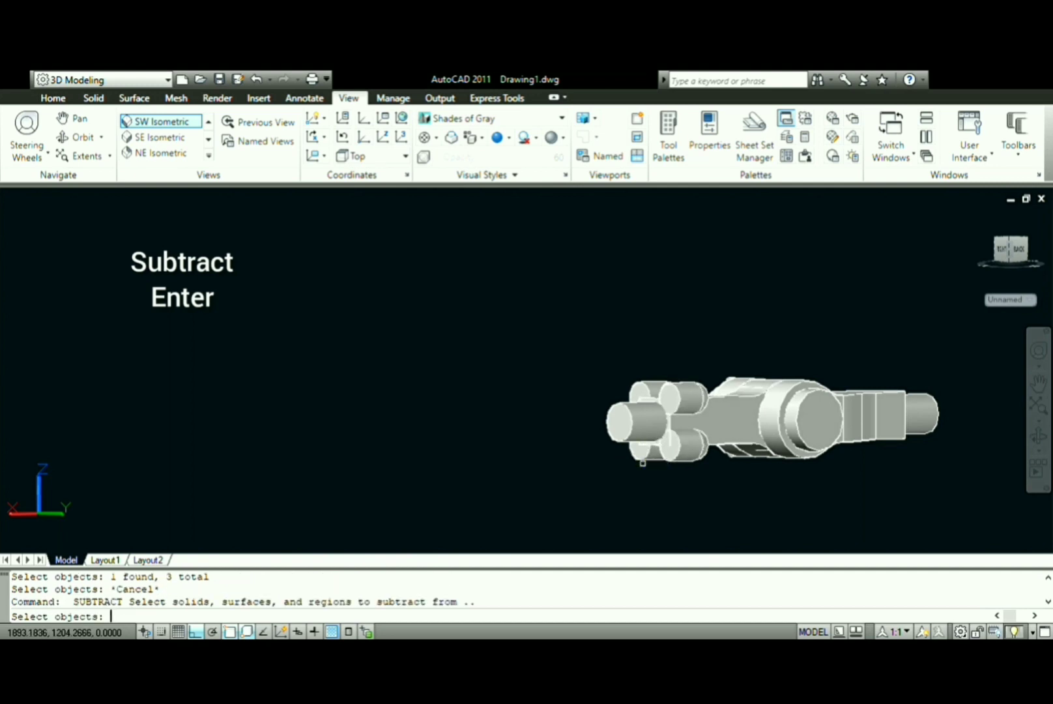
left_click(750, 449)
key("Return")
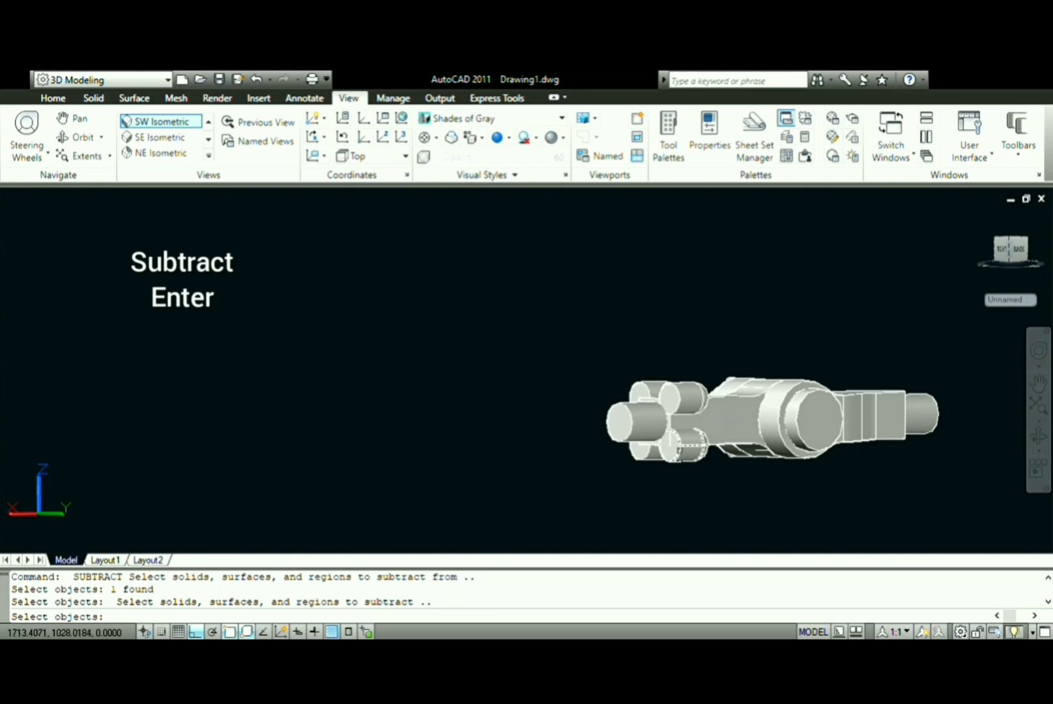
left_click(680, 450)
left_click(685, 396)
left_click(639, 395)
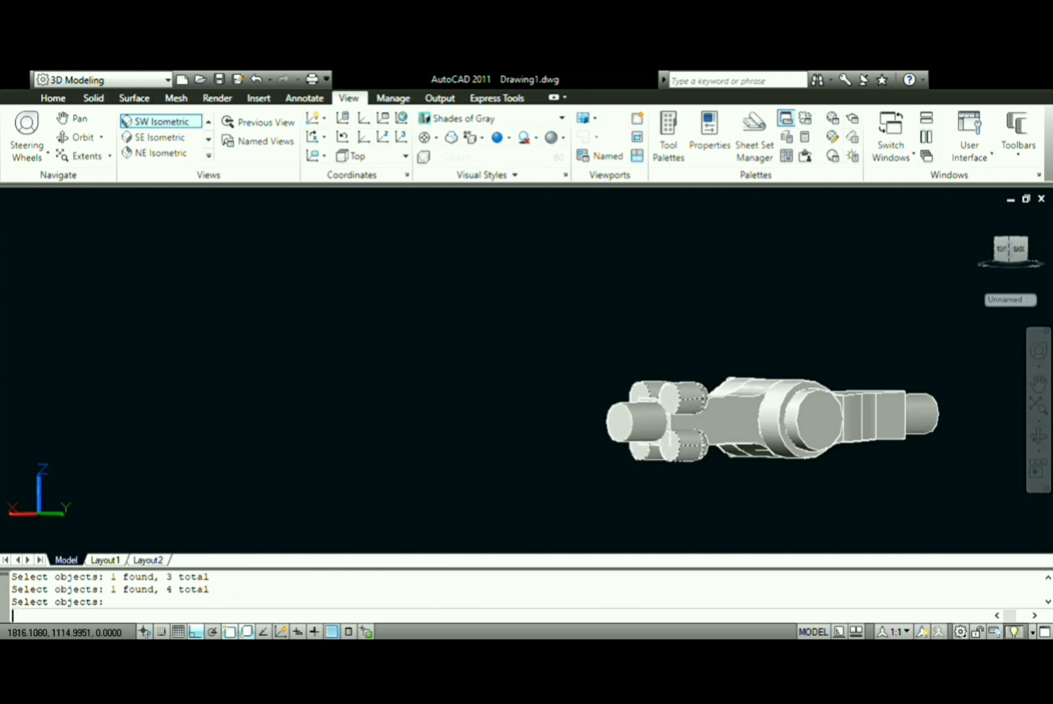
key("Return")
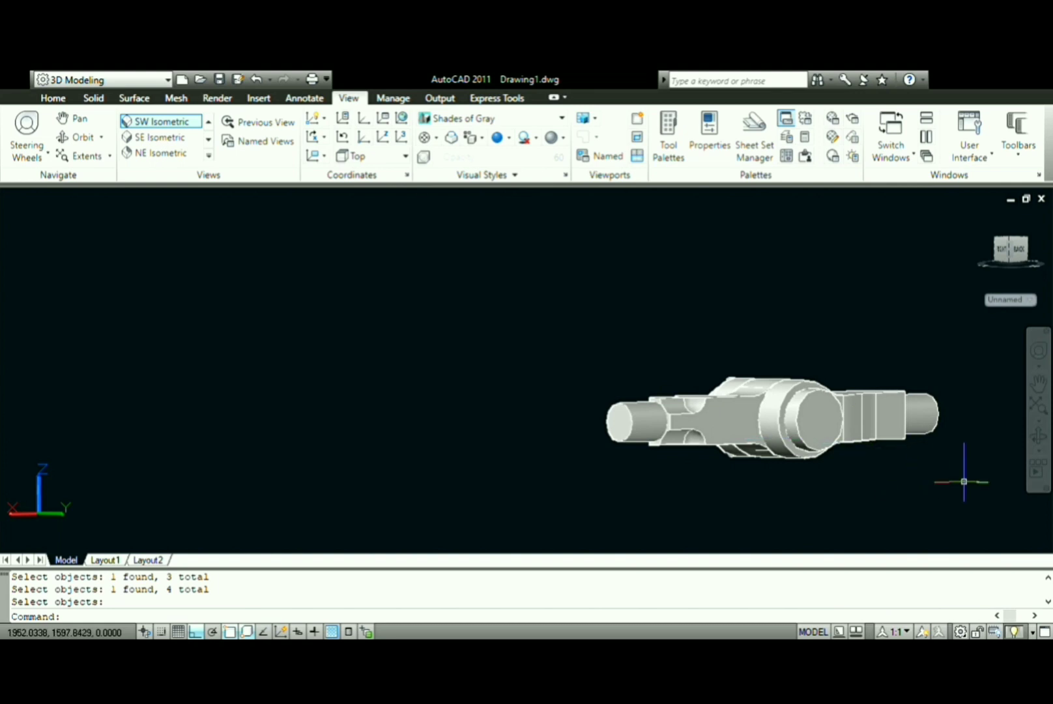
- Rotate the loose retaining pin 270° so its rounded head faces the main part
scroll(886, 480, "down", 3)
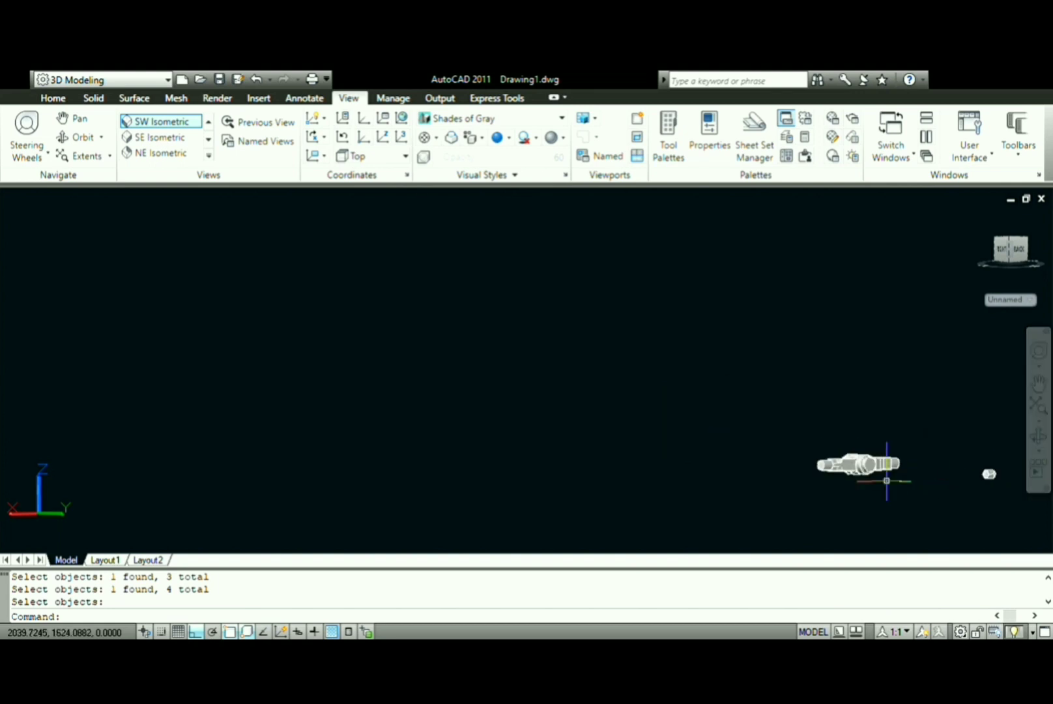
scroll(886, 481, "down", 1)
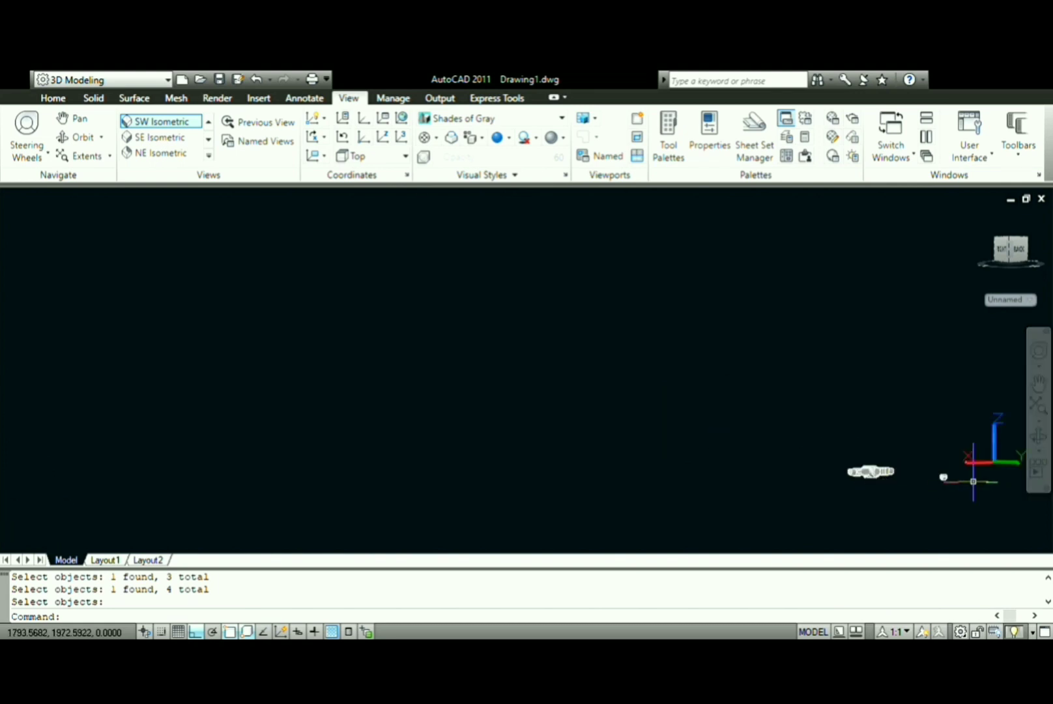
scroll(967, 474, "up", 5)
scroll(963, 473, "down", 2)
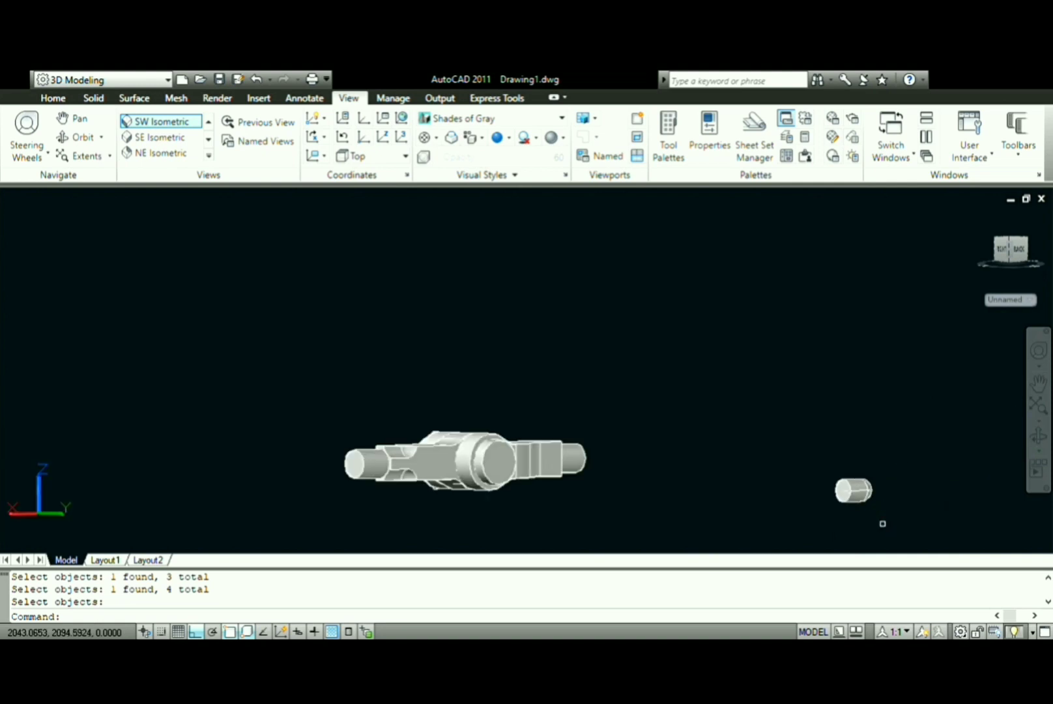
scroll(883, 523, "up", 2)
type("ro")
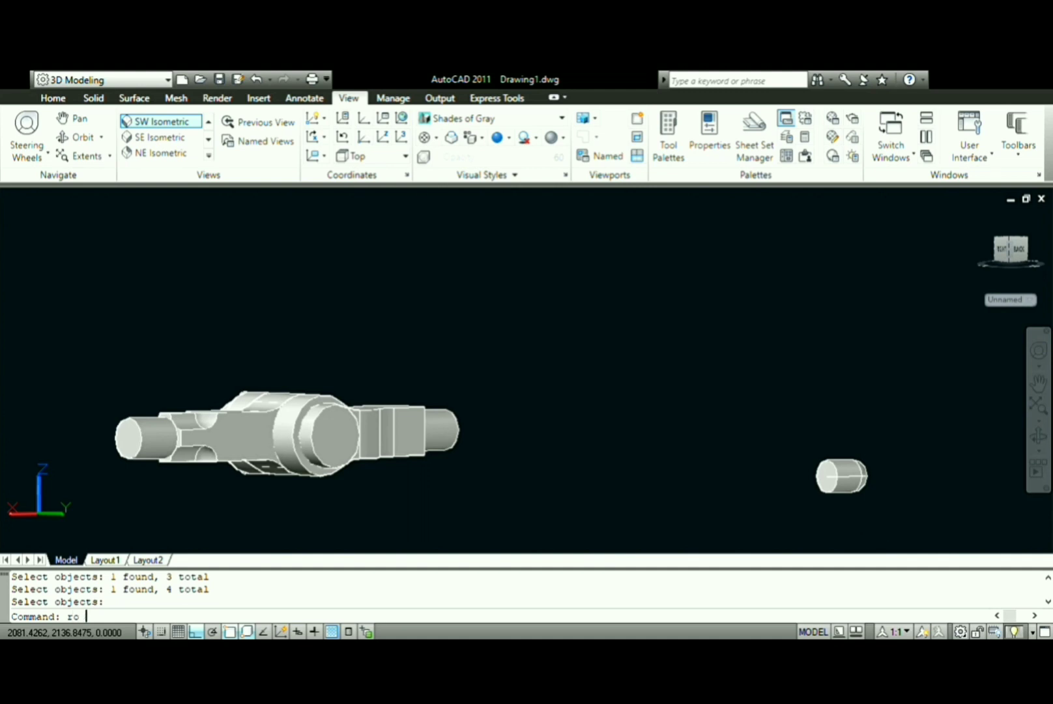
key("Return")
left_click(845, 482)
key("Return")
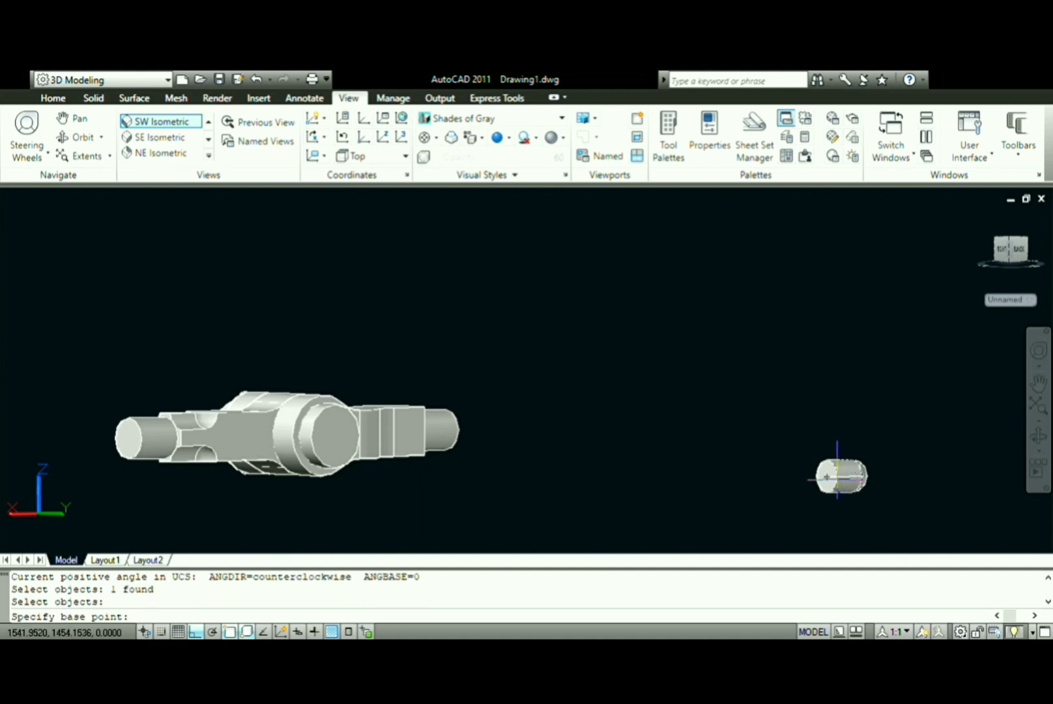
left_click(827, 477)
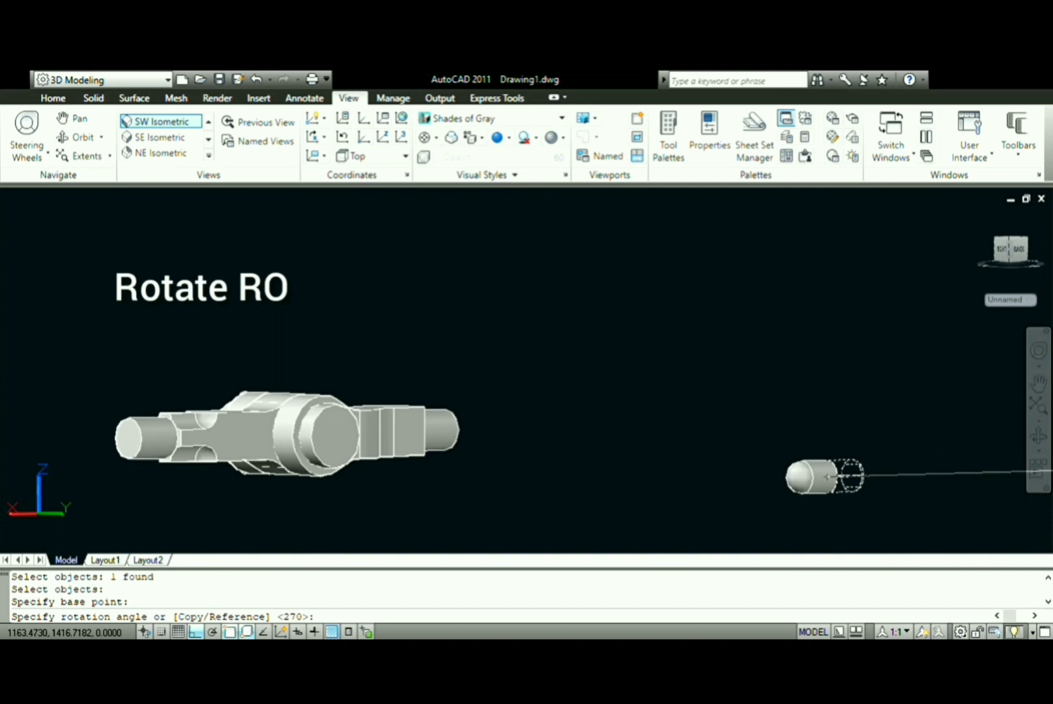
left_click(952, 453)
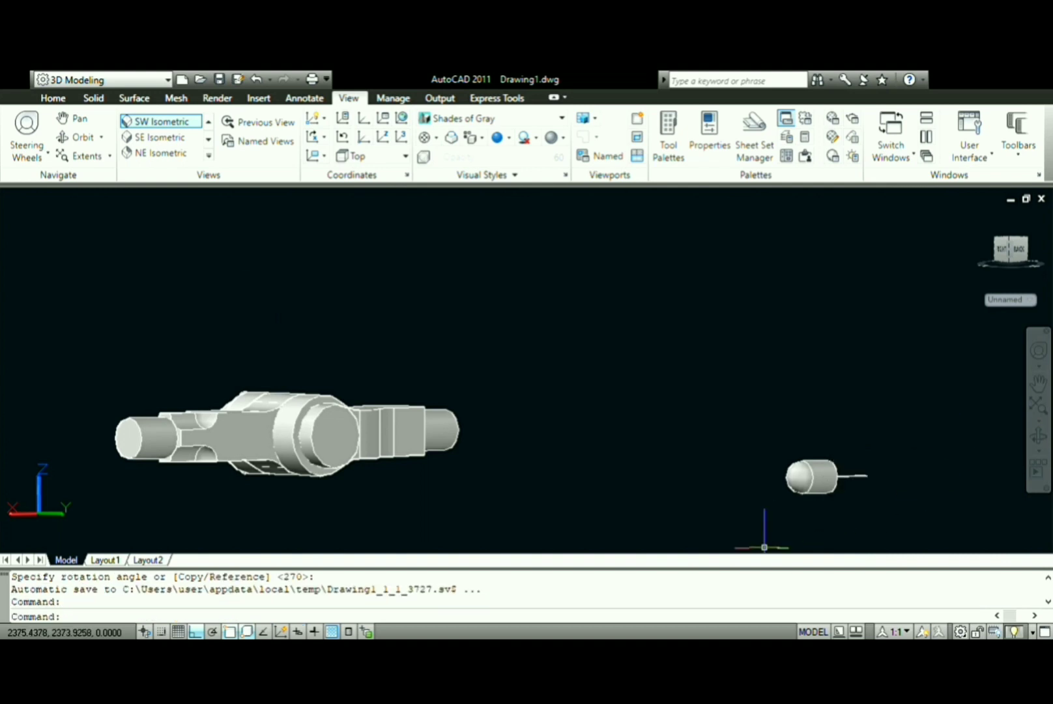
key("Escape")
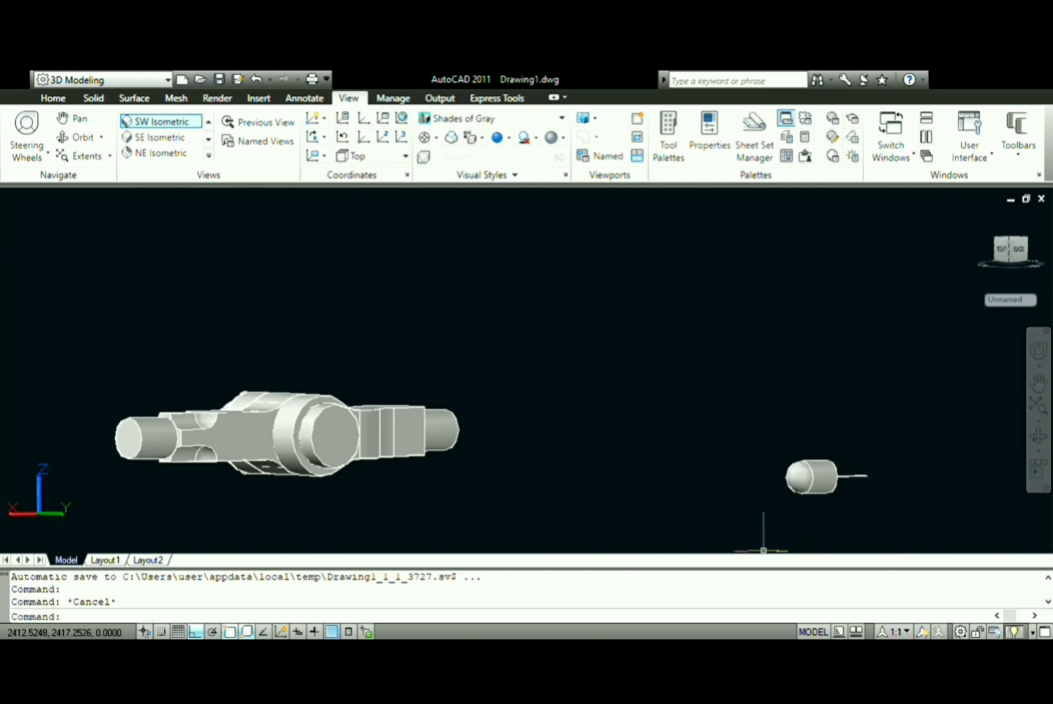
type("co")
key("Return")
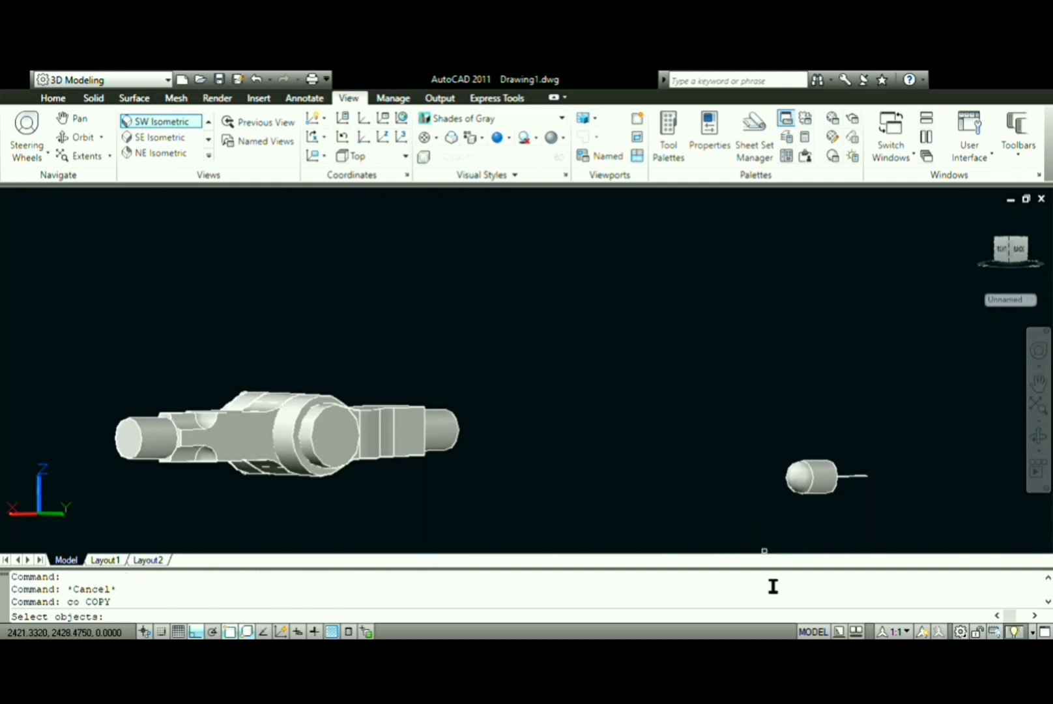
- Copy the retaining pin from its centre and orbit to the block's side with holes
left_click(827, 467)
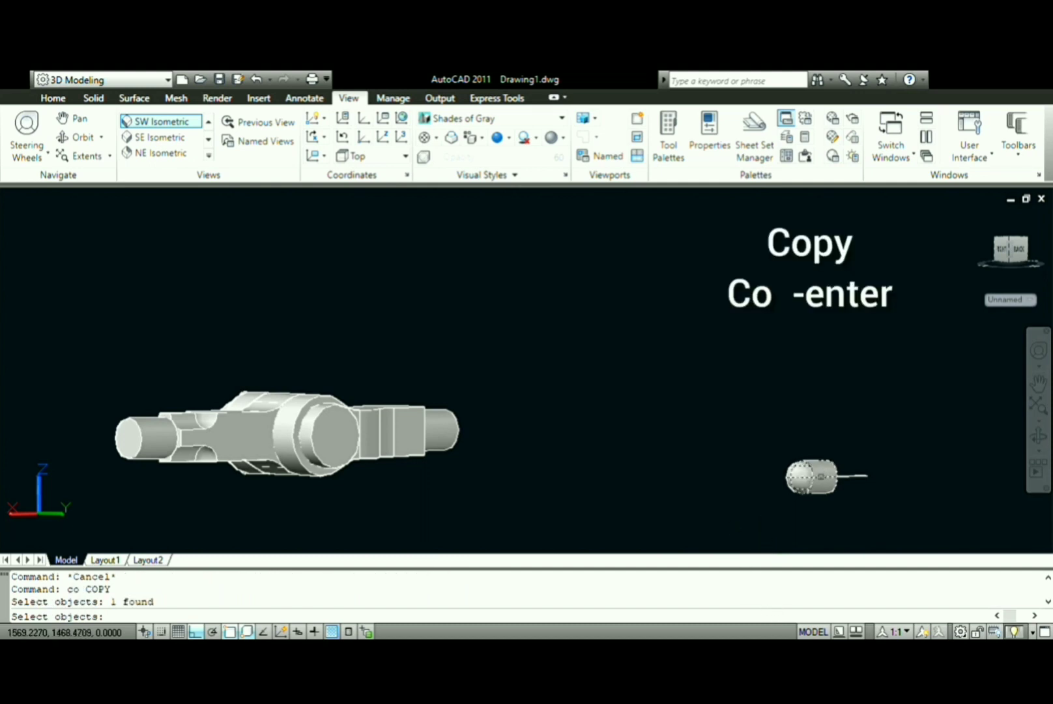
key("Return")
scroll(831, 479, "up", 5)
scroll(840, 469, "up", 2)
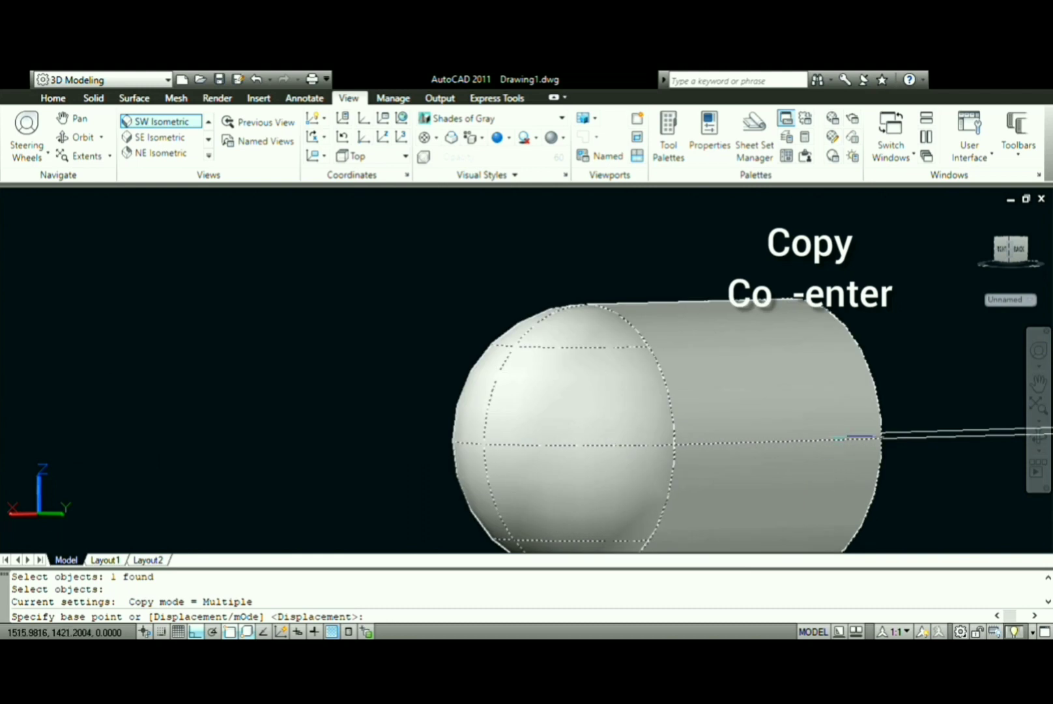
left_click(794, 434)
scroll(794, 434, "down", 5)
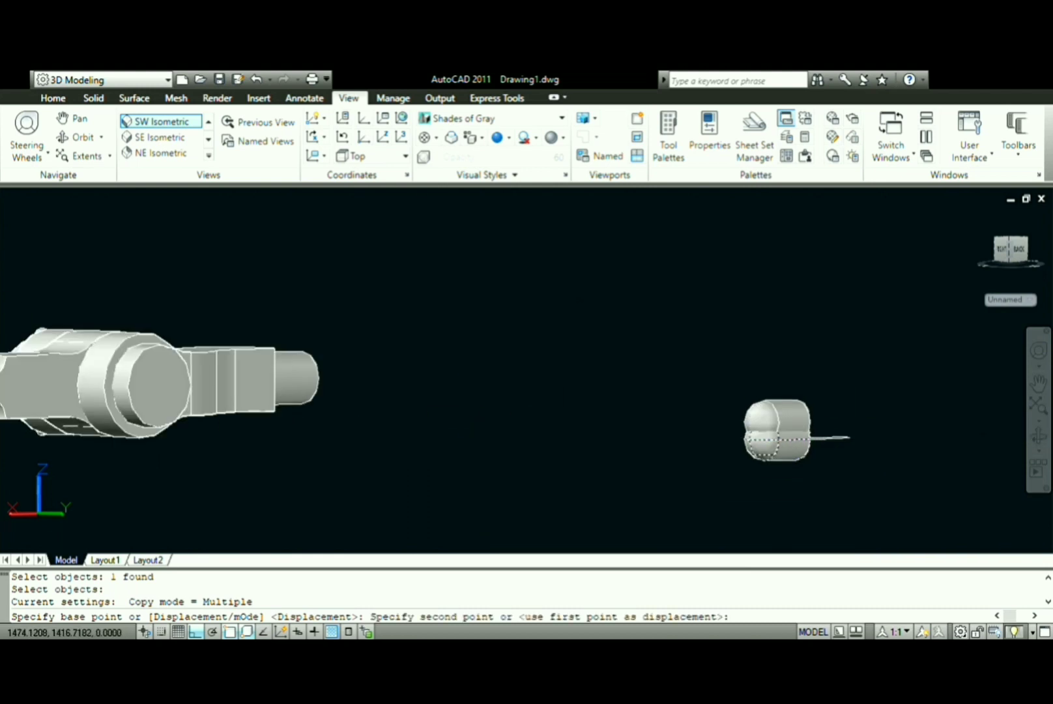
left_click(1039, 435)
mouse_move(649, 453)
left_mouse_down()
mouse_move(390, 463)
mouse_move(366, 438)
left_mouse_up()
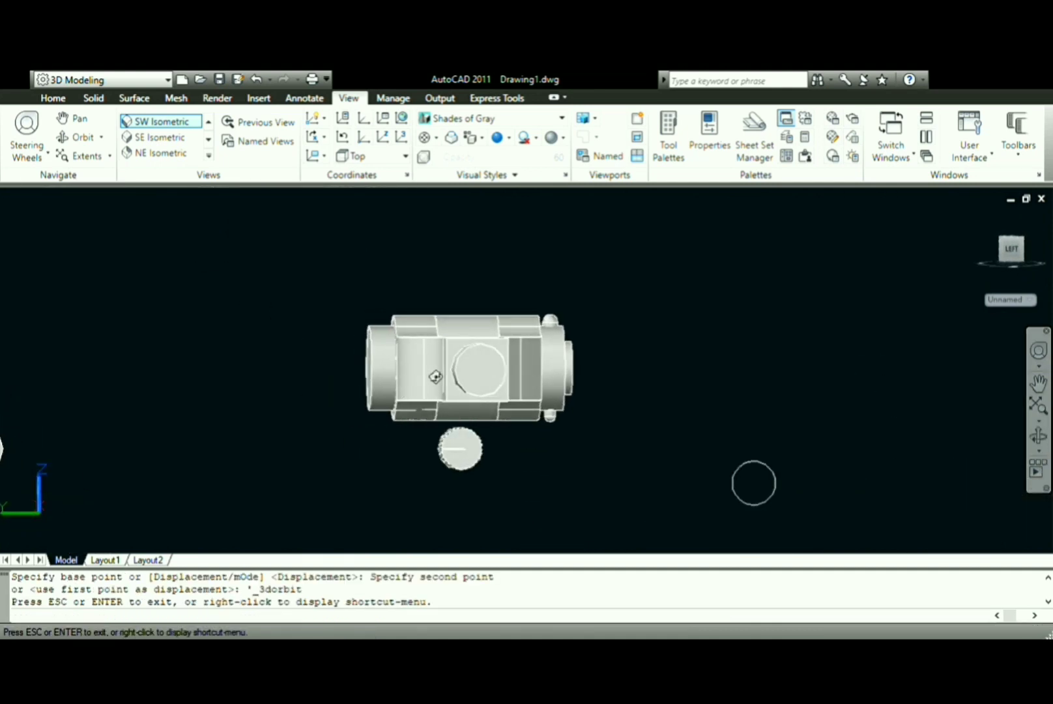
key("Escape")
scroll(435, 365, "up", 10)
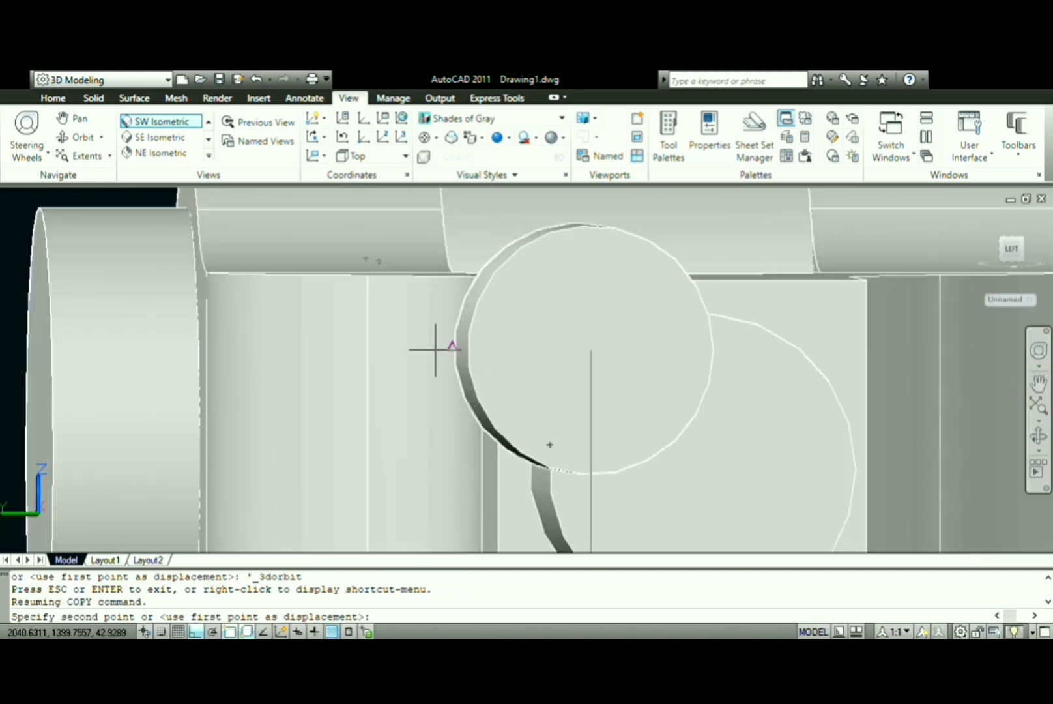
scroll(441, 357, "down", 4)
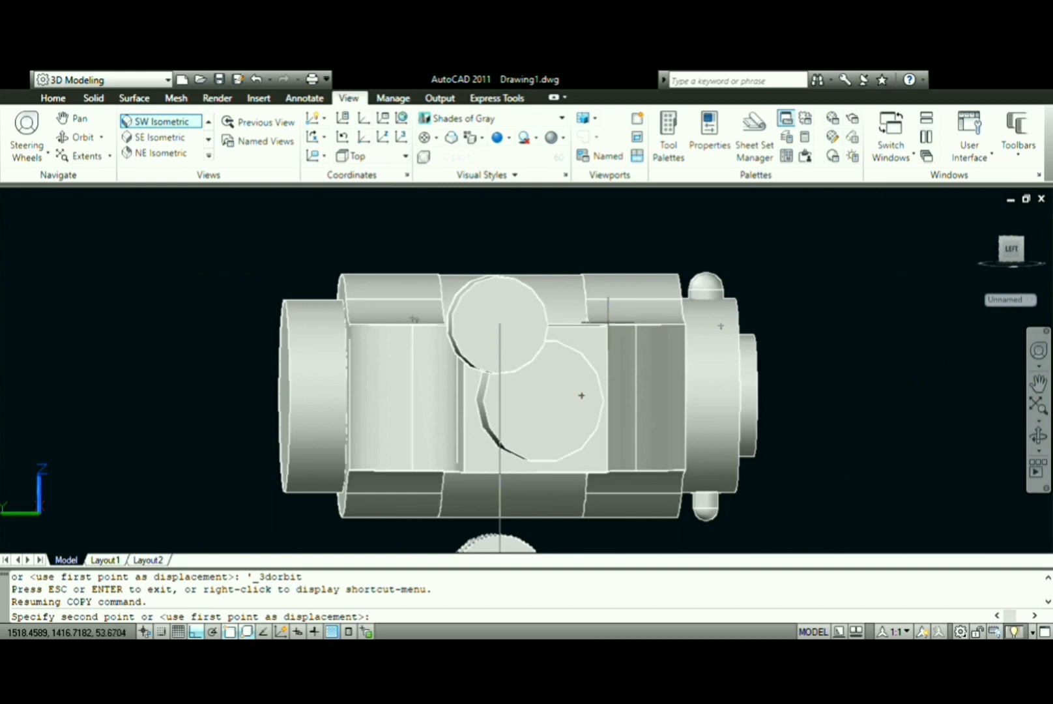
scroll(582, 396, "up", 3)
scroll(605, 329, "up", 5)
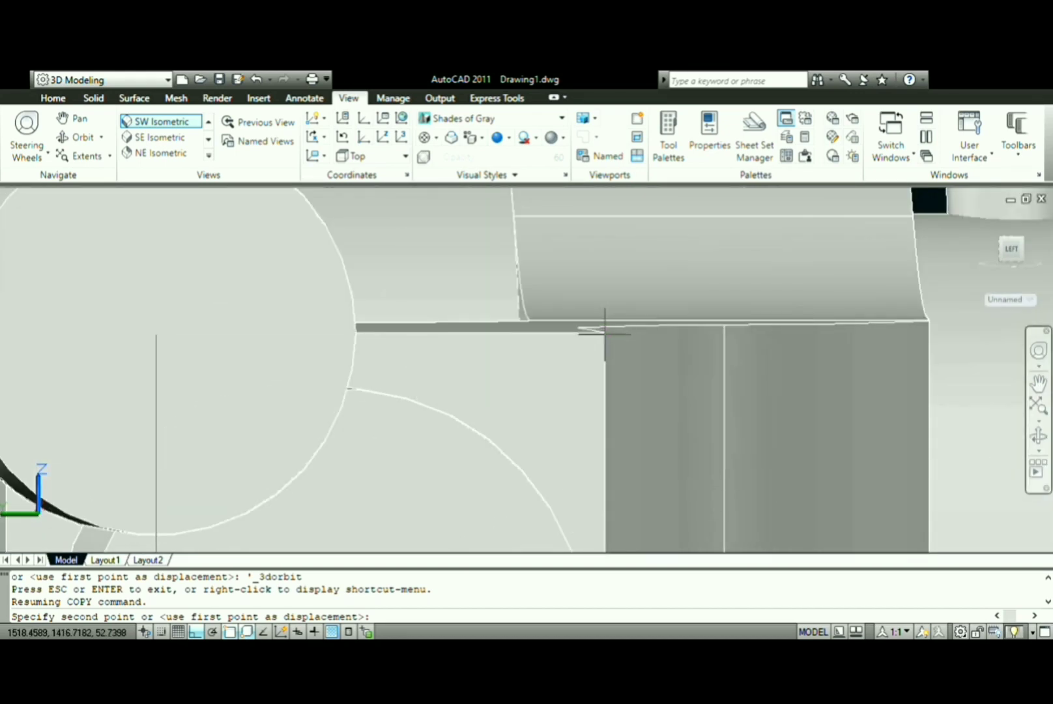
- Place four pin copies at the hole positions around the square end block
left_click(604, 333)
scroll(605, 332, "down", 2)
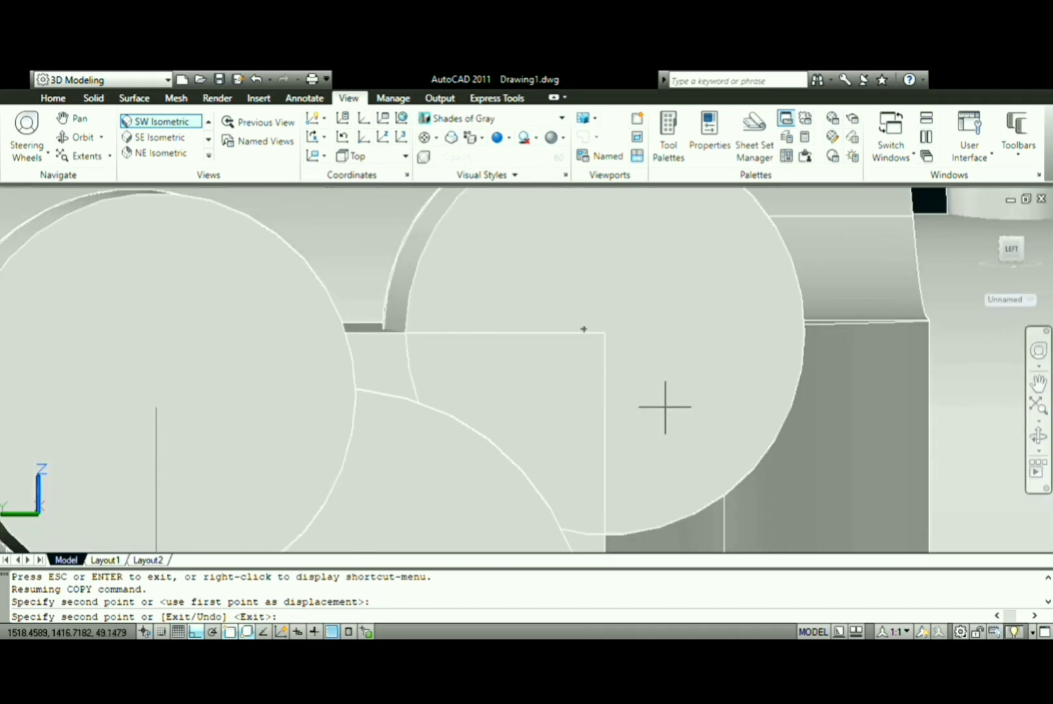
scroll(665, 407, "down", 4)
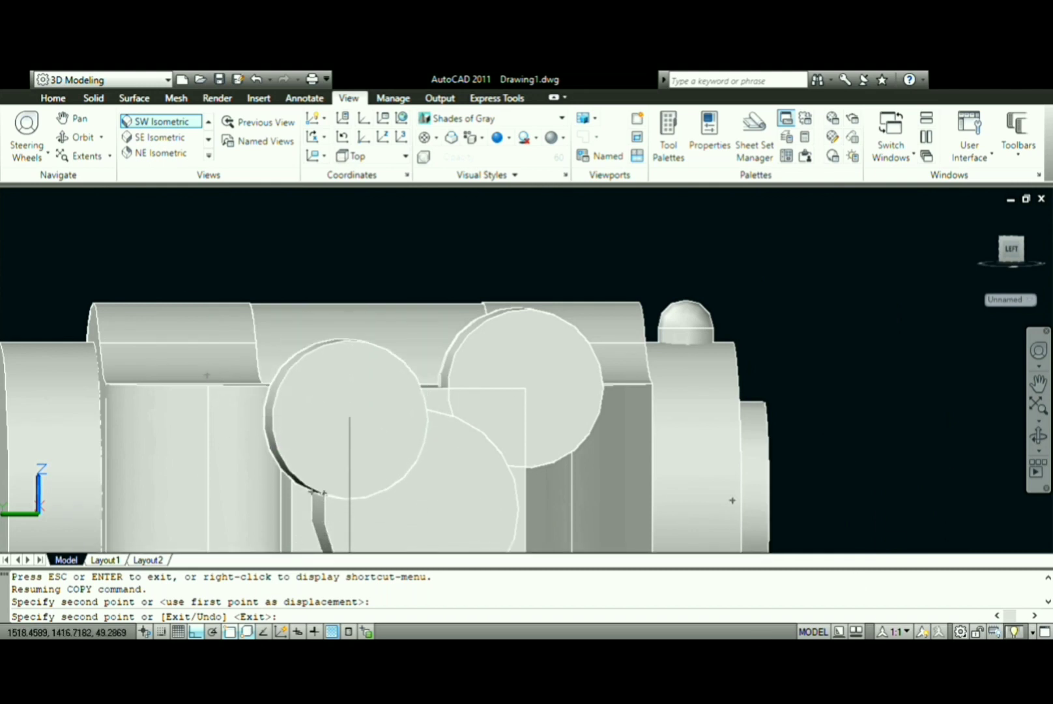
left_click(294, 385)
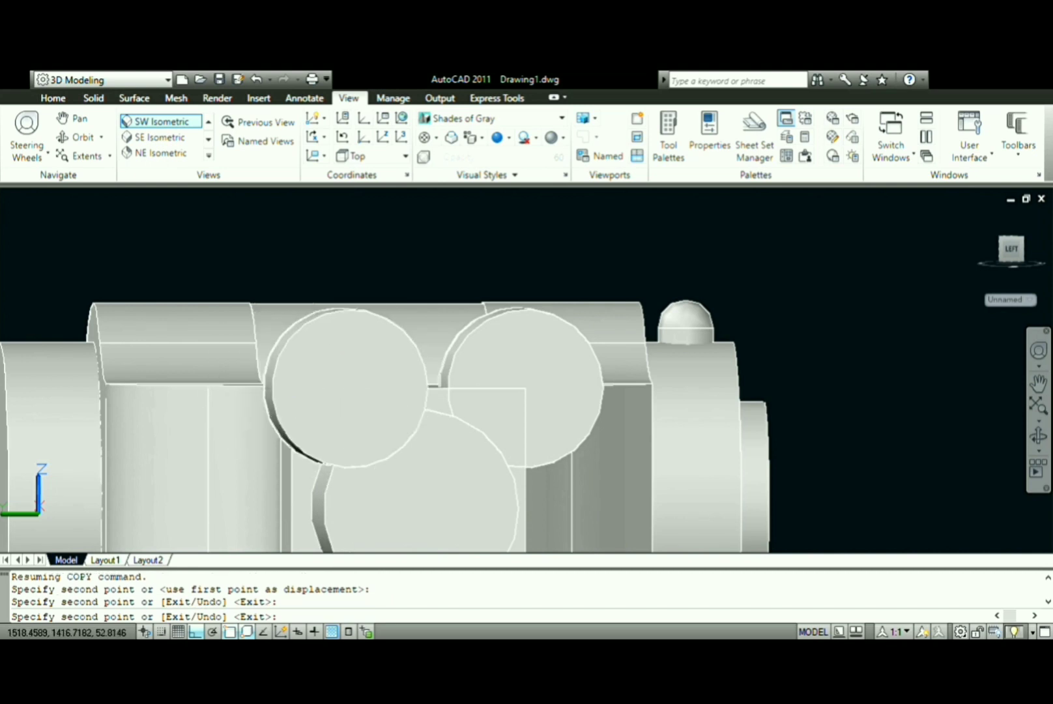
scroll(293, 391, "down", 3)
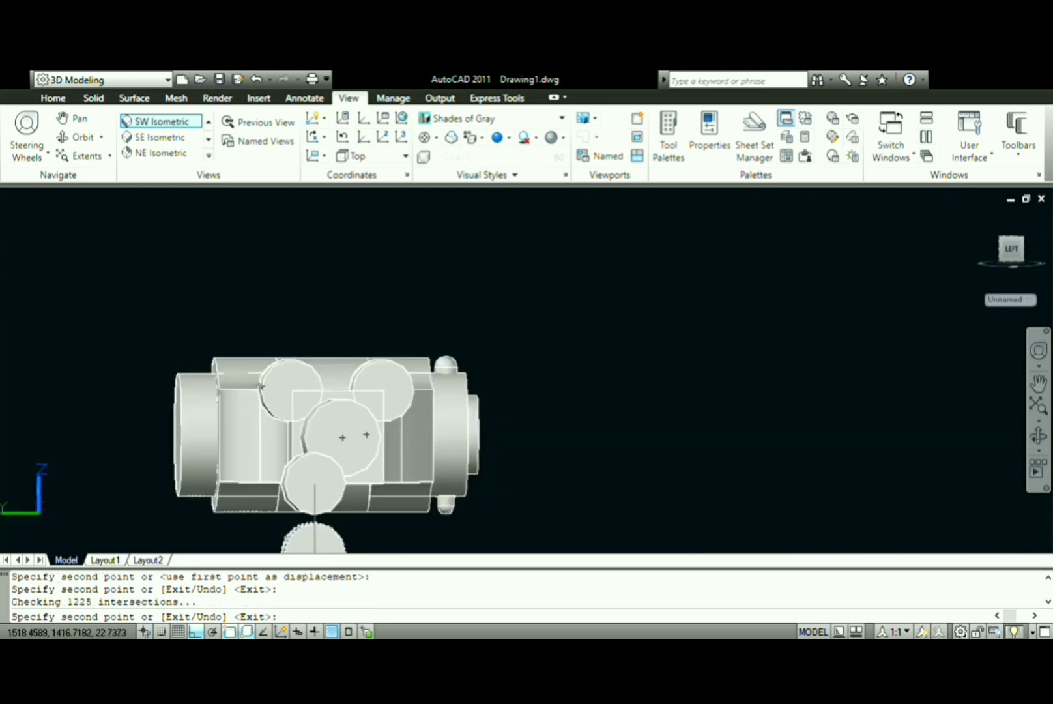
scroll(380, 482, "up", 4)
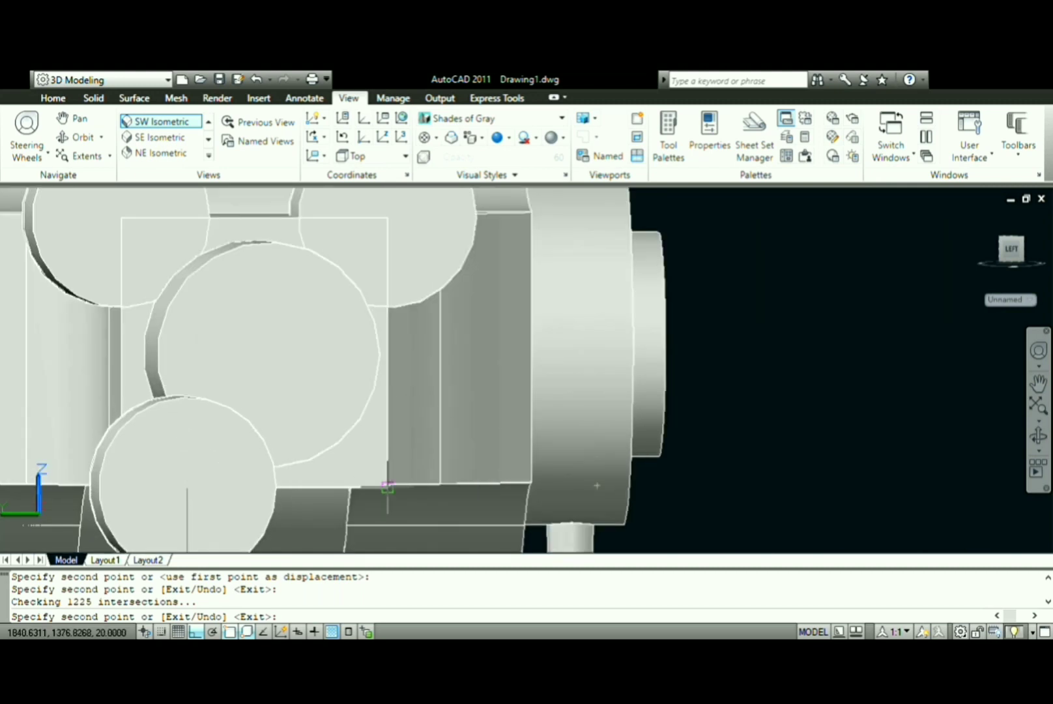
left_click(387, 487)
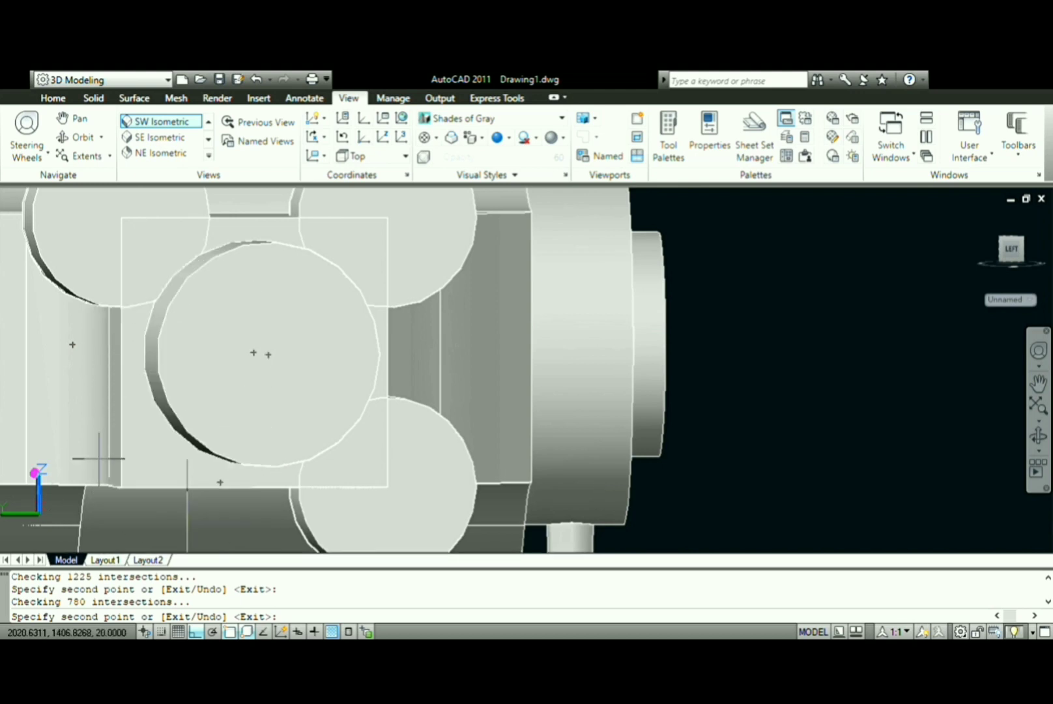
left_click(112, 487)
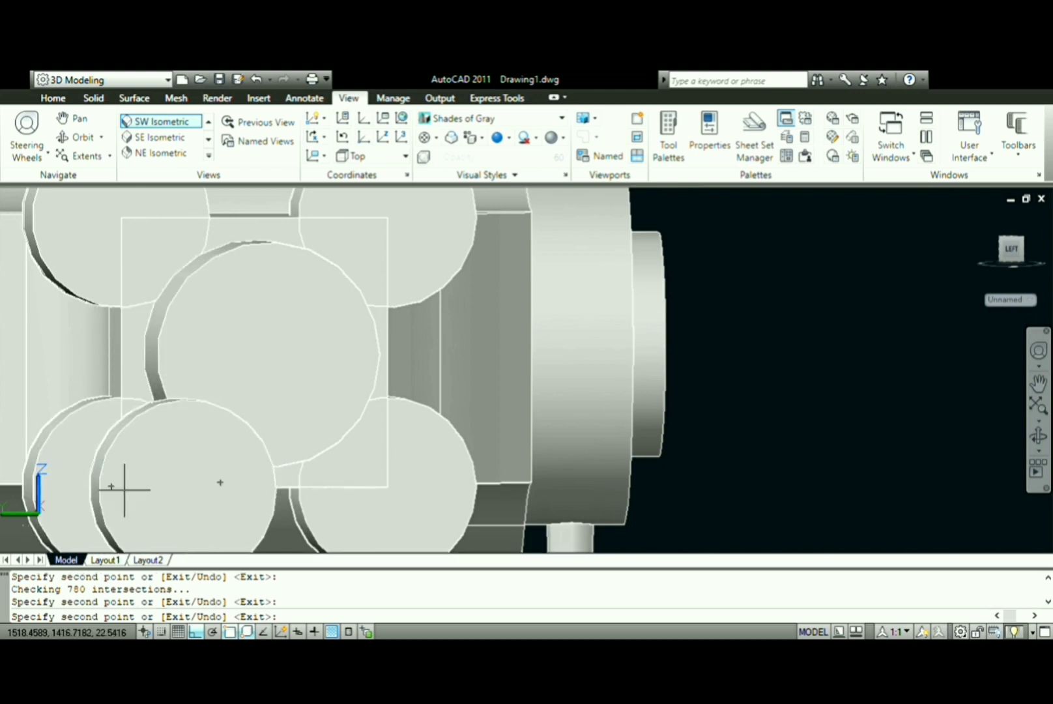
key("Escape")
key("Escape")
type("subtr")
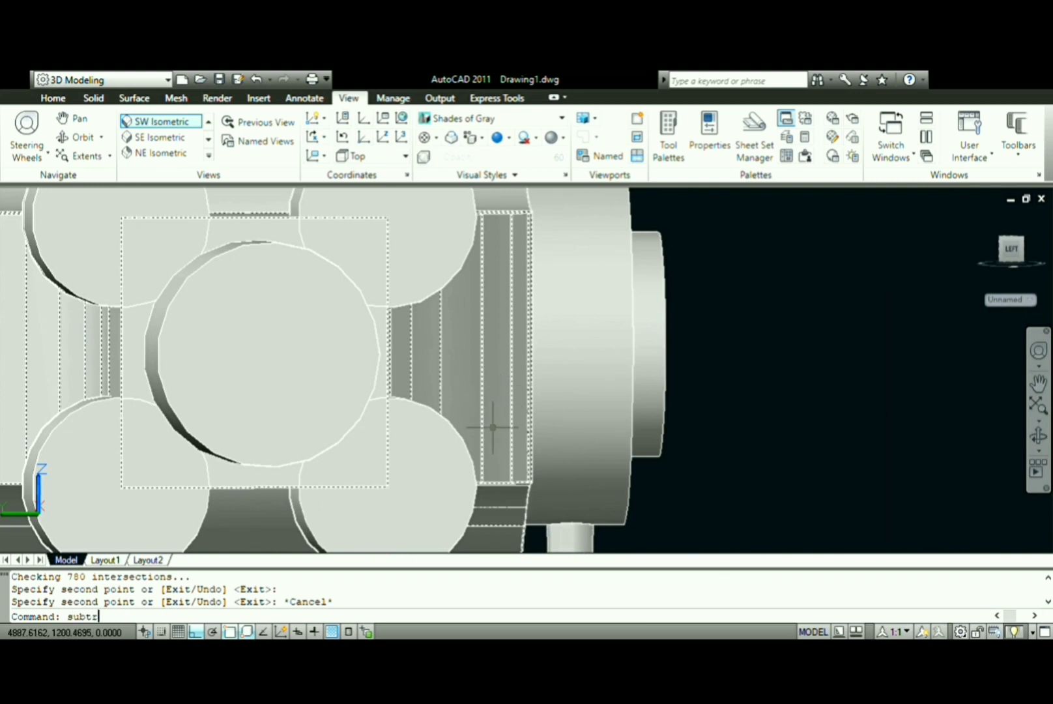
- Subtract the pin-copy cylinders from the joint part to groove its end block
type("ac")
type("t")
key("Return")
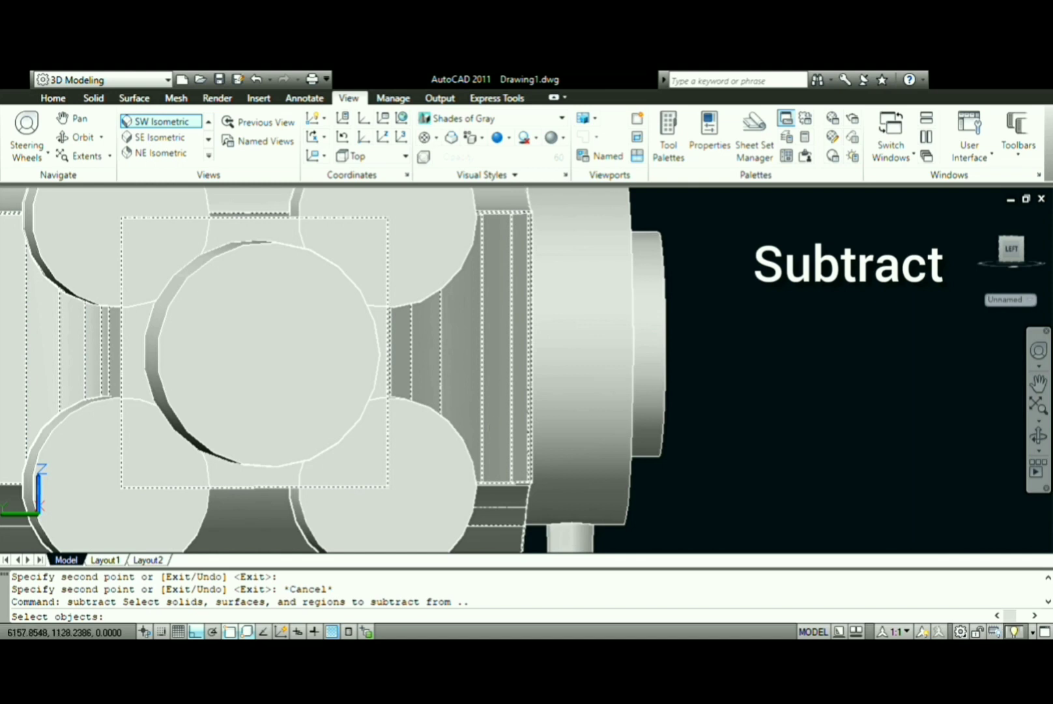
left_click(452, 357)
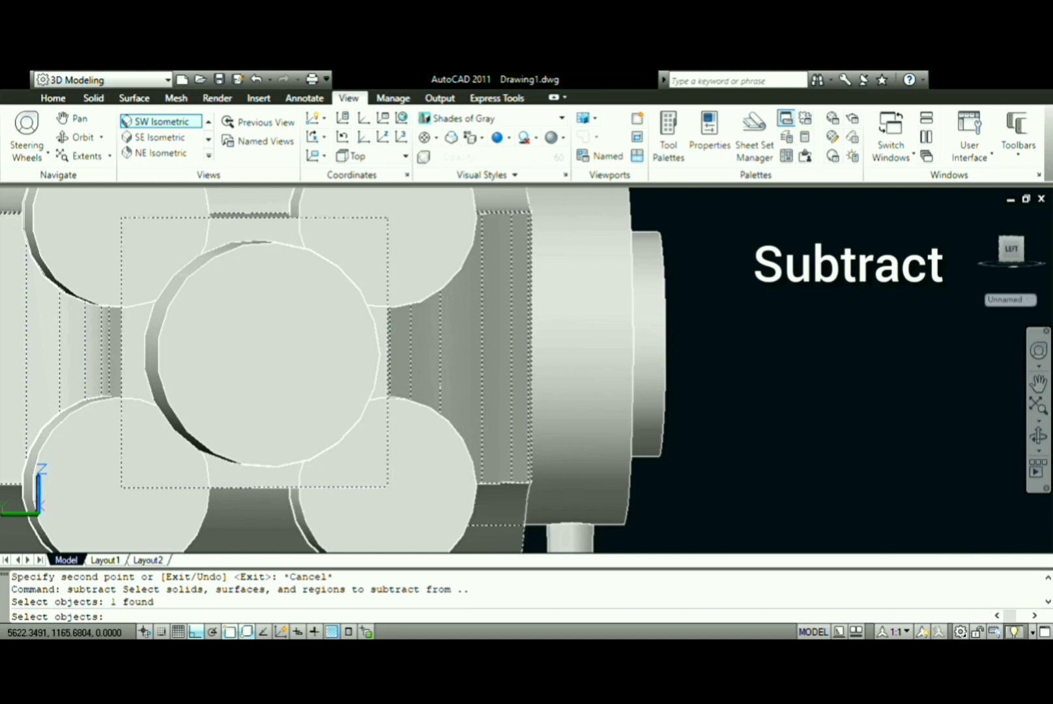
key("Return")
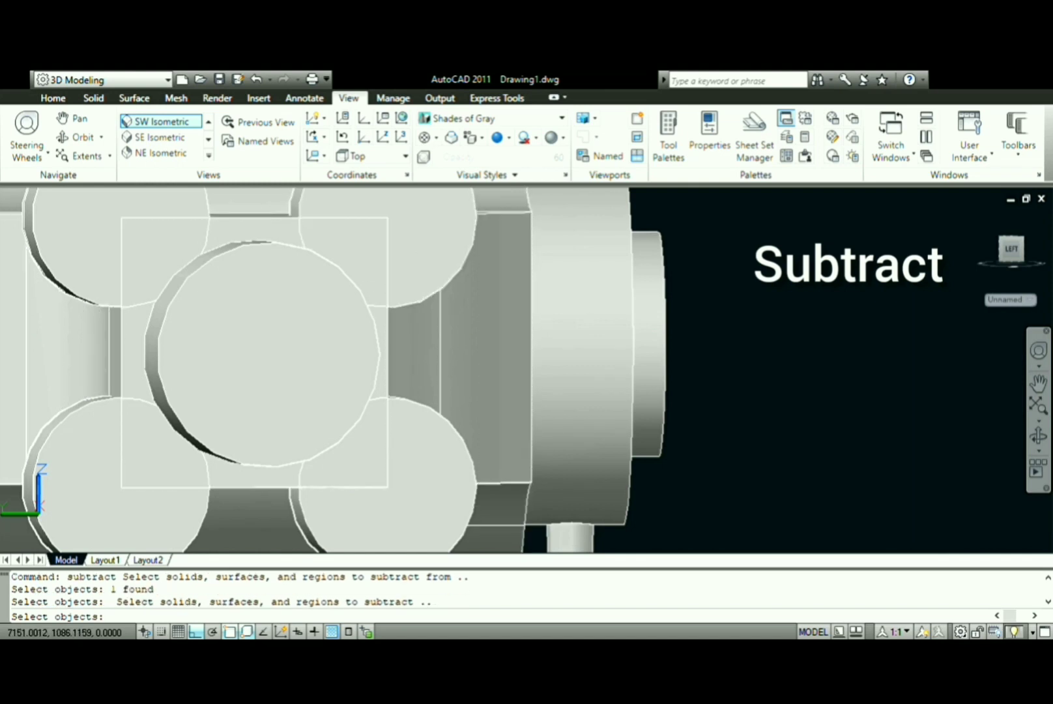
left_click(423, 280)
left_click(320, 503)
left_click(182, 505)
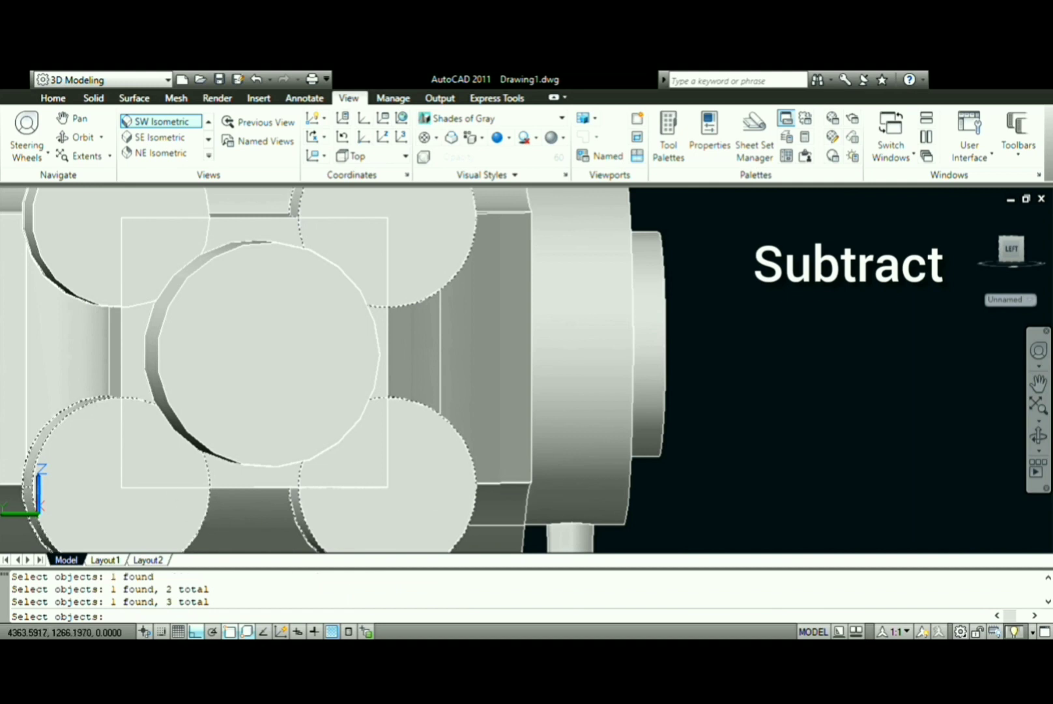
key("Return")
- Select the spare cylinder lying below the assembly
scroll(228, 331, "down", 1)
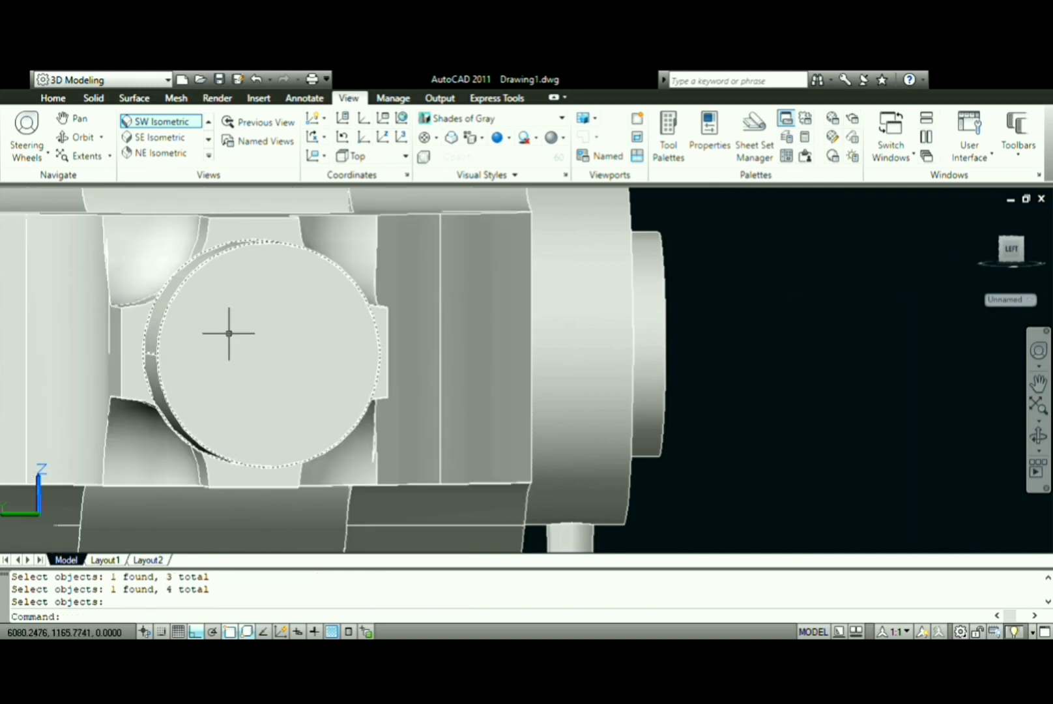
scroll(353, 369, "down", 3)
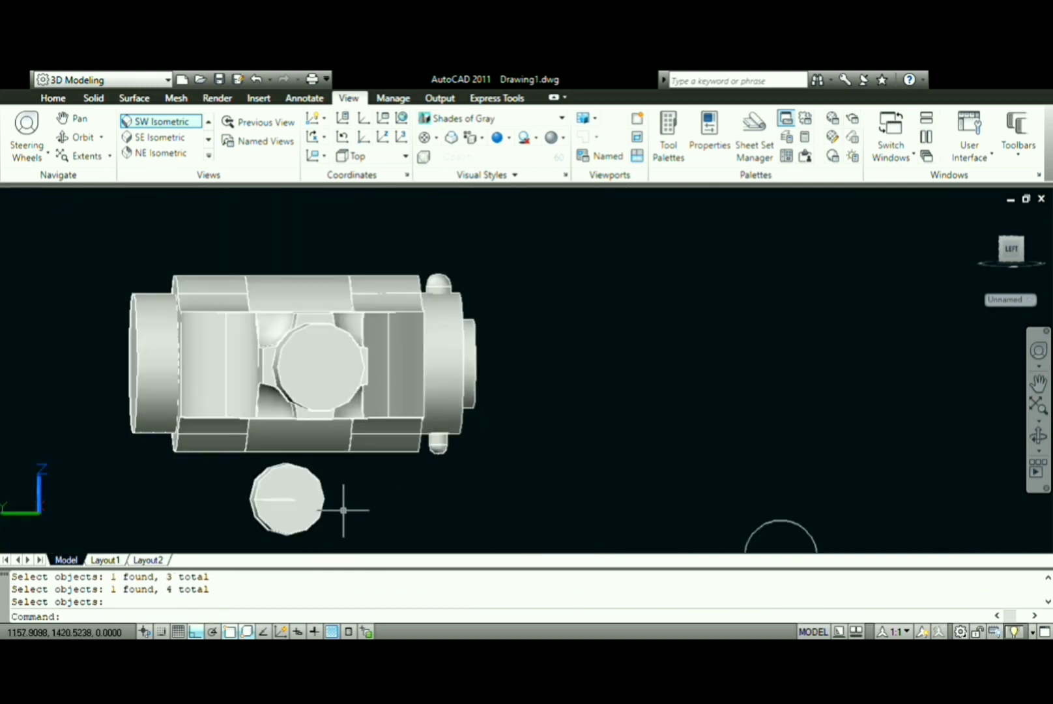
left_click(287, 493)
- Erase the spare cylinder and leftover helper objects
key("Delete")
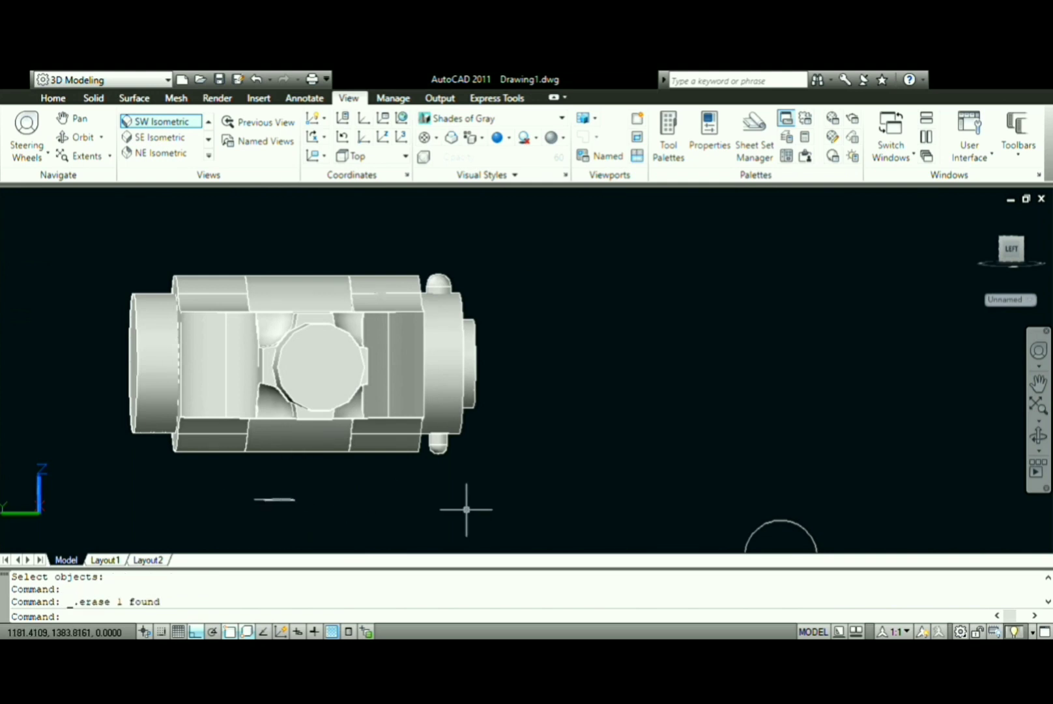
scroll(506, 522, "down", 8)
scroll(441, 514, "up", 9)
- Switch to SW isometric view and zoom in on the knuckle joint
left_click(174, 120)
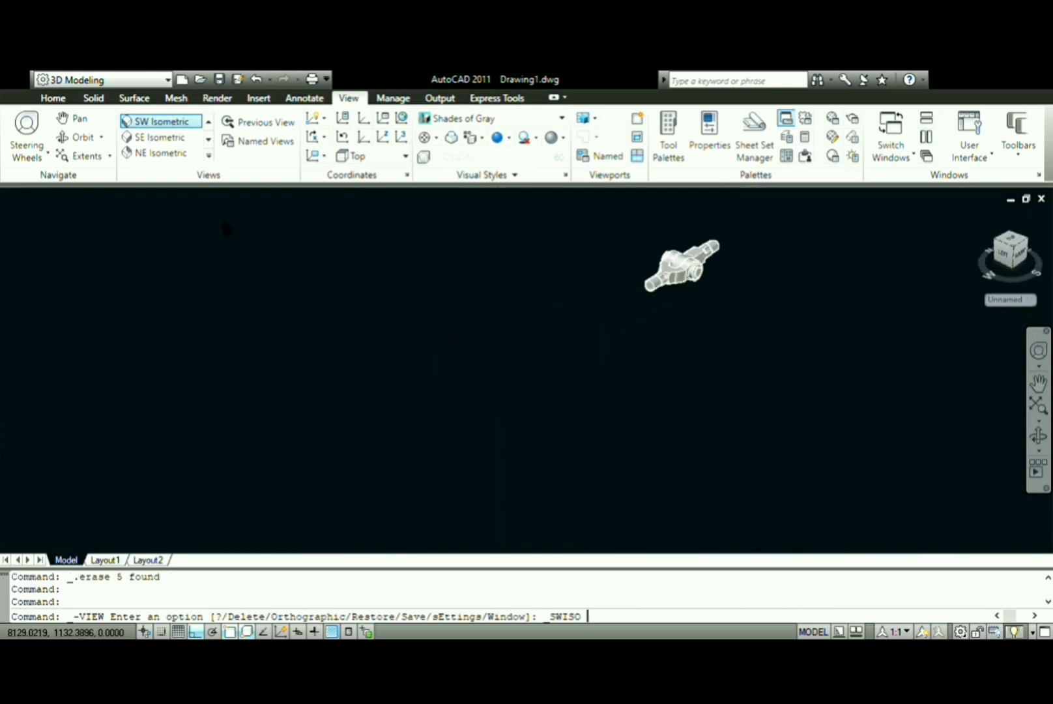
scroll(789, 210, "up", 4)
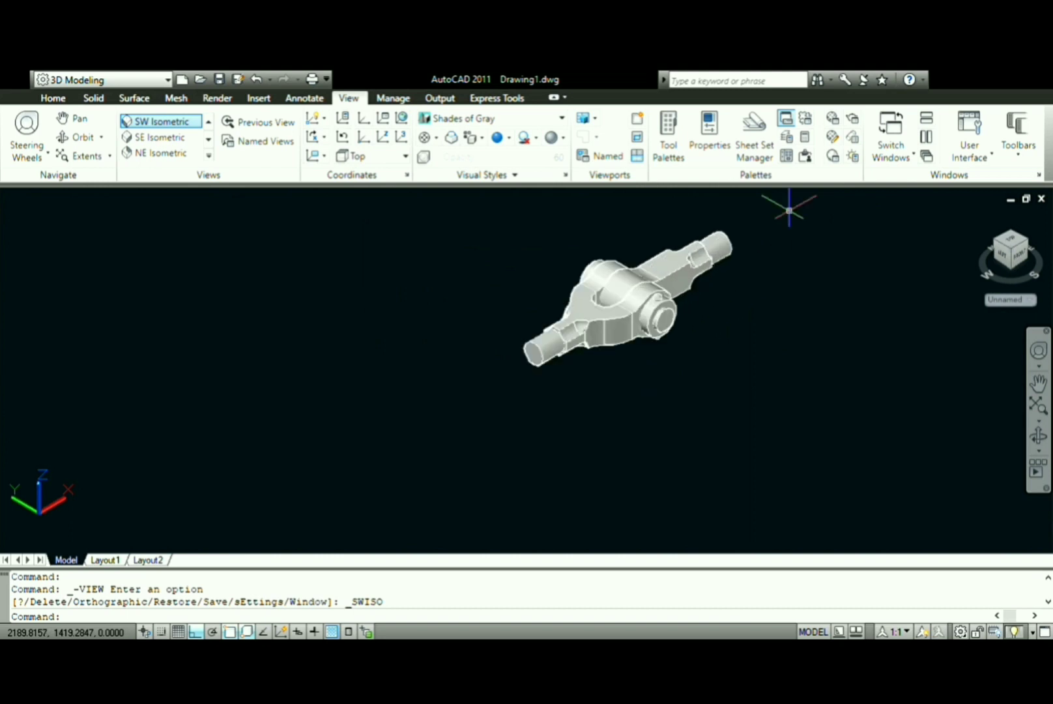
scroll(675, 259, "up", 4)
scroll(675, 260, "up", 2)
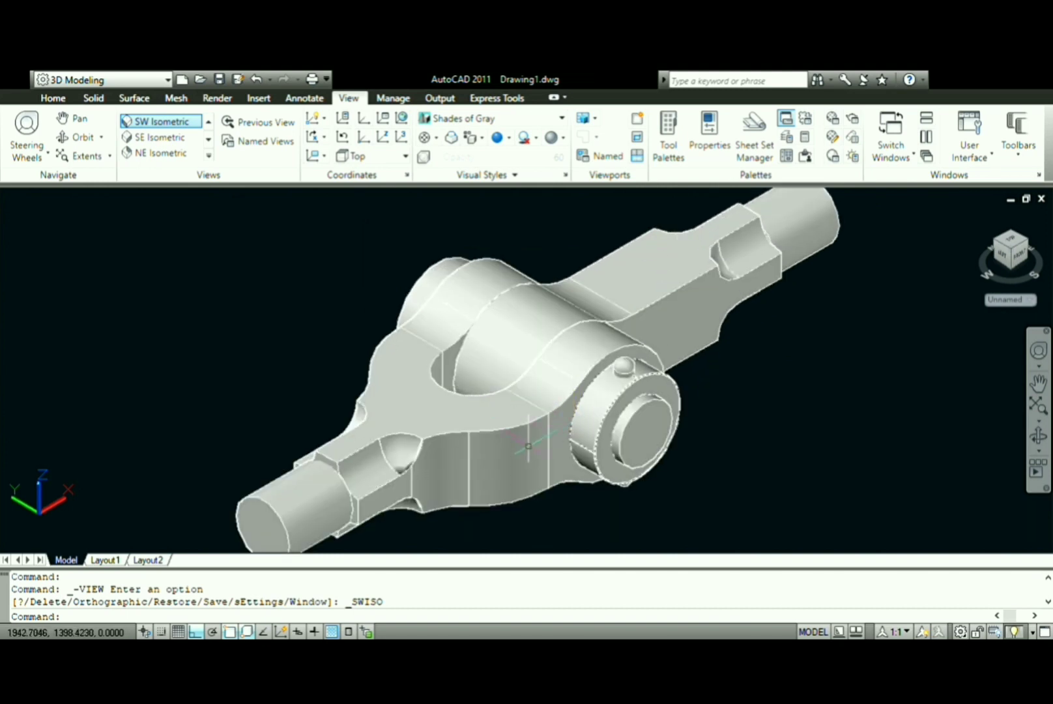
scroll(645, 384, "up", 2)
scroll(629, 366, "up", 3)
scroll(628, 372, "down", 7)
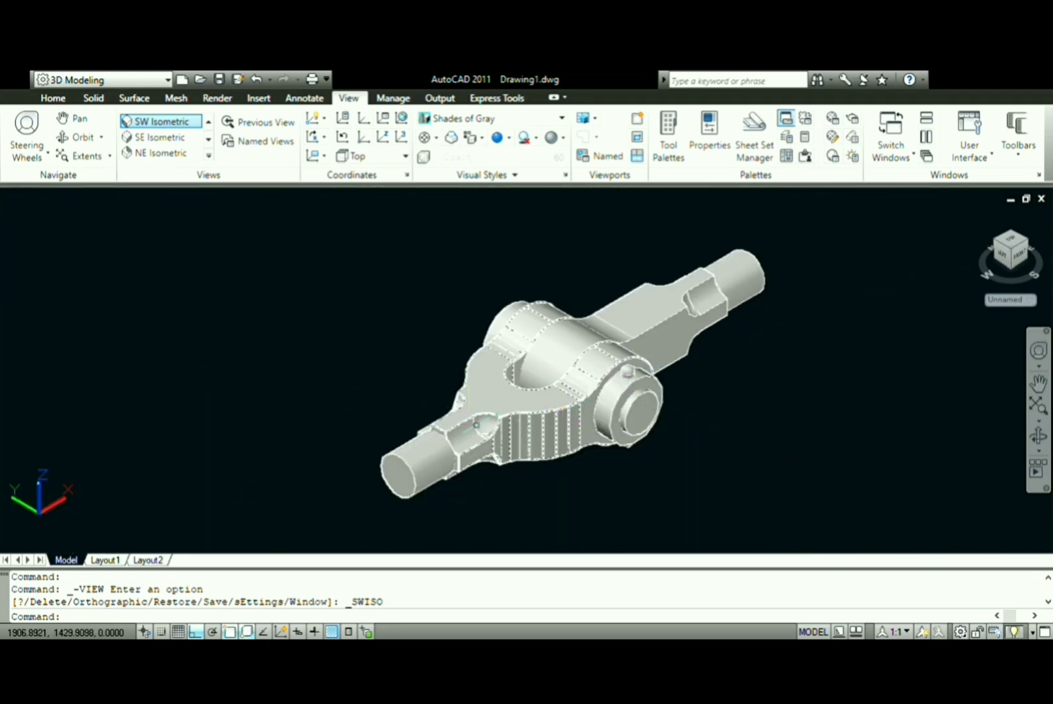
- Start a Move and select the joint's shafts, bosses, flange and retaining pin
type("m")
key("Return")
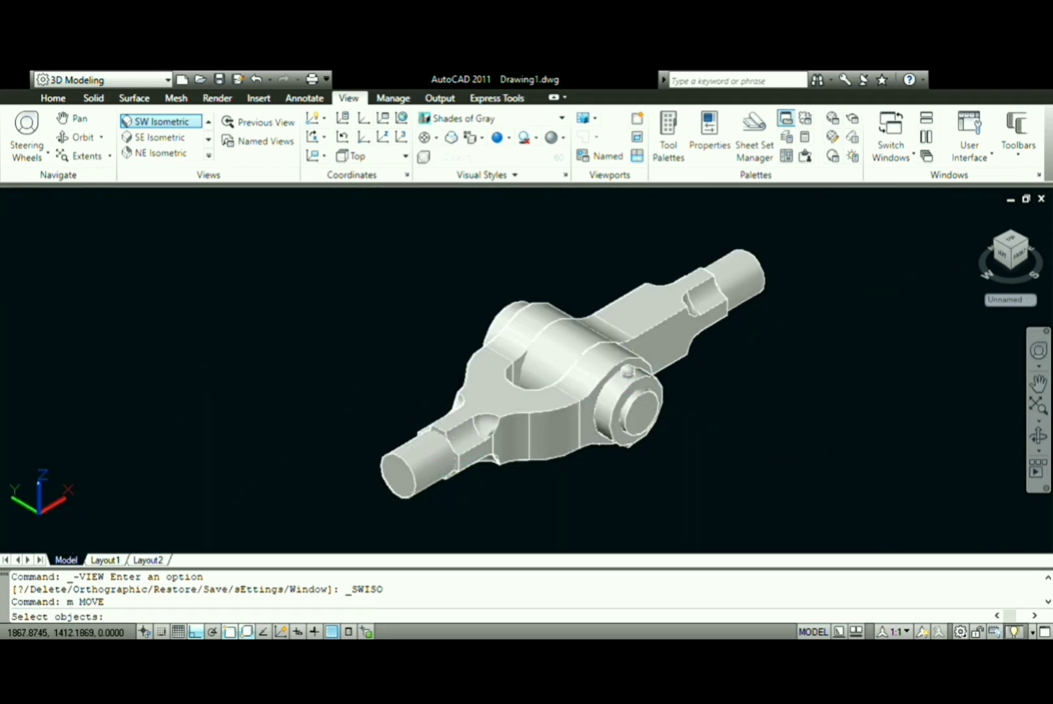
left_click(440, 447)
left_click(481, 392)
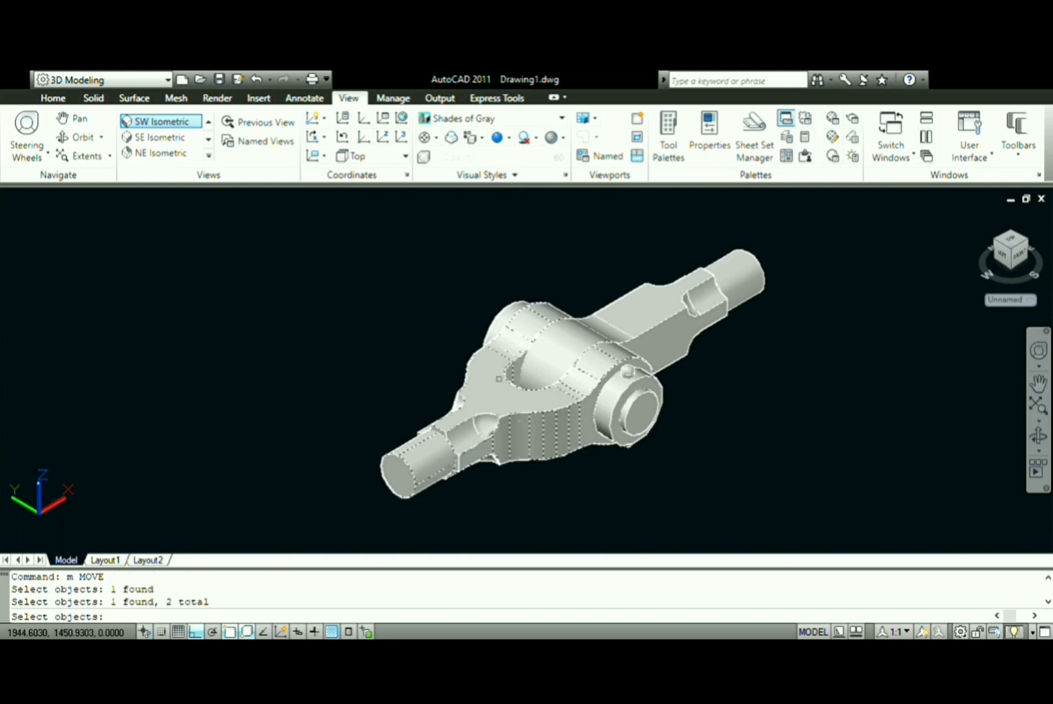
left_click(540, 358)
left_click(616, 394)
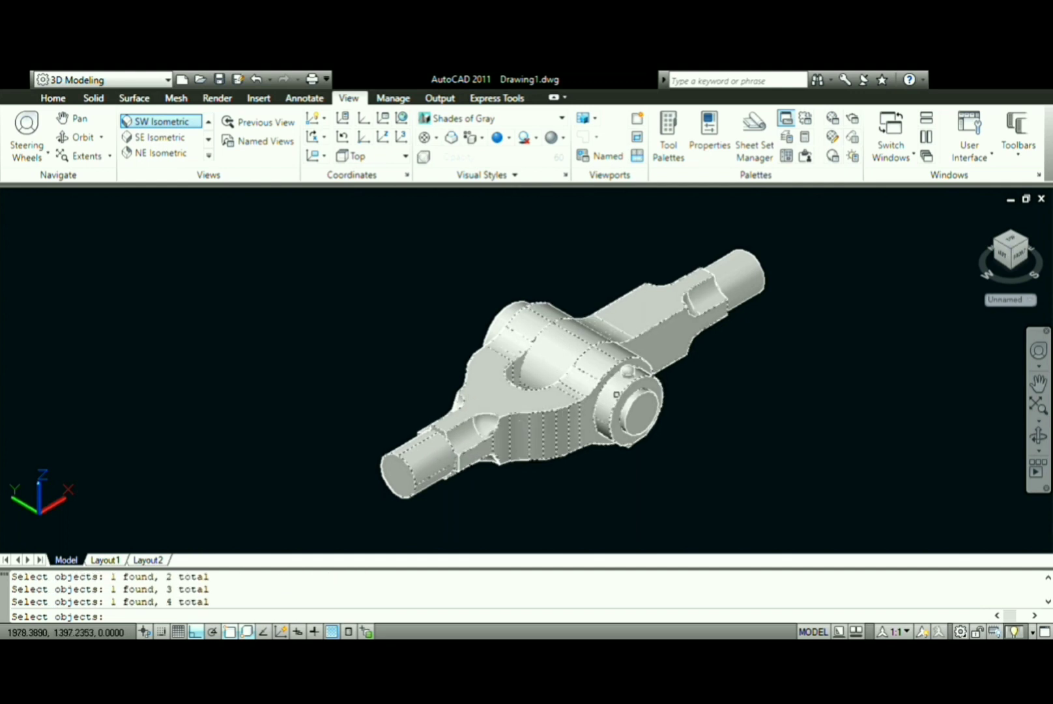
left_click(628, 371)
left_click(638, 417)
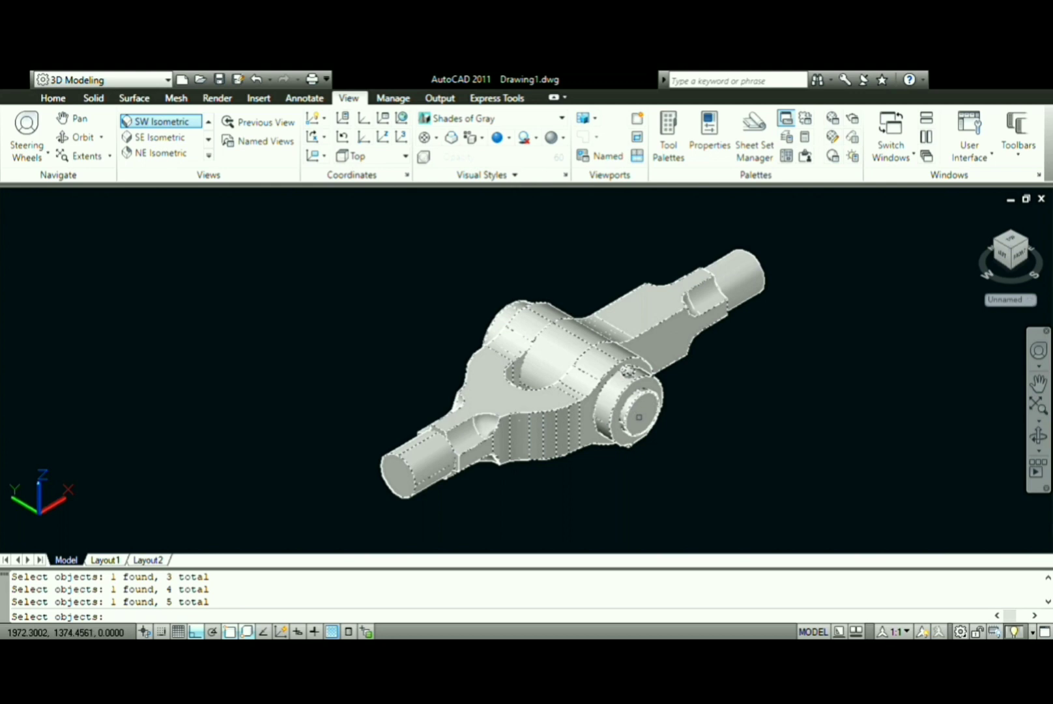
left_click(638, 417)
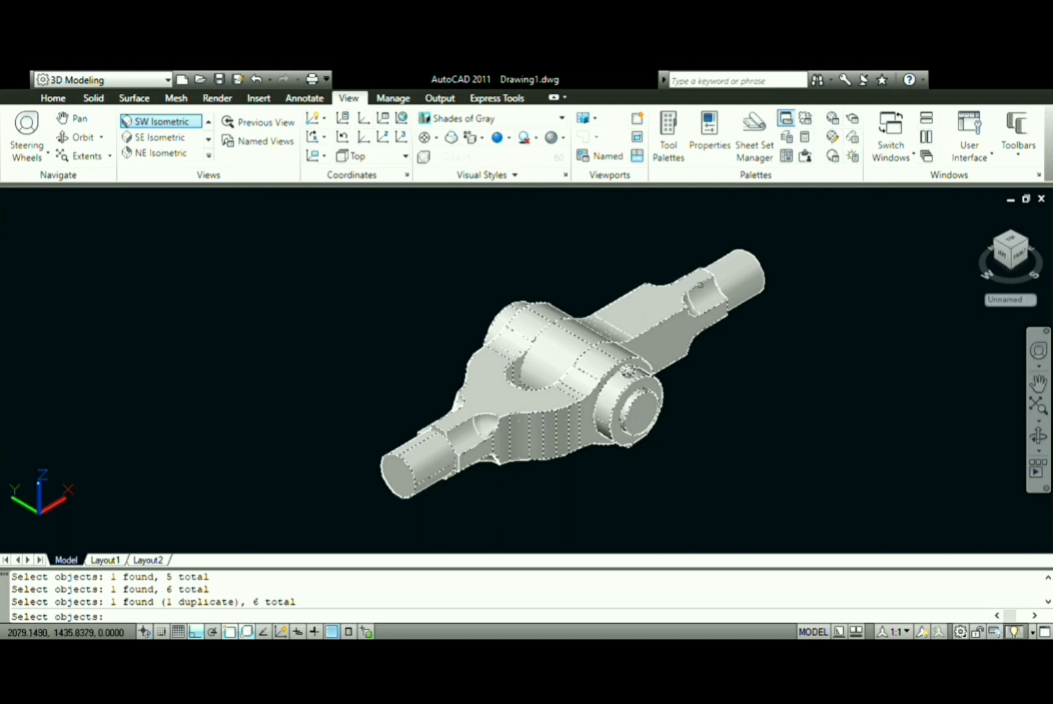
left_click(744, 269)
key("Return")
- Cancel the move and orbit the model toward a front view
key("Escape")
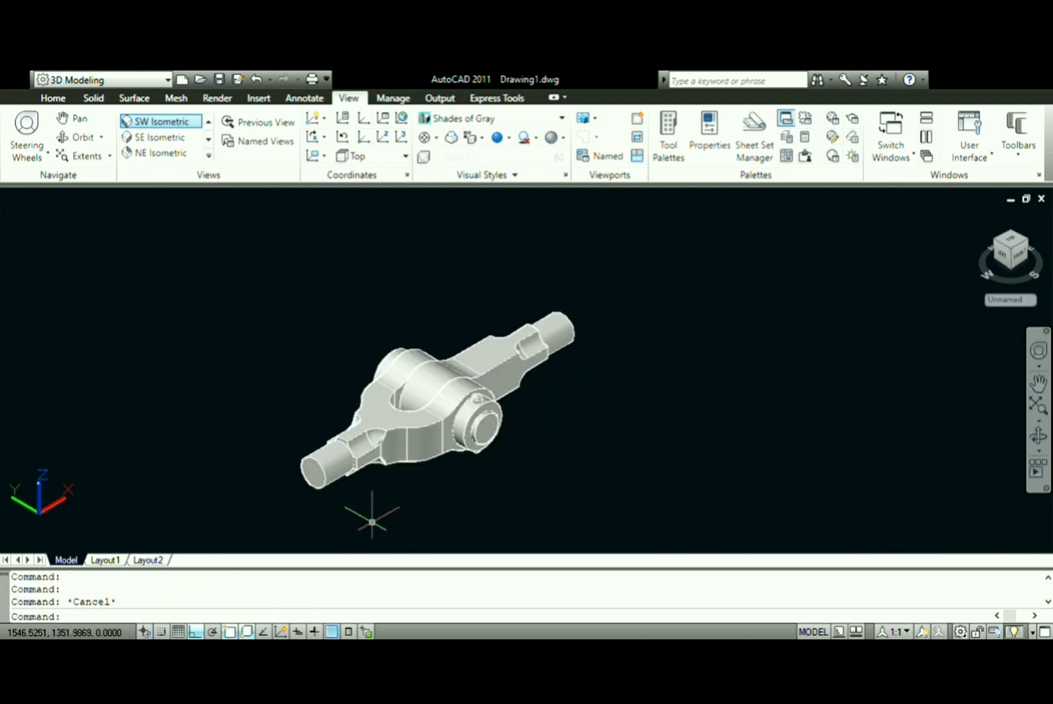
left_click(1039, 435)
mouse_move(667, 436)
left_mouse_down()
mouse_move(650, 443)
mouse_move(631, 547)
mouse_move(606, 468)
left_mouse_up()
- Union the shaft, hub and four other knuckle-joint solids into one body
key("Escape")
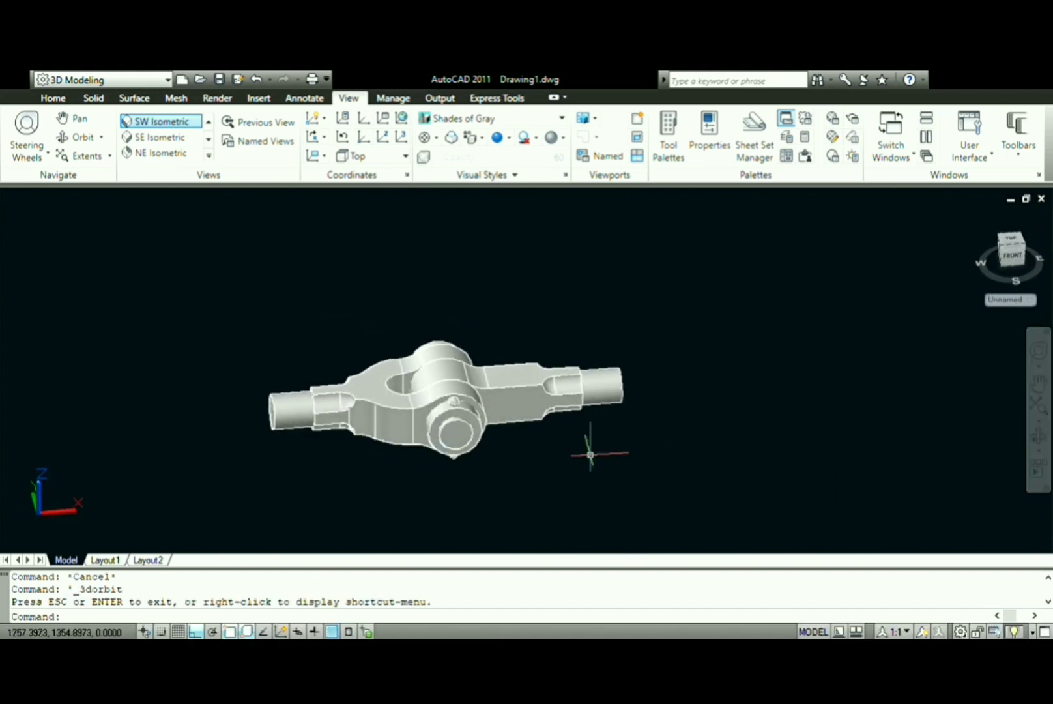
type("u")
type("nio")
key("Return")
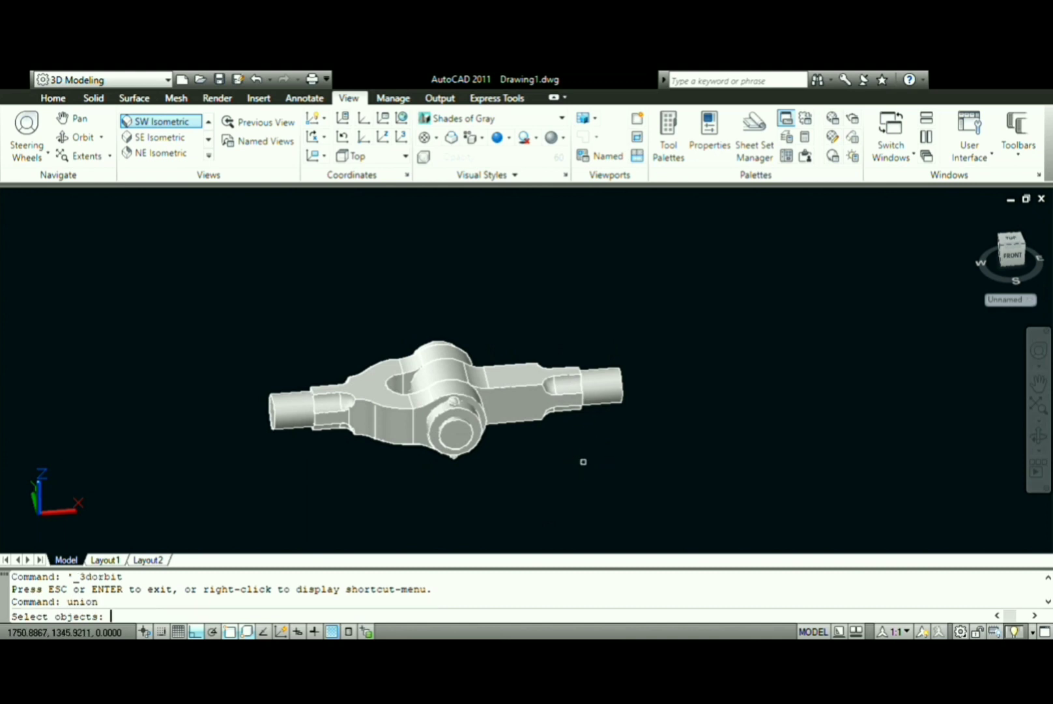
left_click(501, 403)
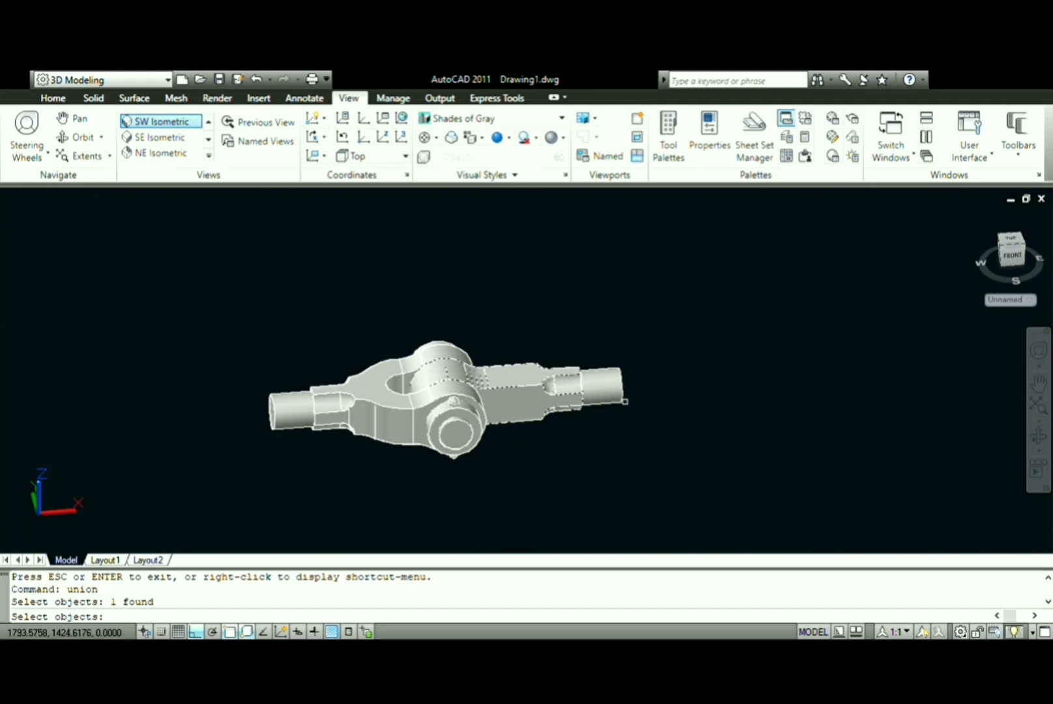
left_click(610, 392)
left_click(460, 437)
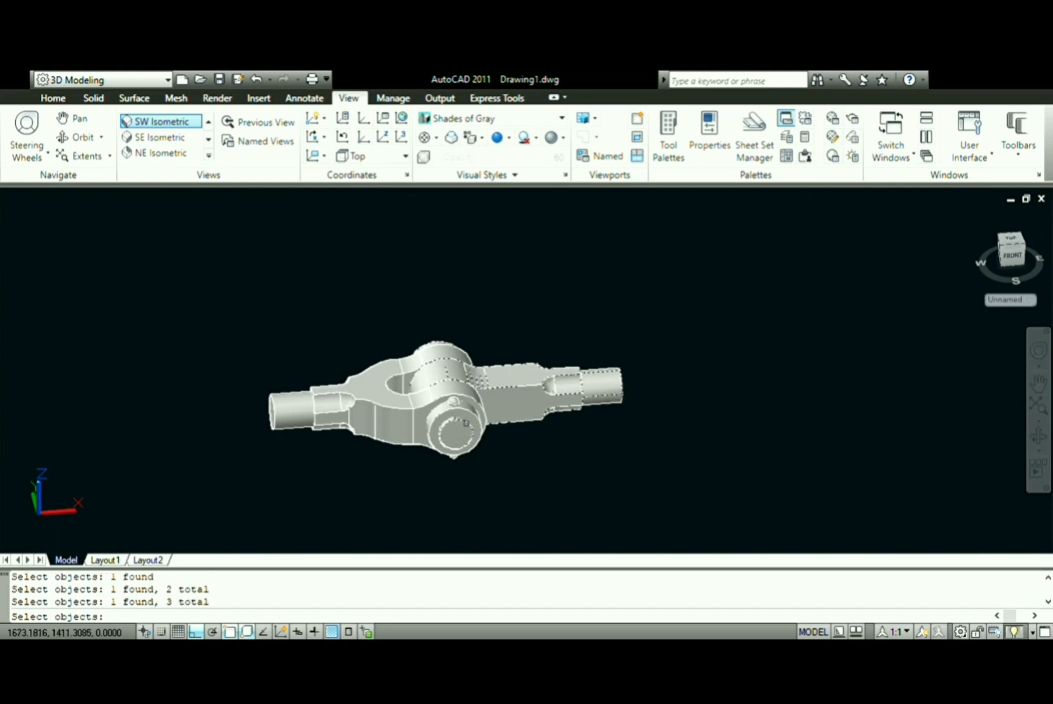
left_click(459, 433)
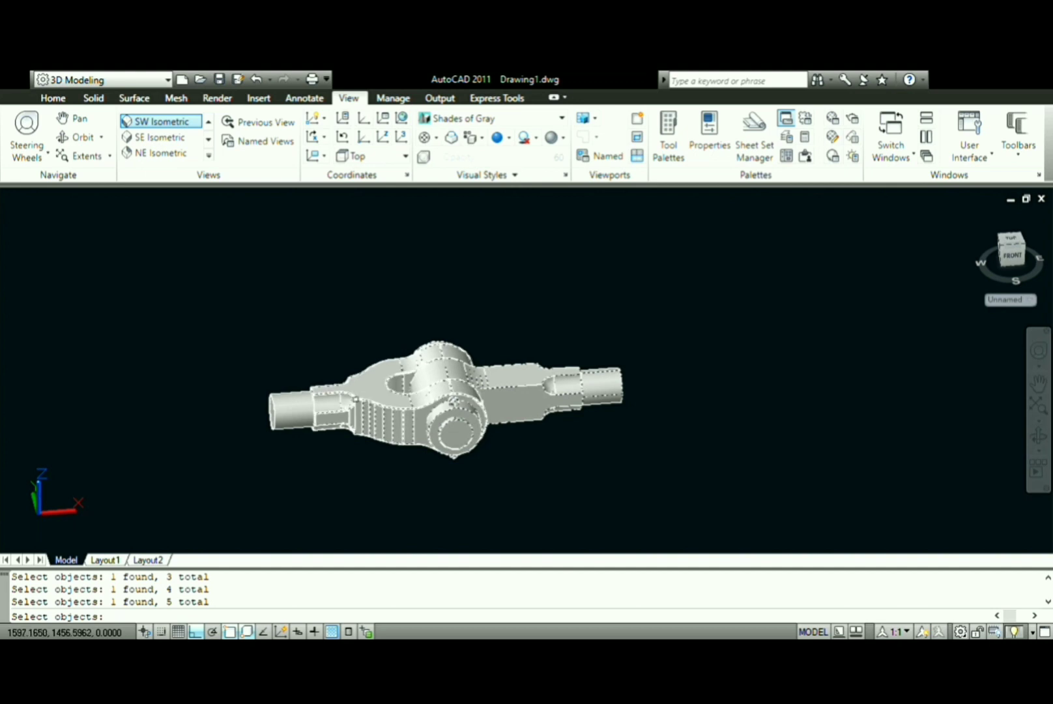
left_click(447, 442)
key("Return")
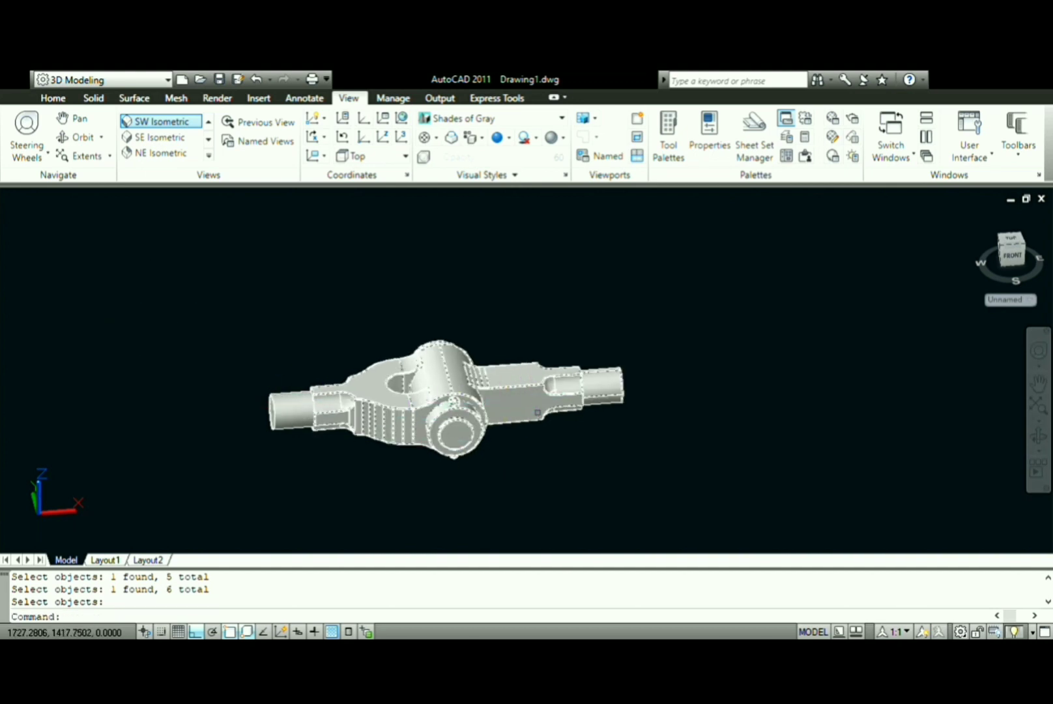
- Union the two remaining solids together
key("Return")
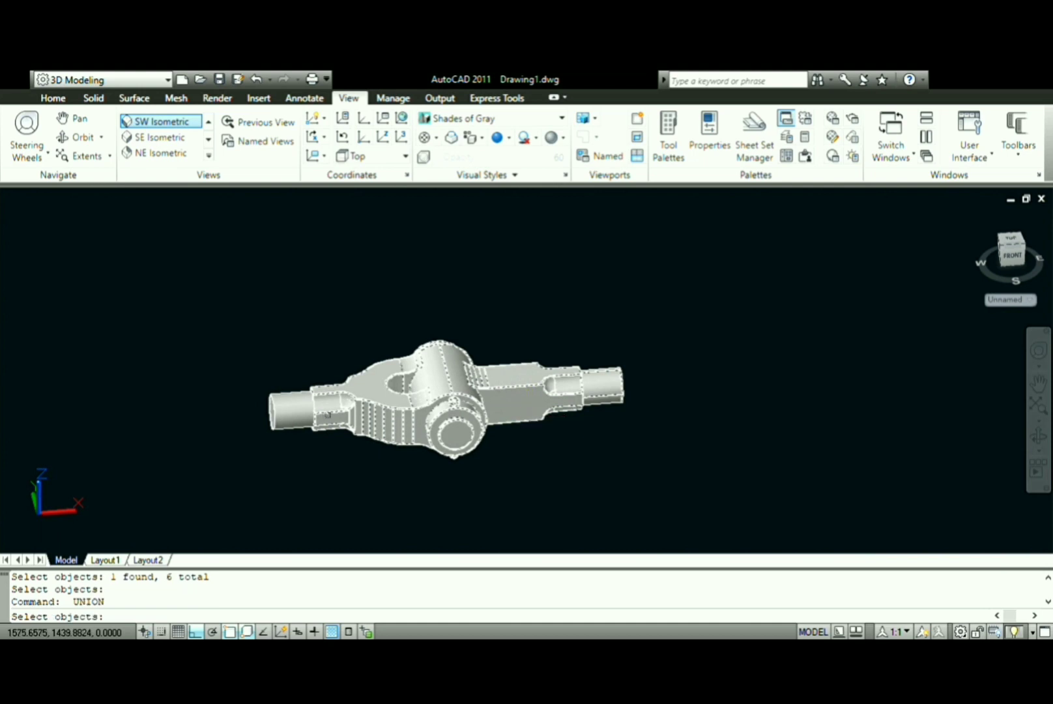
left_click(374, 394)
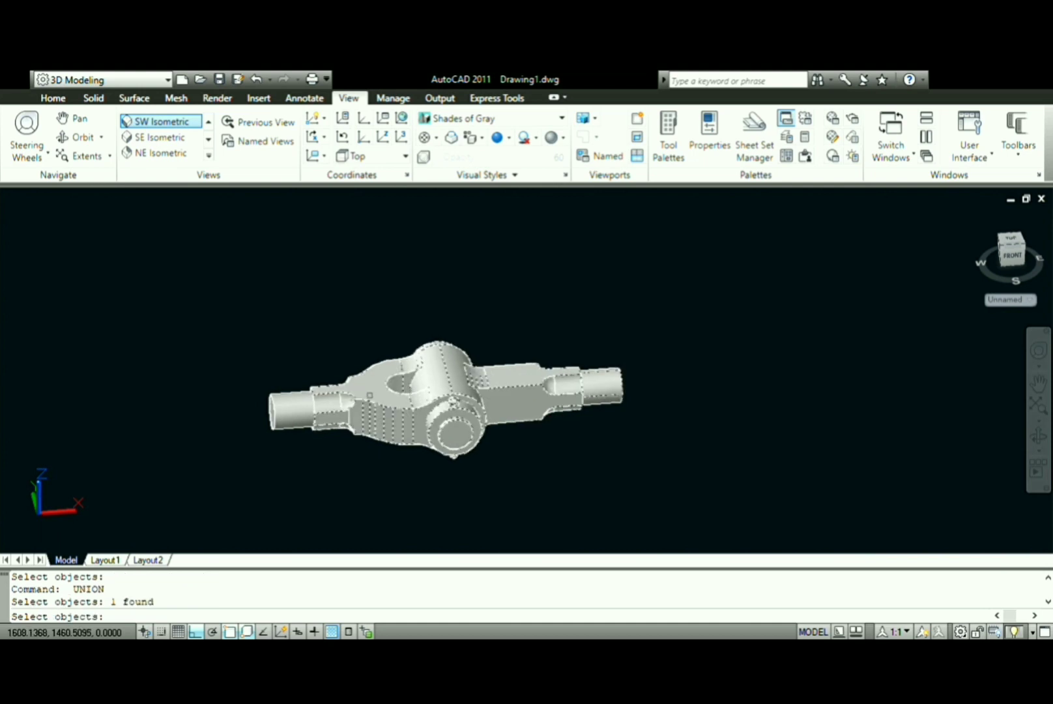
left_click(391, 408)
key("Return")
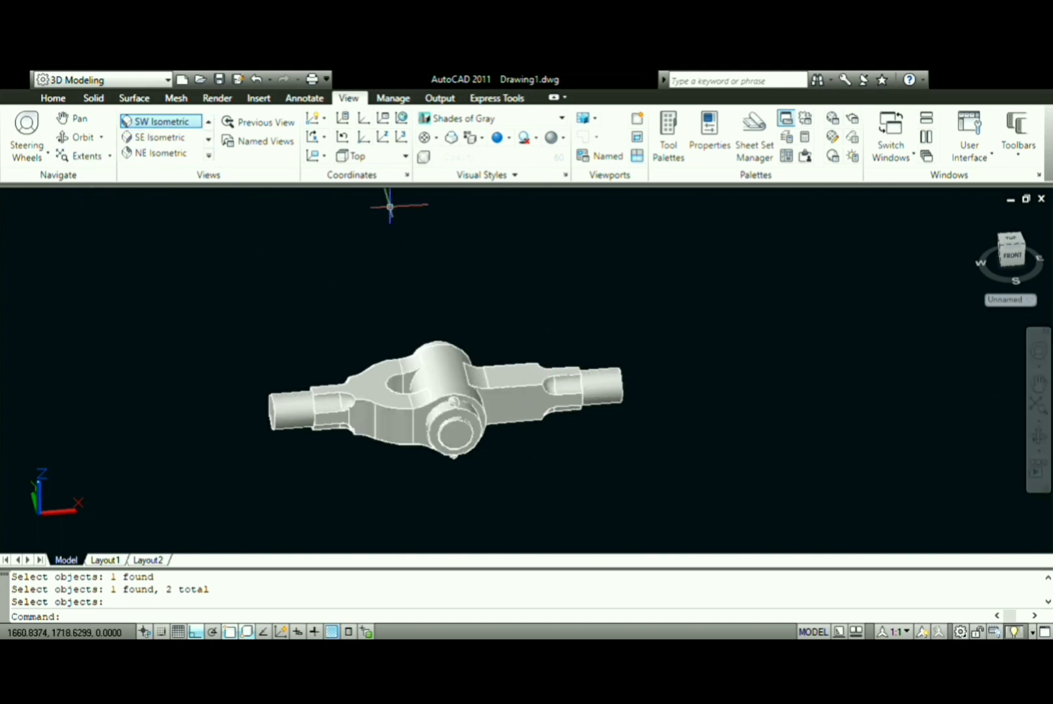
- Show the merged knuckle joint in SW isometric view, zoomed in to fill the screen
left_click(180, 127)
scroll(695, 387, "up", 2)
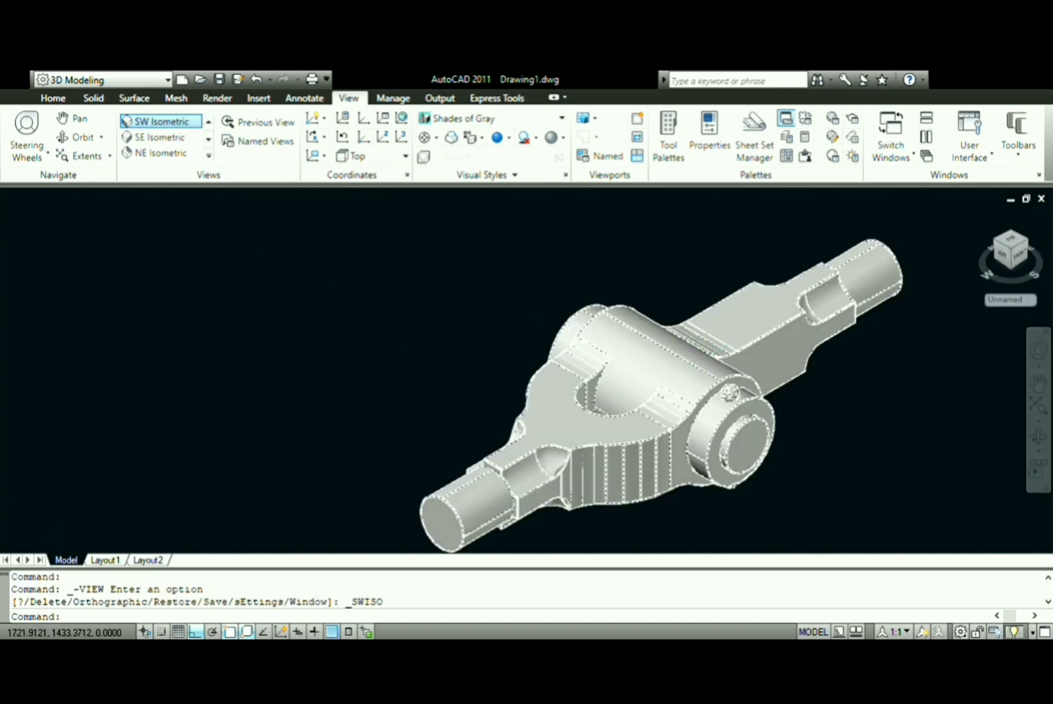
scroll(694, 387, "up", 3)
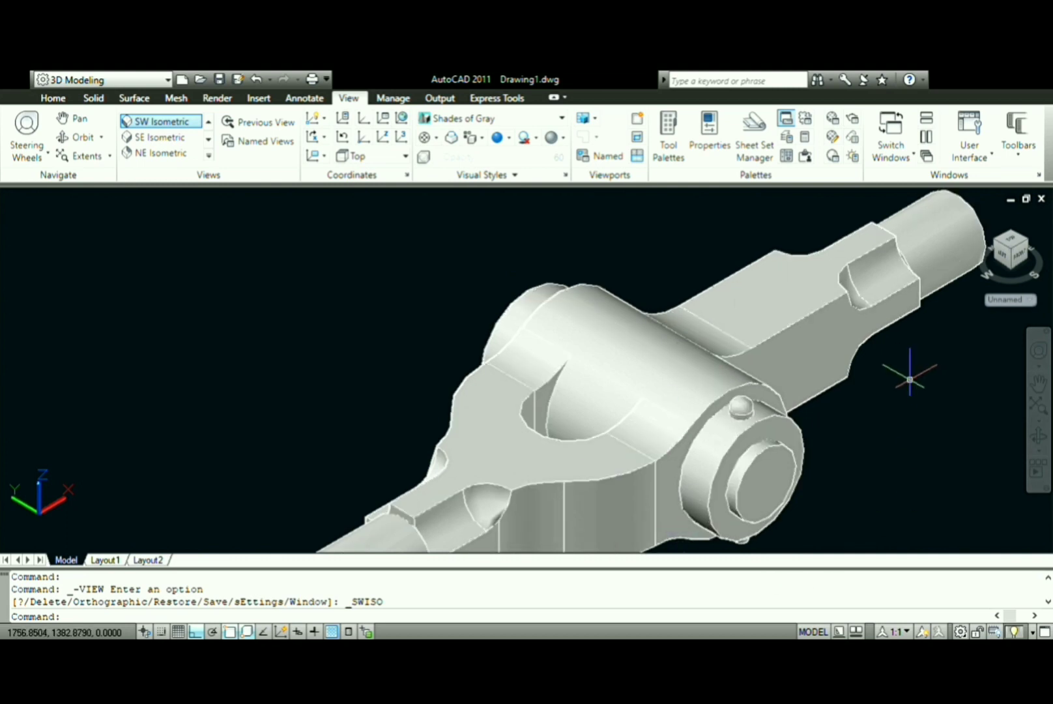